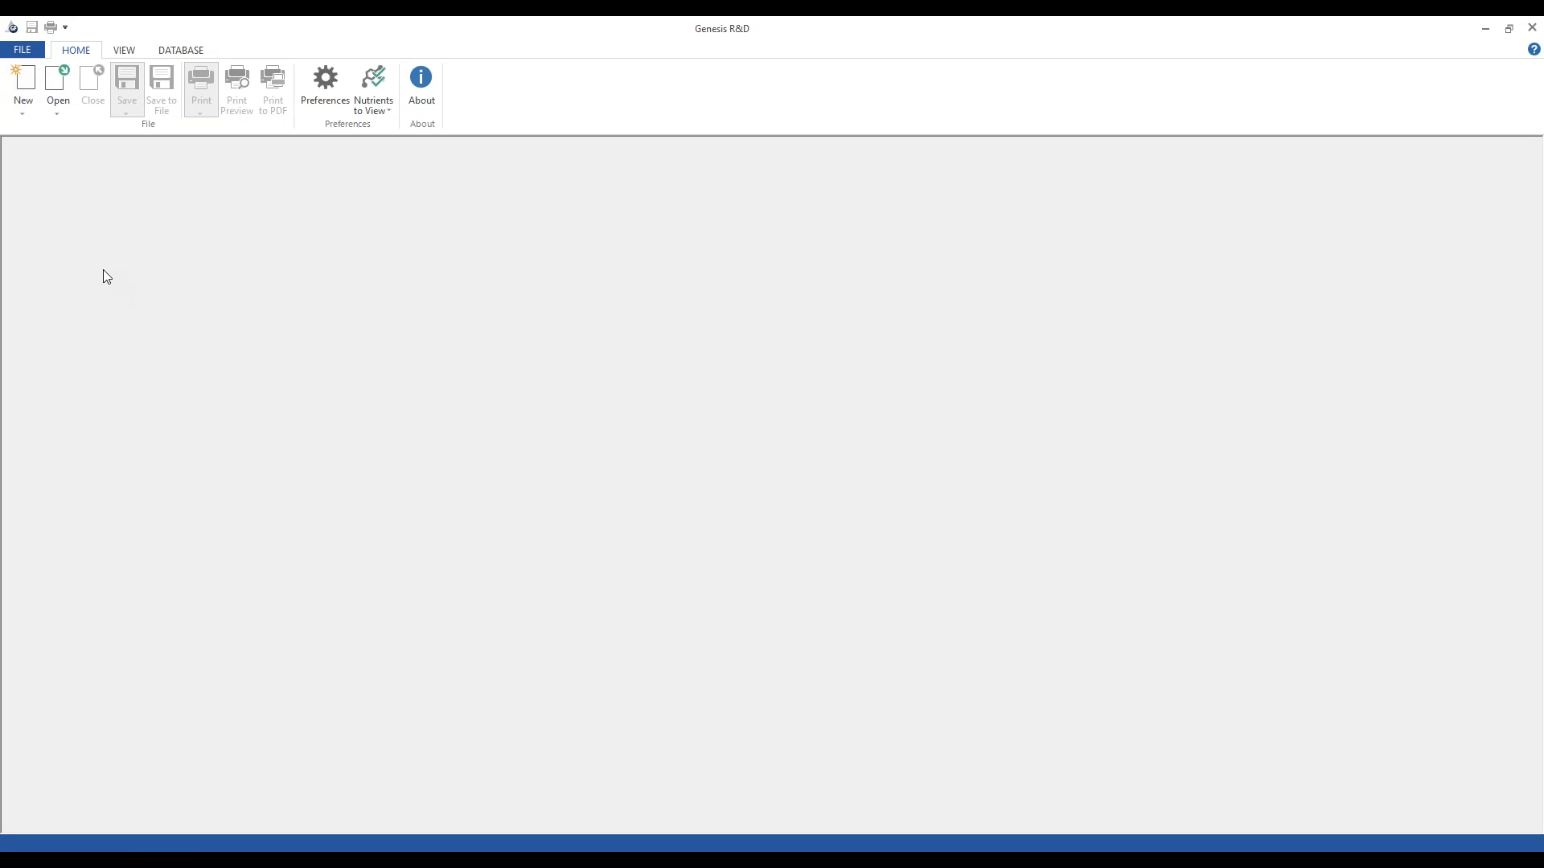
# Open the database modification window and bring up its list of suppliers after viewing the products
pyautogui.click(171, 51)
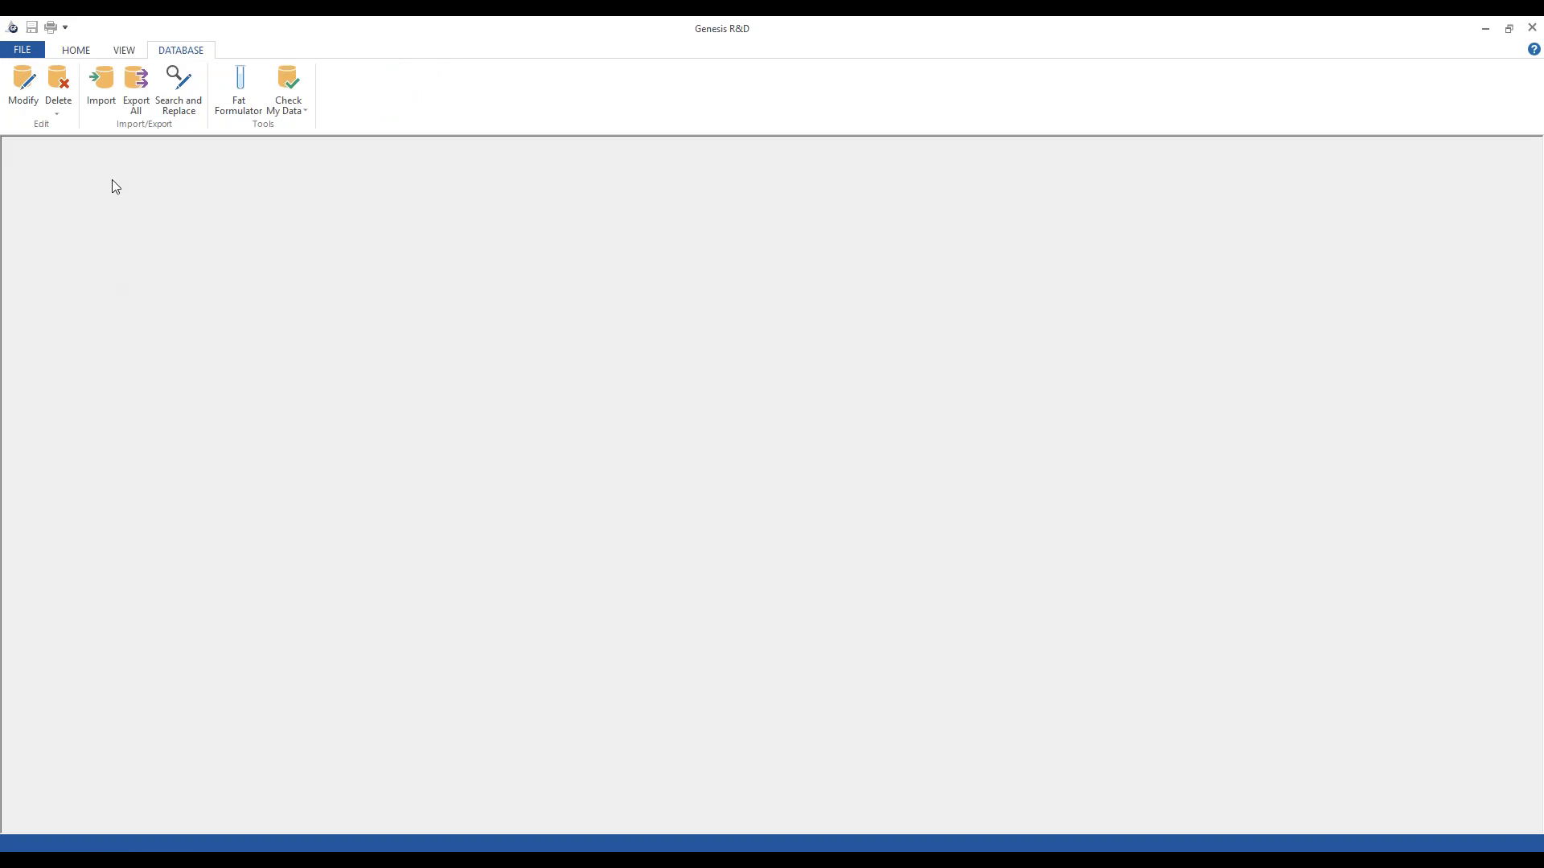
pyautogui.click(27, 97)
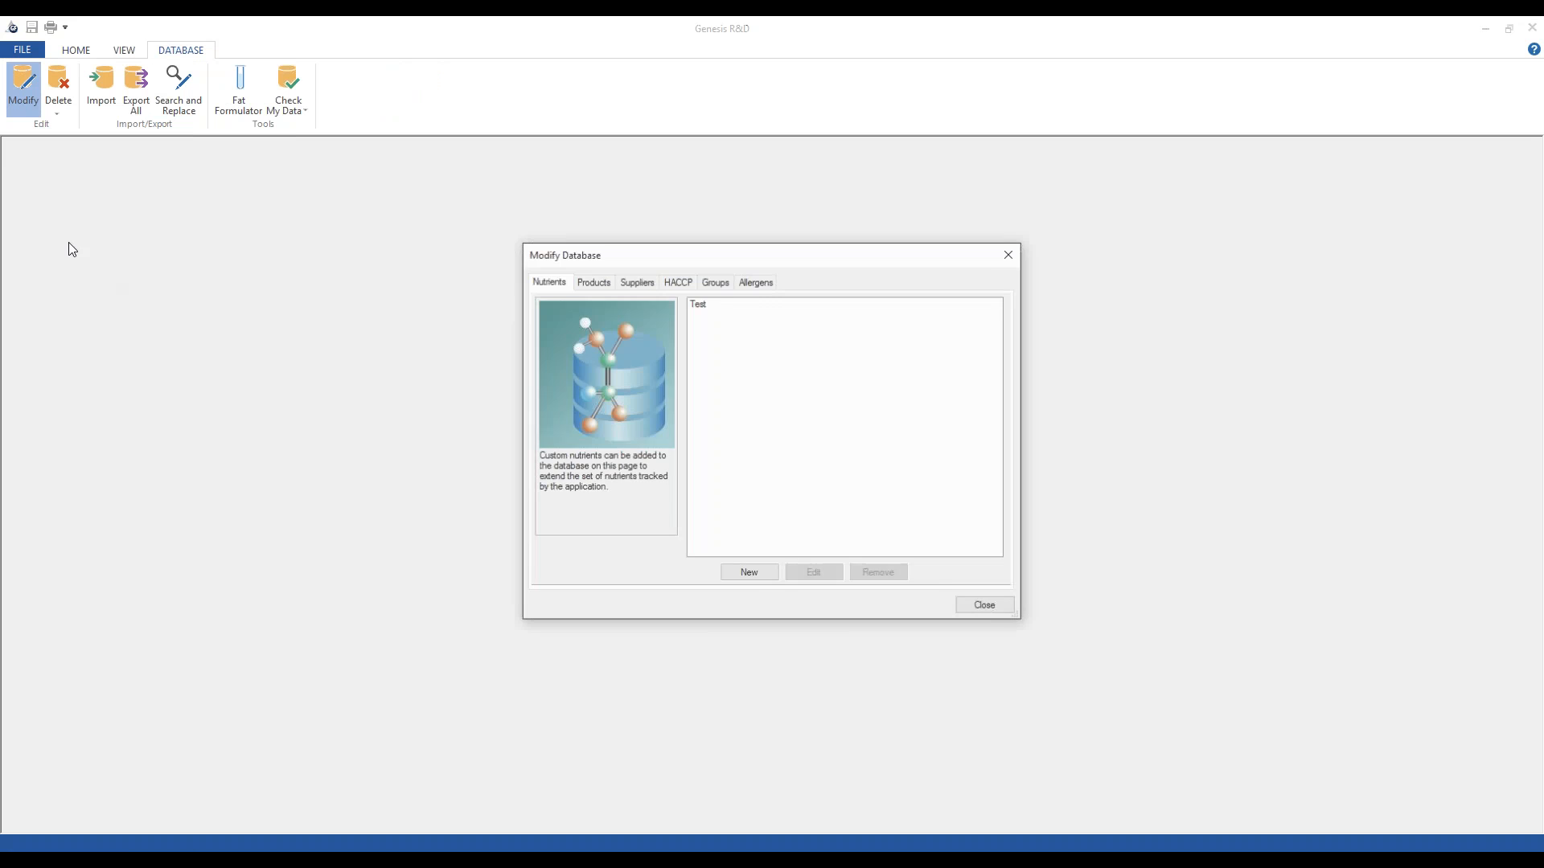
pyautogui.click(593, 288)
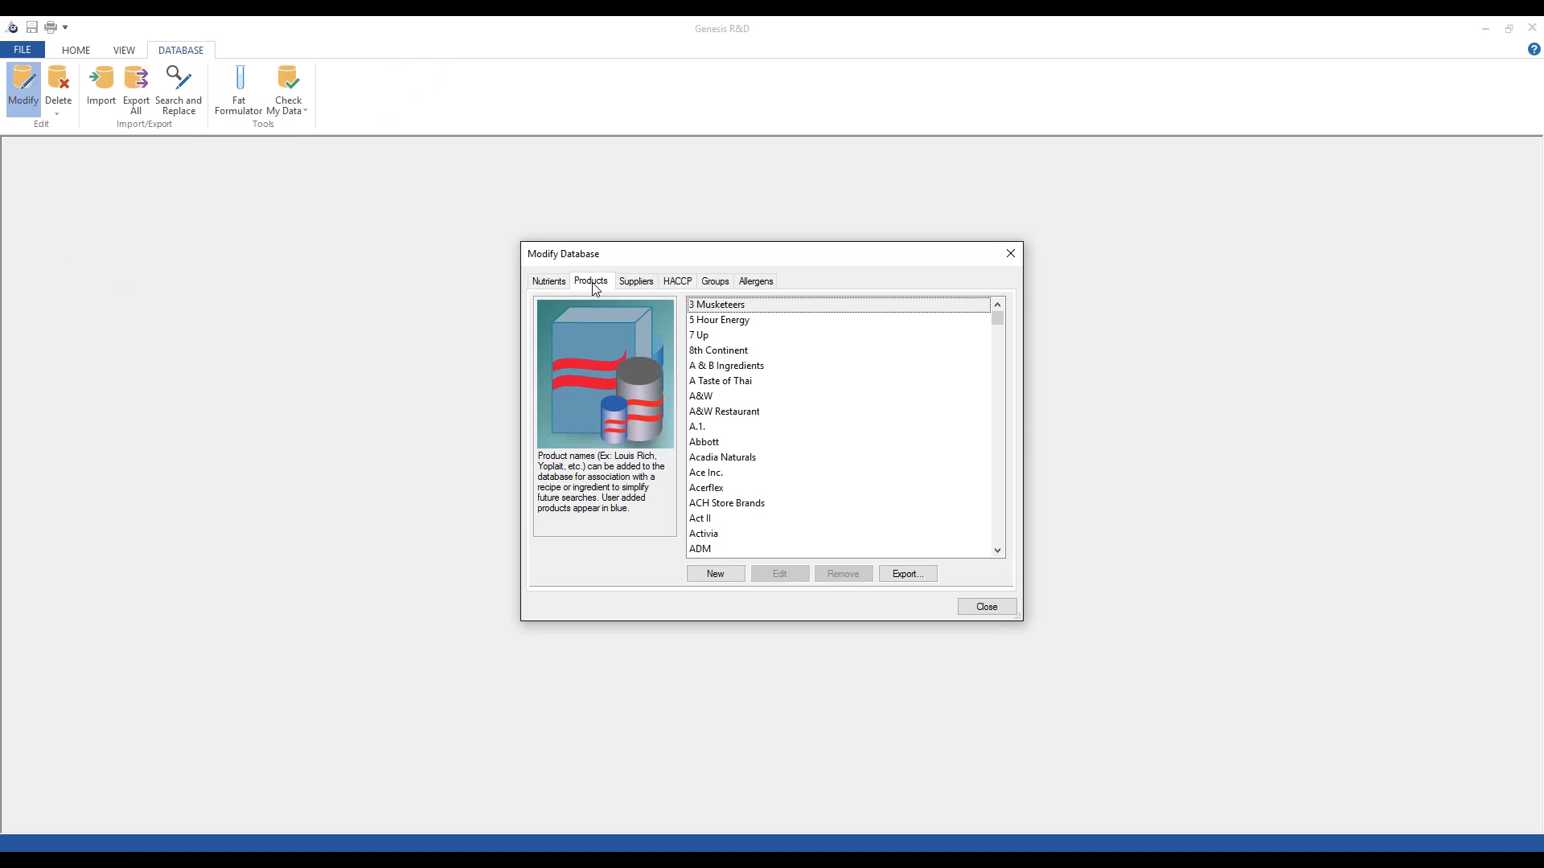
pyautogui.click(637, 283)
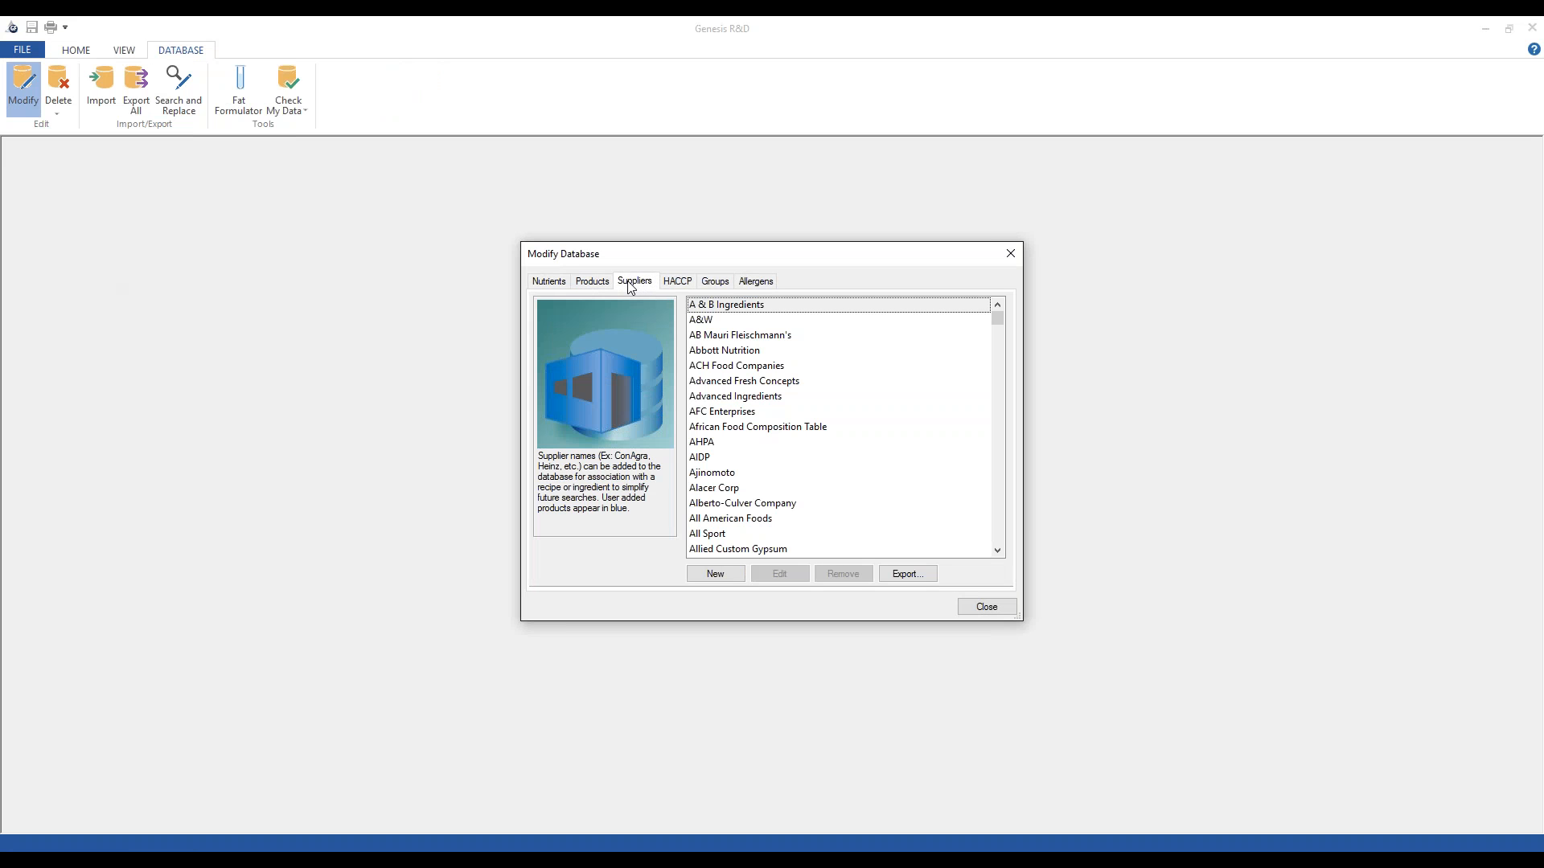
# Look through the existing supplier names in the database from A through K
pyautogui.click(759, 398)
pyautogui.click(704, 322)
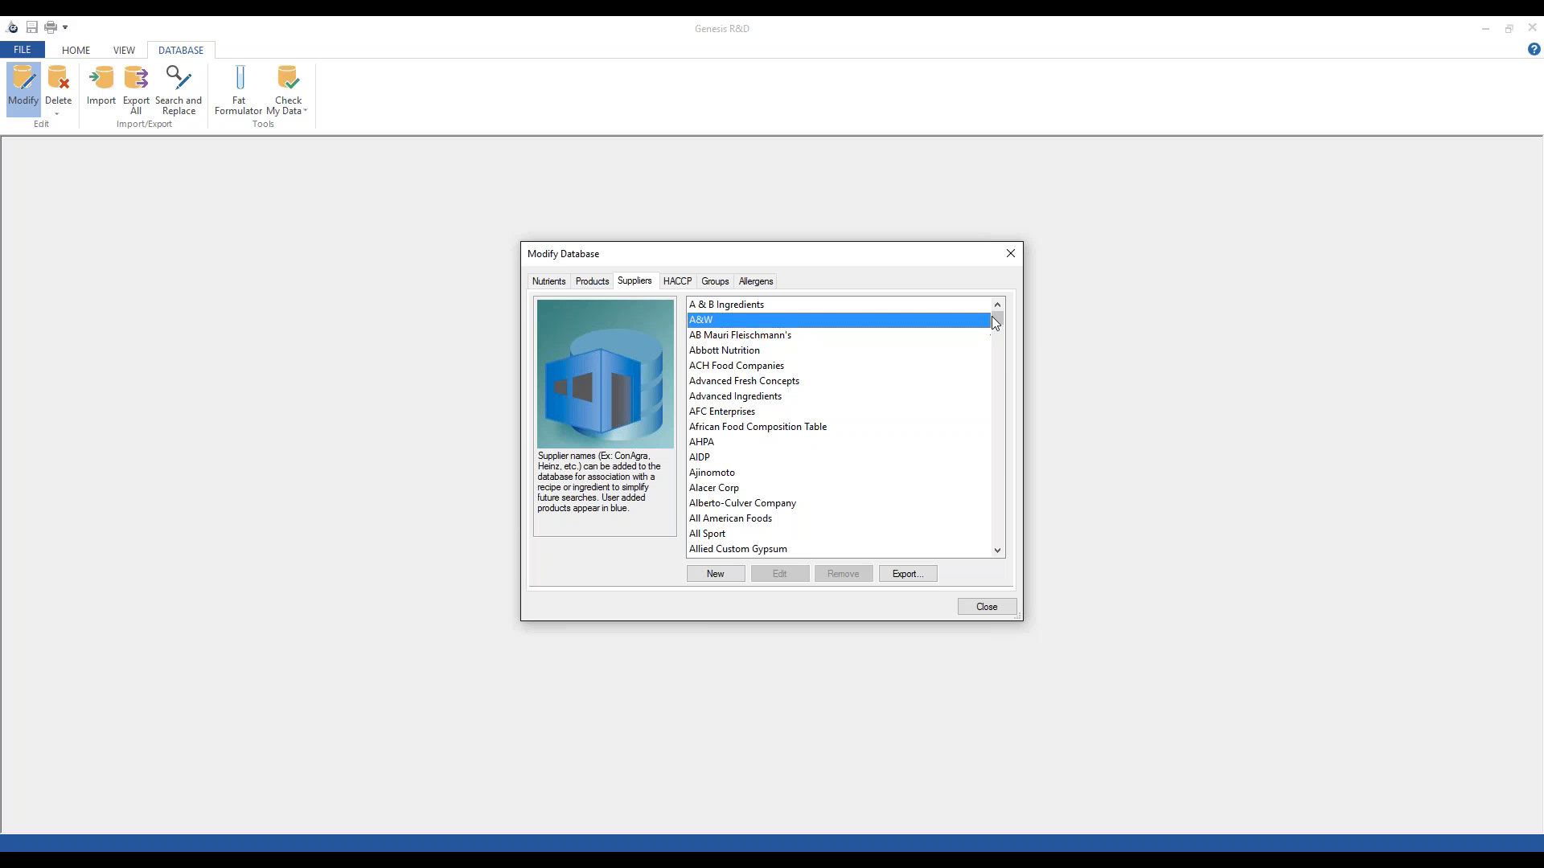
pyautogui.click(1002, 509)
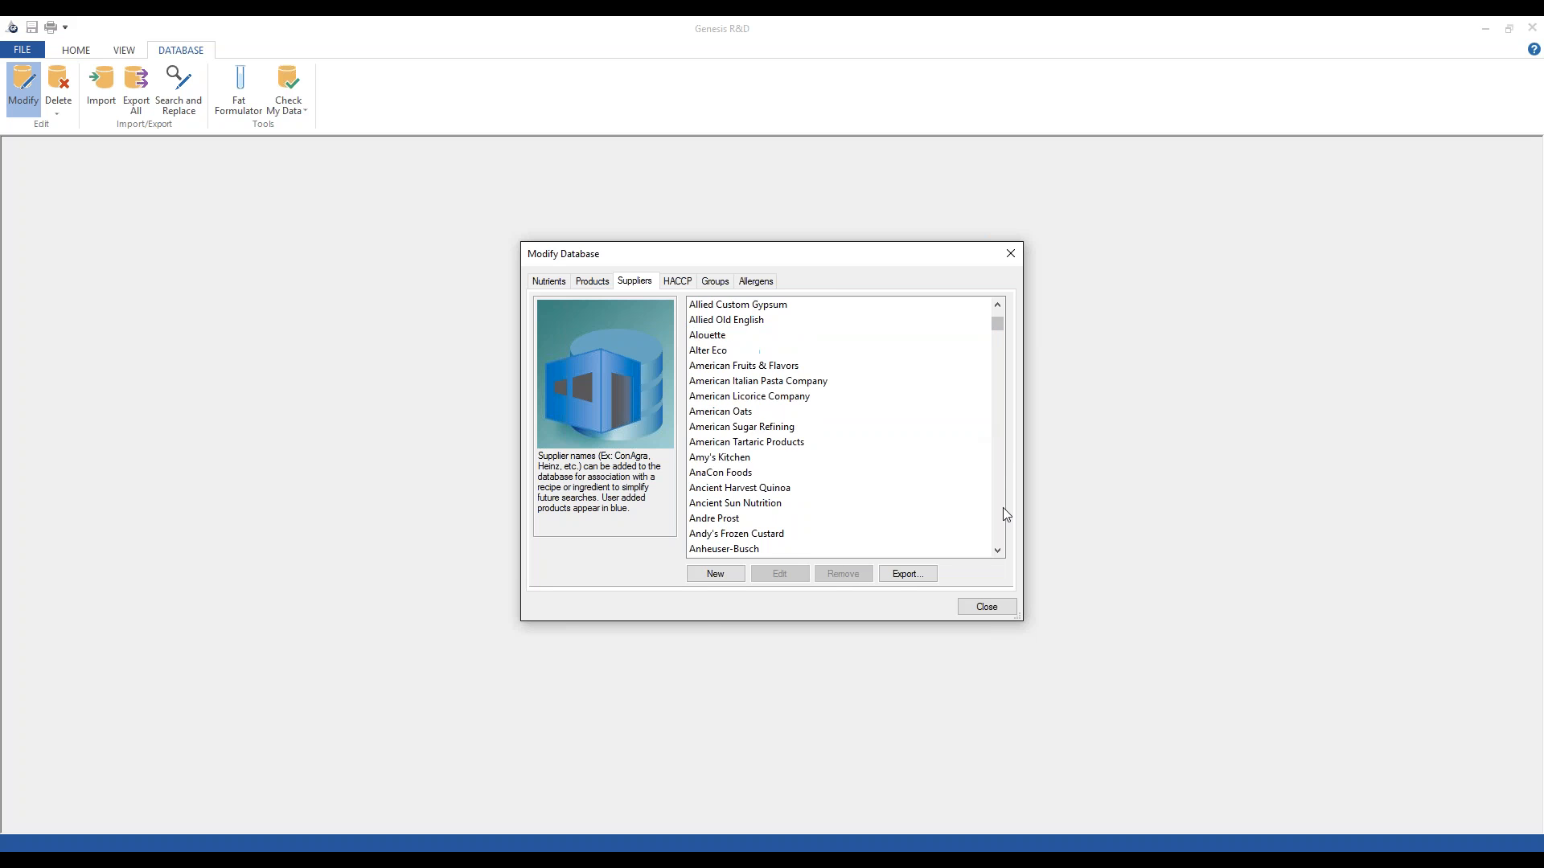
pyautogui.click(1002, 508)
pyautogui.click(1002, 508)
pyautogui.click(1002, 509)
pyautogui.click(1002, 509)
pyautogui.click(1002, 509)
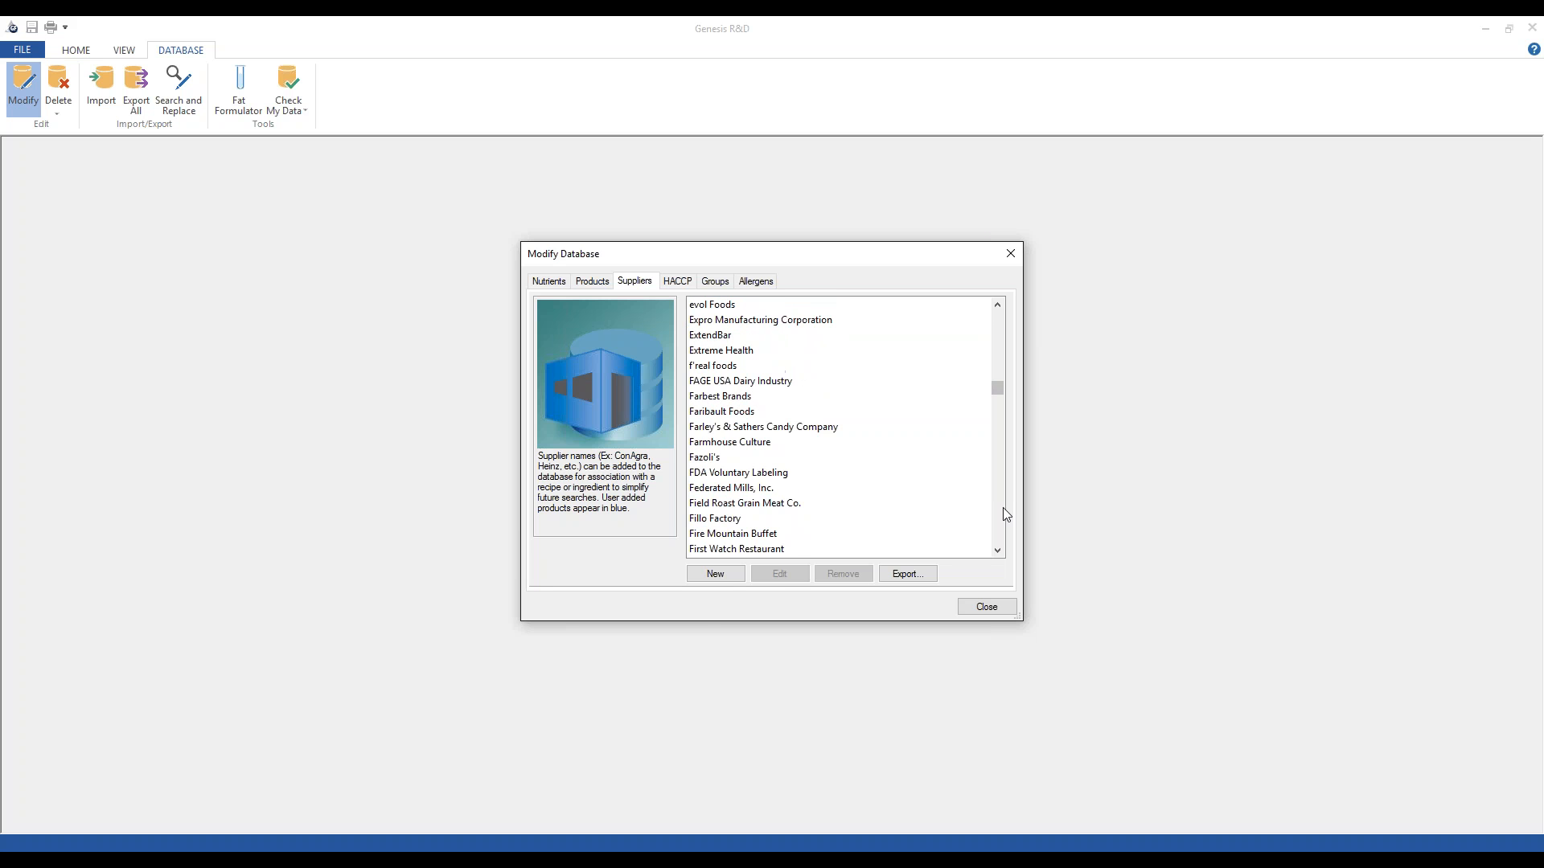
pyautogui.click(1002, 508)
pyautogui.click(1002, 508)
pyautogui.click(1002, 508)
pyautogui.click(1002, 508)
pyautogui.click(1001, 508)
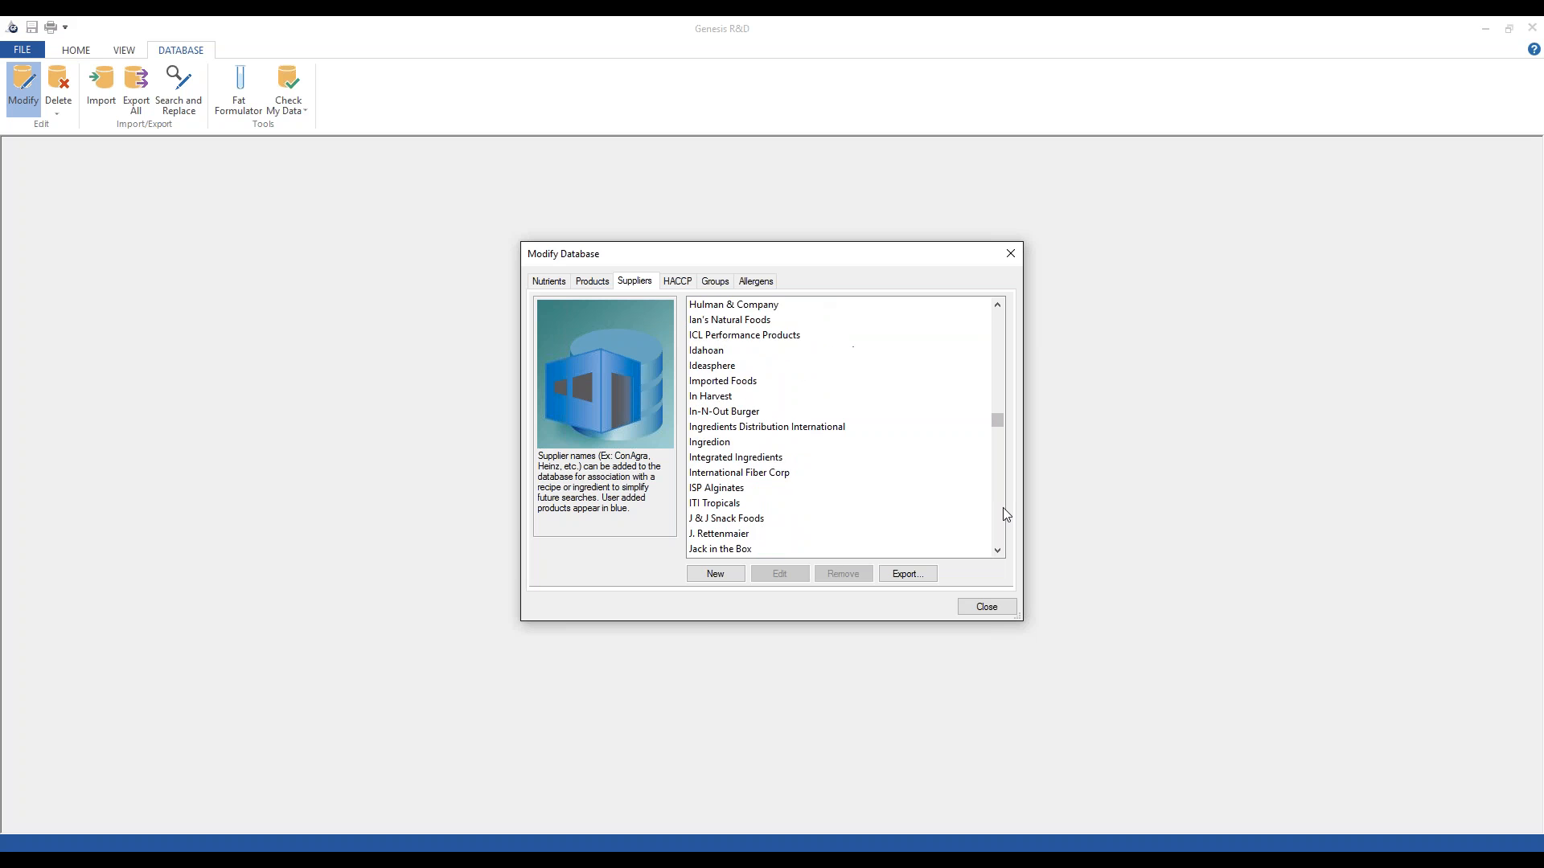
pyautogui.click(1002, 508)
pyautogui.click(997, 550)
pyautogui.click(997, 550)
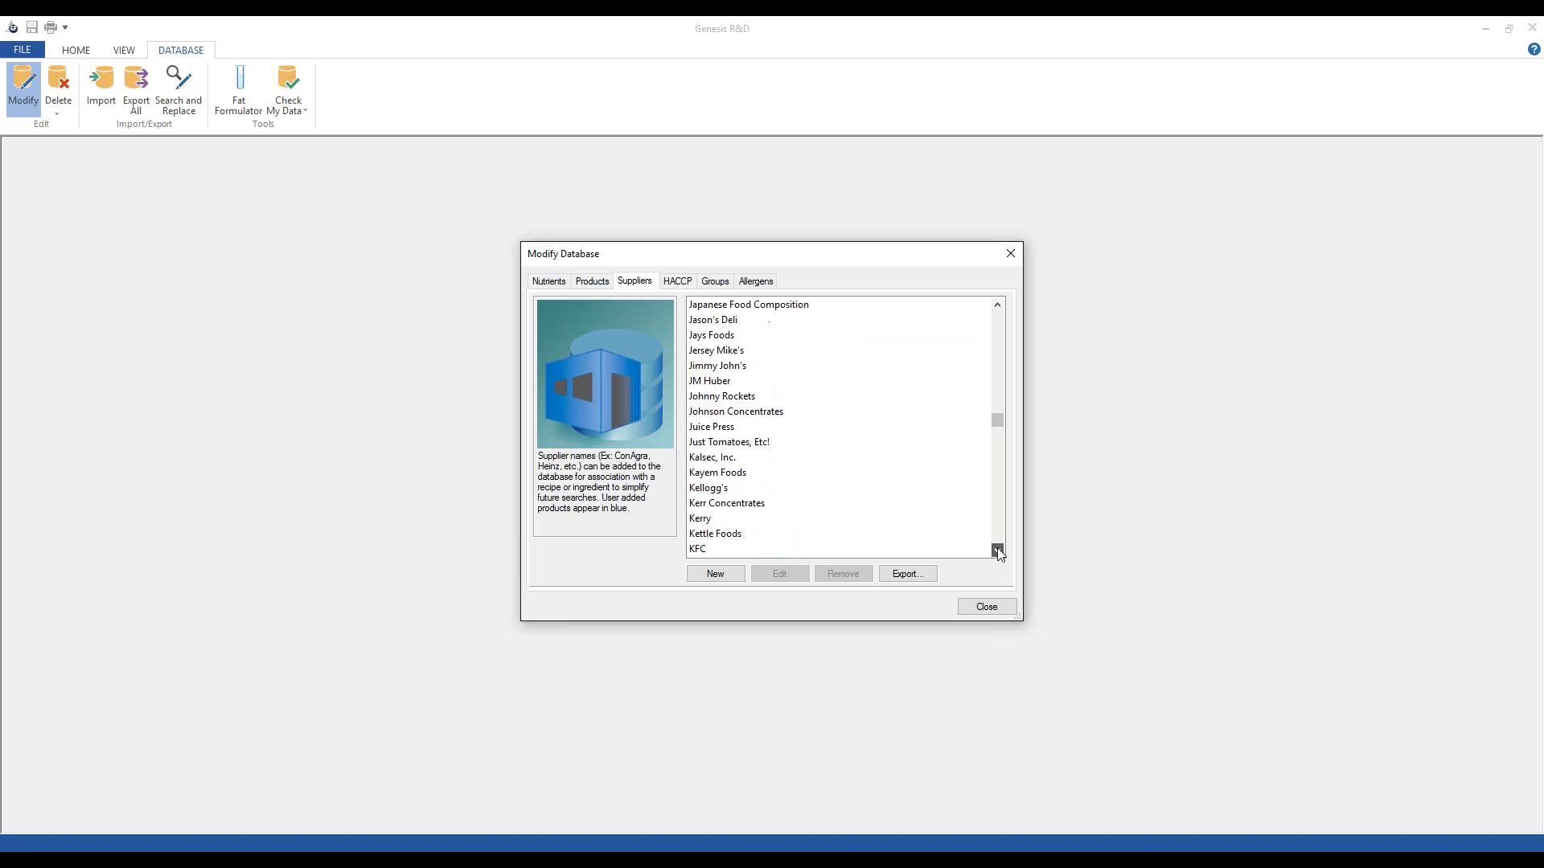
pyautogui.click(997, 550)
pyautogui.click(997, 550)
pyautogui.click(997, 550)
pyautogui.click(997, 550)
pyautogui.click(997, 550)
pyautogui.click(997, 550)
pyautogui.click(998, 550)
pyautogui.click(997, 550)
pyautogui.click(997, 550)
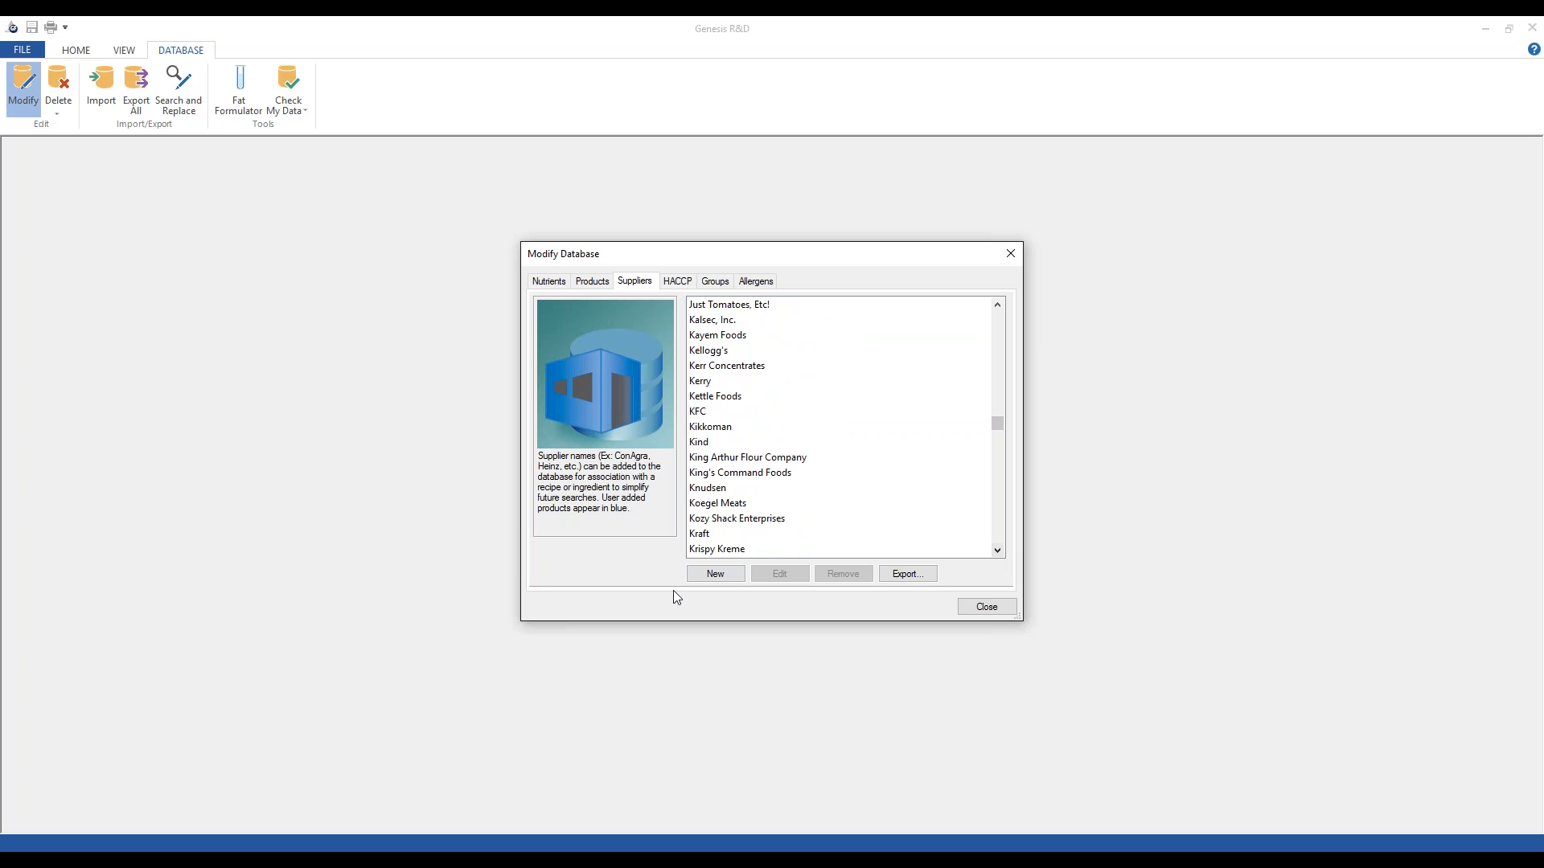
# Add a new supplier named Test Webinar Supplier to the database
pyautogui.click(710, 576)
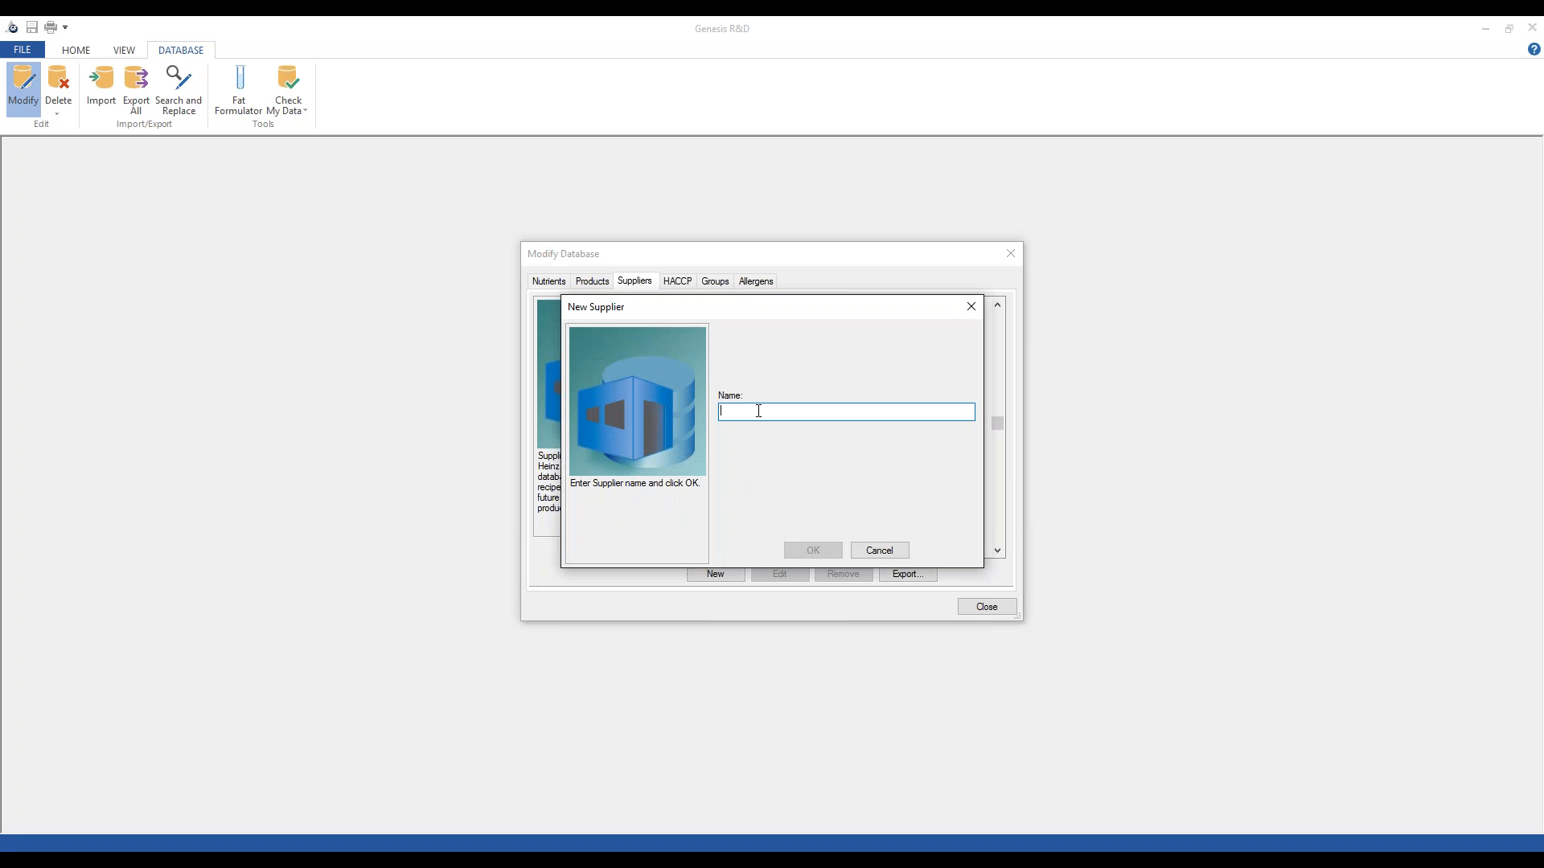
pyautogui.write('Test Web')
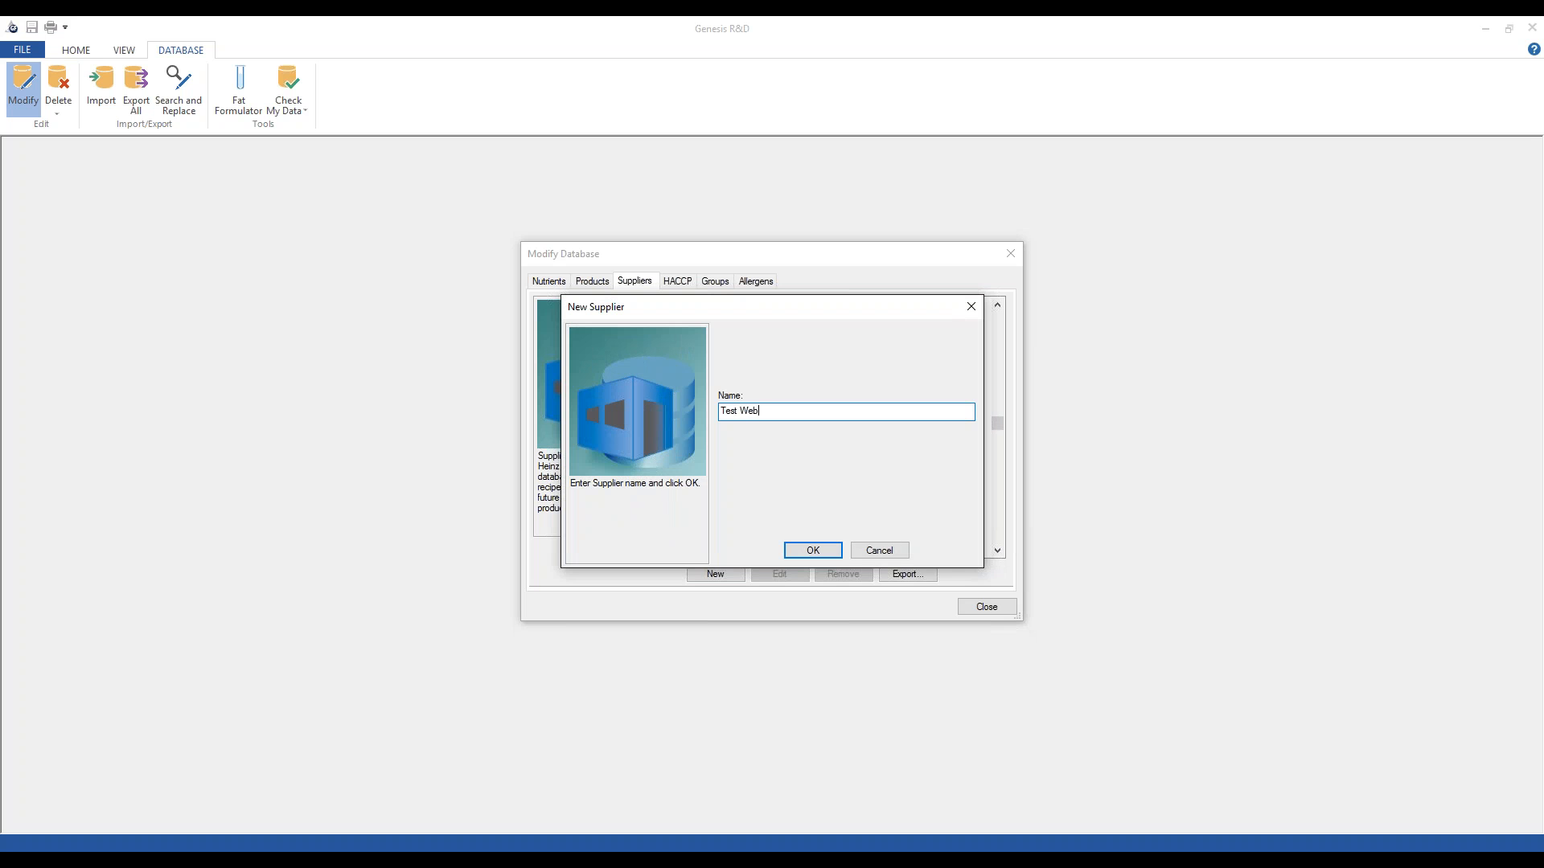
pyautogui.write('inar Supplier')
pyautogui.click(800, 551)
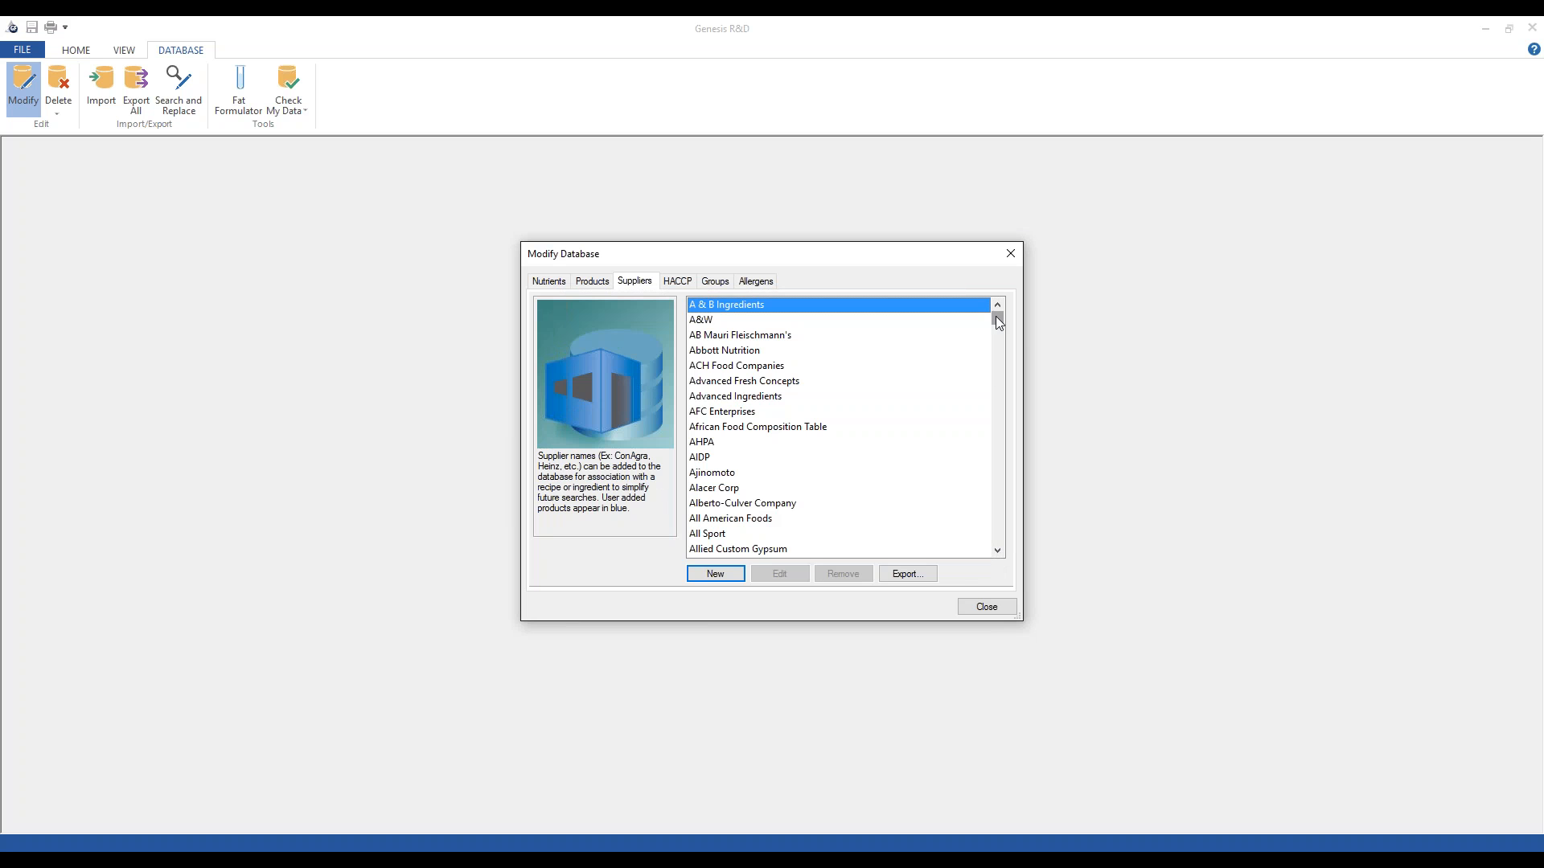
# Compare the Test Webinar Supplier entry with the built-in supplier The Bridge, and close the database window
pyautogui.moveTo(995, 316); pyautogui.dragTo(996, 516)
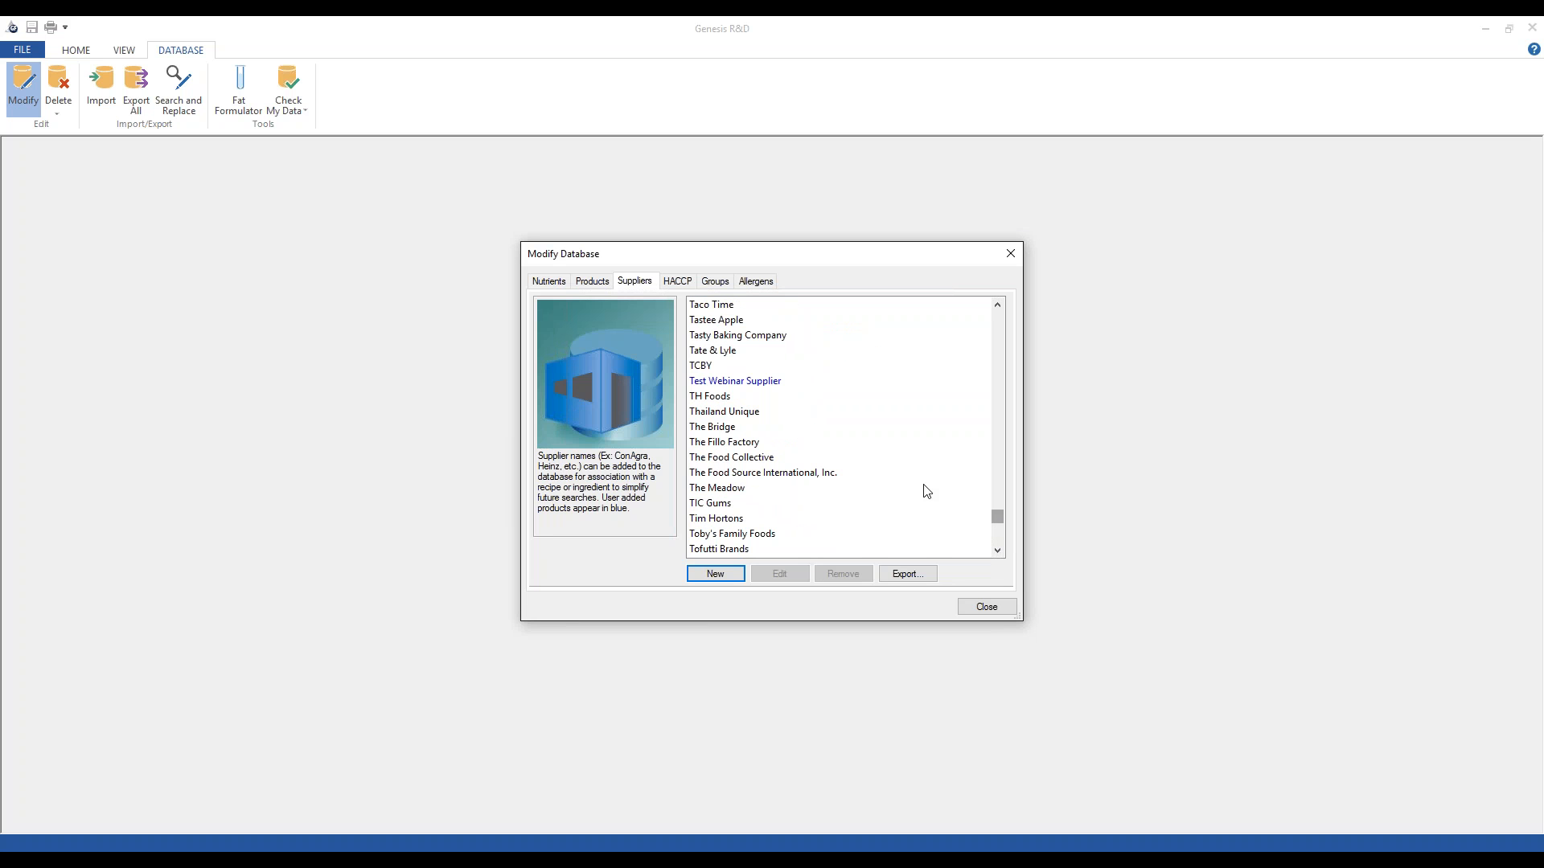
pyautogui.click(747, 429)
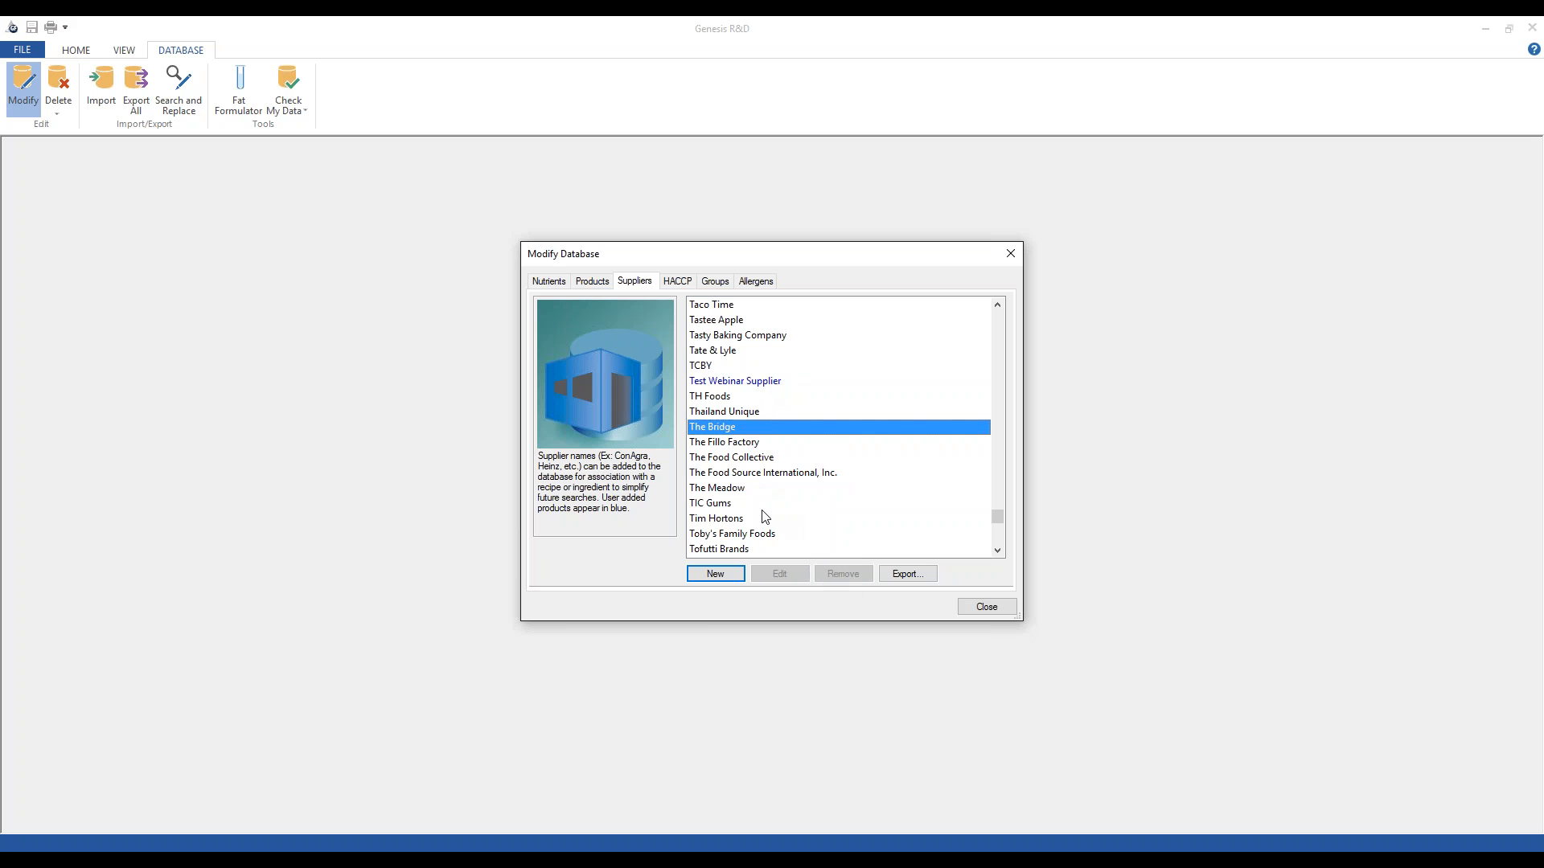
pyautogui.click(745, 384)
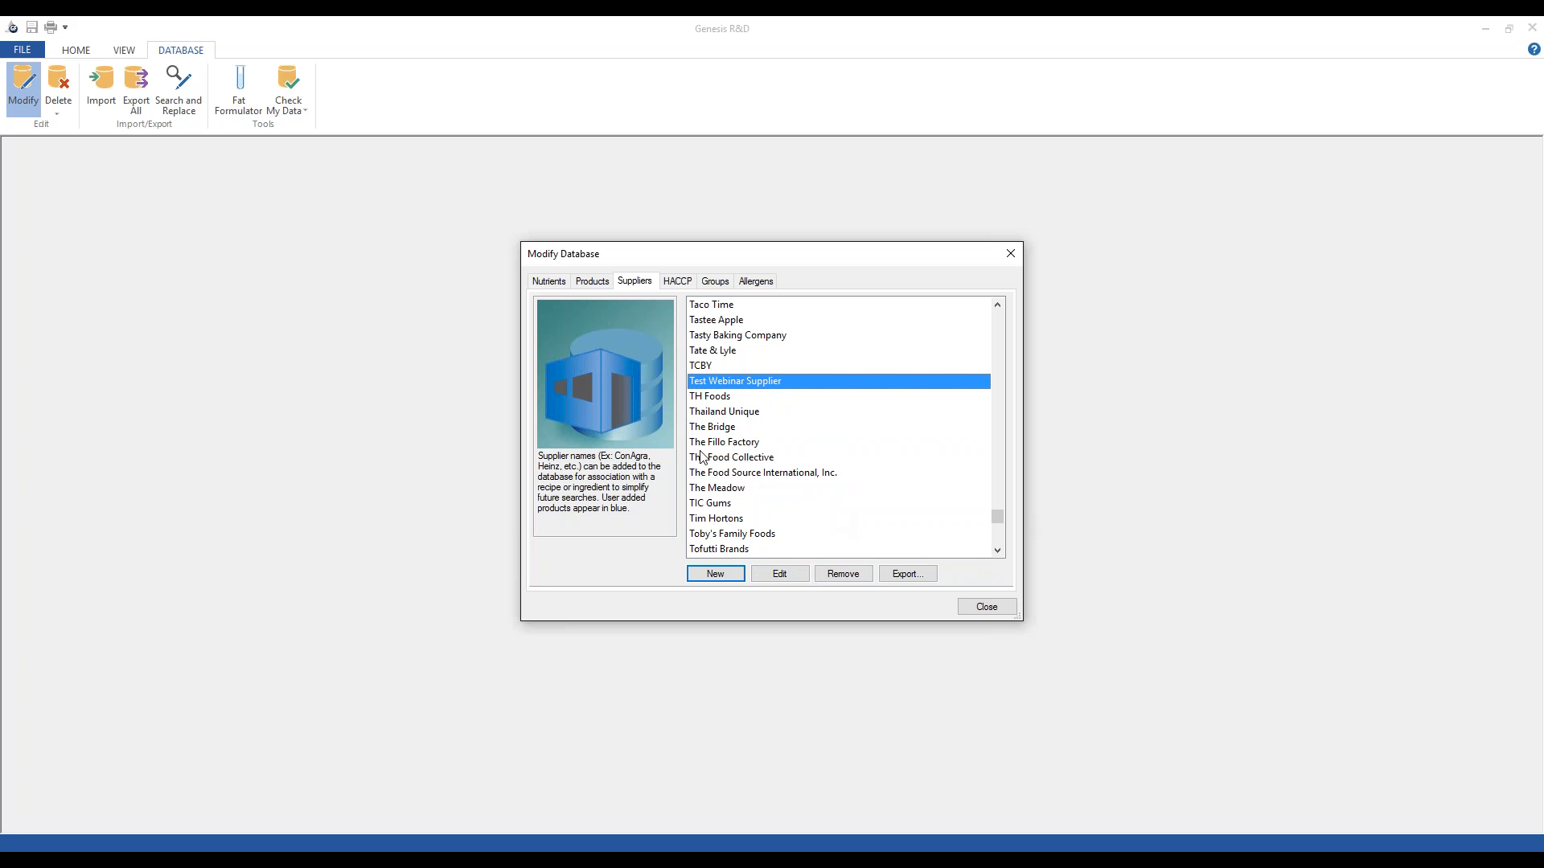
pyautogui.click(987, 608)
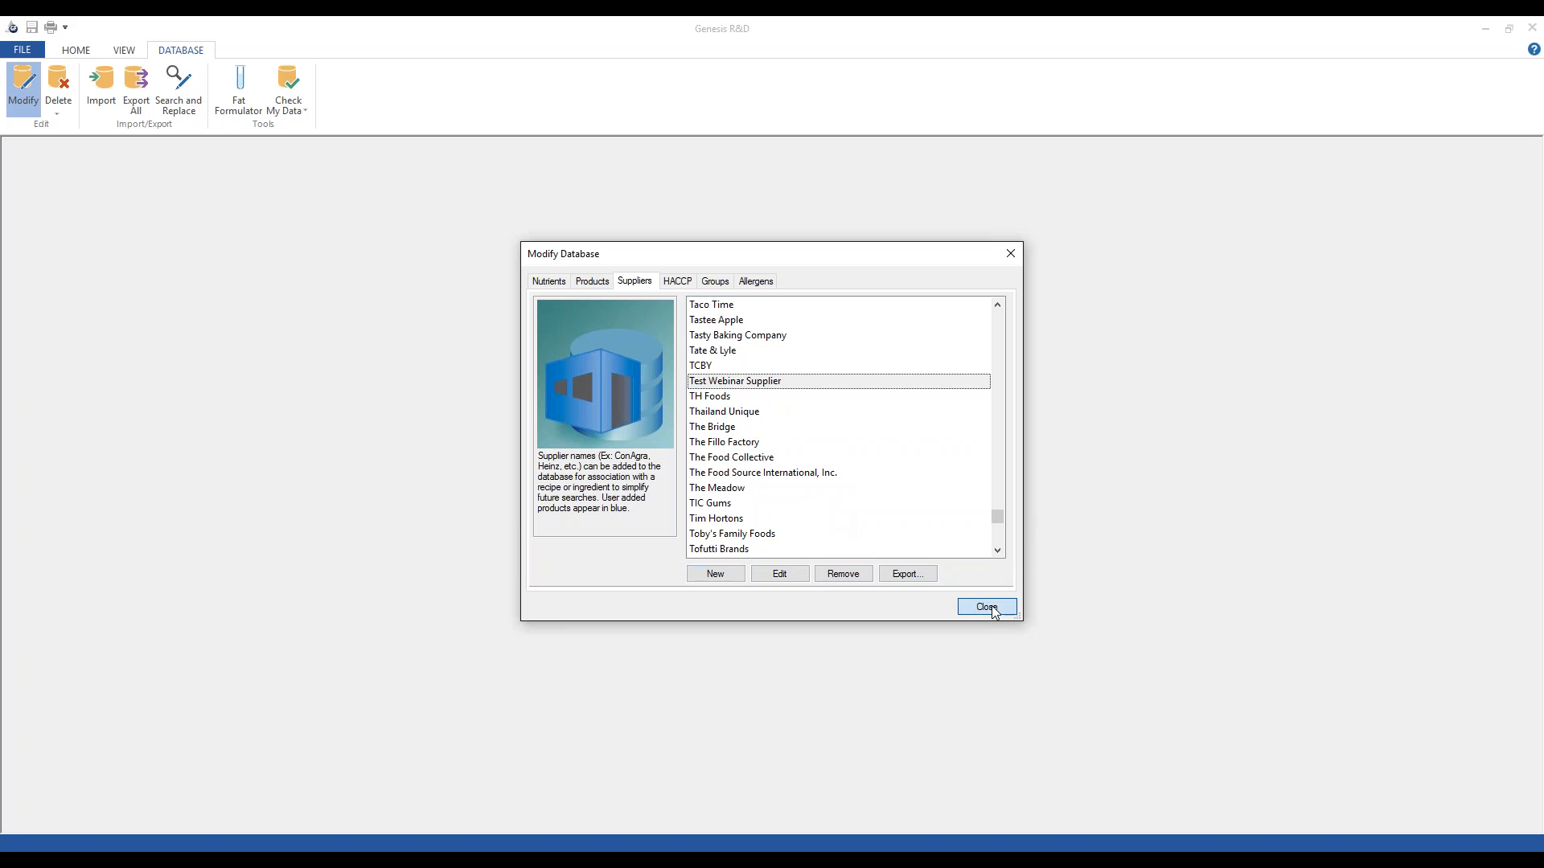
# Open the existing recipe "Sandwich, ham & cheese, on white" (user code 1303)
pyautogui.click(77, 49)
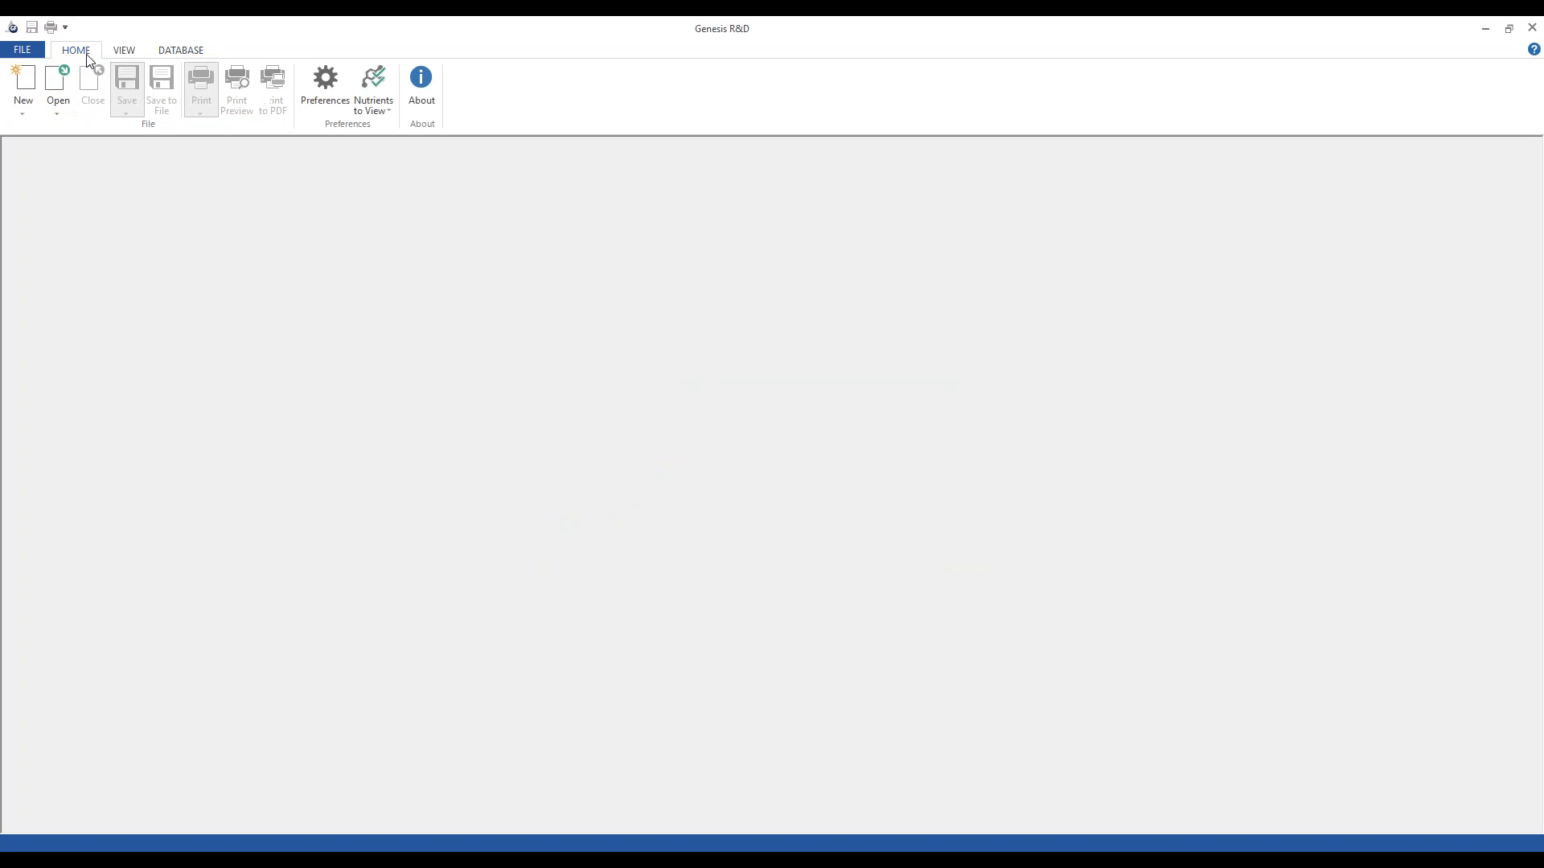
pyautogui.click(61, 117)
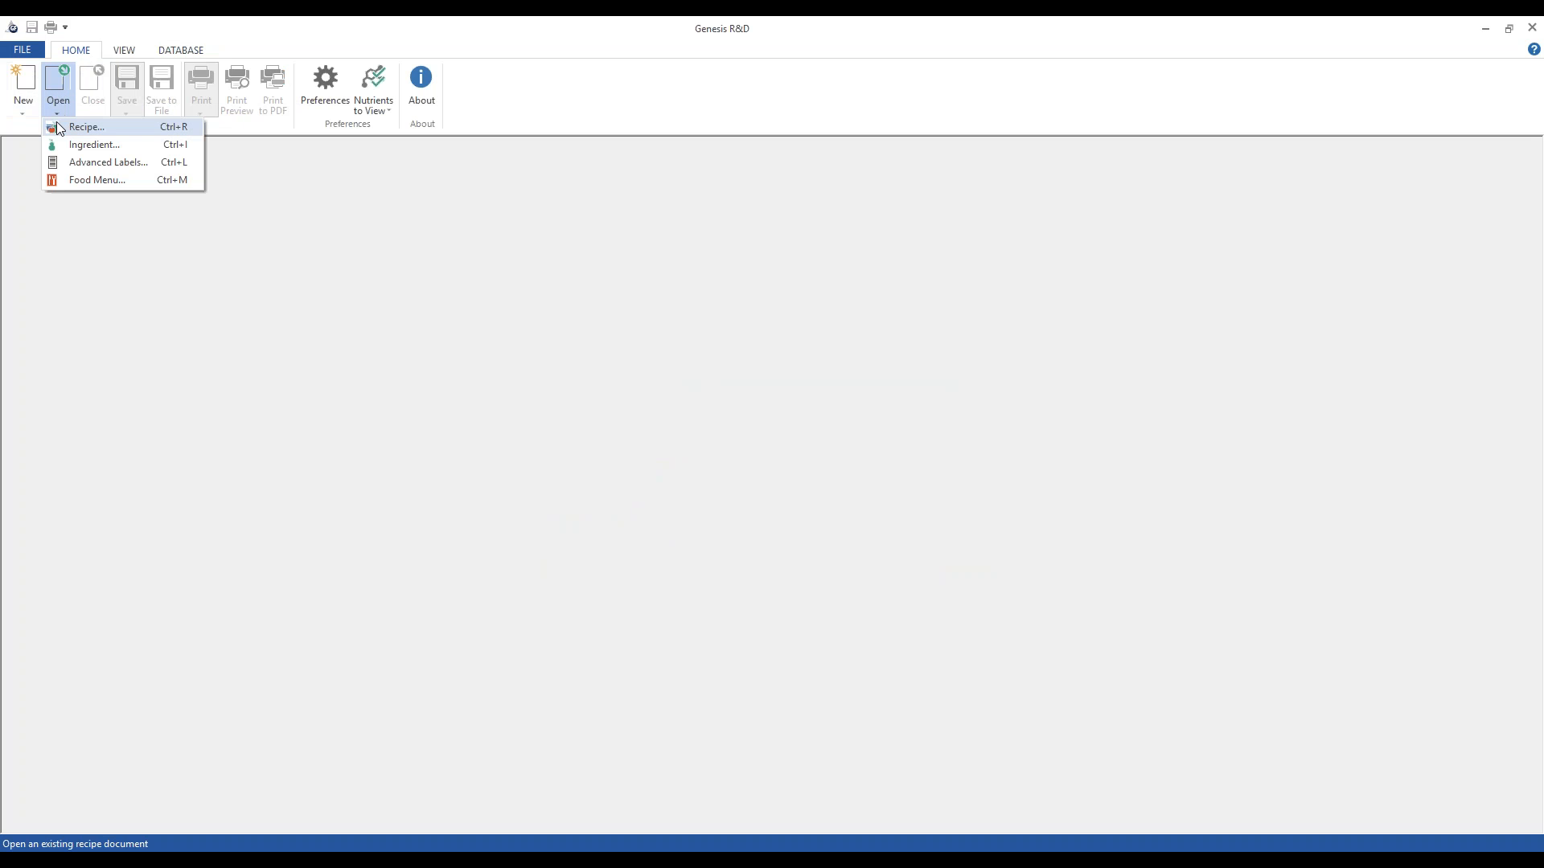
pyautogui.click(61, 127)
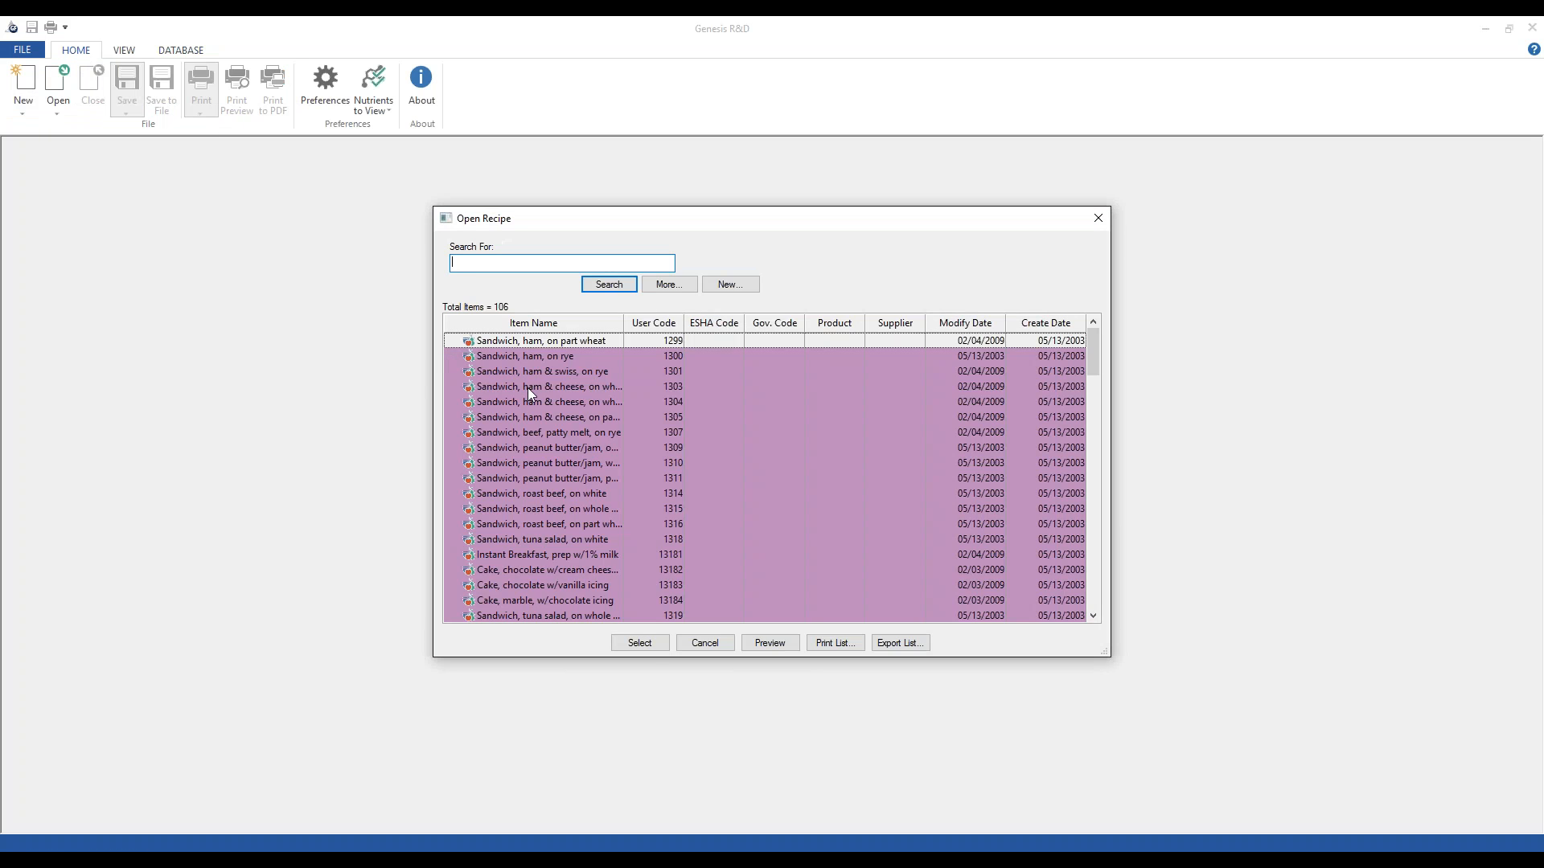
pyautogui.doubleClick(528, 387)
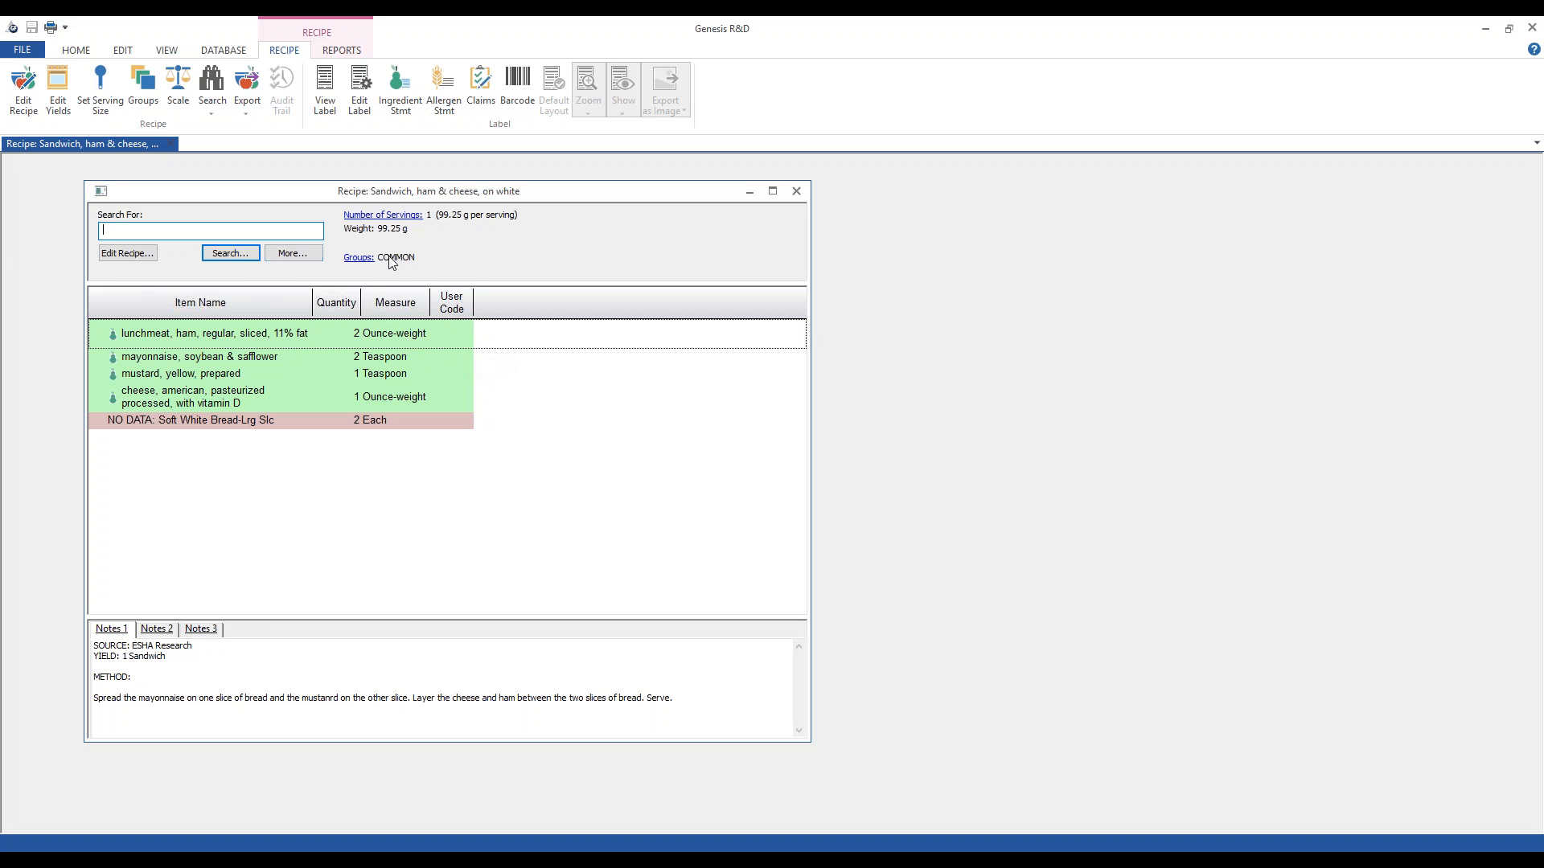
# Edit the recipe's information and assign 7 Up as its product
pyautogui.click(142, 255)
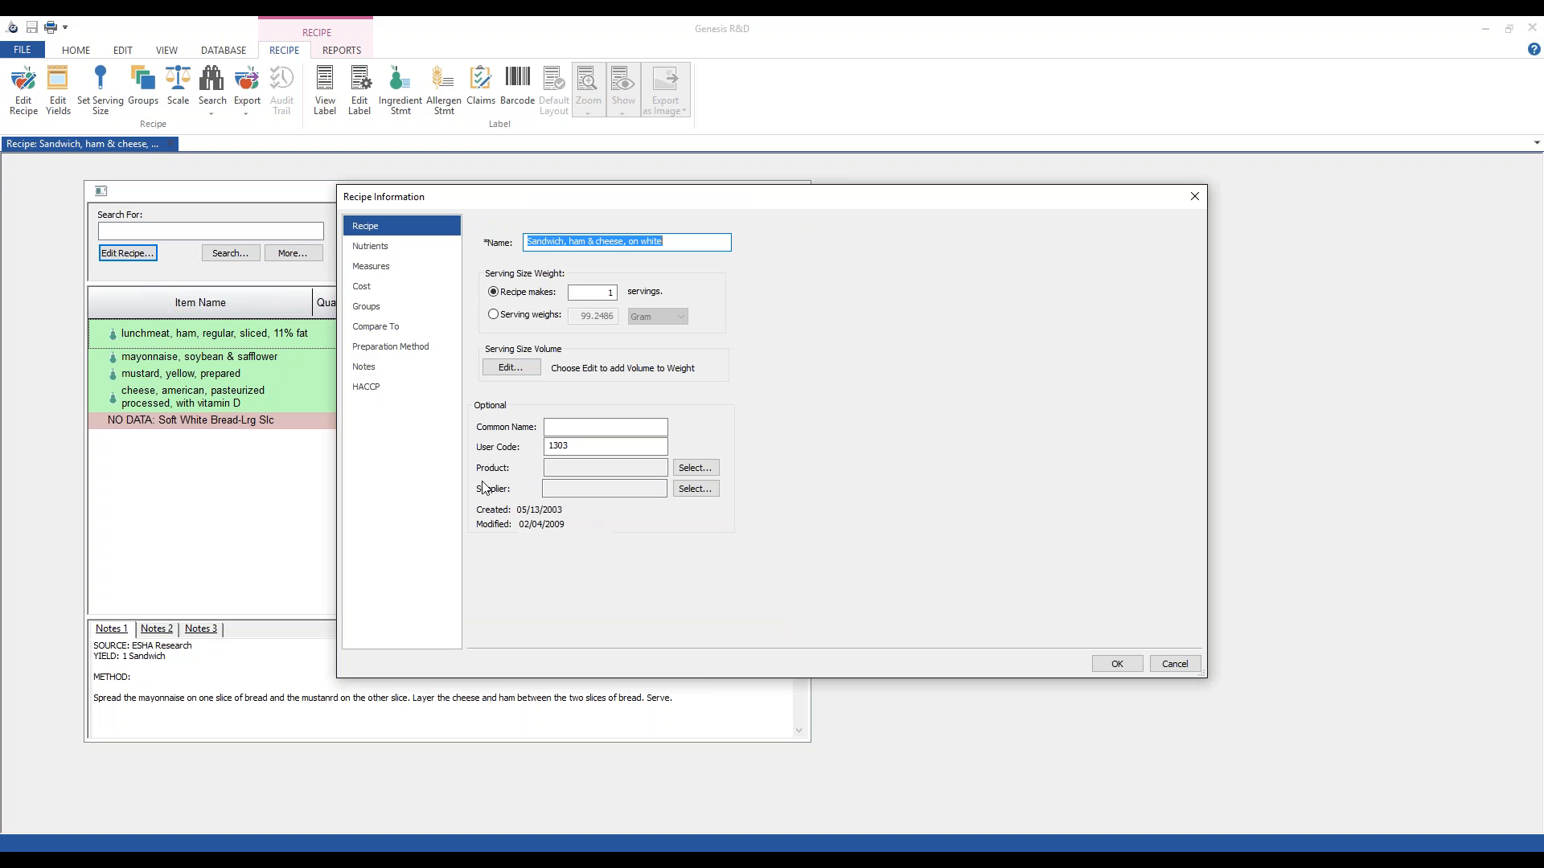
pyautogui.click(602, 474)
pyautogui.click(694, 469)
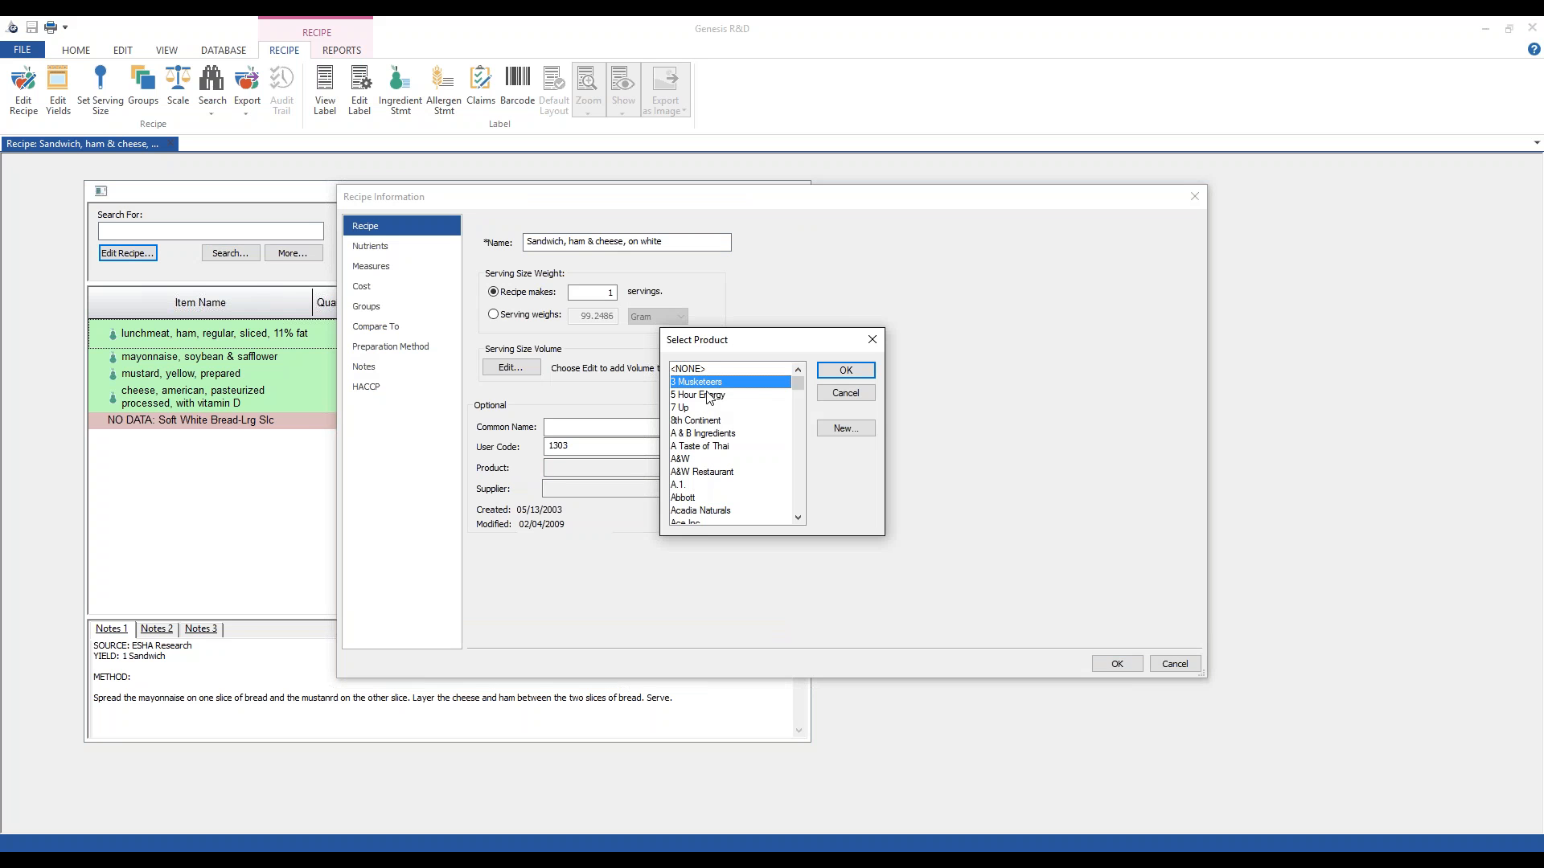
pyautogui.click(703, 408)
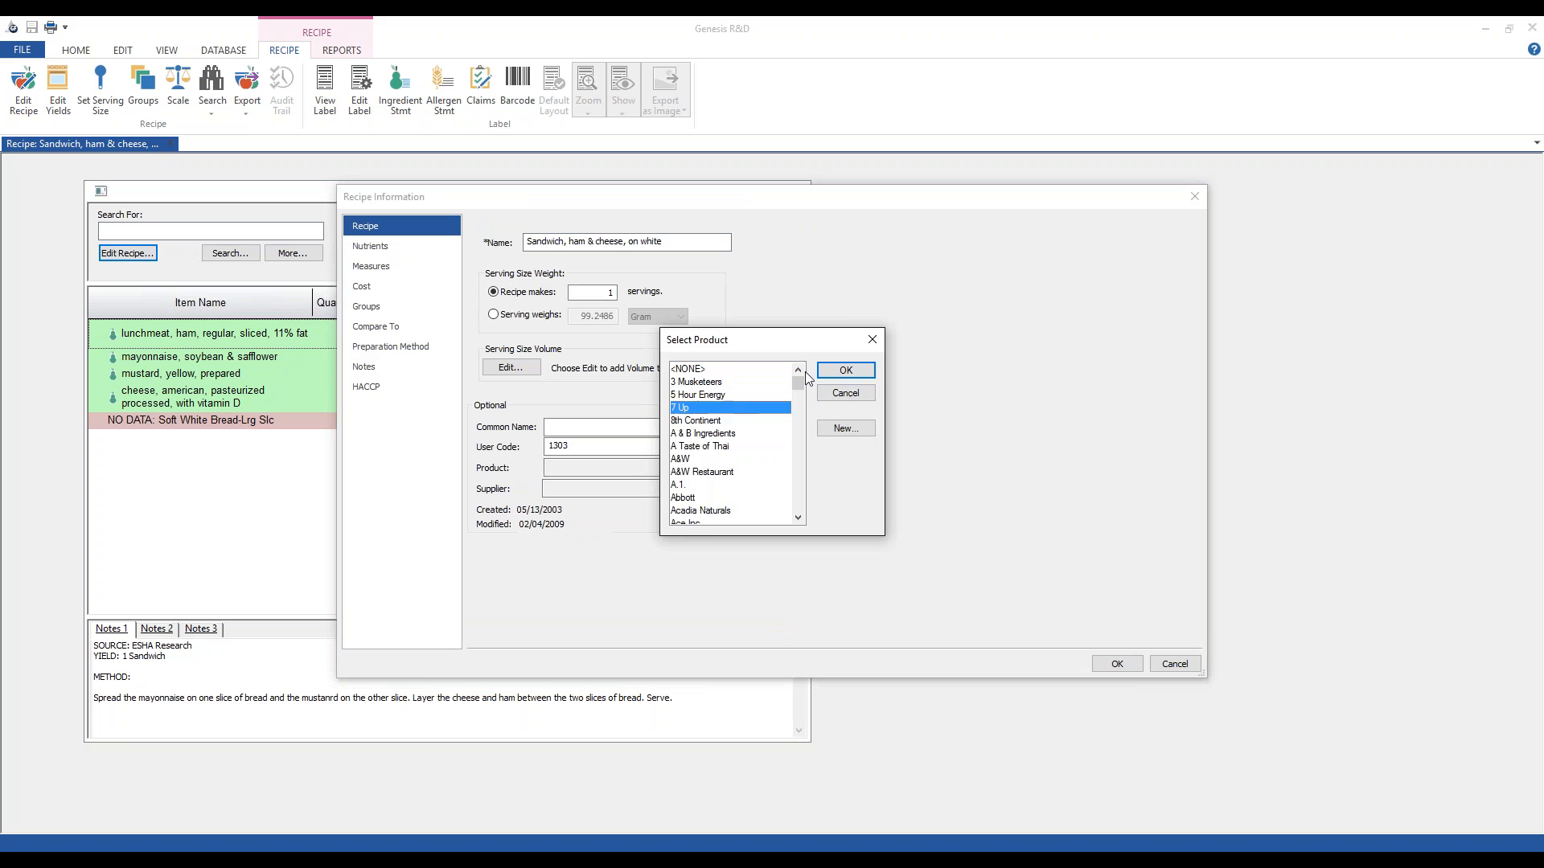
pyautogui.click(845, 371)
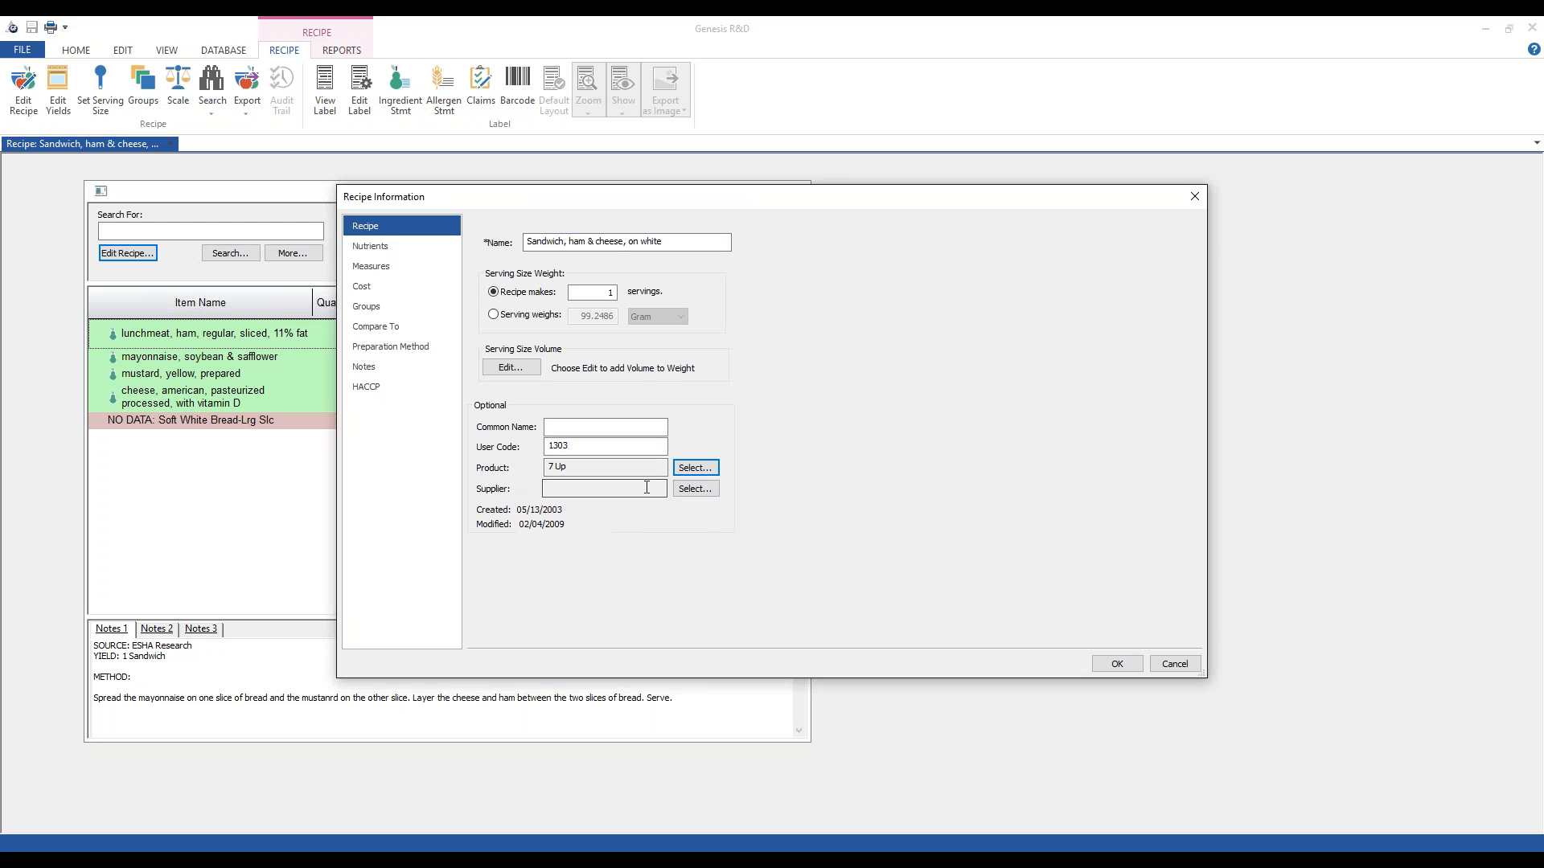
# Create a supplier named New Supplier, assign it to the recipe, and accept the recipe information
pyautogui.click(693, 489)
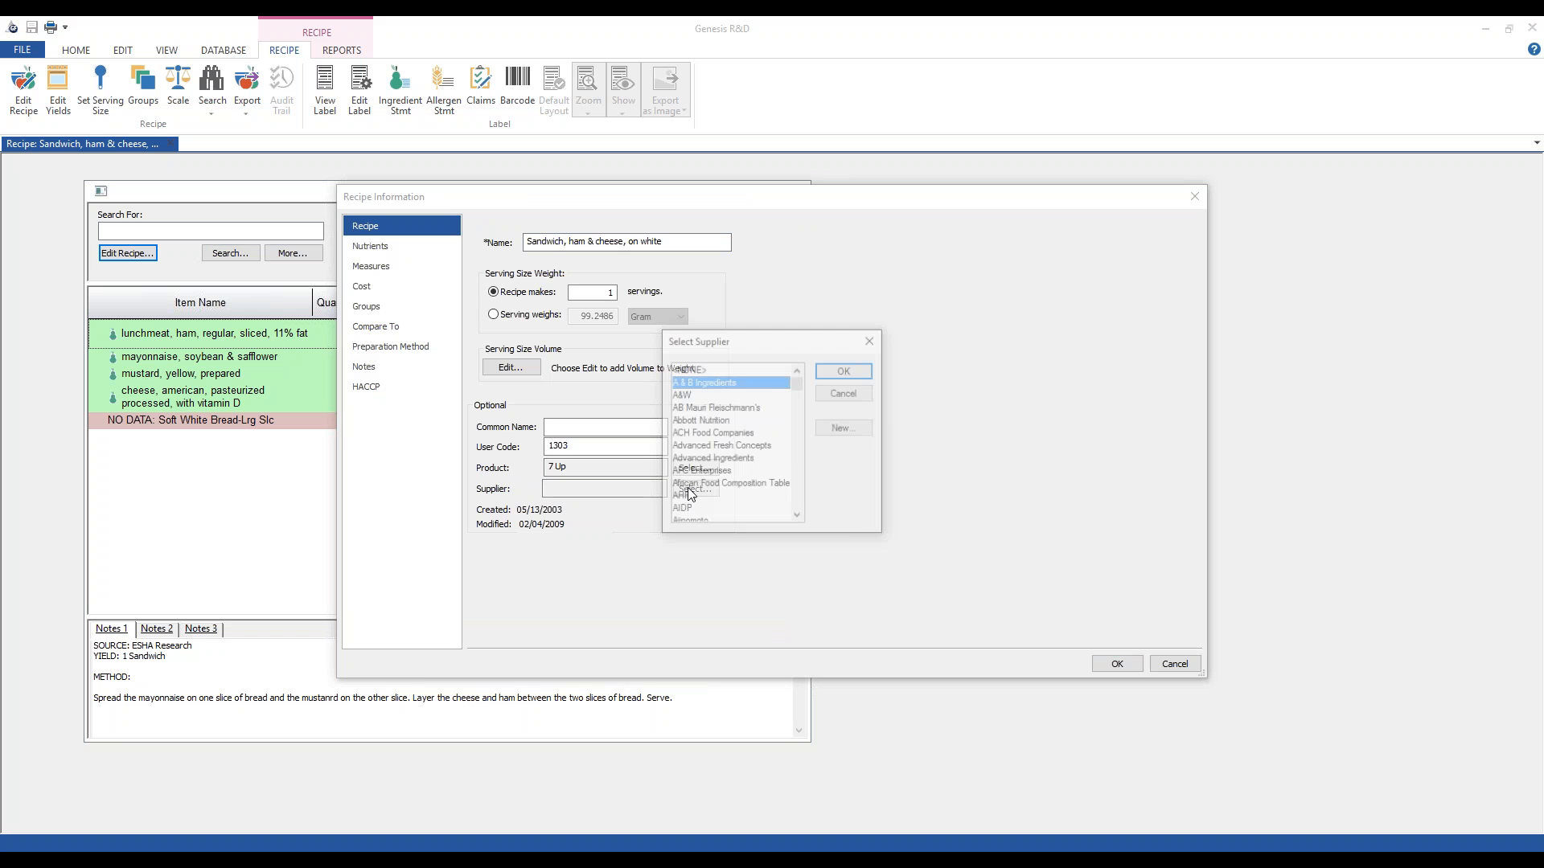
pyautogui.click(851, 431)
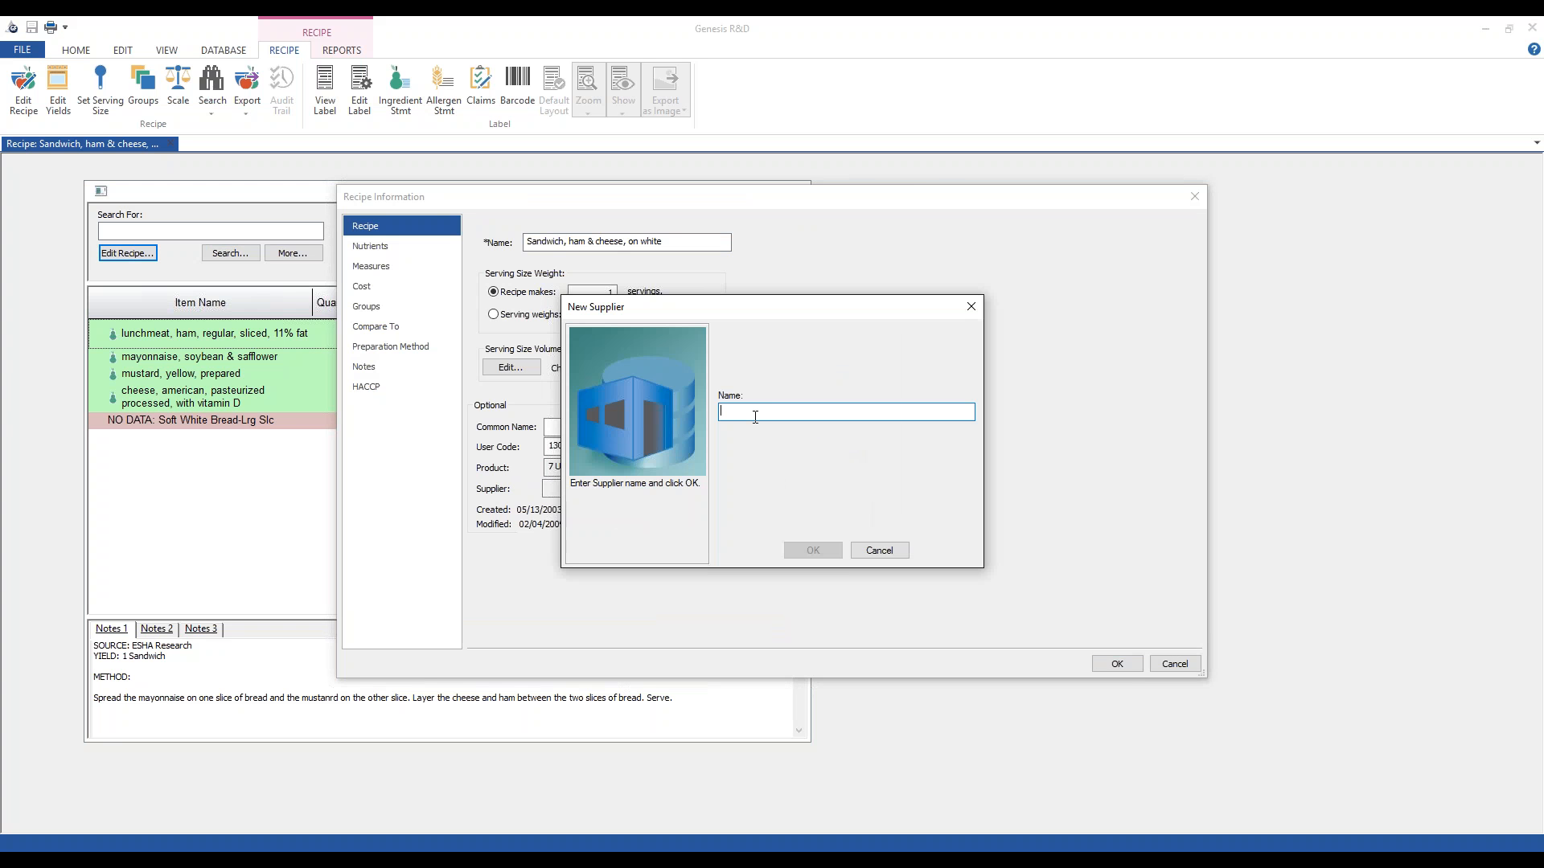
pyautogui.write('New Supplier')
pyautogui.click(813, 551)
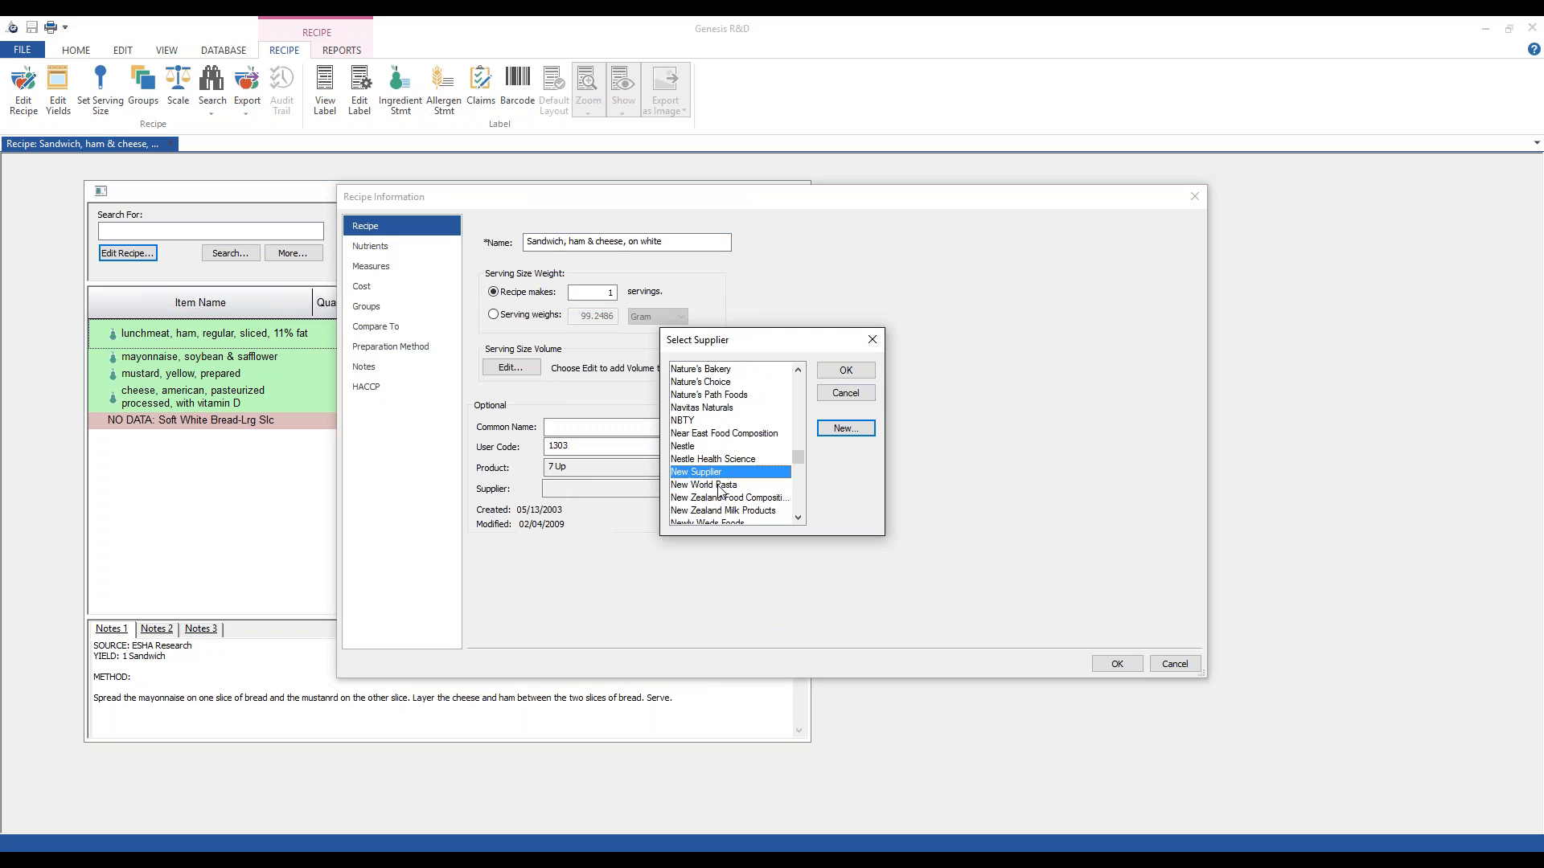
pyautogui.scroll(-1, 718, 490)
pyautogui.click(711, 483)
pyautogui.click(705, 472)
pyautogui.click(841, 374)
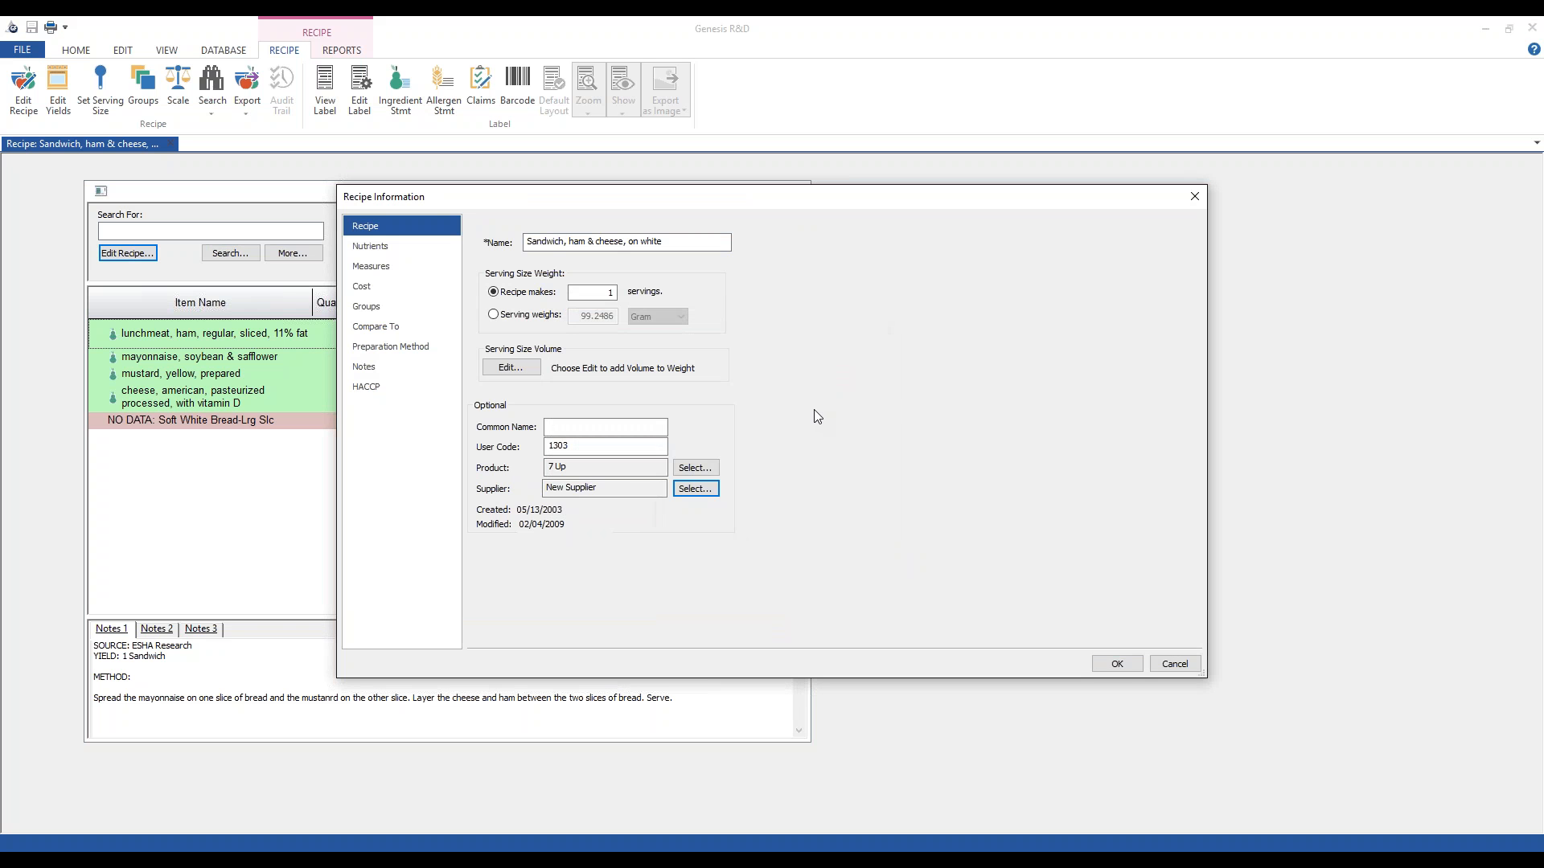
pyautogui.click(1109, 655)
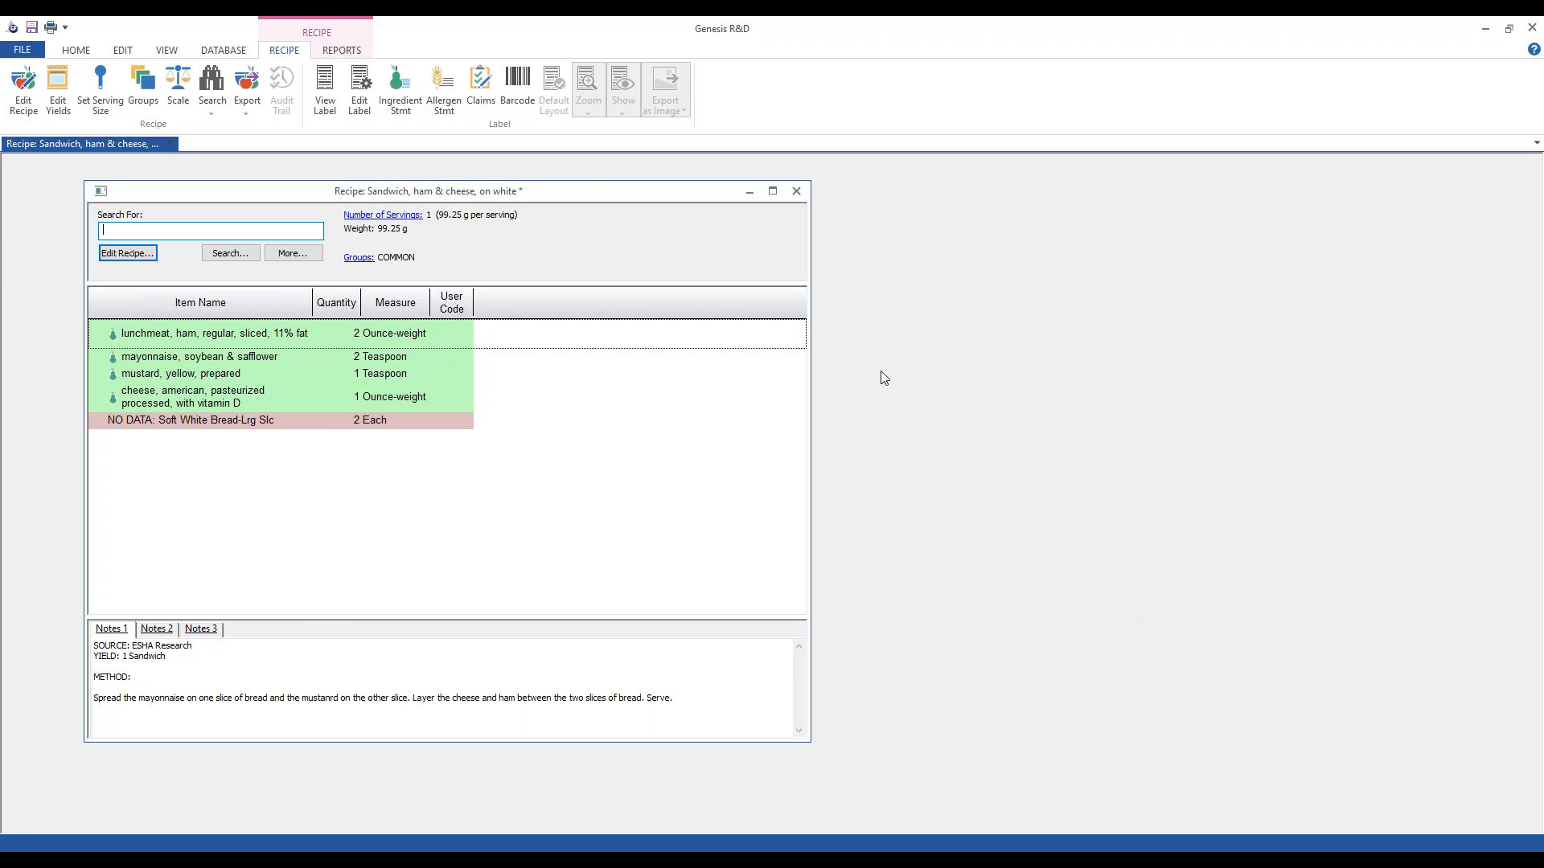
# Close the recipe with its changes saved, and turn off future display of the save notification
pyautogui.click(796, 192)
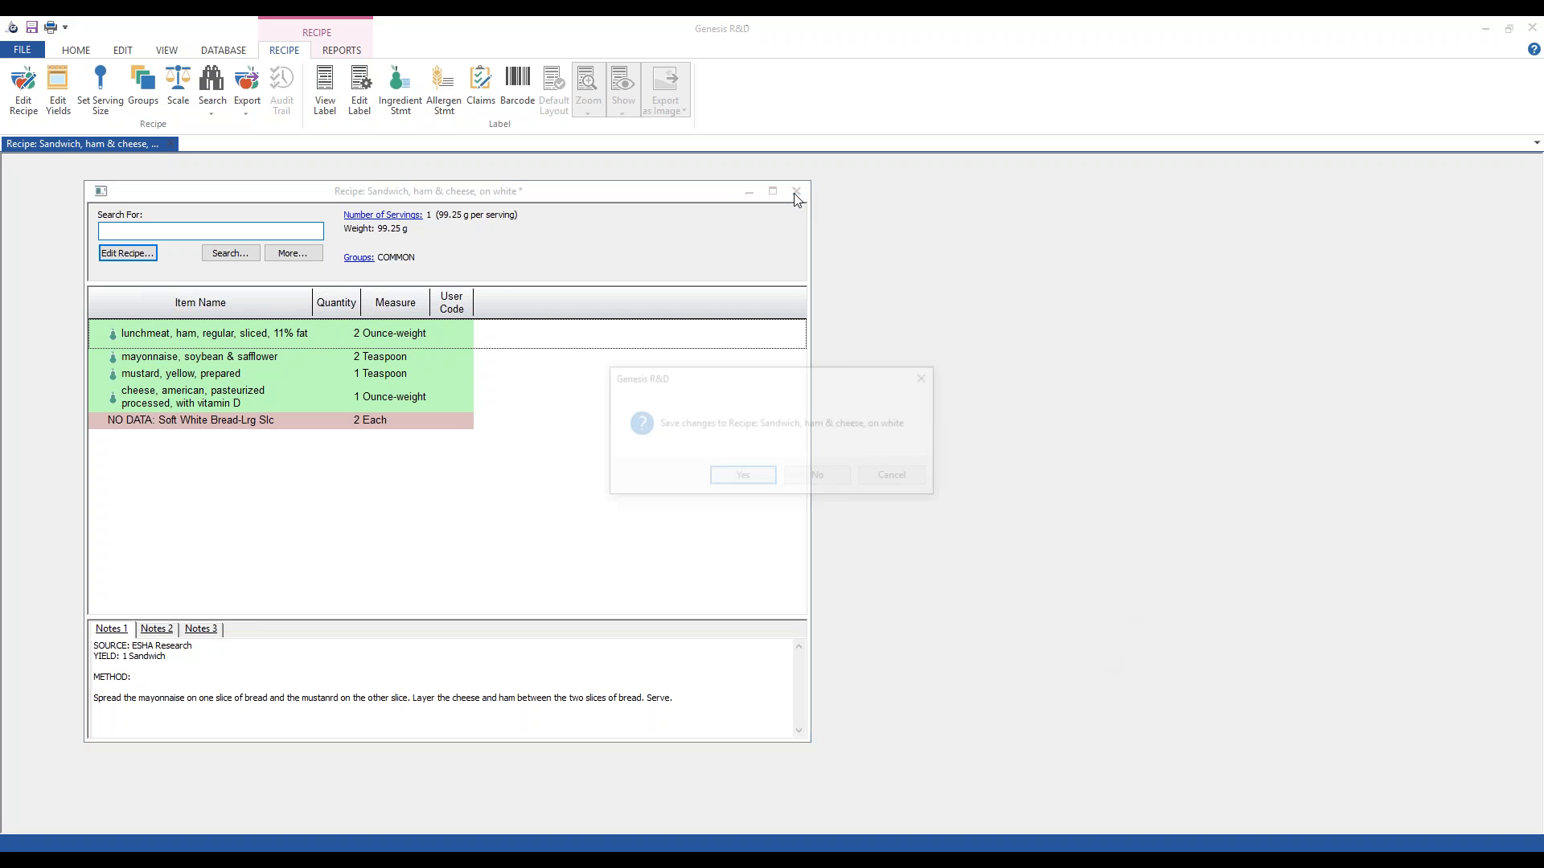
pyautogui.click(736, 476)
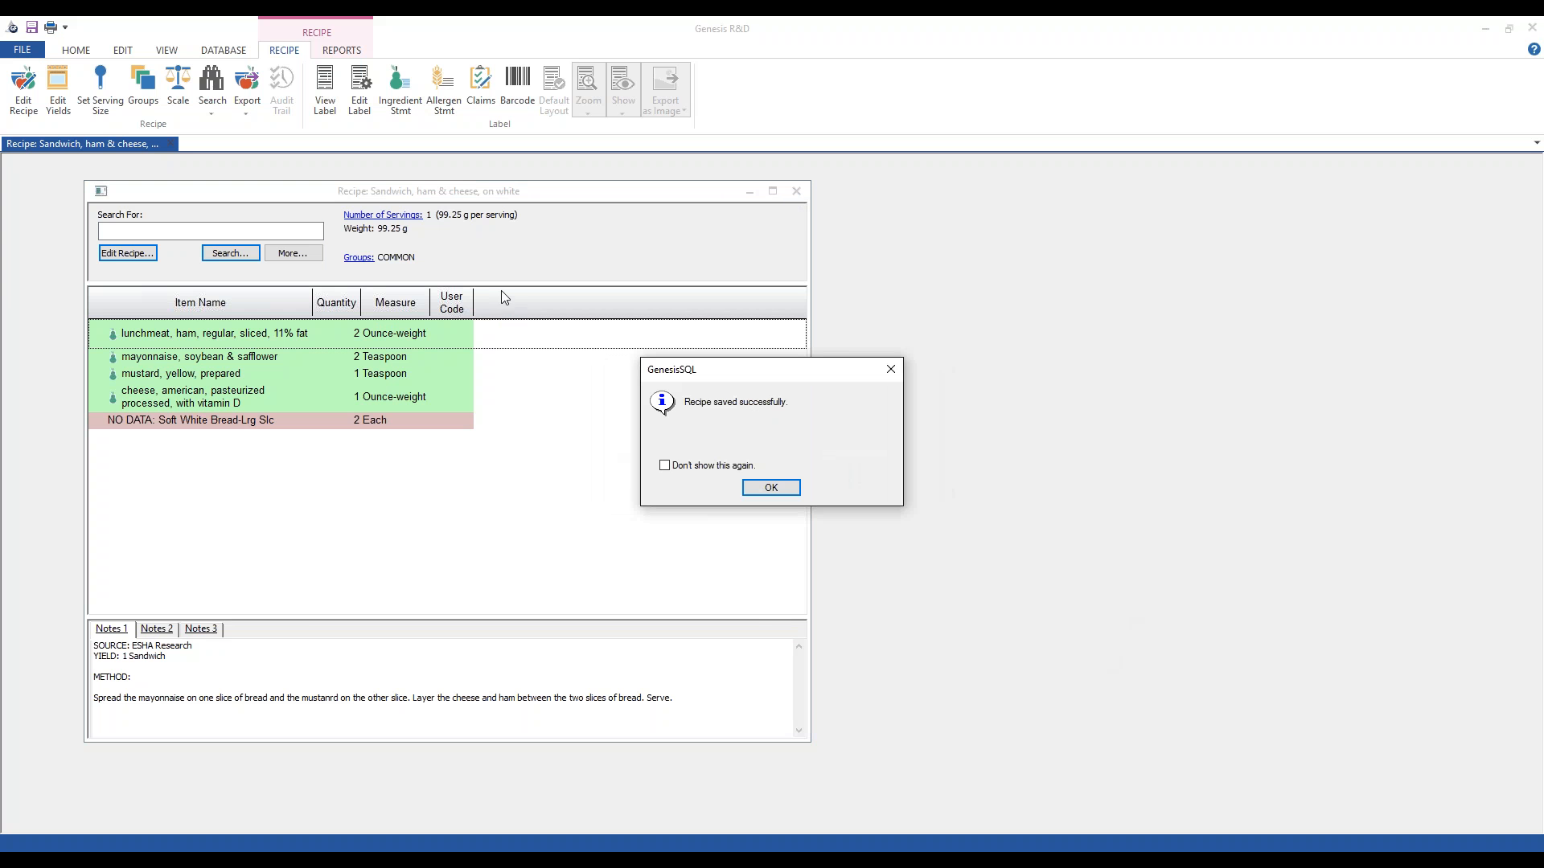
pyautogui.click(684, 465)
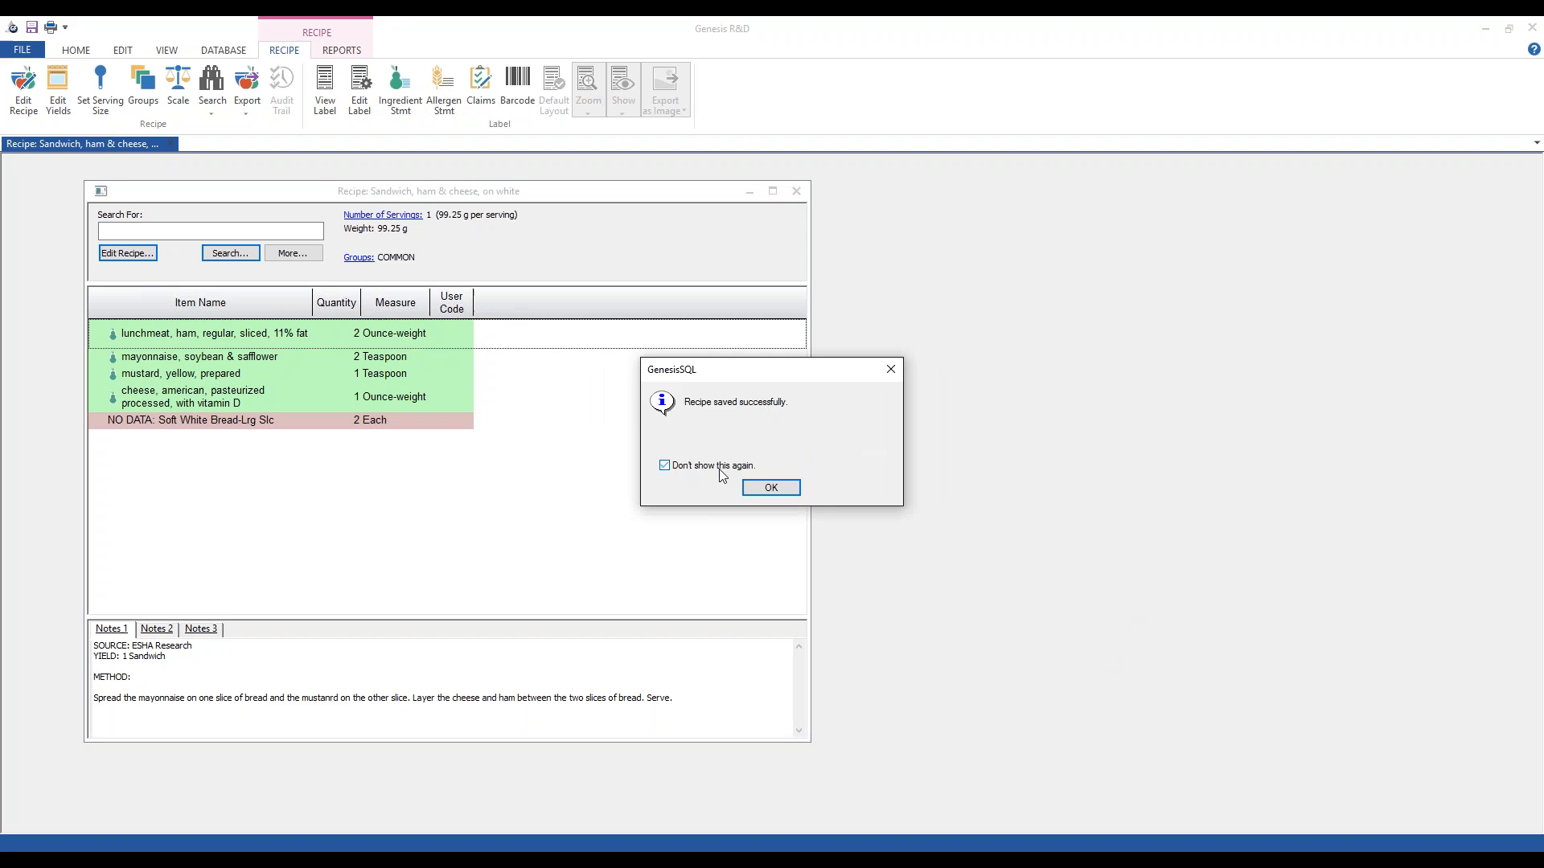
pyautogui.click(770, 488)
# Open the database modification window and show its list of groups
pyautogui.click(180, 51)
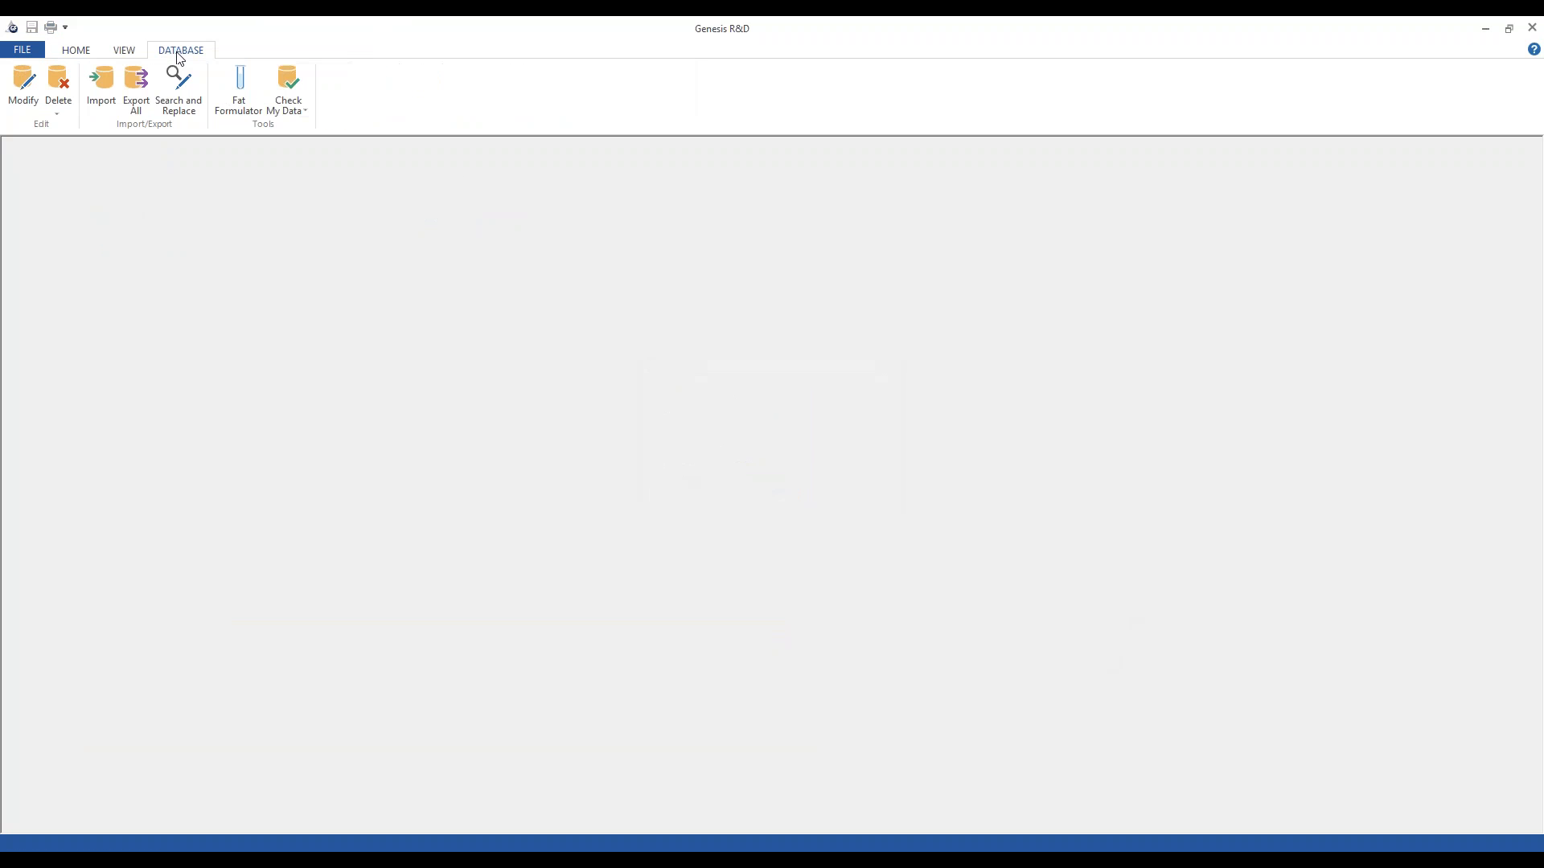
pyautogui.click(25, 96)
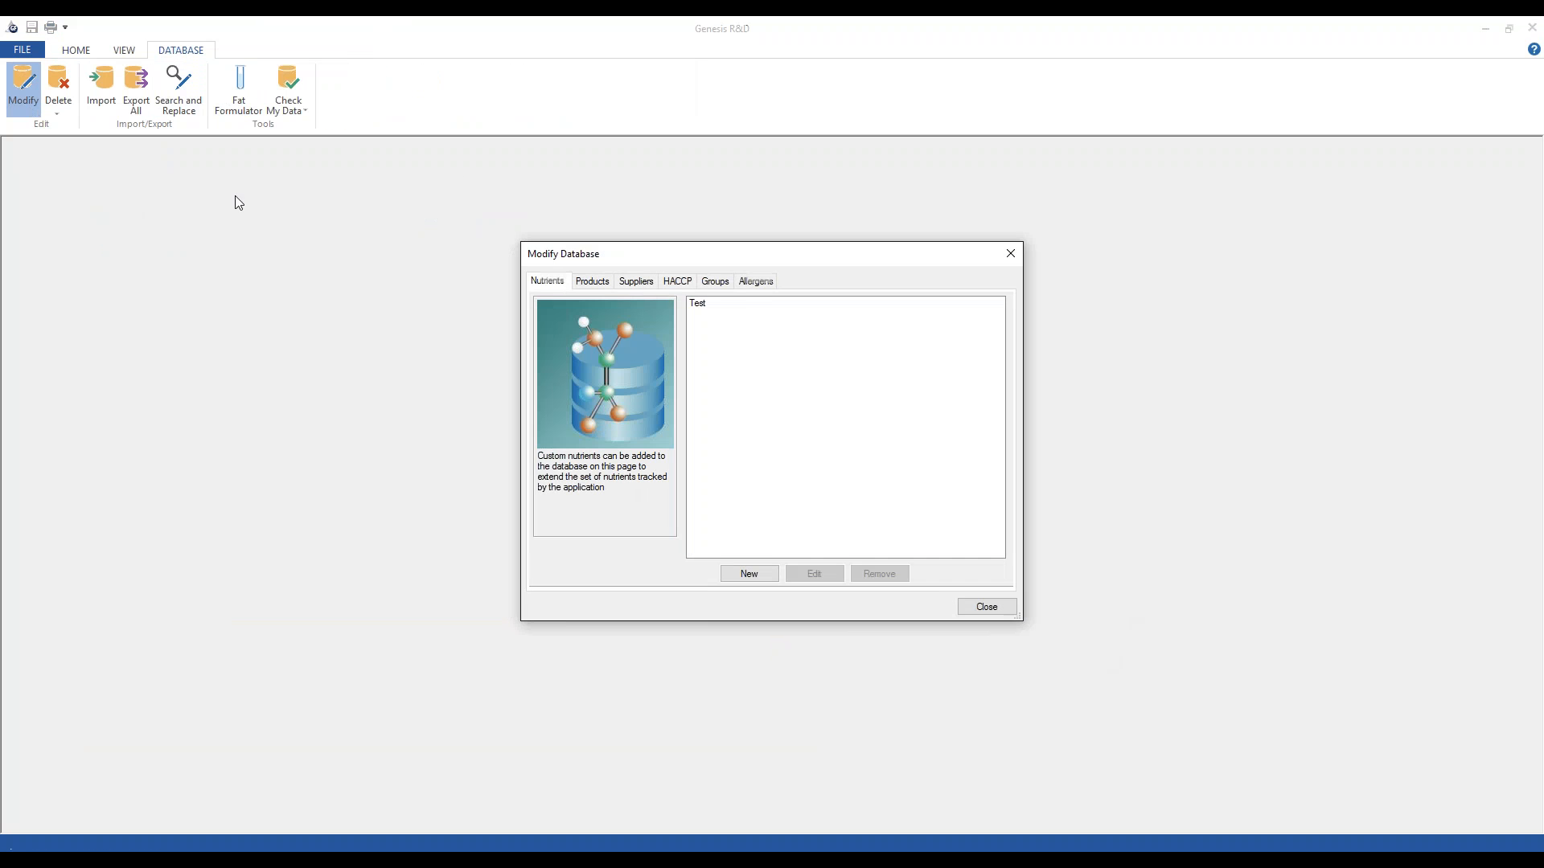
pyautogui.click(714, 283)
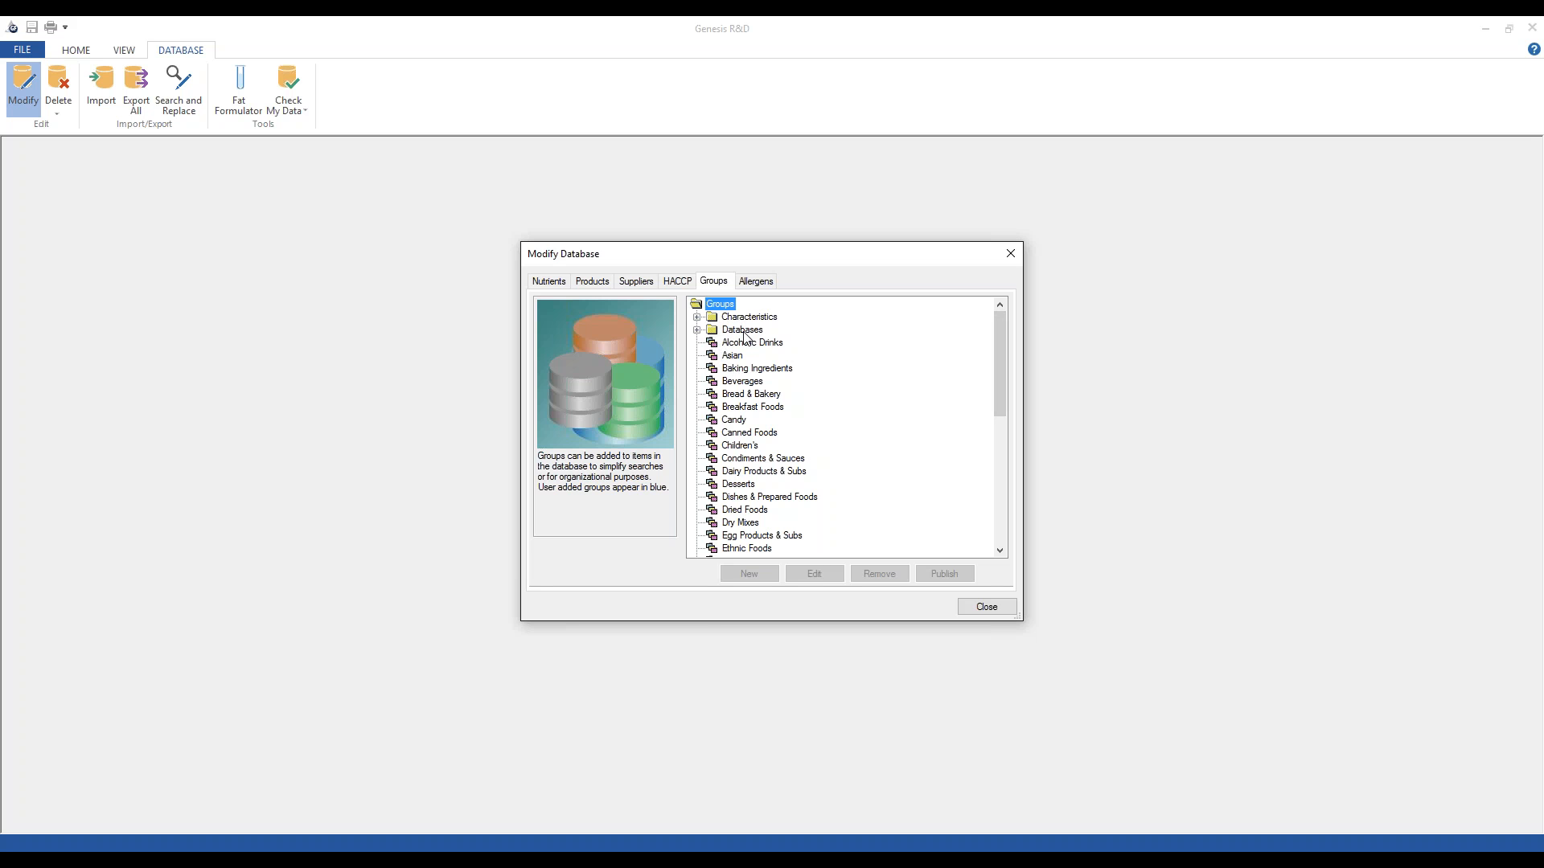
# Examine the built-in group list, including the groups inside the Databases and Characteristics folders
pyautogui.click(741, 410)
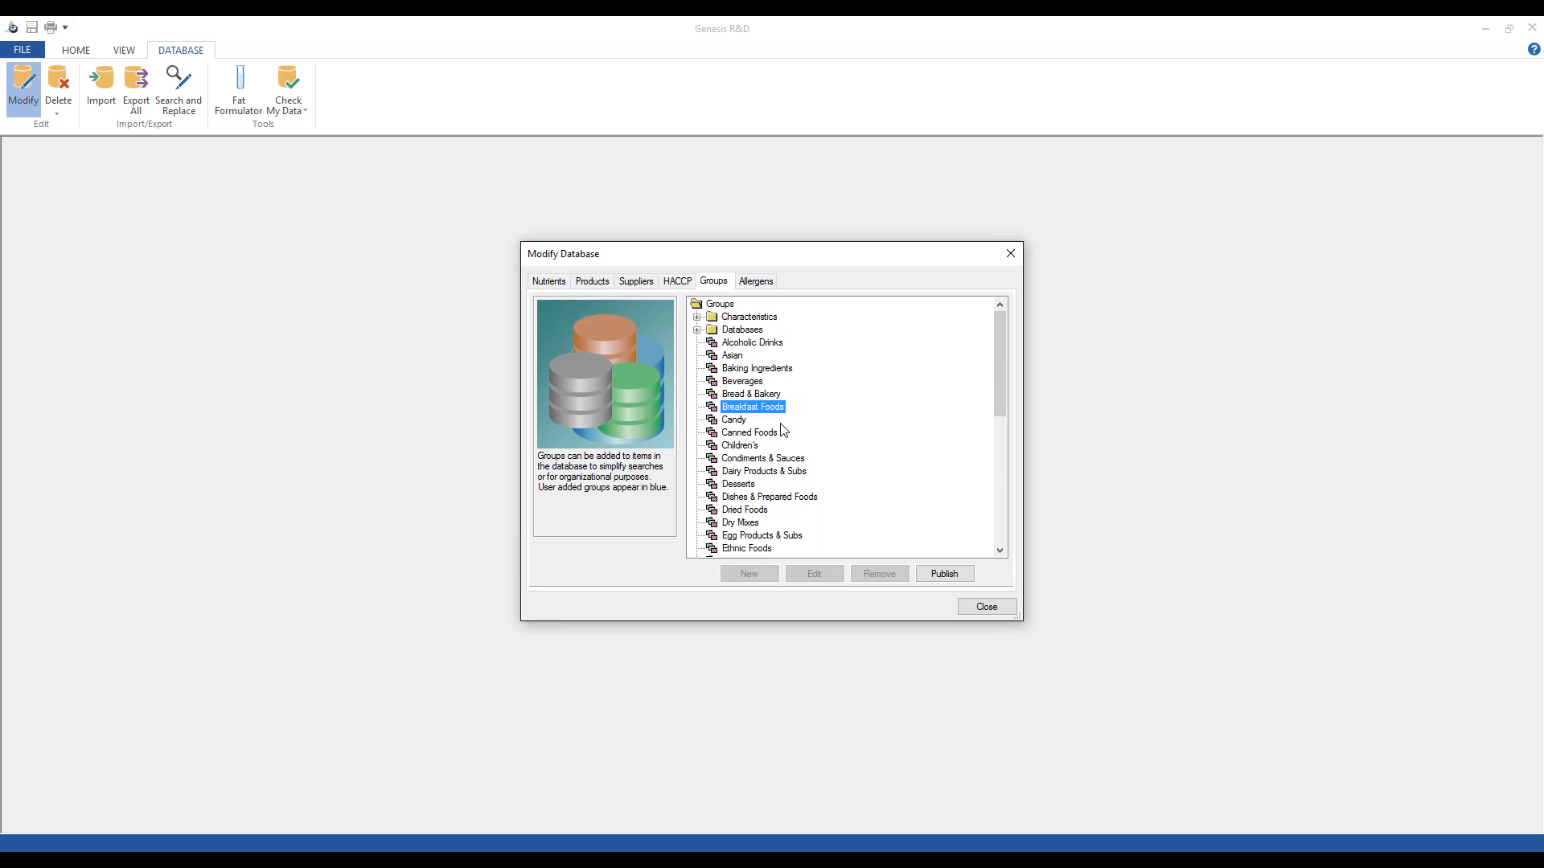
pyautogui.scroll(-3, 796, 463)
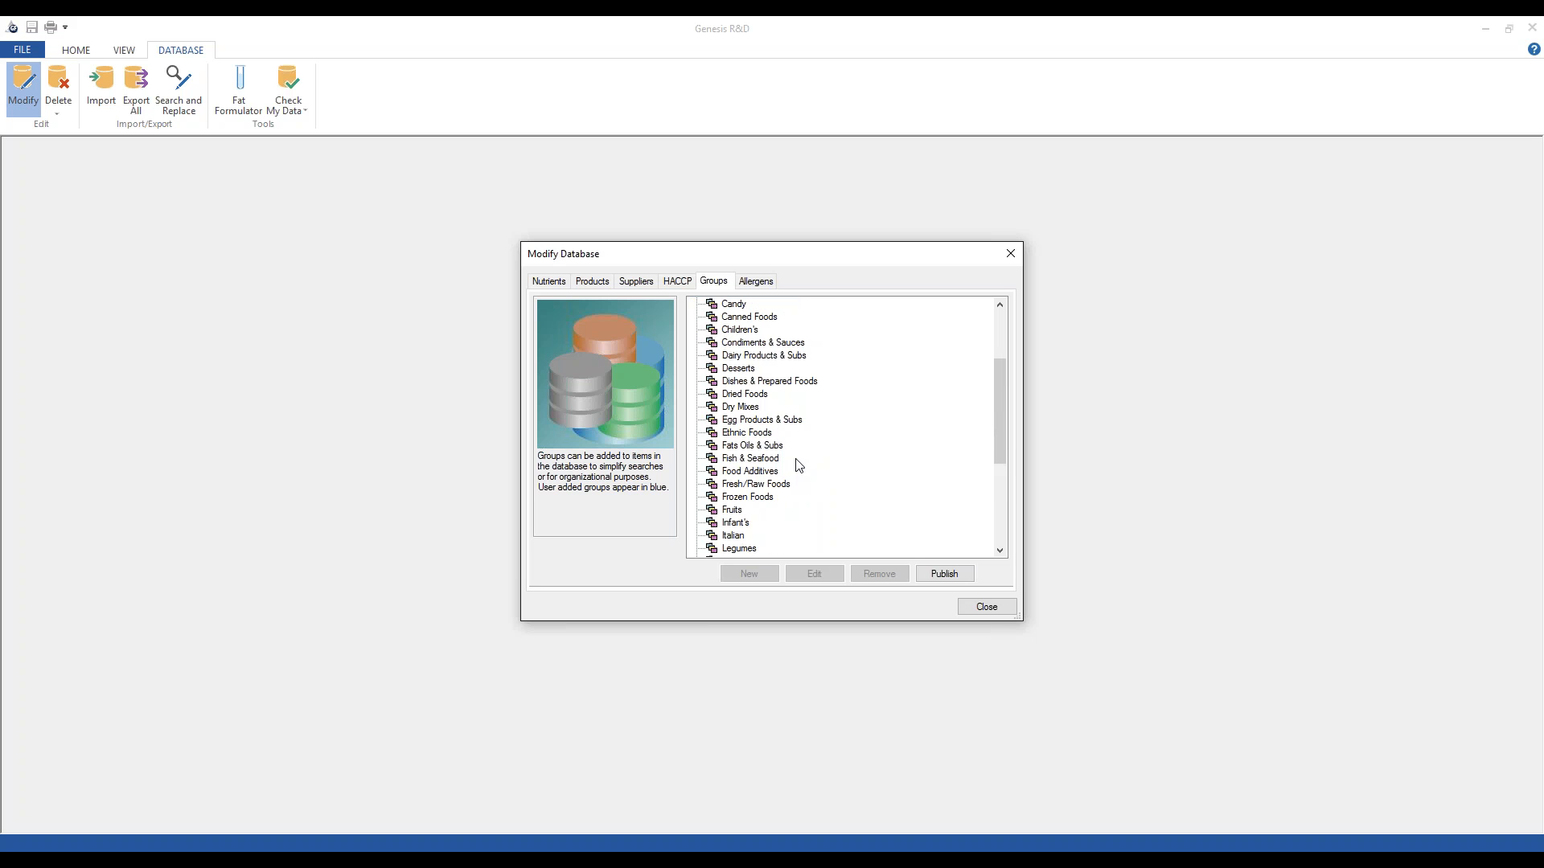
pyautogui.scroll(3, 798, 465)
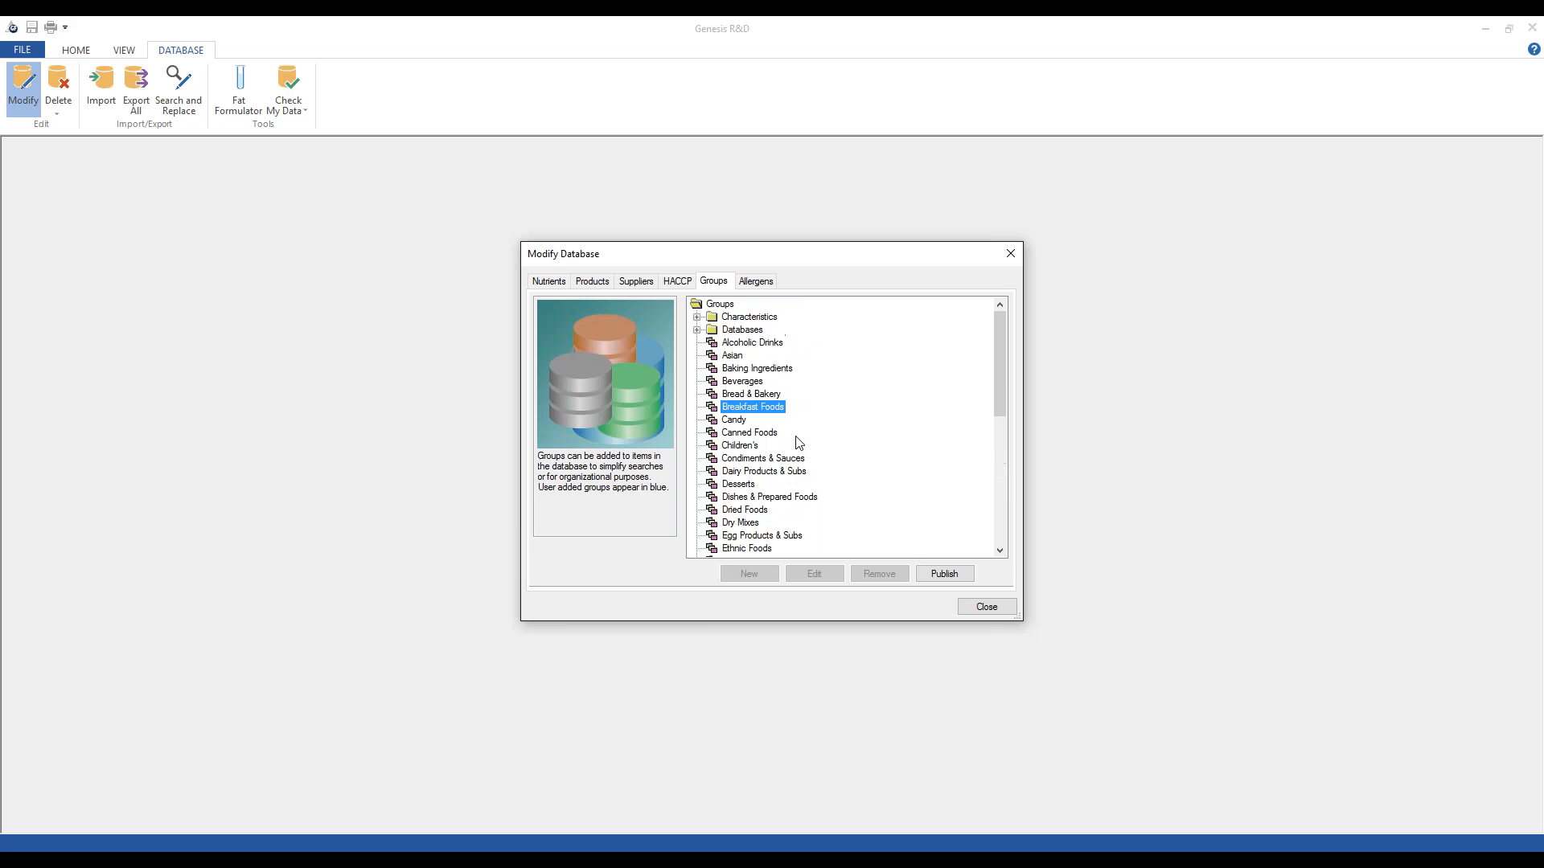
pyautogui.click(697, 330)
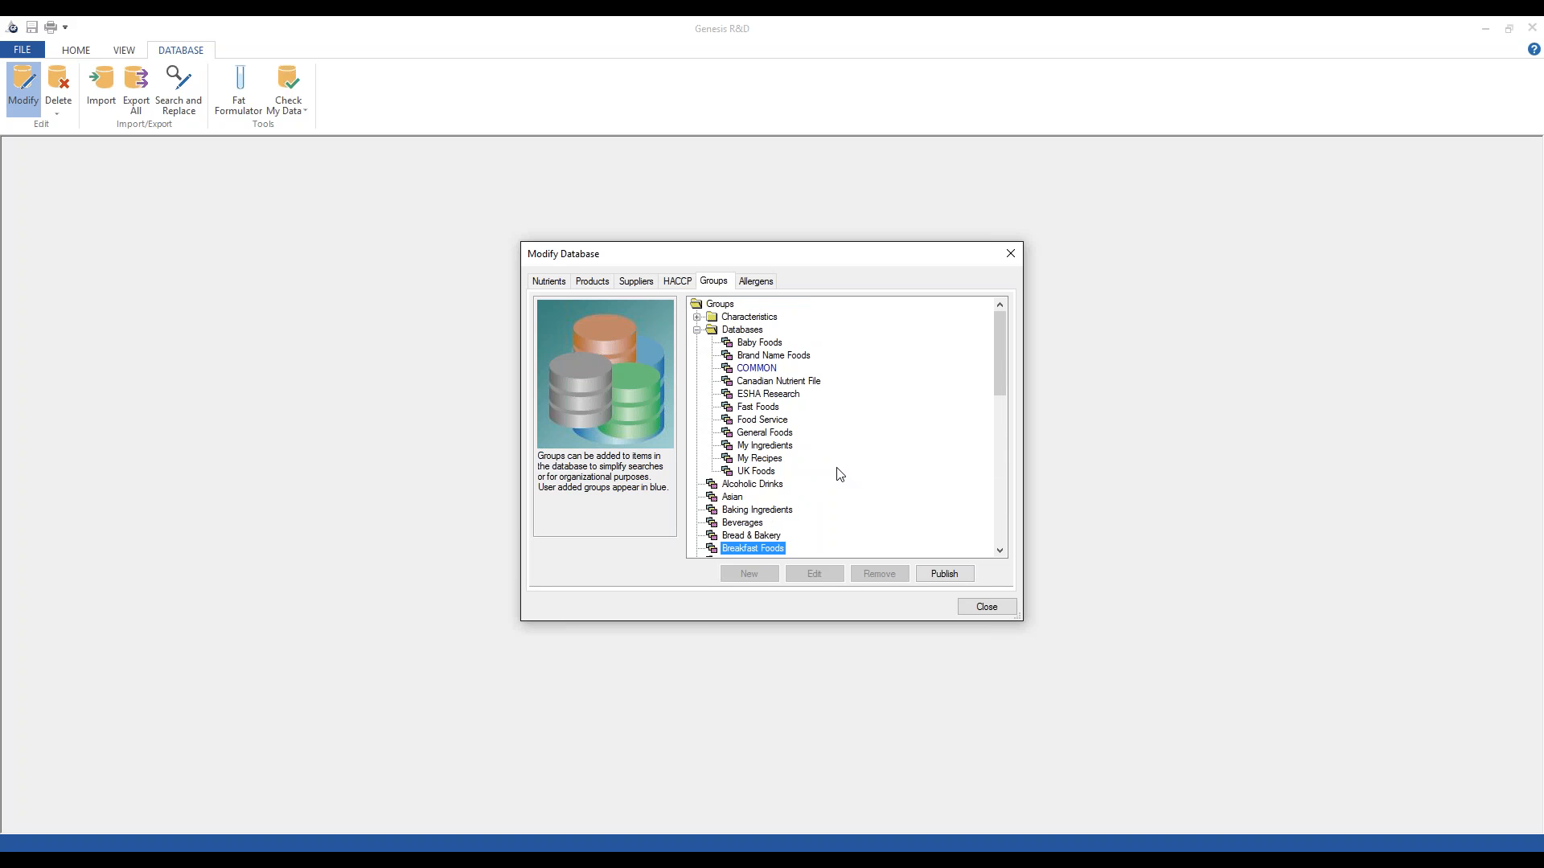
pyautogui.click(764, 473)
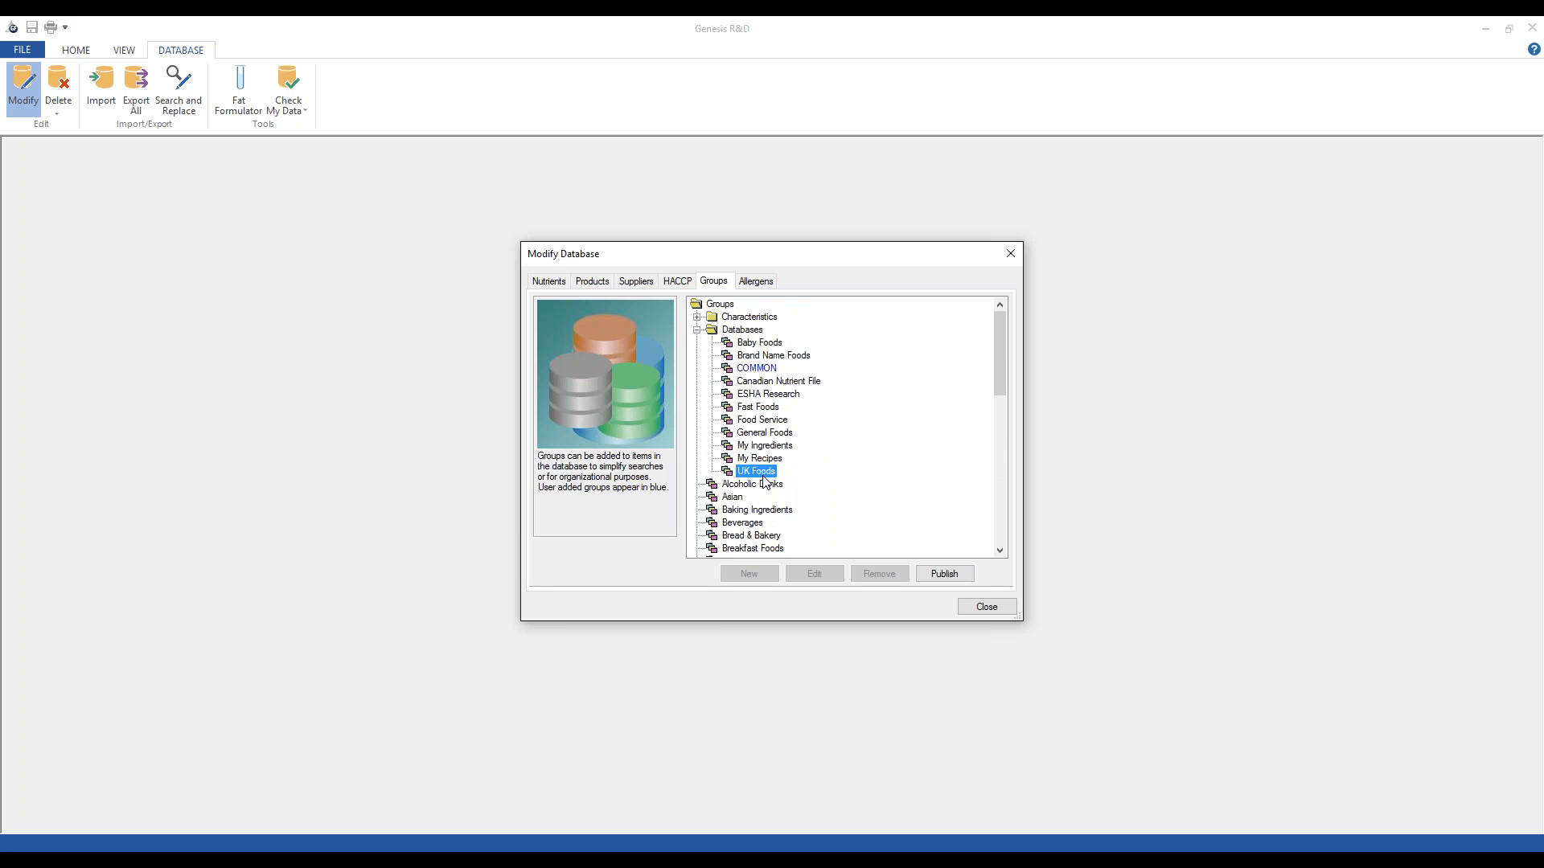
pyautogui.click(788, 382)
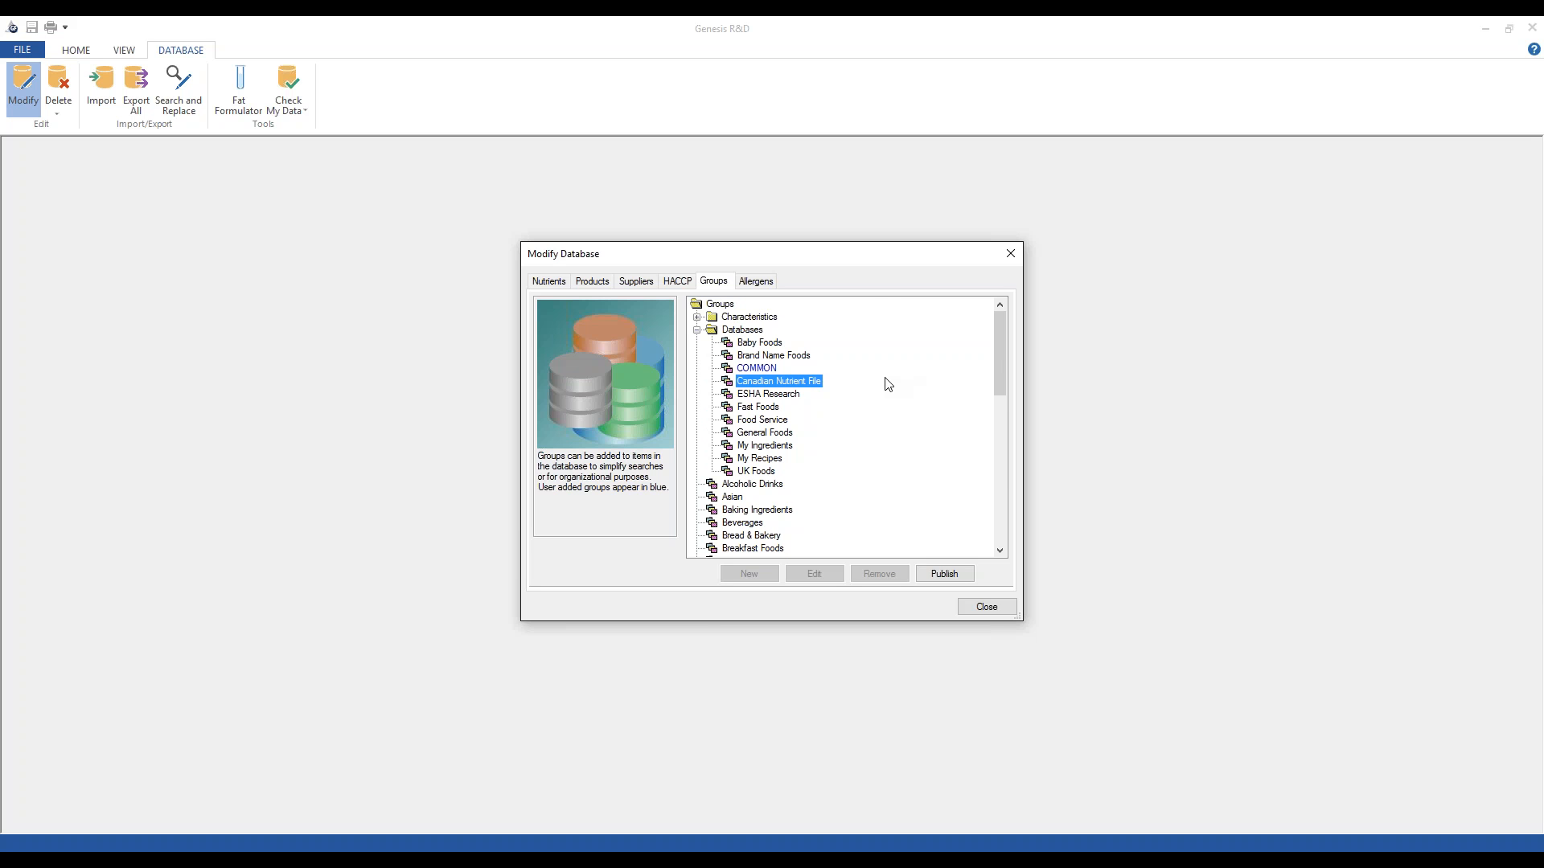
pyautogui.click(697, 318)
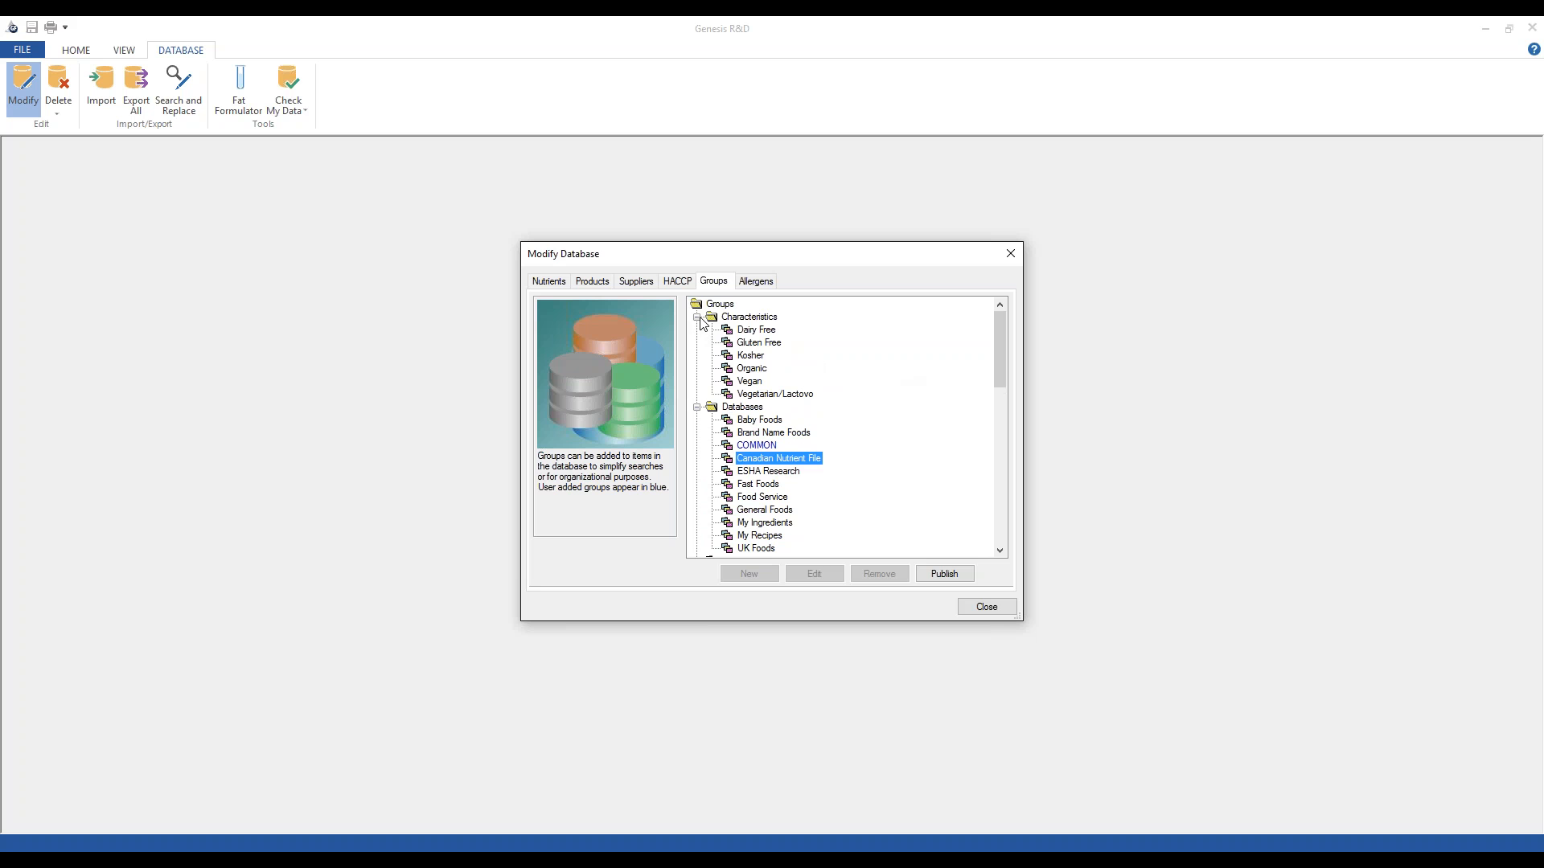
pyautogui.click(747, 319)
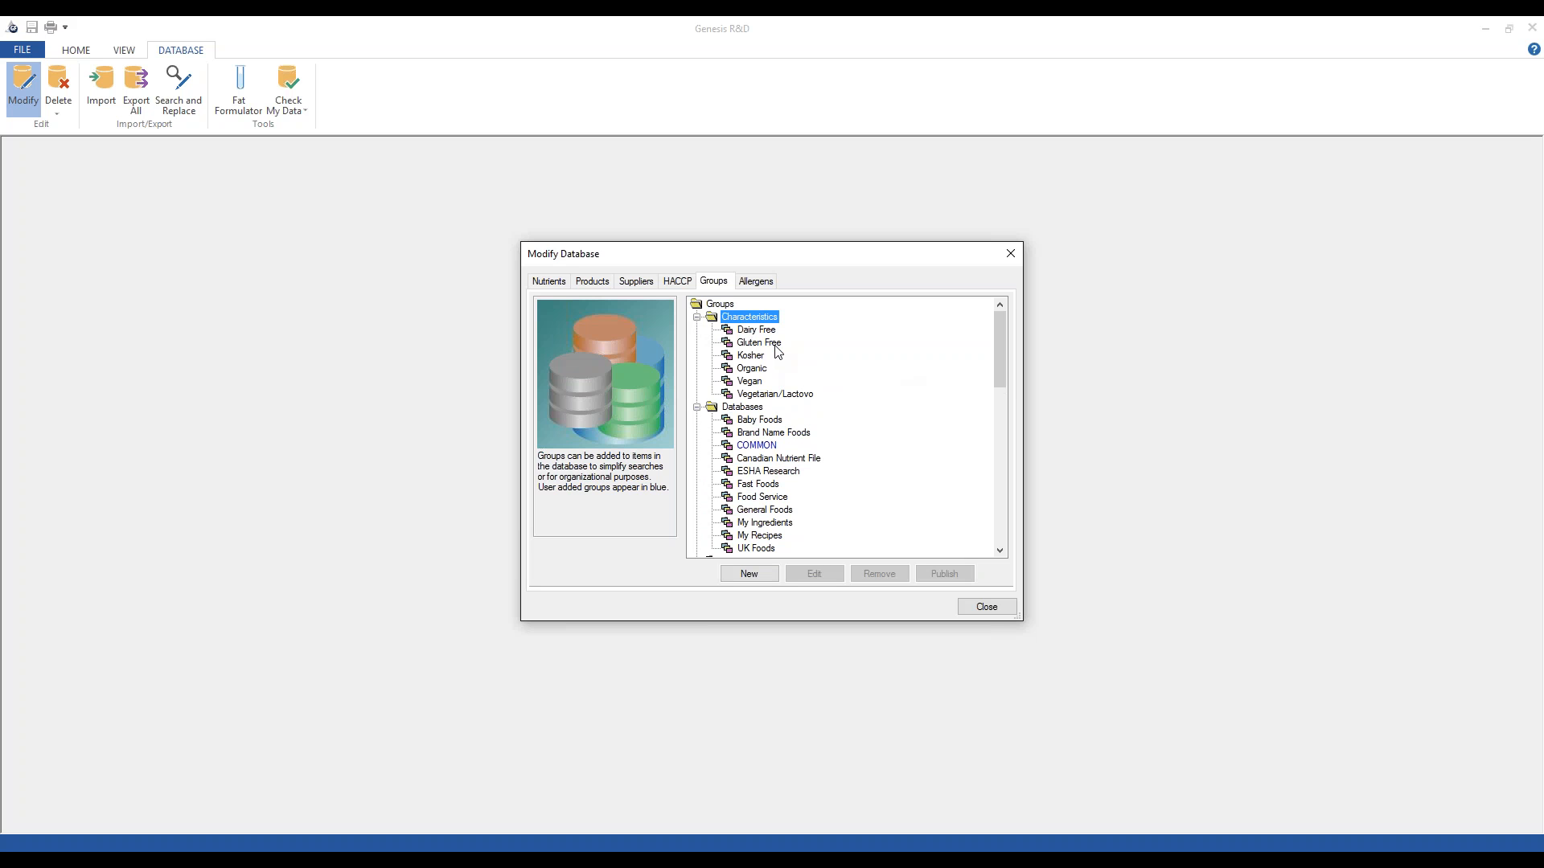
pyautogui.click(775, 344)
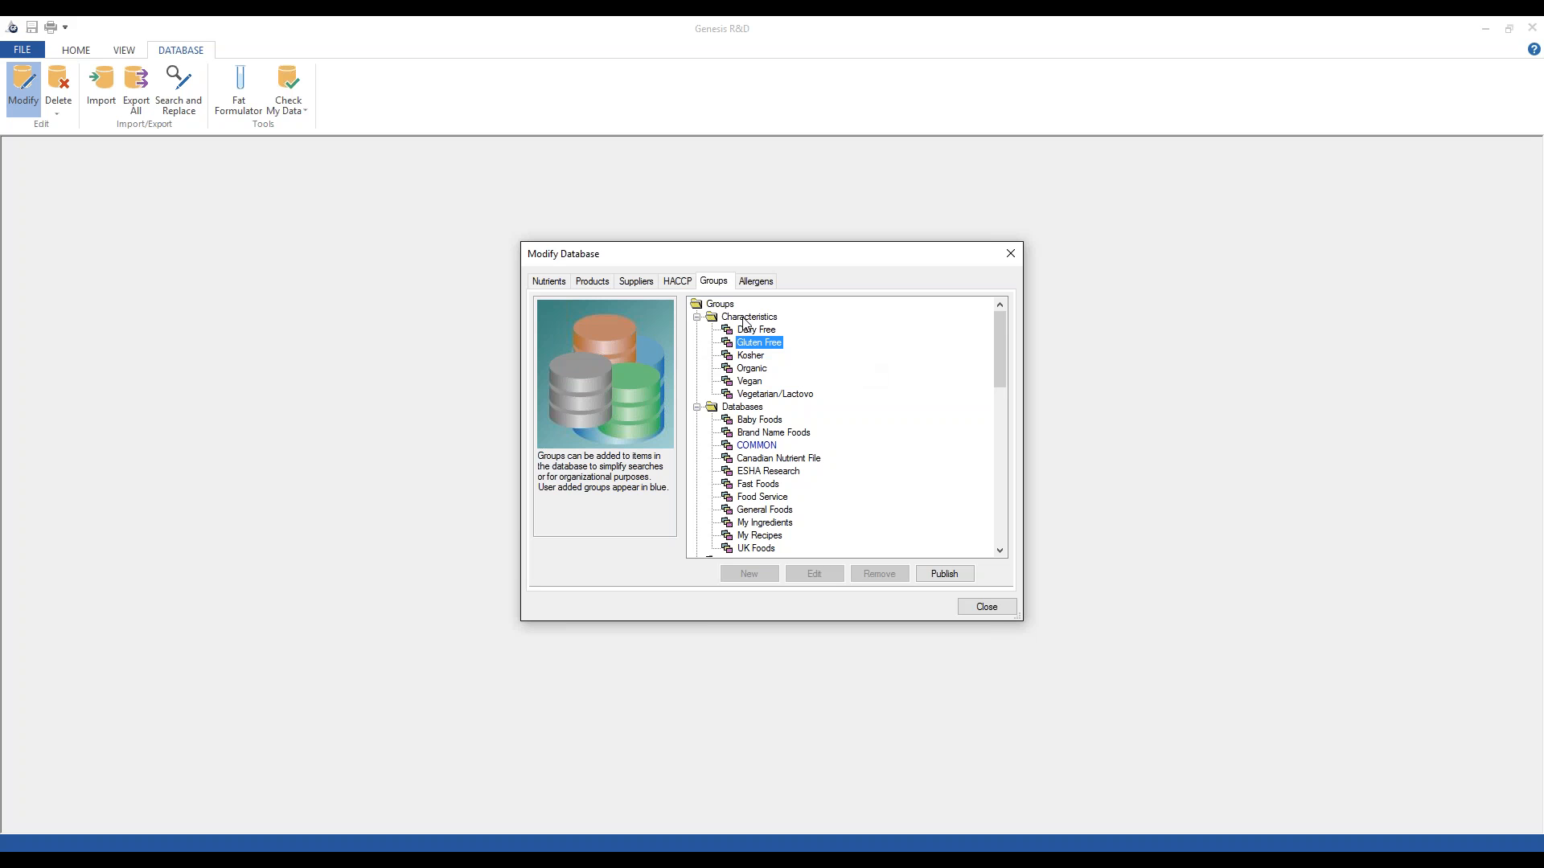
pyautogui.click(735, 409)
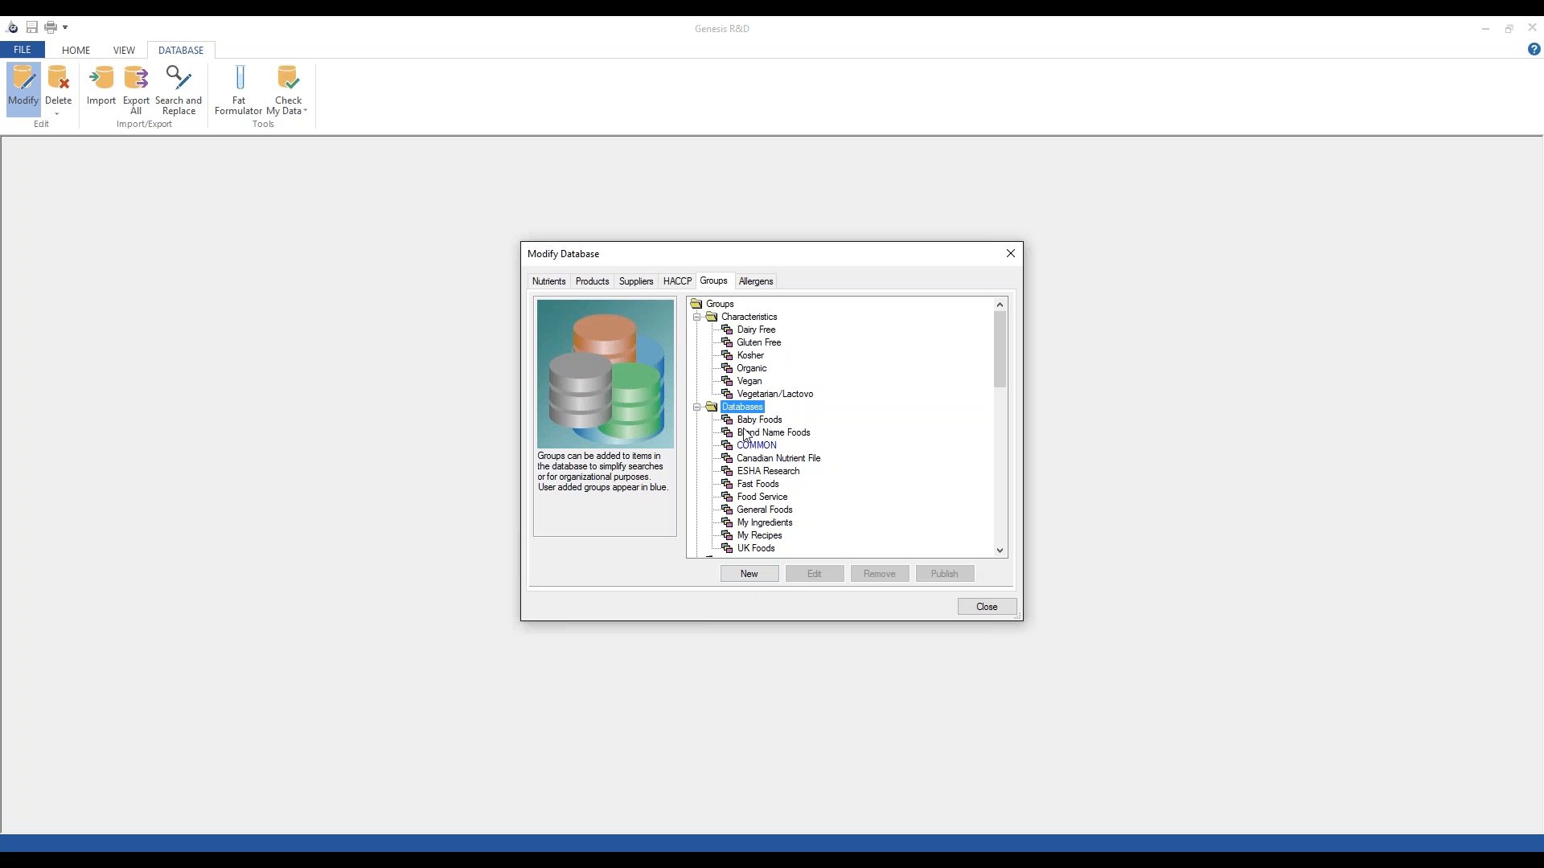
pyautogui.click(697, 407)
pyautogui.click(697, 317)
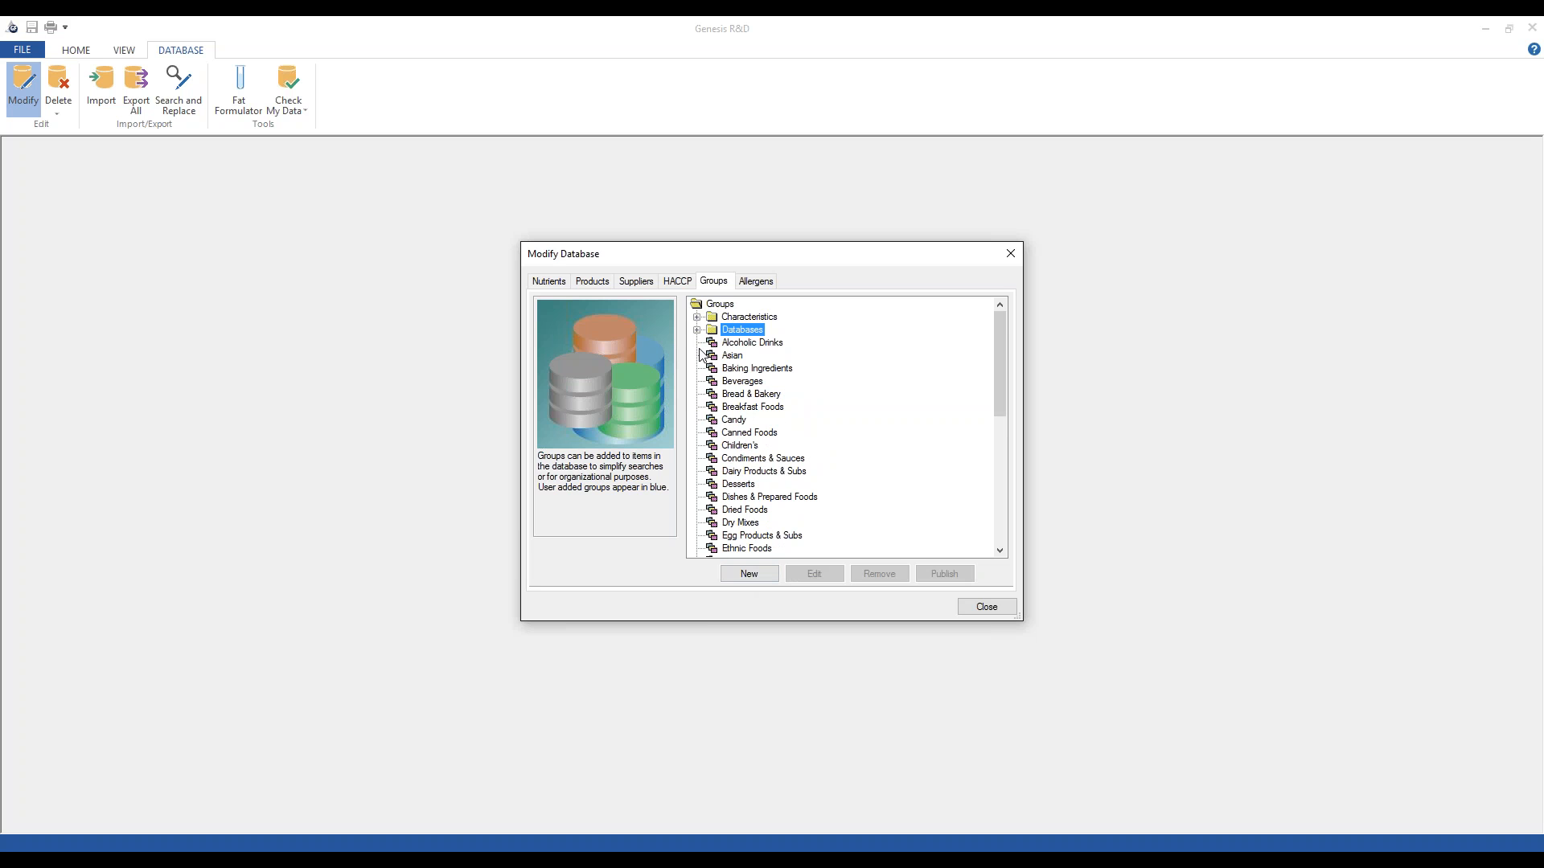
pyautogui.click(718, 305)
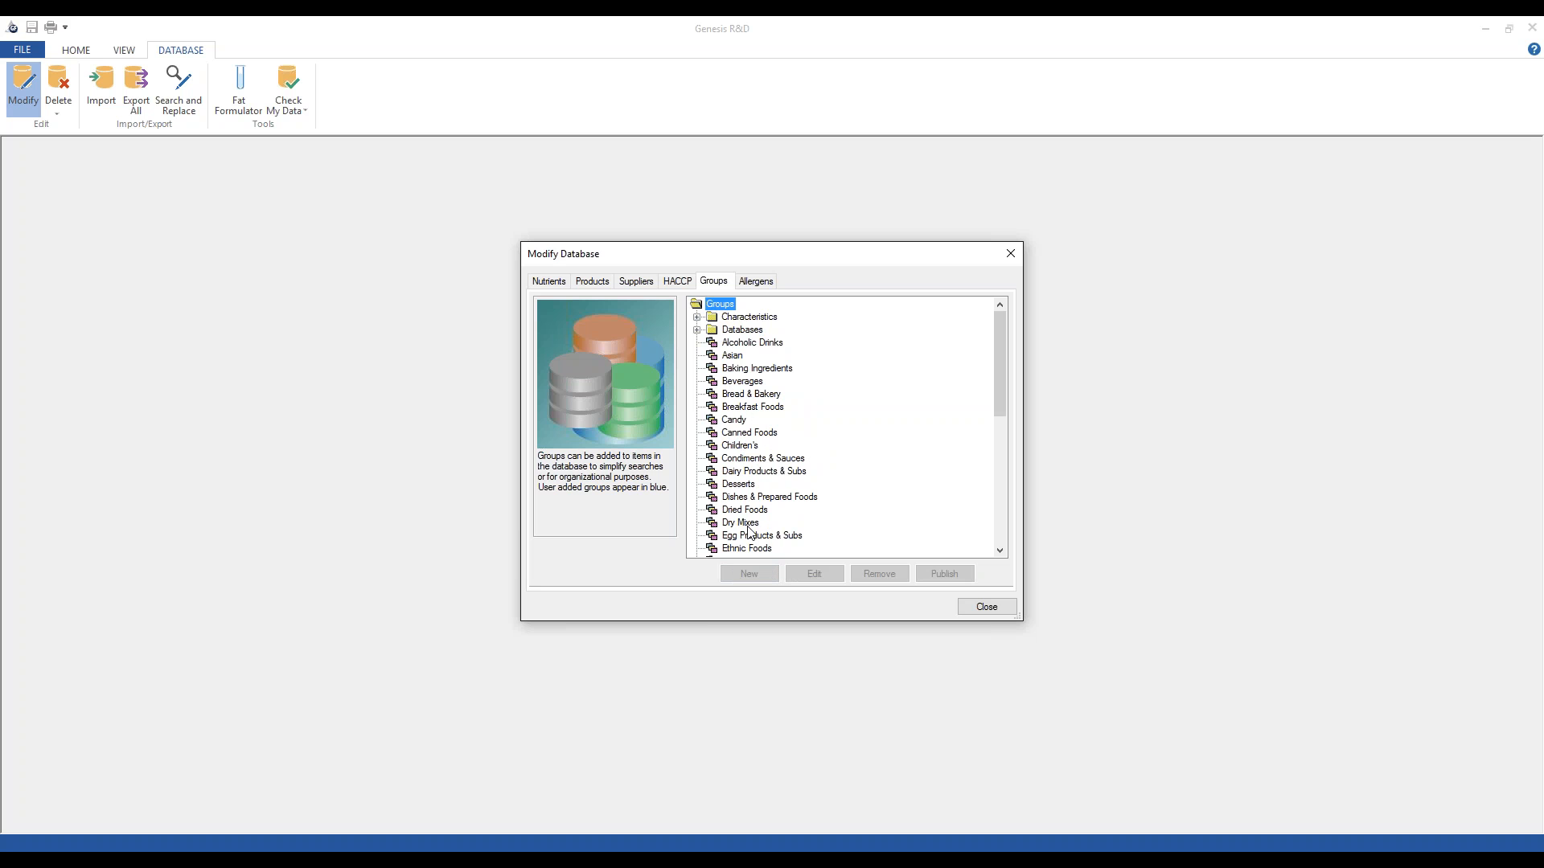
pyautogui.click(741, 331)
pyautogui.click(749, 318)
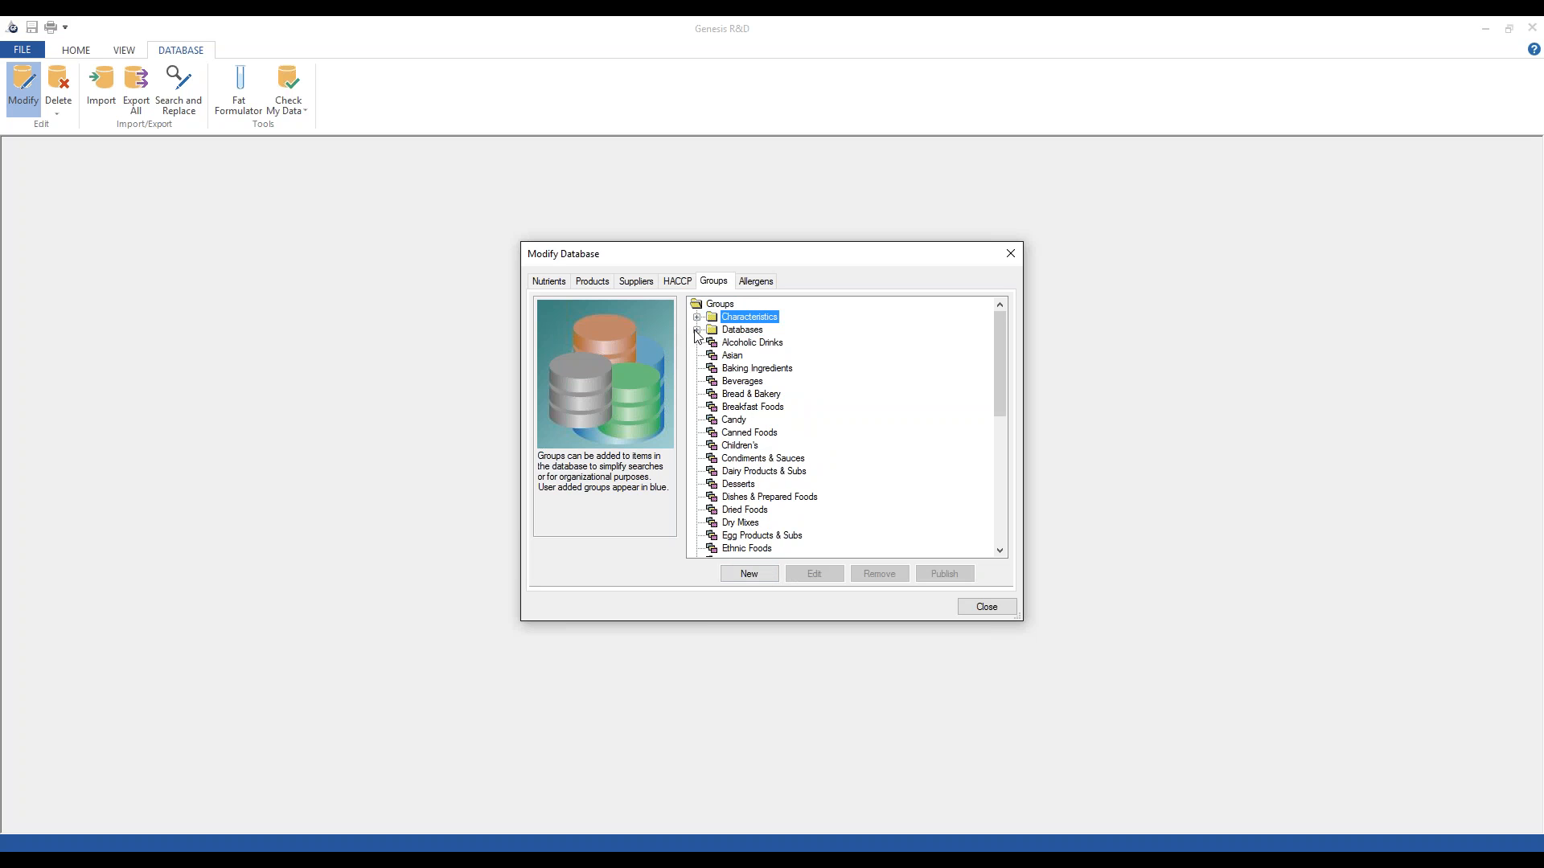
# Create a new folder named User Created Folder inside the Databases folder
pyautogui.click(696, 330)
pyautogui.click(735, 331)
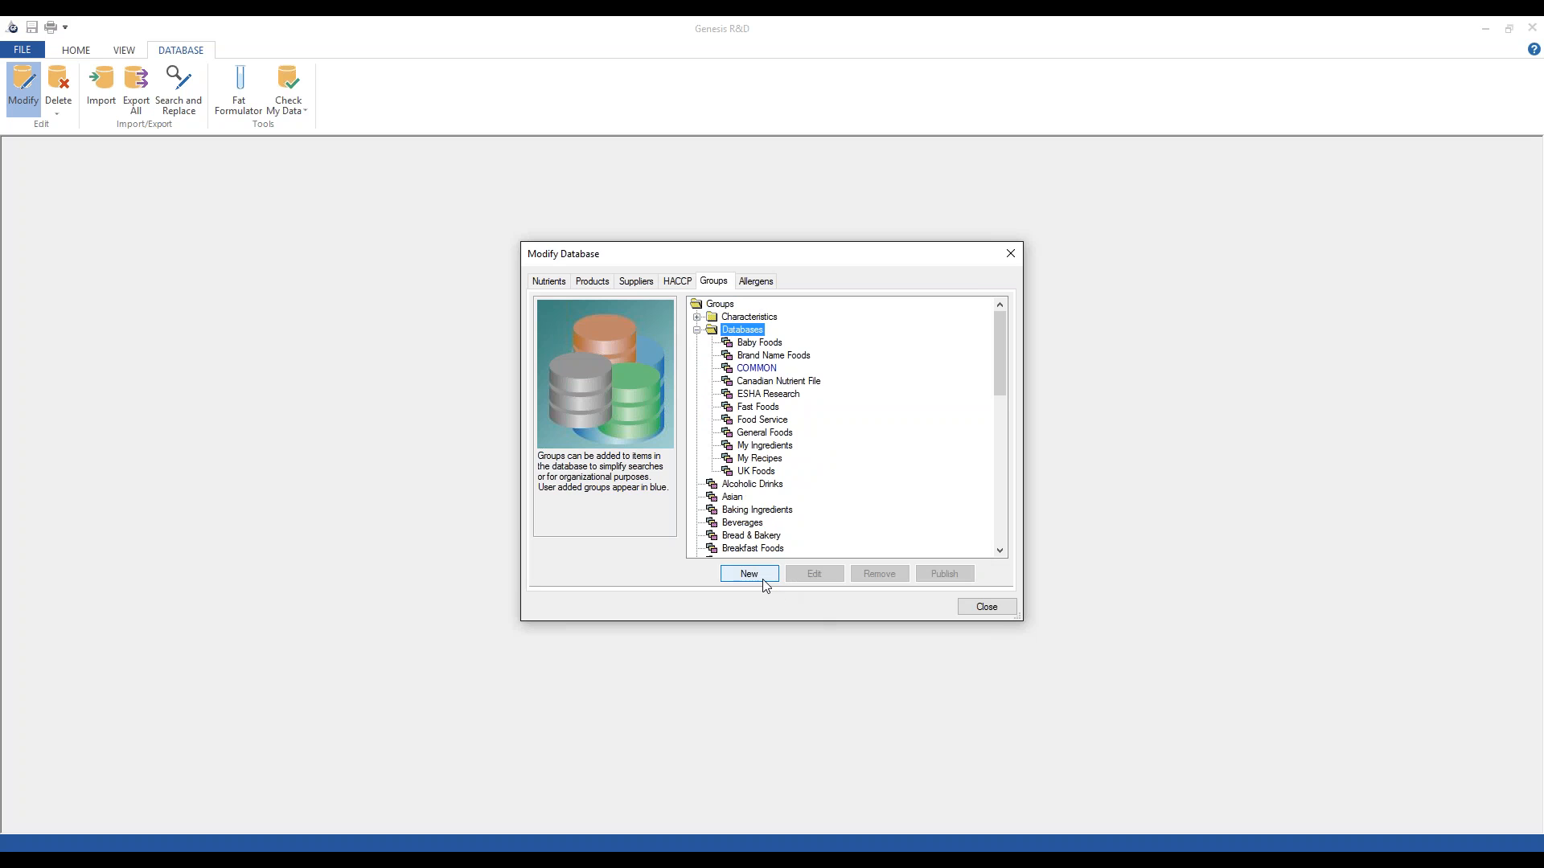
pyautogui.click(764, 576)
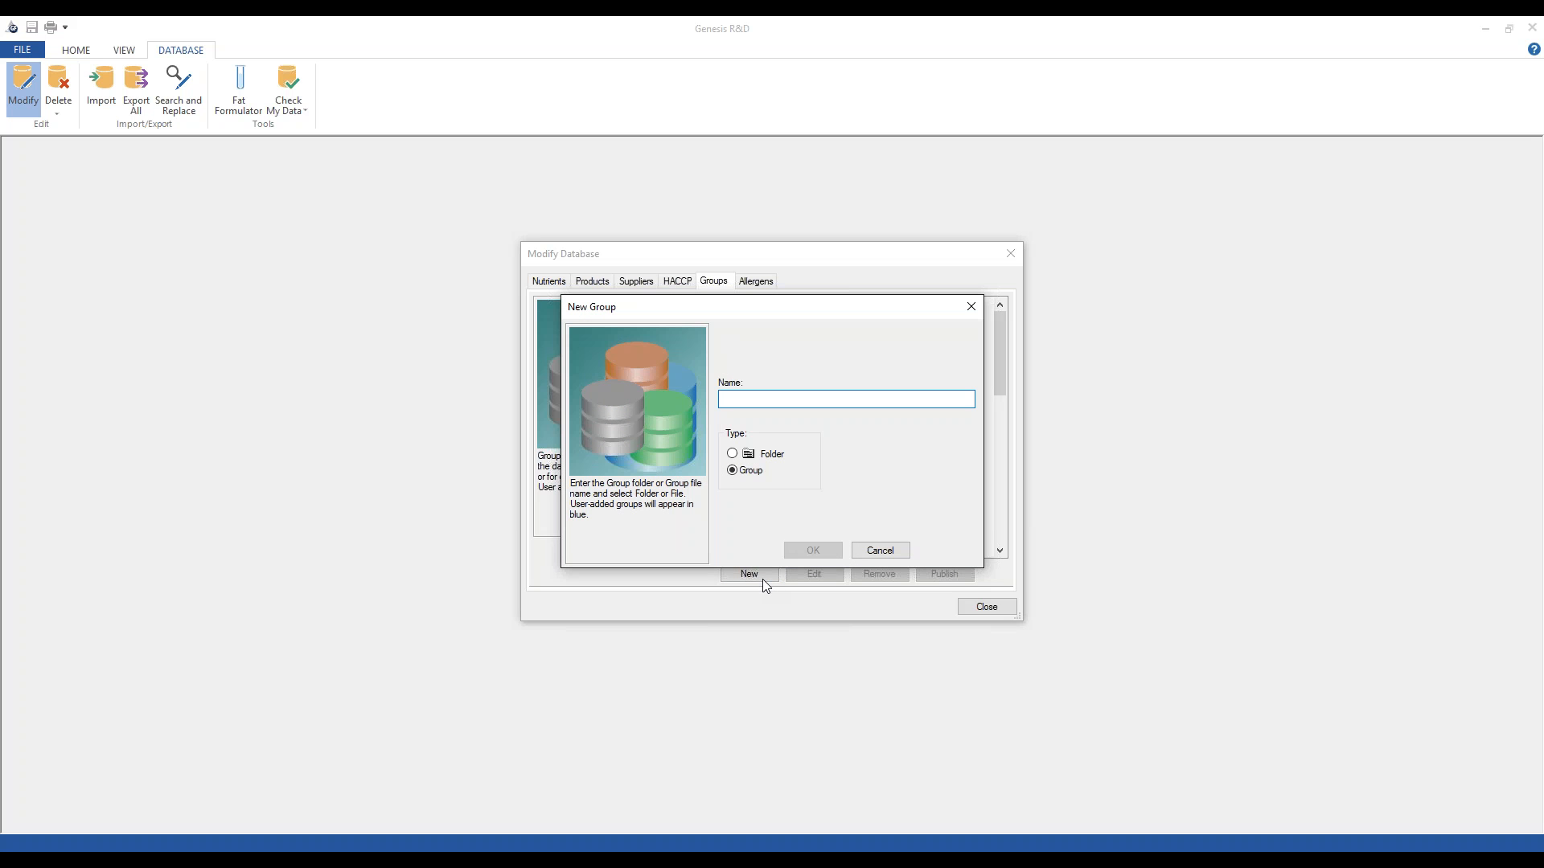
pyautogui.write('User Created Group')
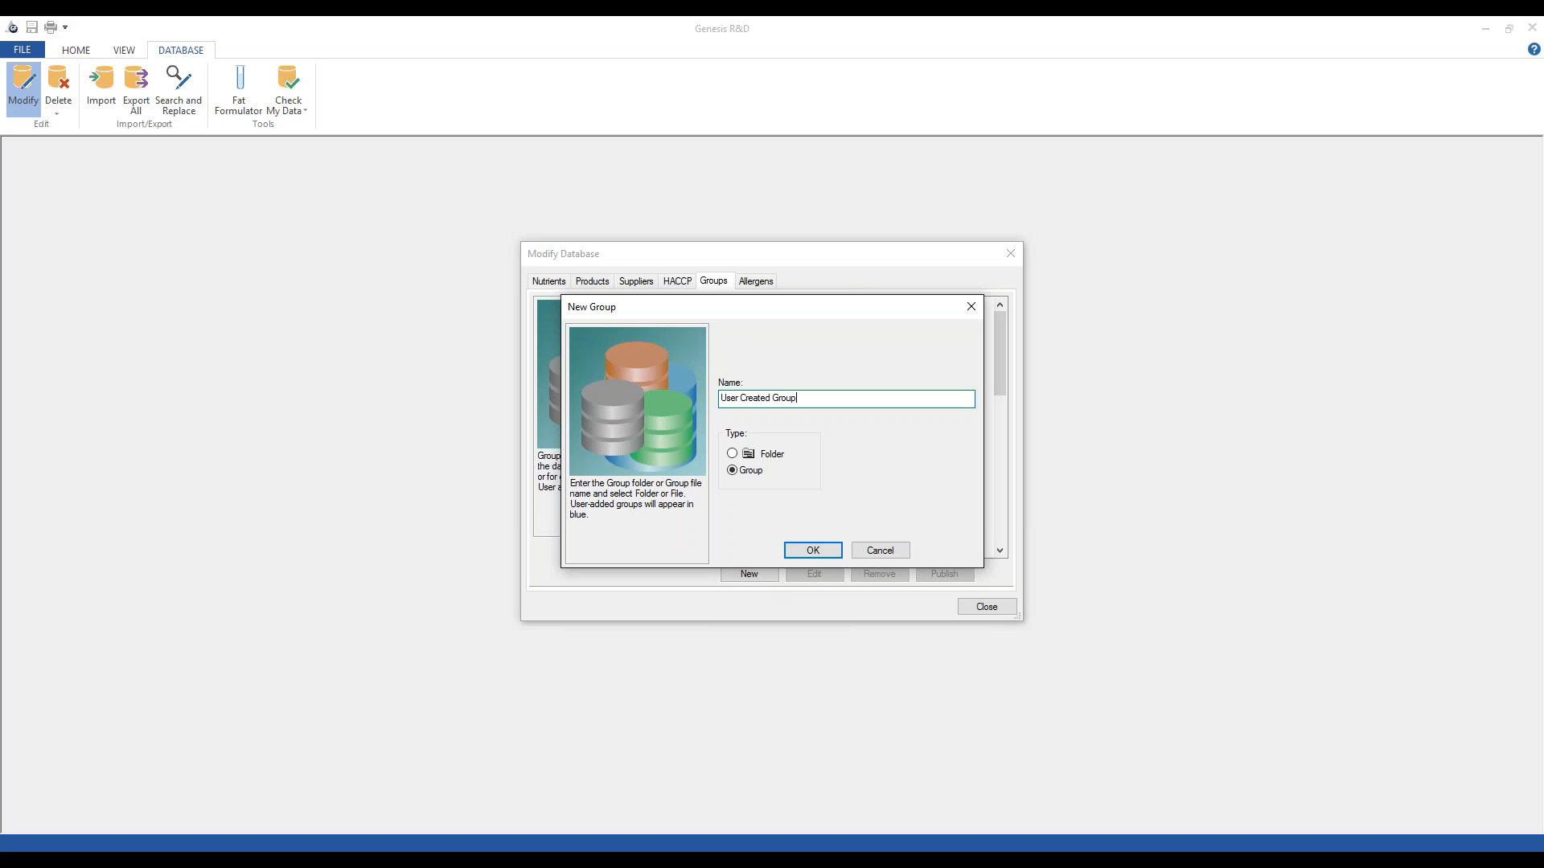
pyautogui.press('BackSpace')
pyautogui.press('BackSpace')
pyautogui.press('BackSpace')
pyautogui.press('BackSpace')
pyautogui.press('BackSpace')
pyautogui.write('Folder')
pyautogui.click(731, 453)
pyautogui.click(809, 551)
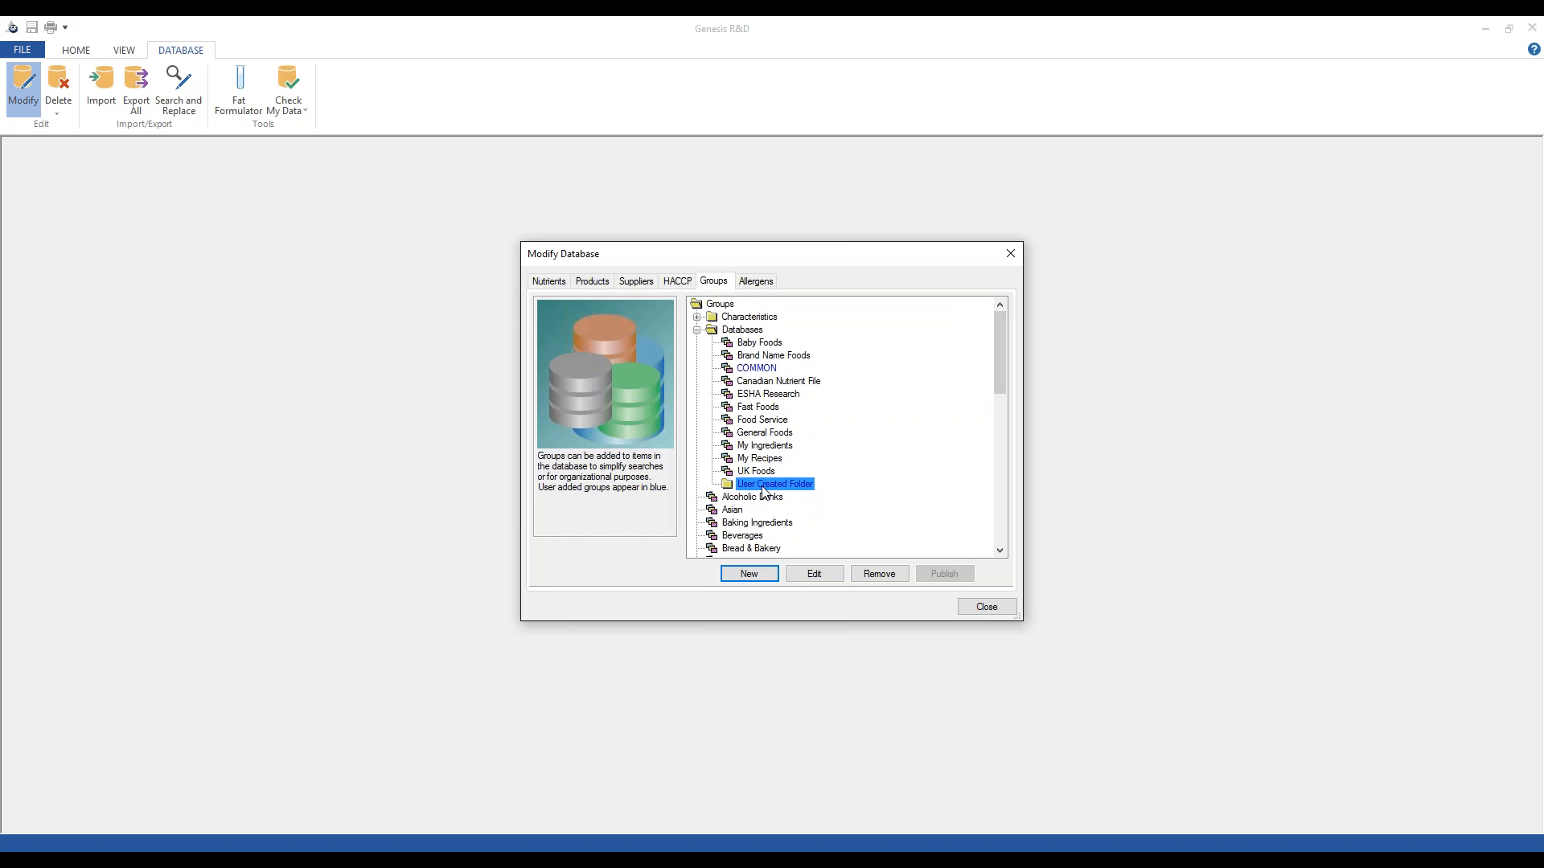
# Create a new group named user Created Group inside User Created Folder
pyautogui.click(748, 447)
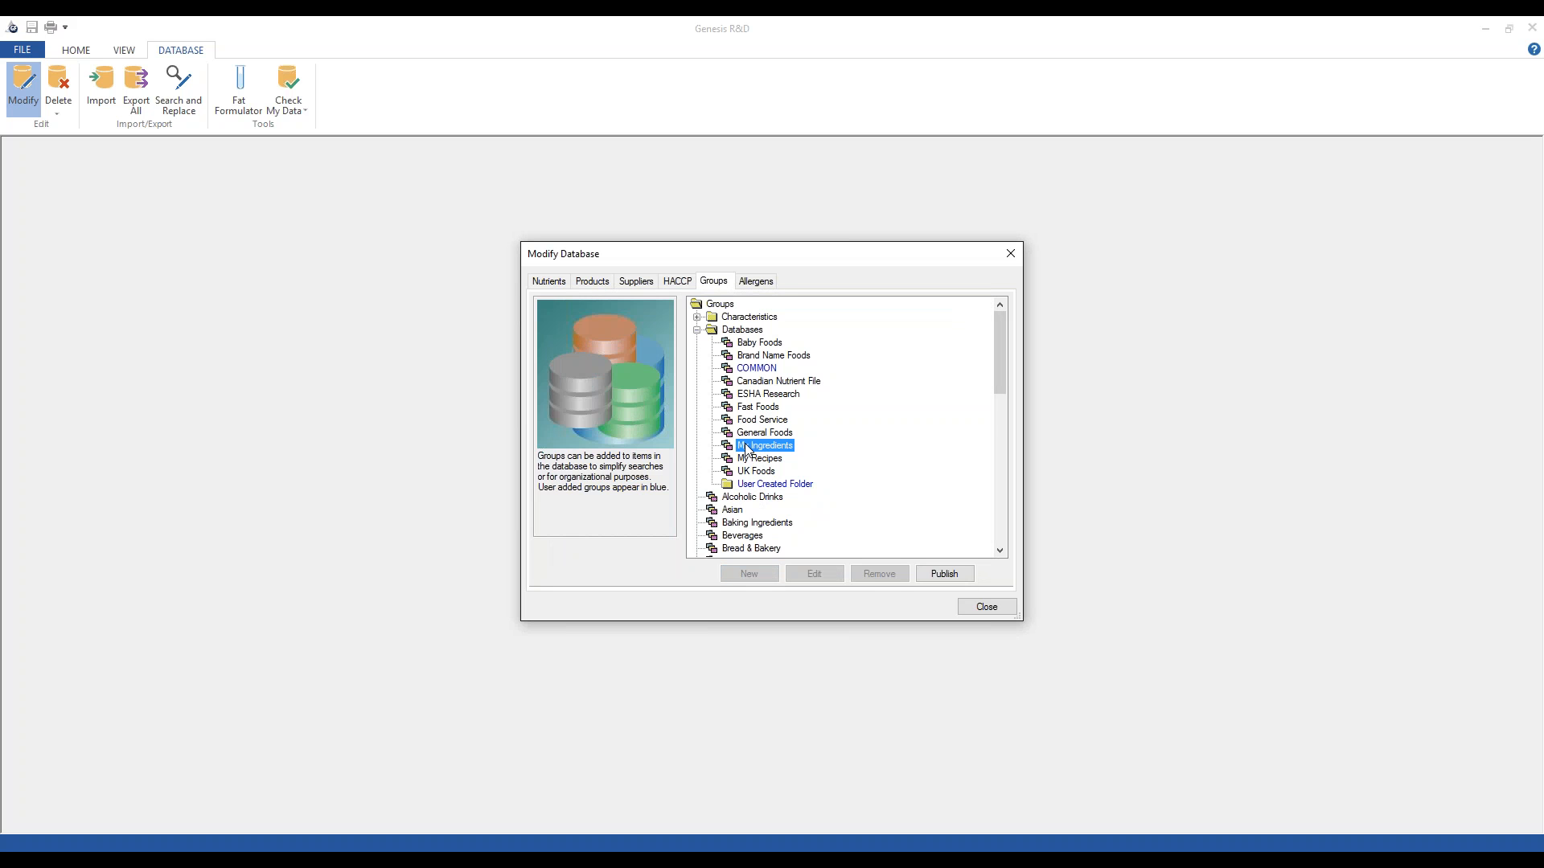
pyautogui.click(765, 486)
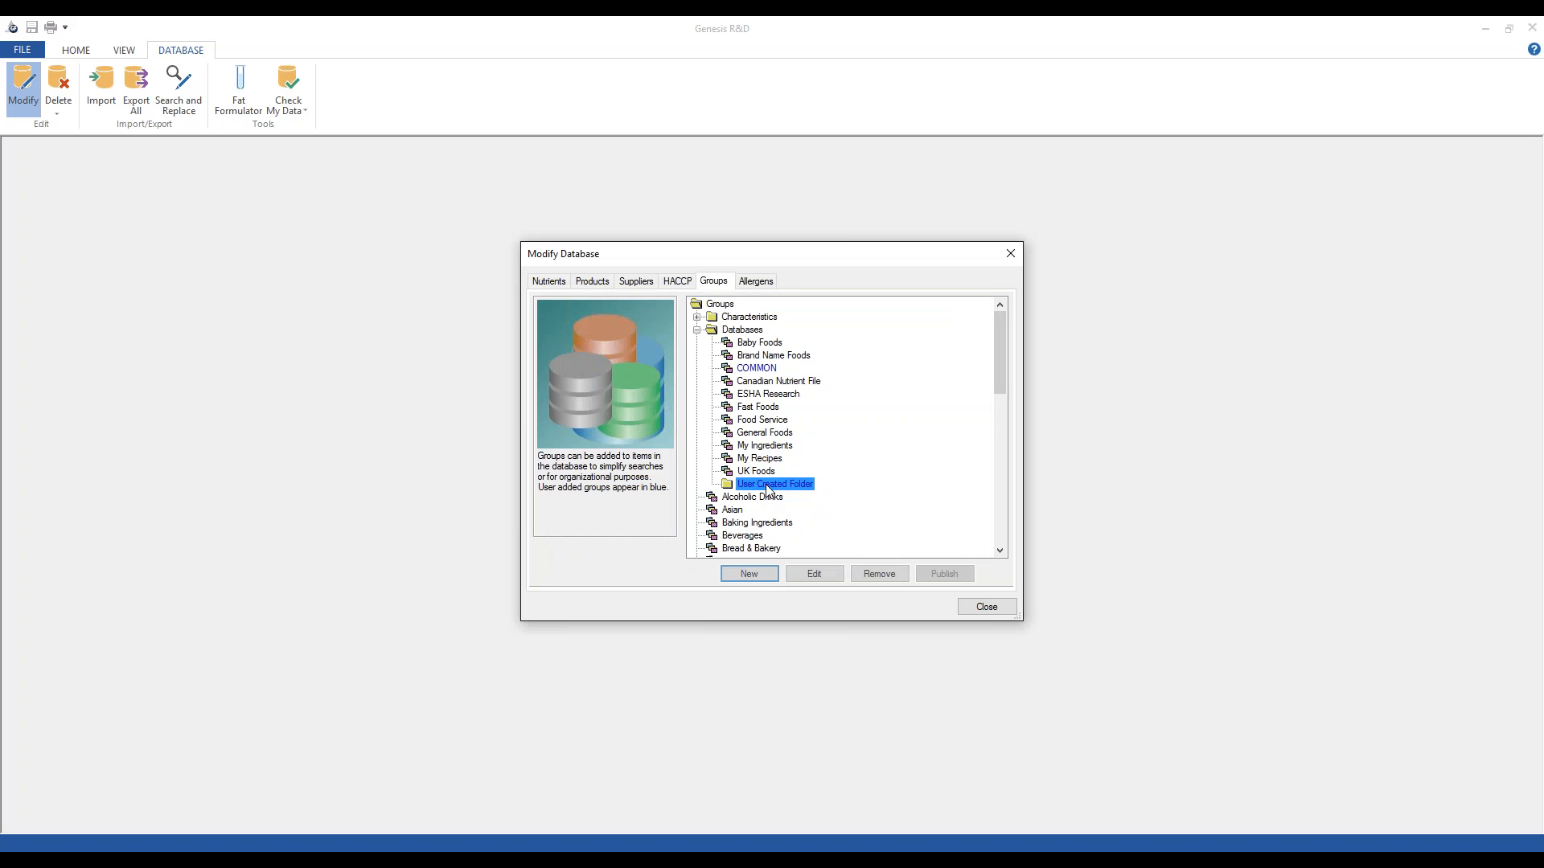
pyautogui.click(750, 574)
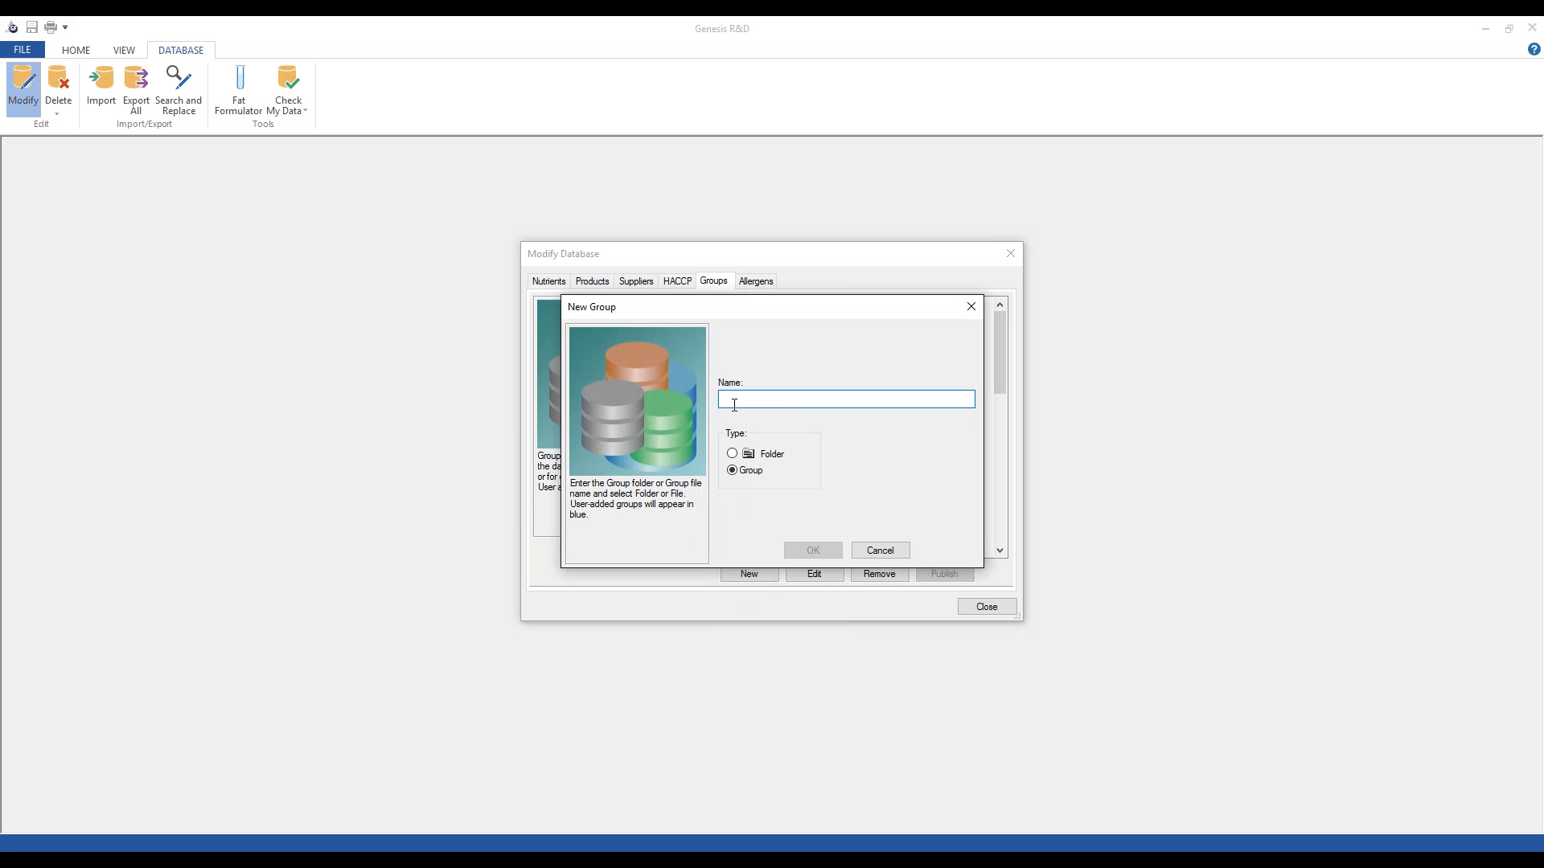
pyautogui.write('user Created Group')
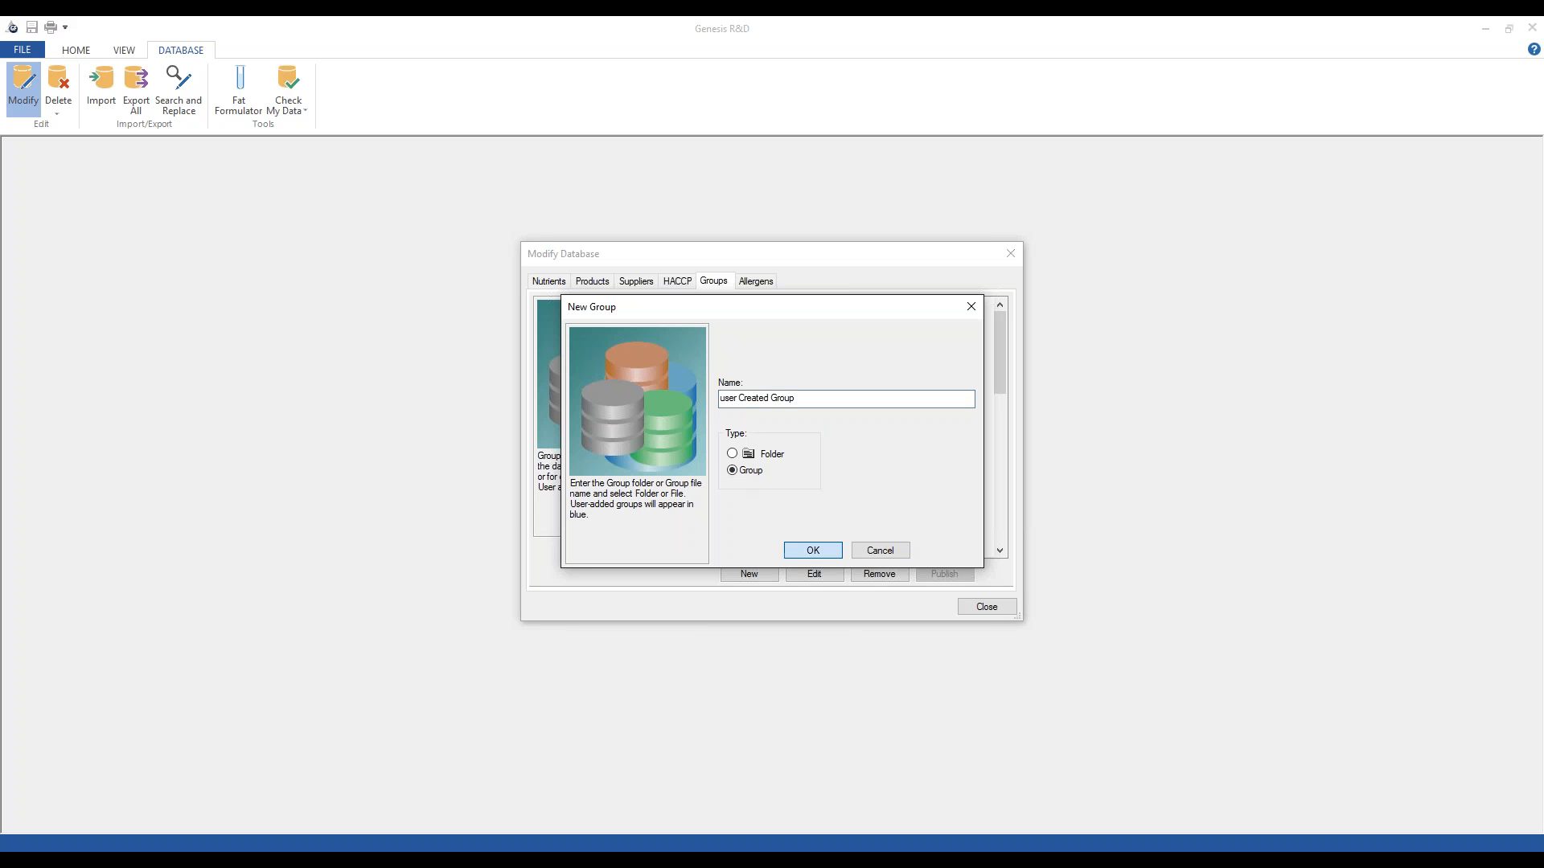
pyautogui.click(813, 550)
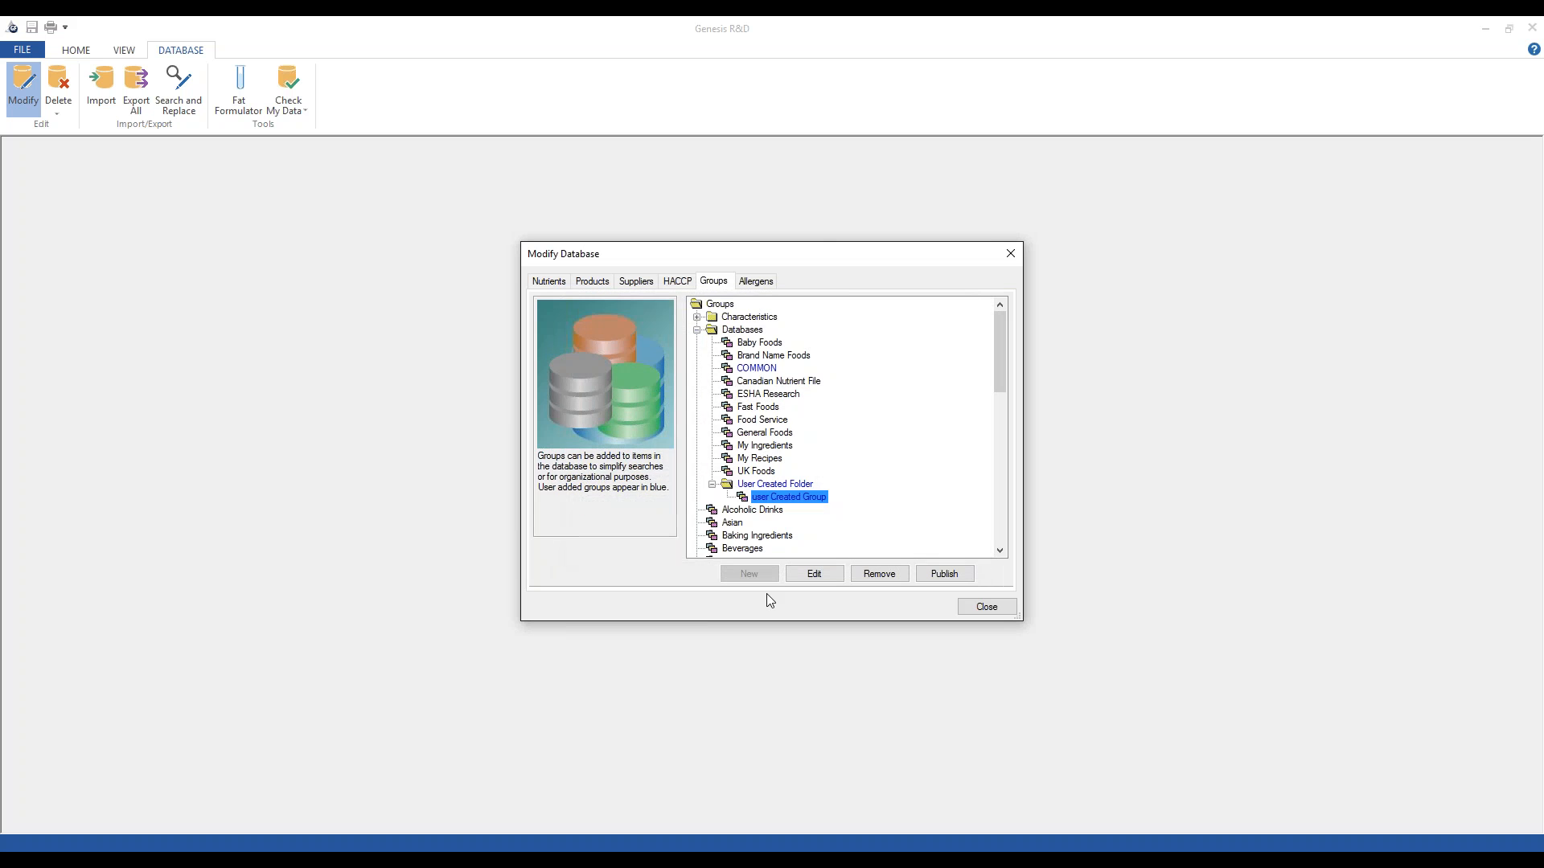
# View the edit settings of user Created Group without changes, and compare its available options with the built-in Food Service and My Ingredients groups
pyautogui.click(764, 489)
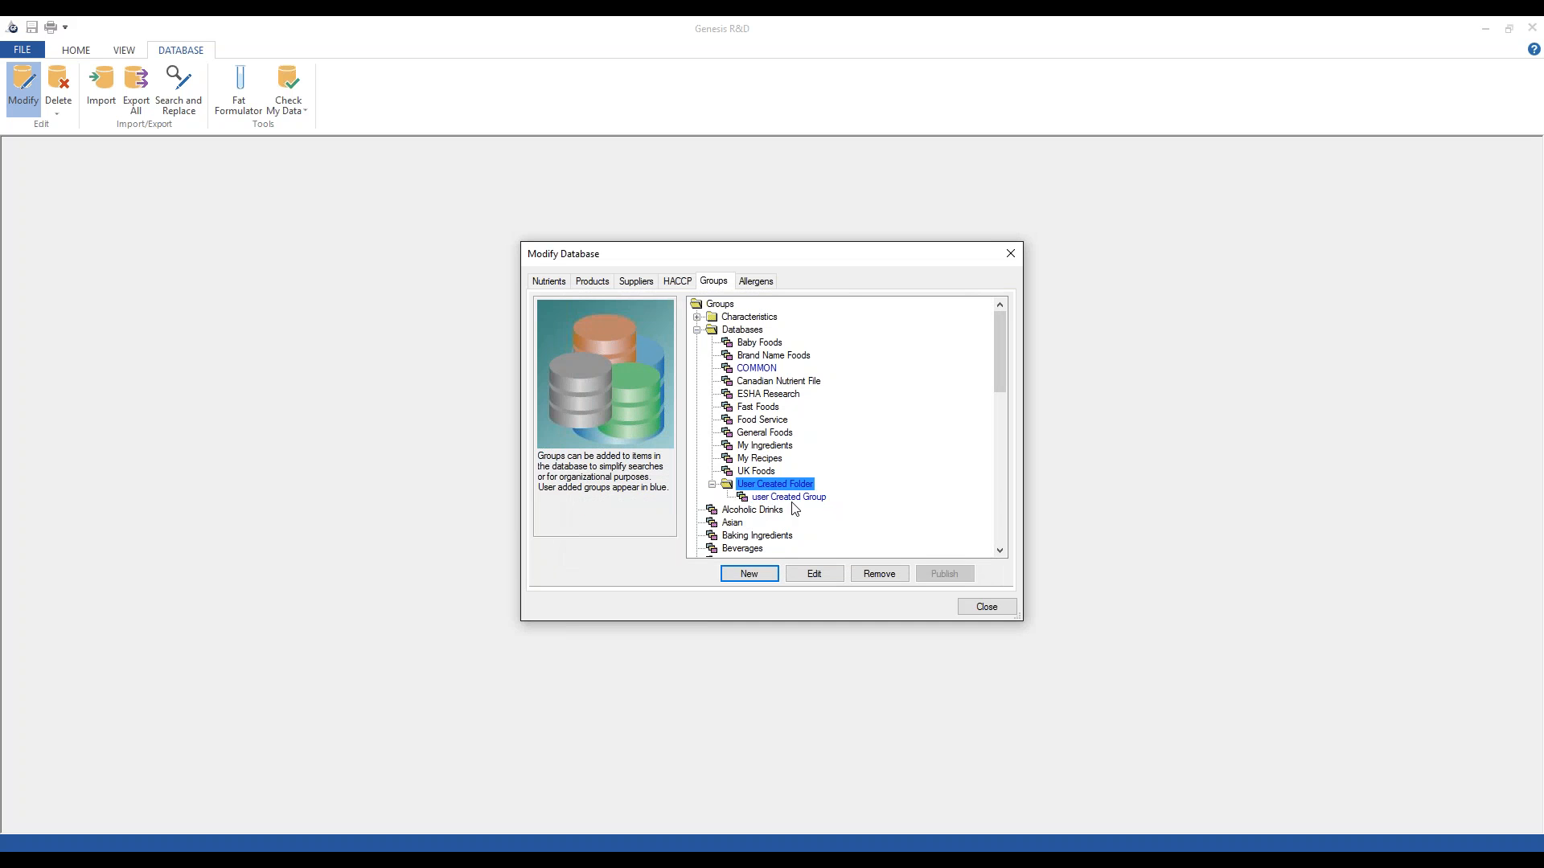
pyautogui.click(800, 498)
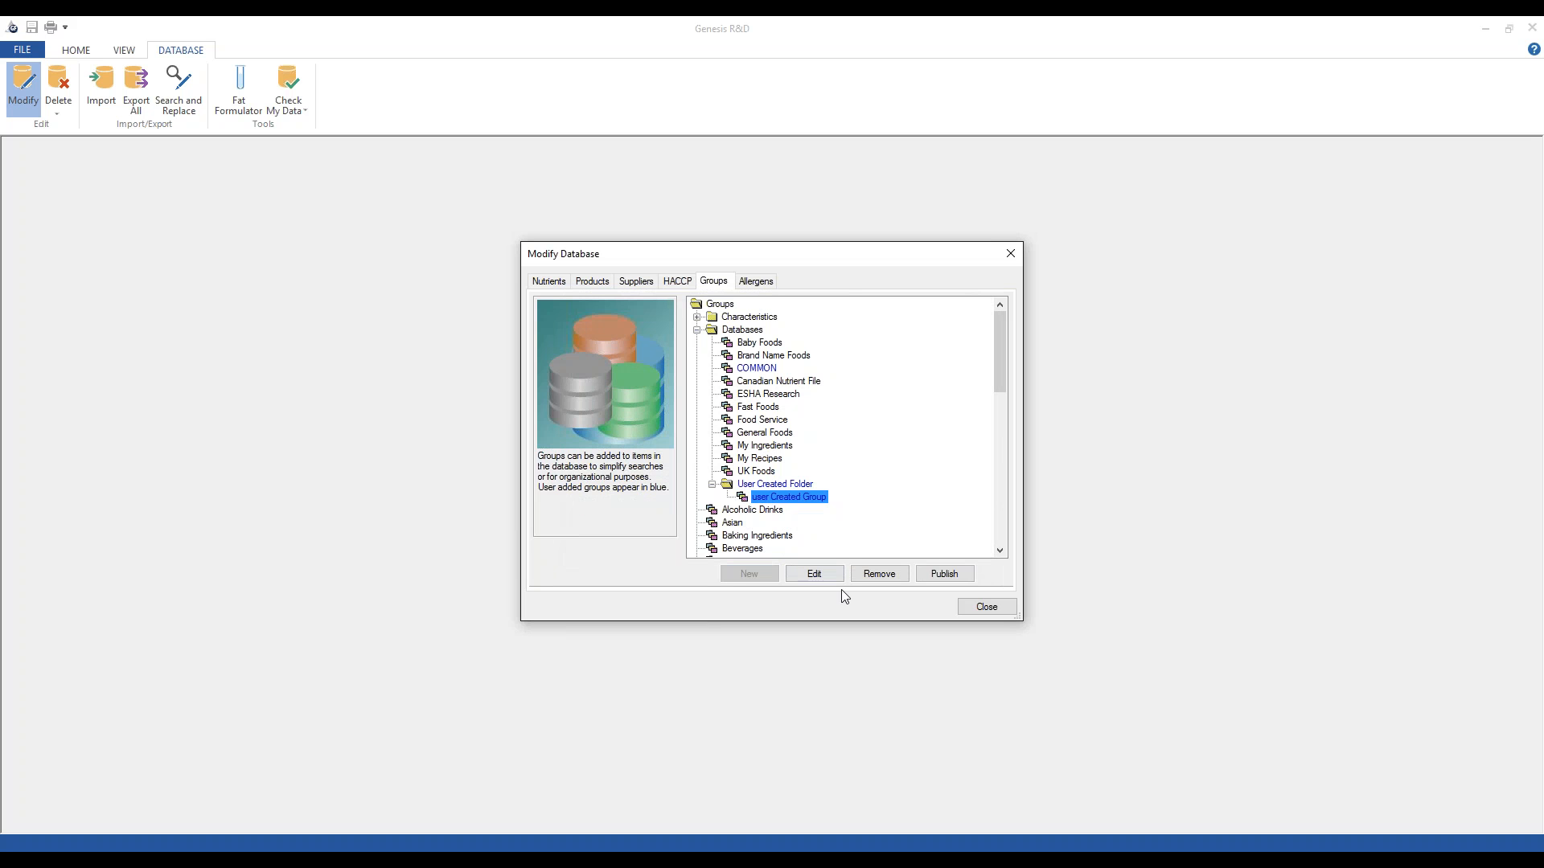
pyautogui.click(815, 572)
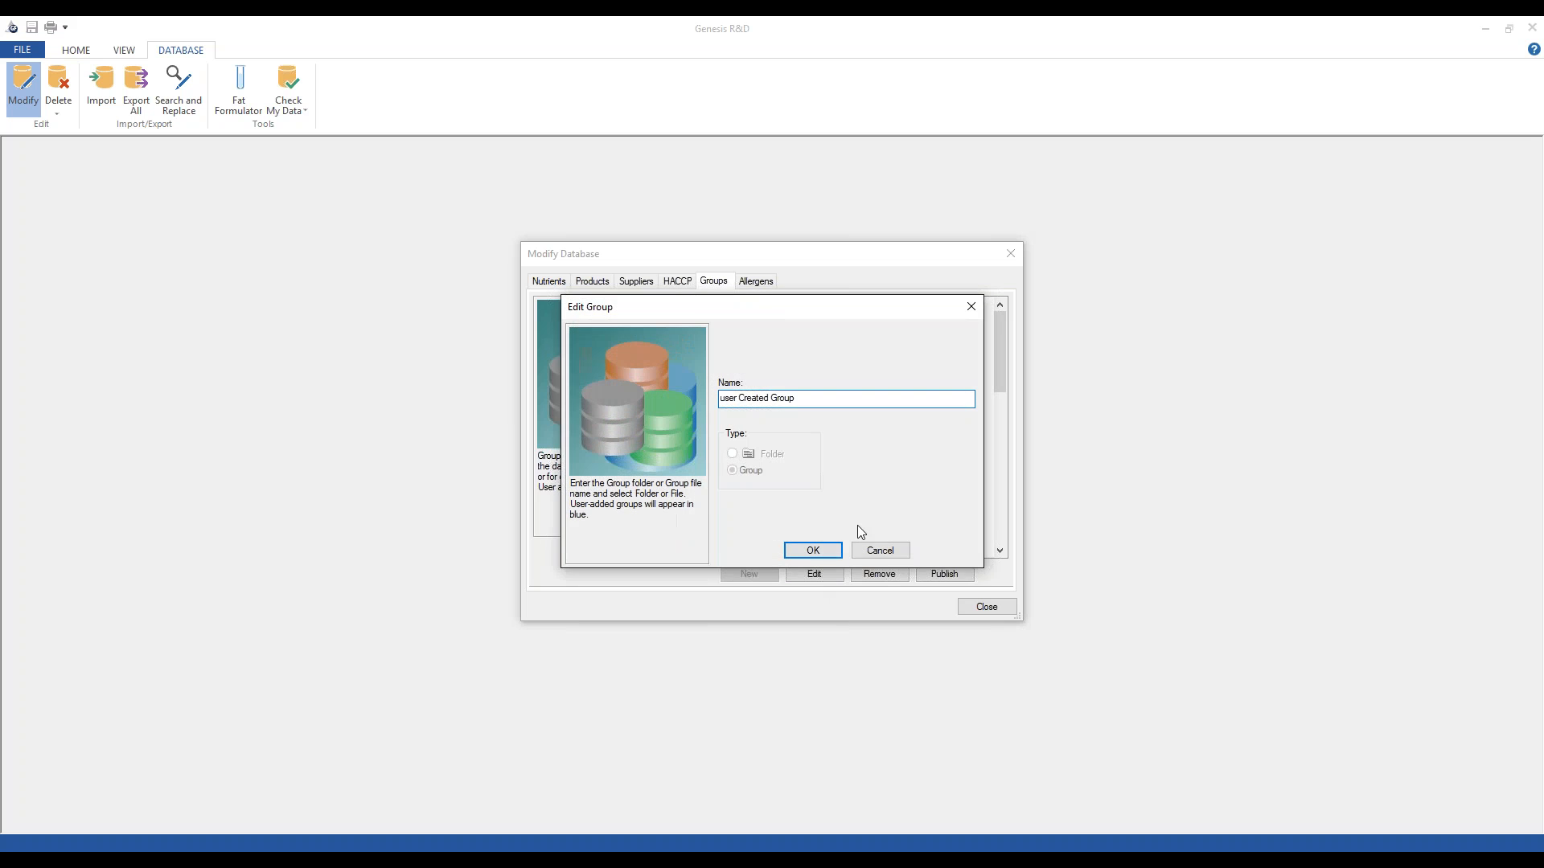
pyautogui.click(880, 550)
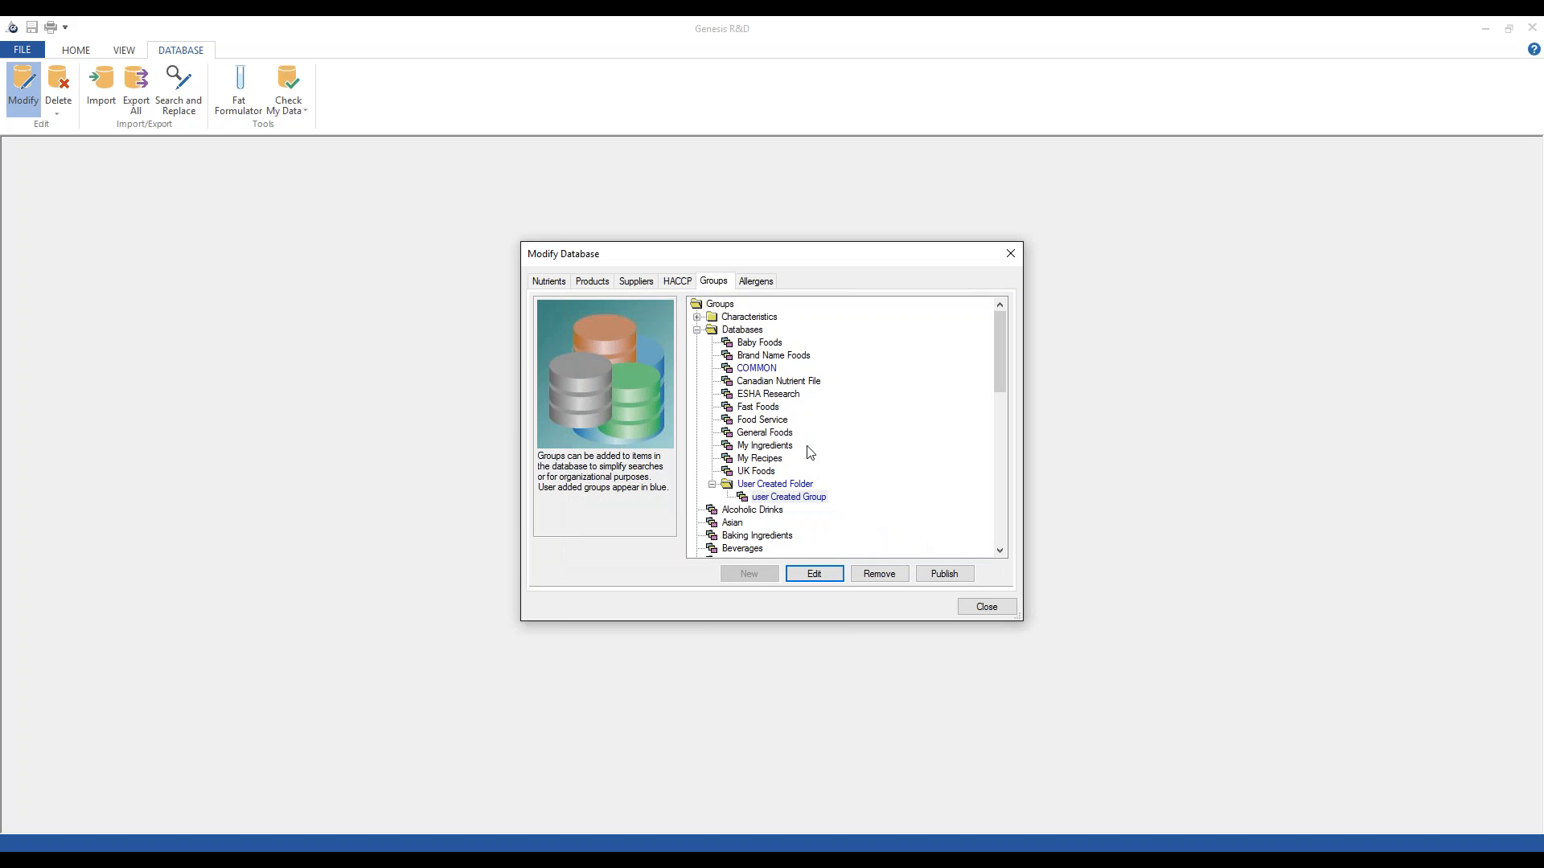
pyautogui.click(748, 422)
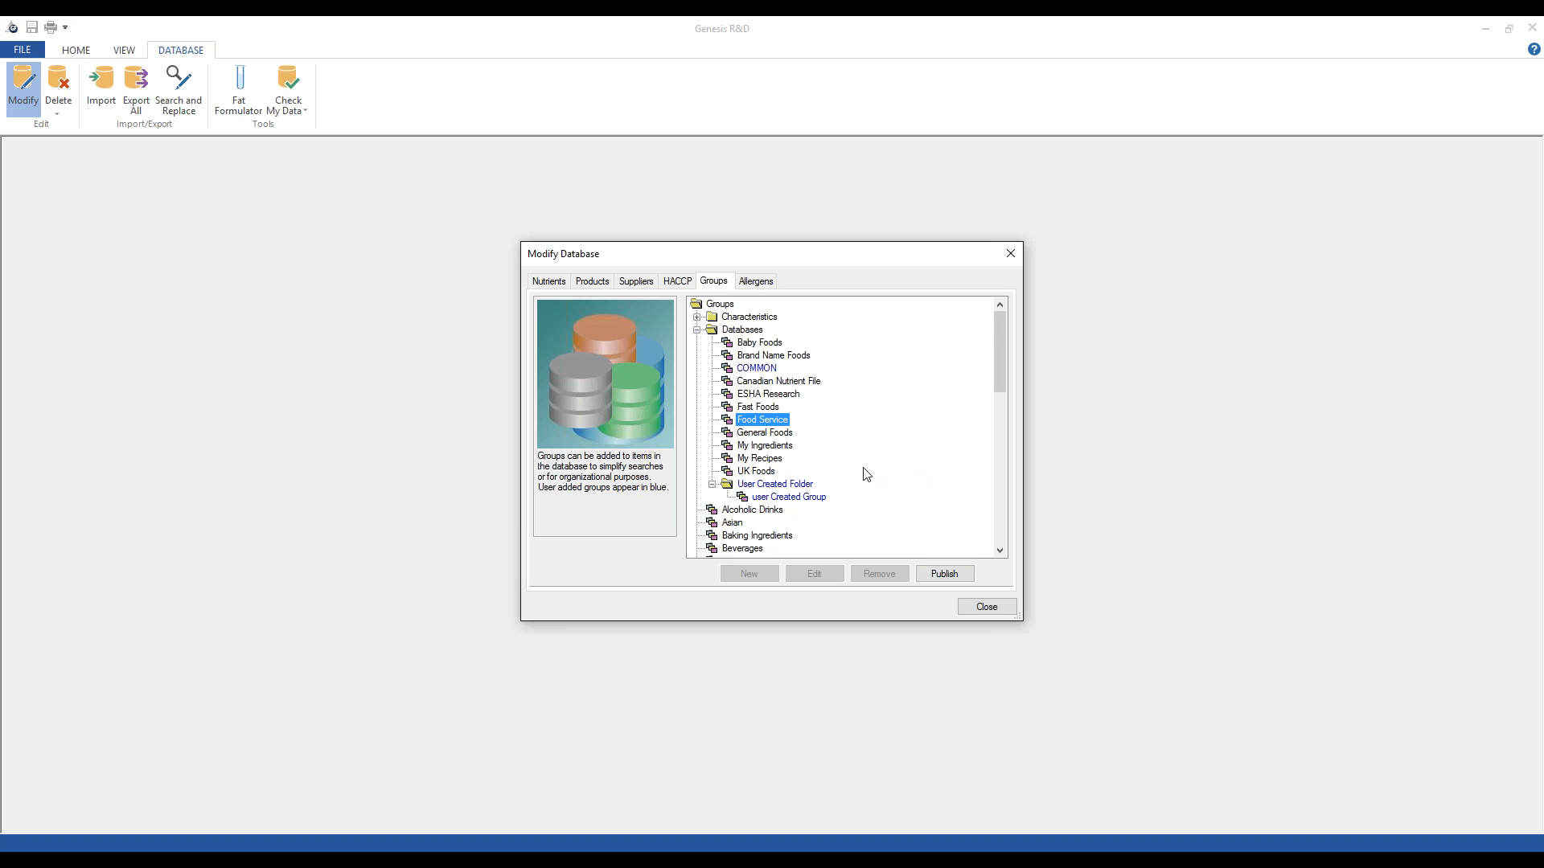
pyautogui.click(753, 446)
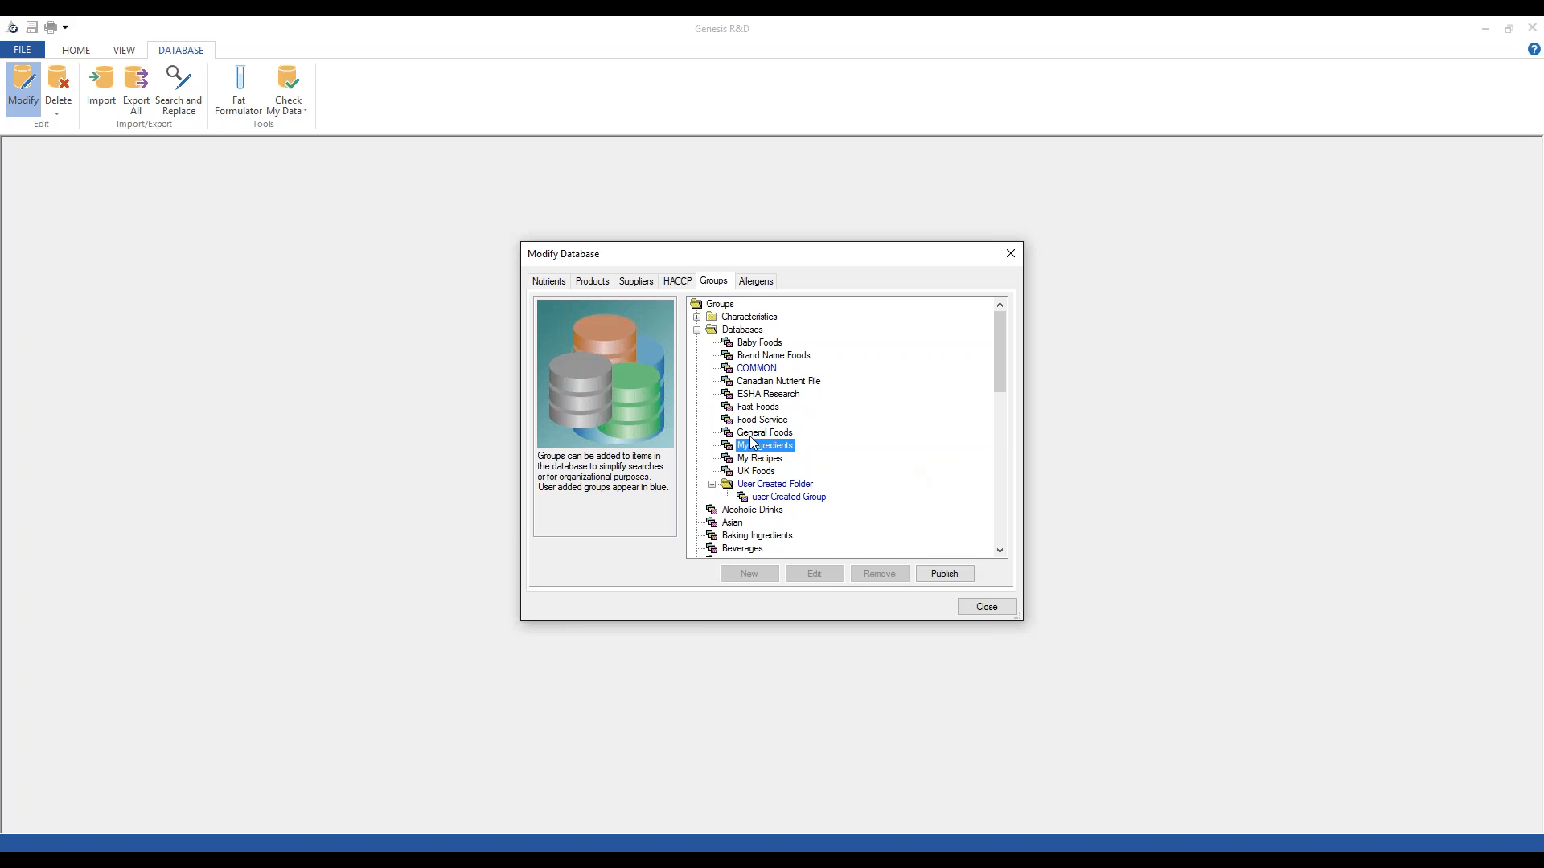
# Publish user Created Group, unpublish it again, and close the database modification window
pyautogui.click(804, 500)
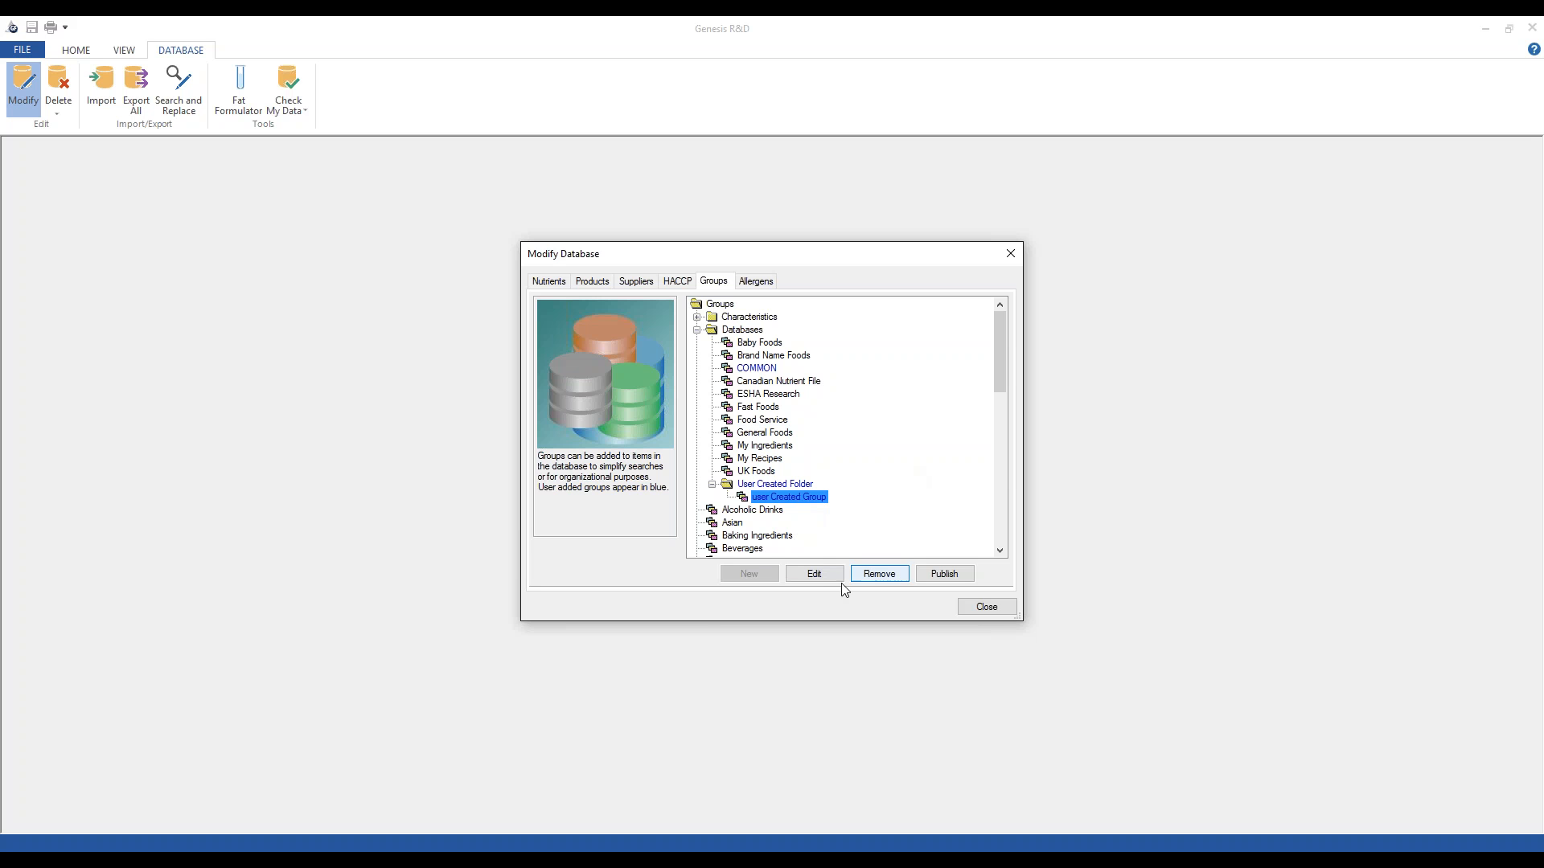
pyautogui.click(952, 578)
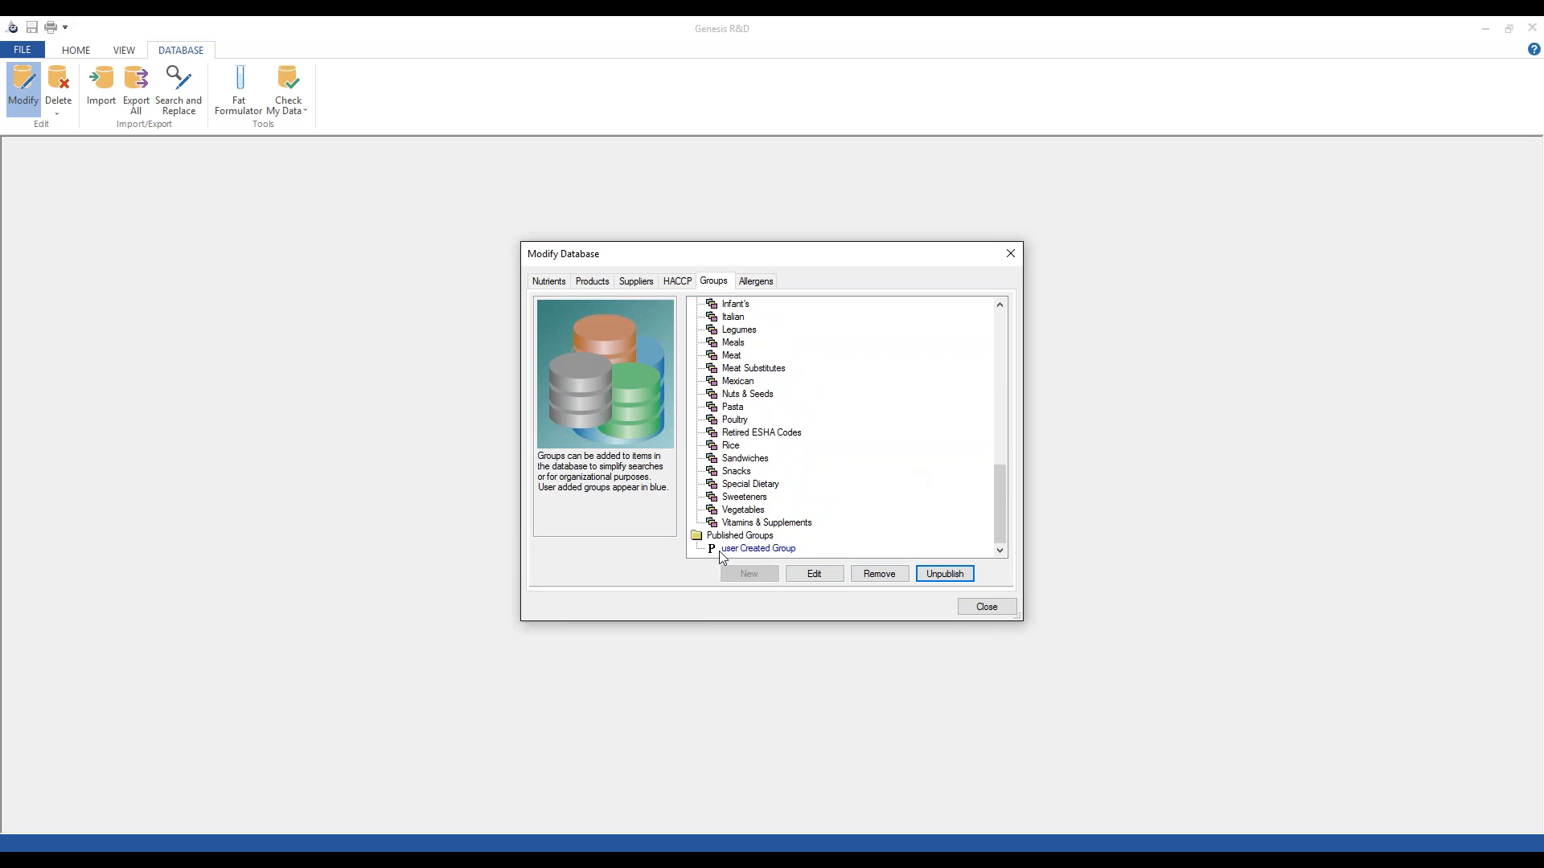
pyautogui.scroll(12, 756, 483)
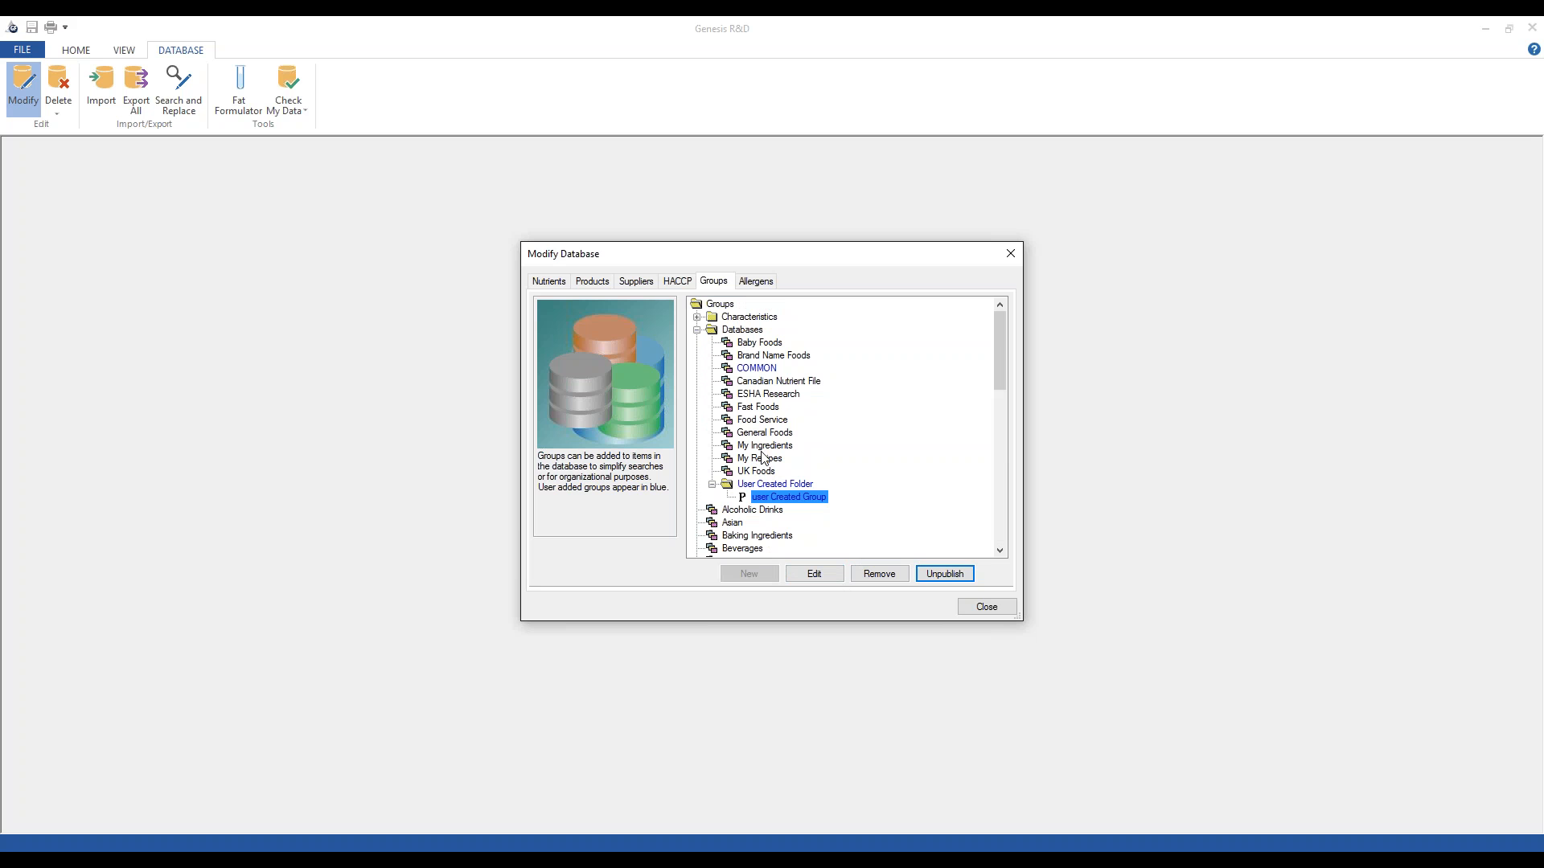
pyautogui.click(953, 576)
pyautogui.click(987, 607)
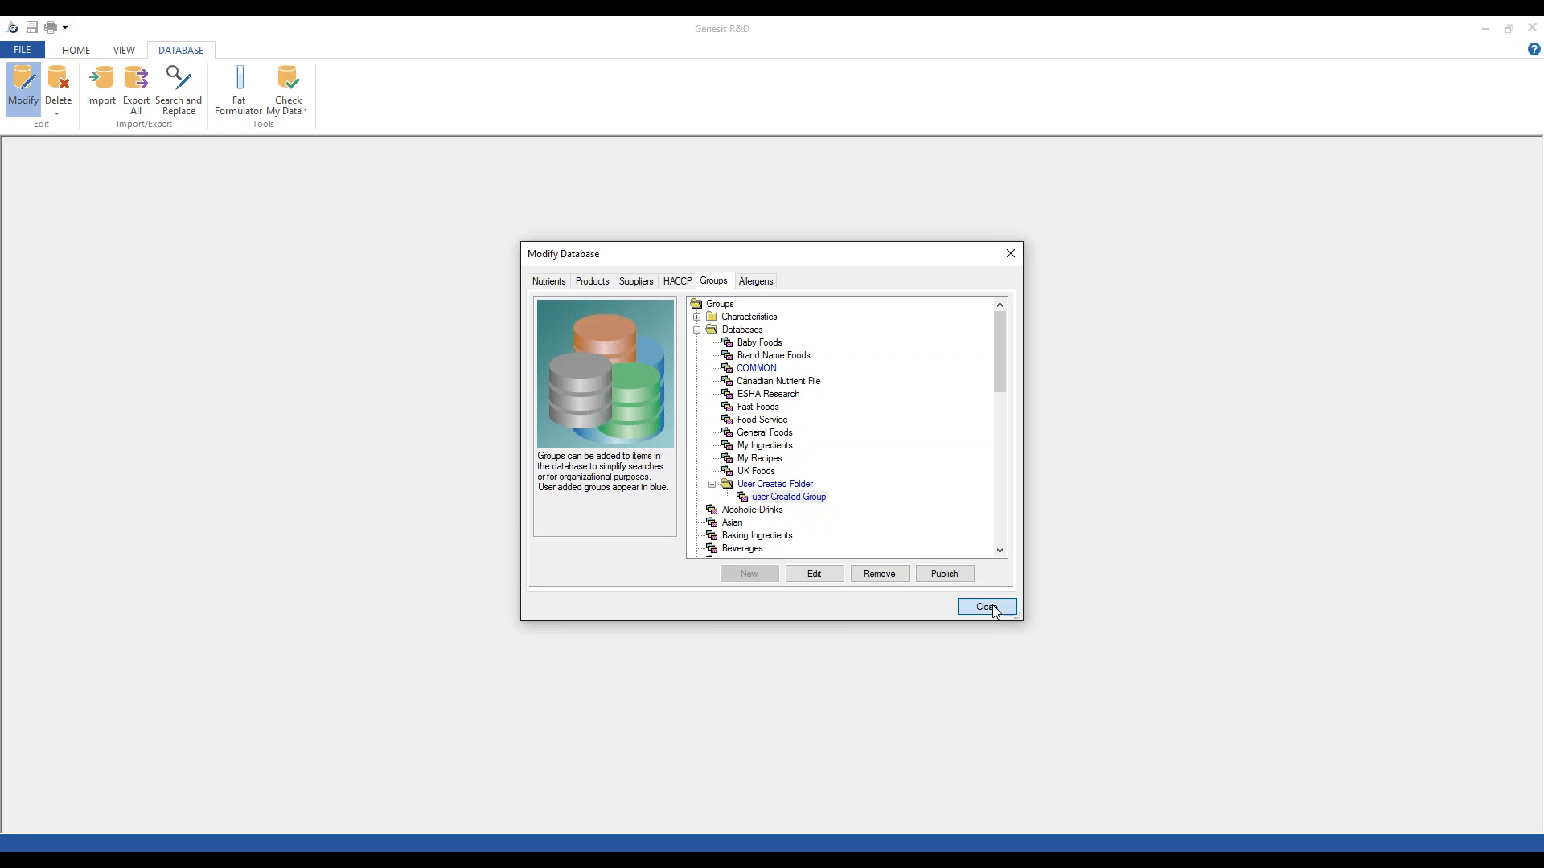
# Set the preferences so newly created ingredients are assigned to the COMMON group in the Databases folder
pyautogui.click(74, 51)
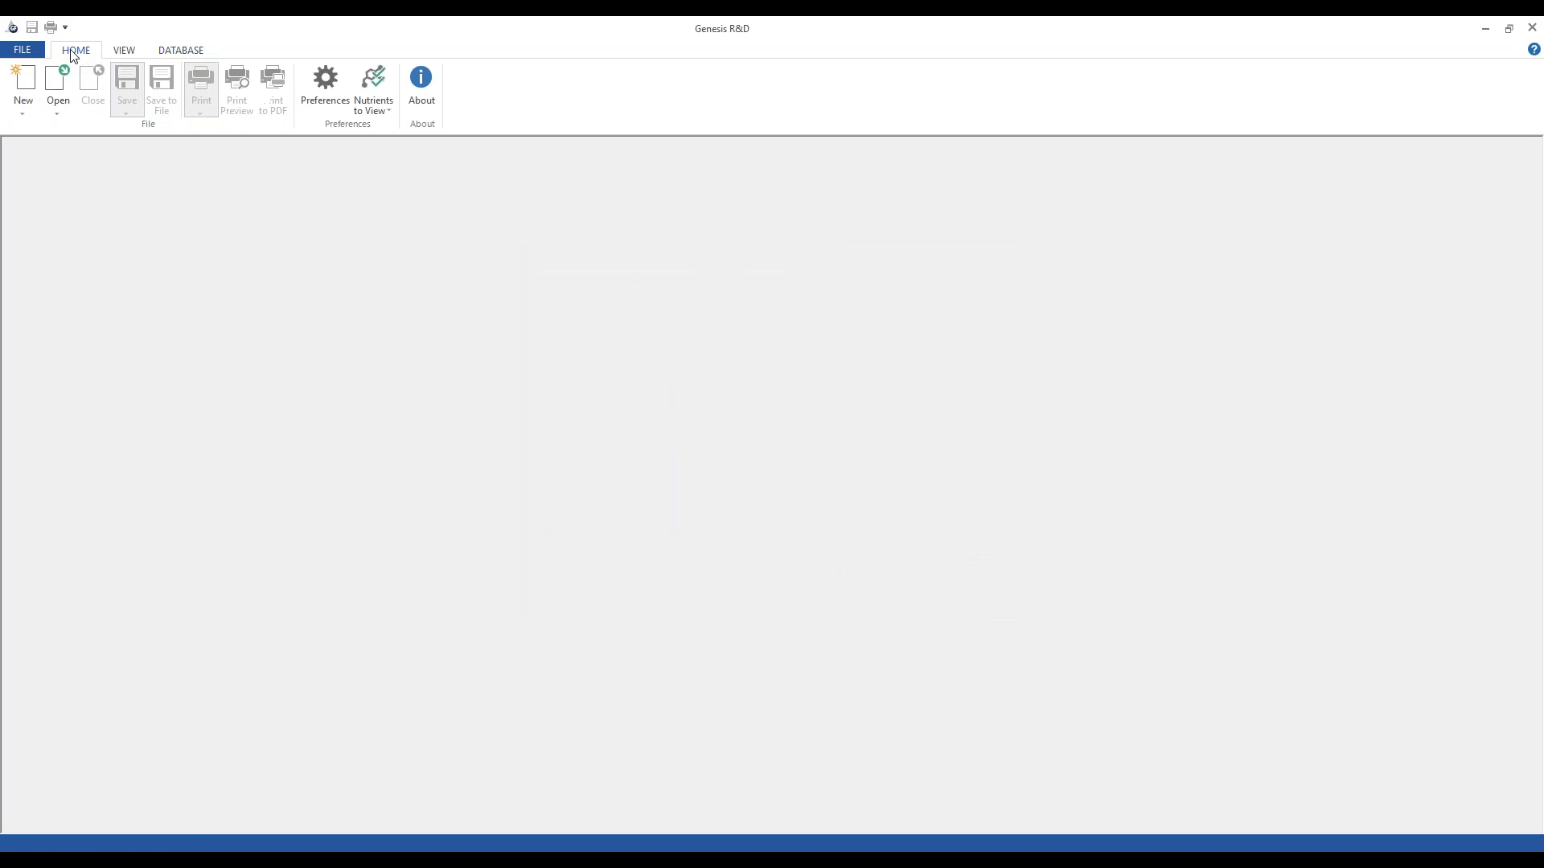
pyautogui.click(324, 100)
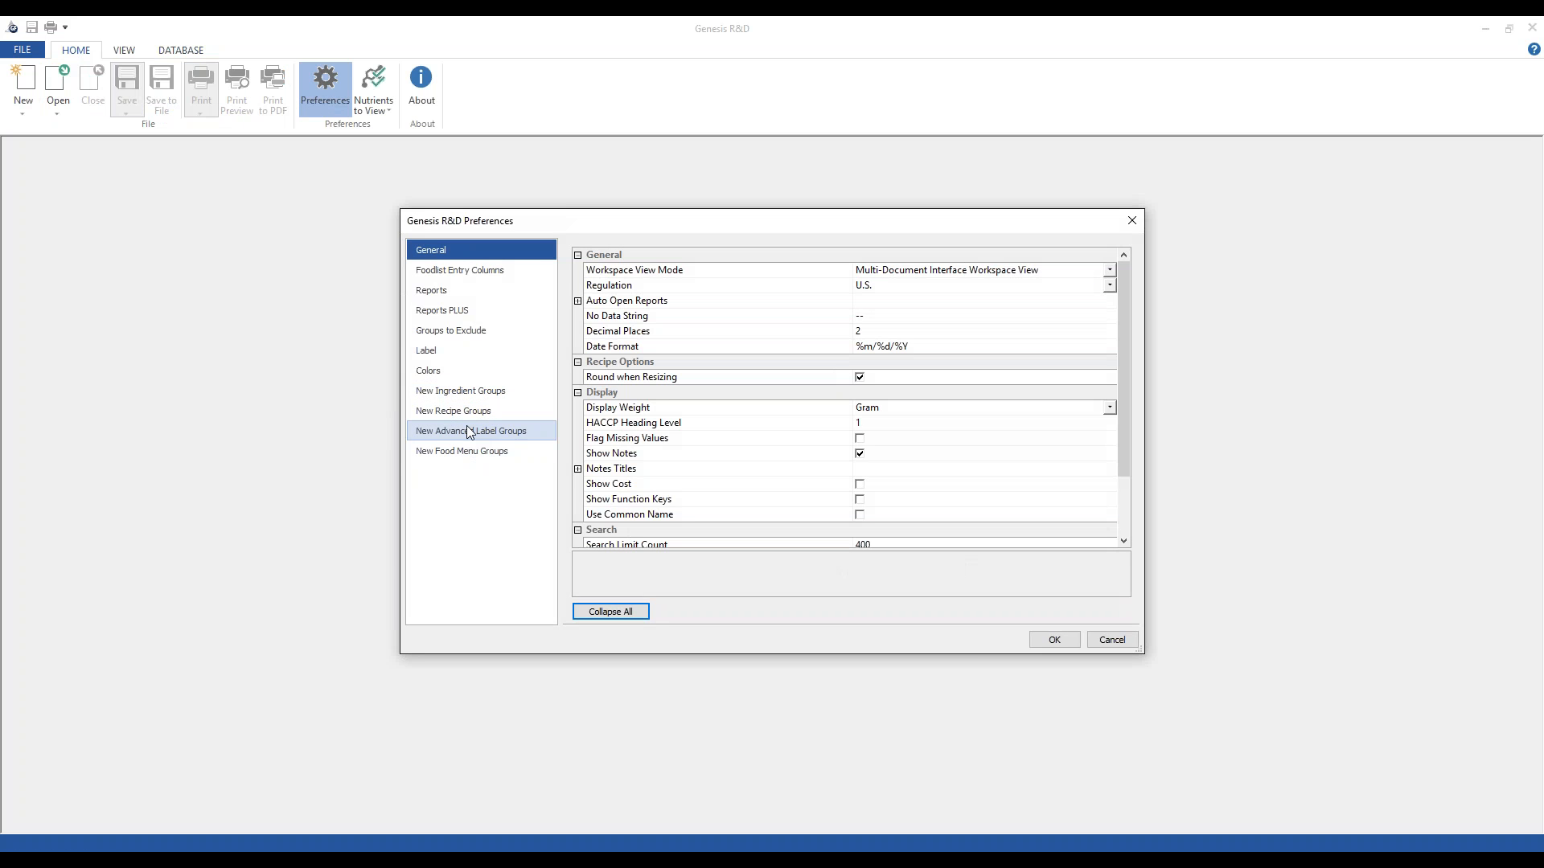
pyautogui.click(470, 391)
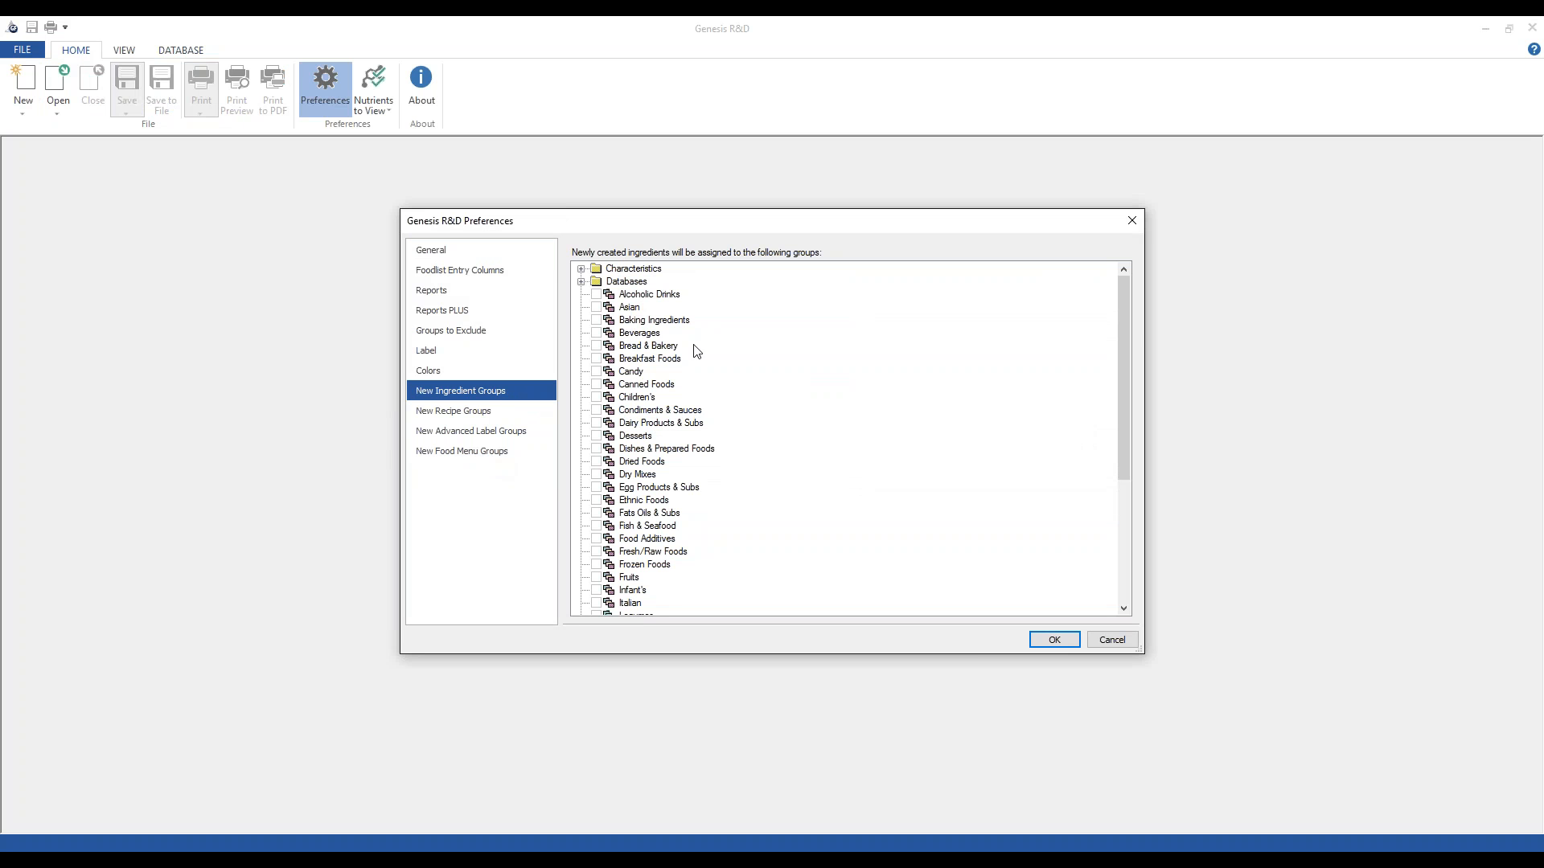
pyautogui.click(581, 282)
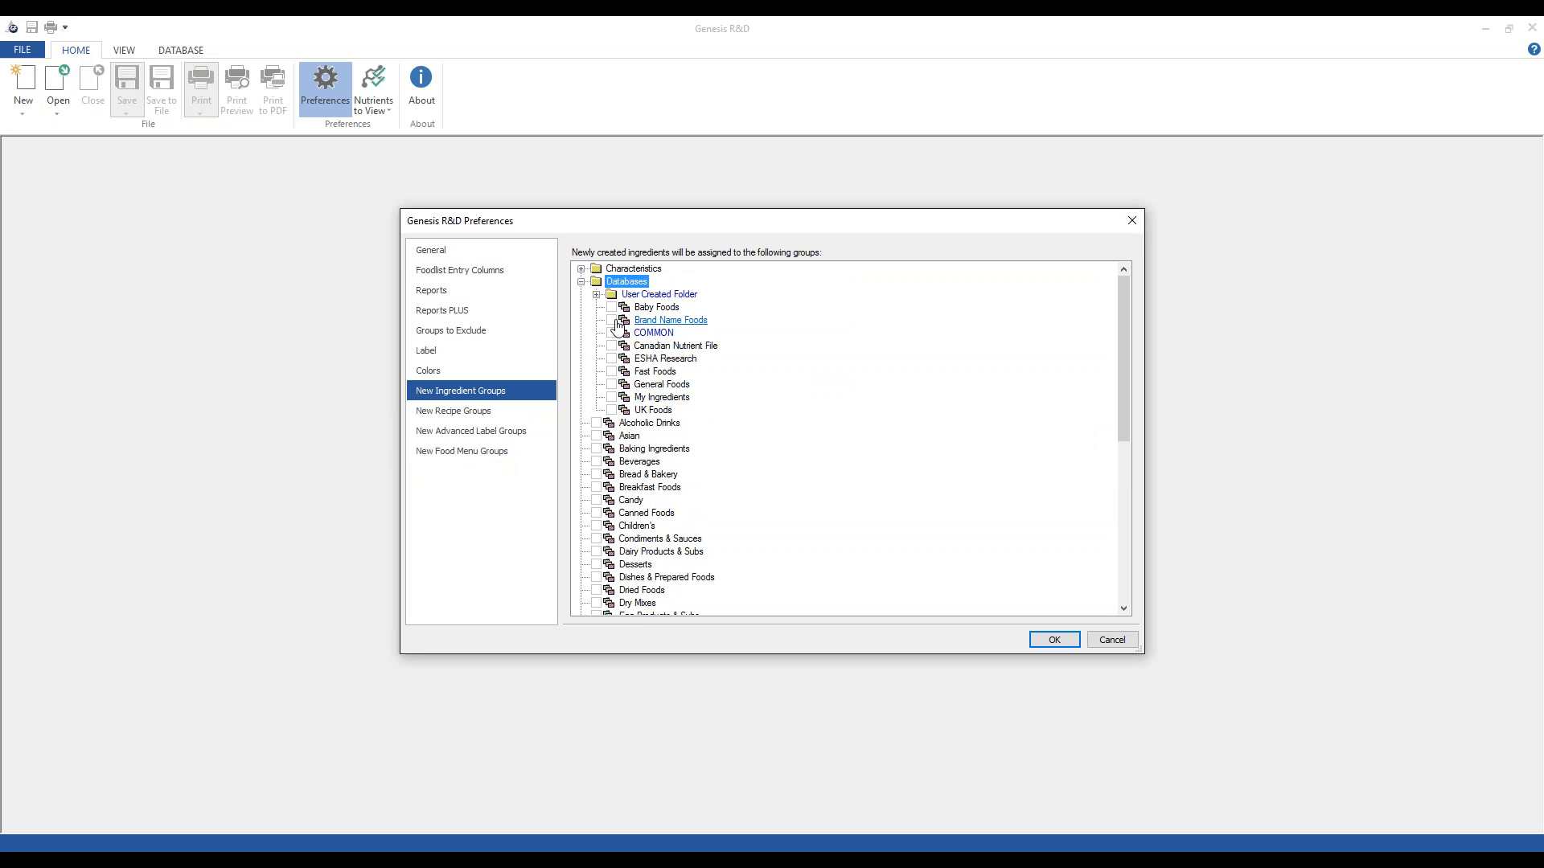
pyautogui.click(612, 333)
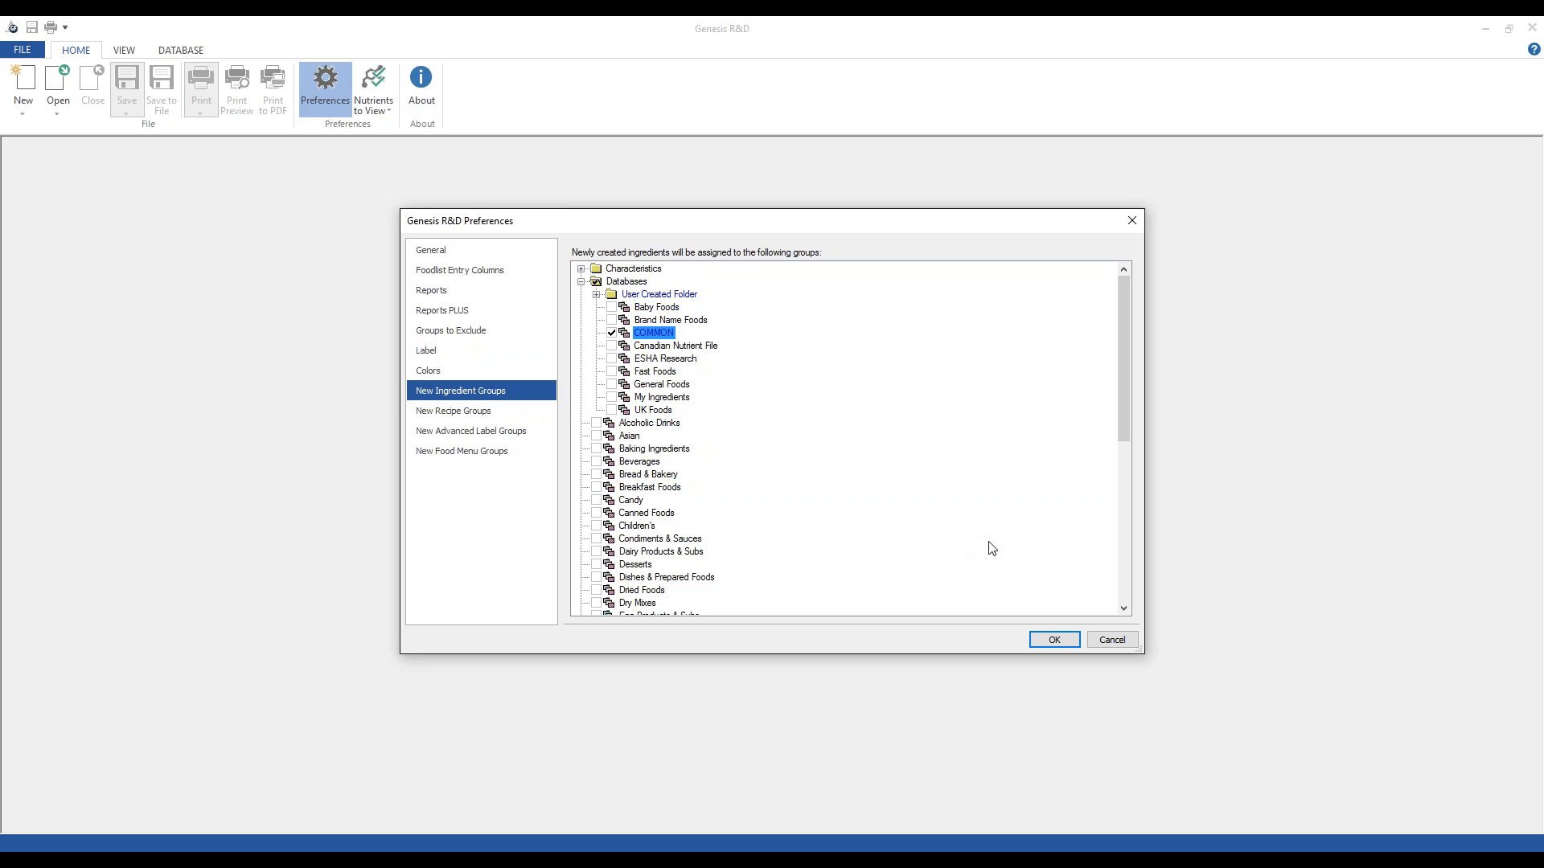
pyautogui.click(987, 543)
pyautogui.click(596, 539)
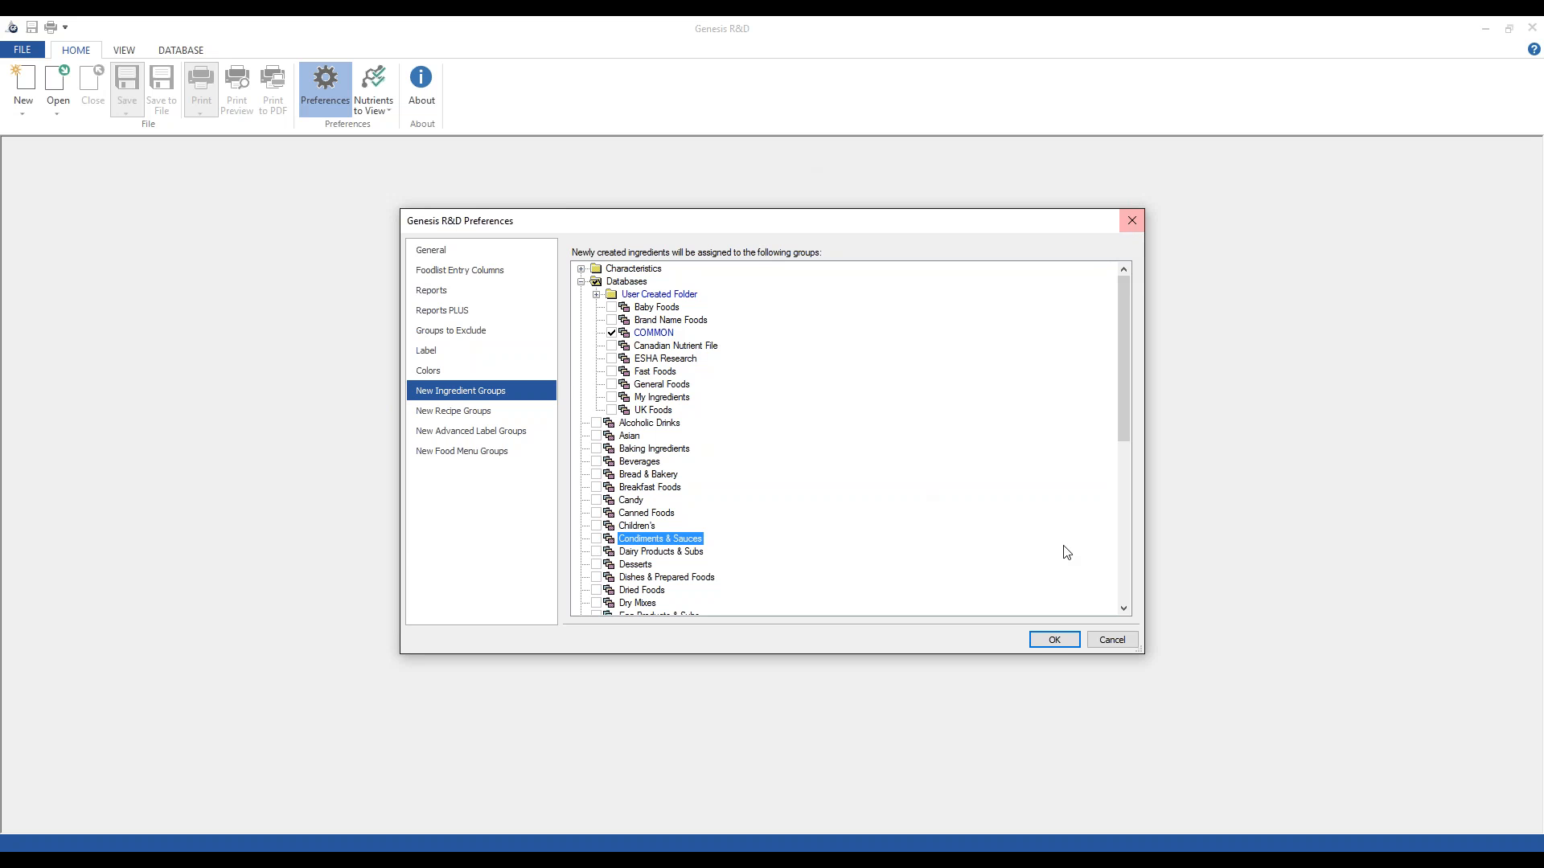
pyautogui.click(1051, 641)
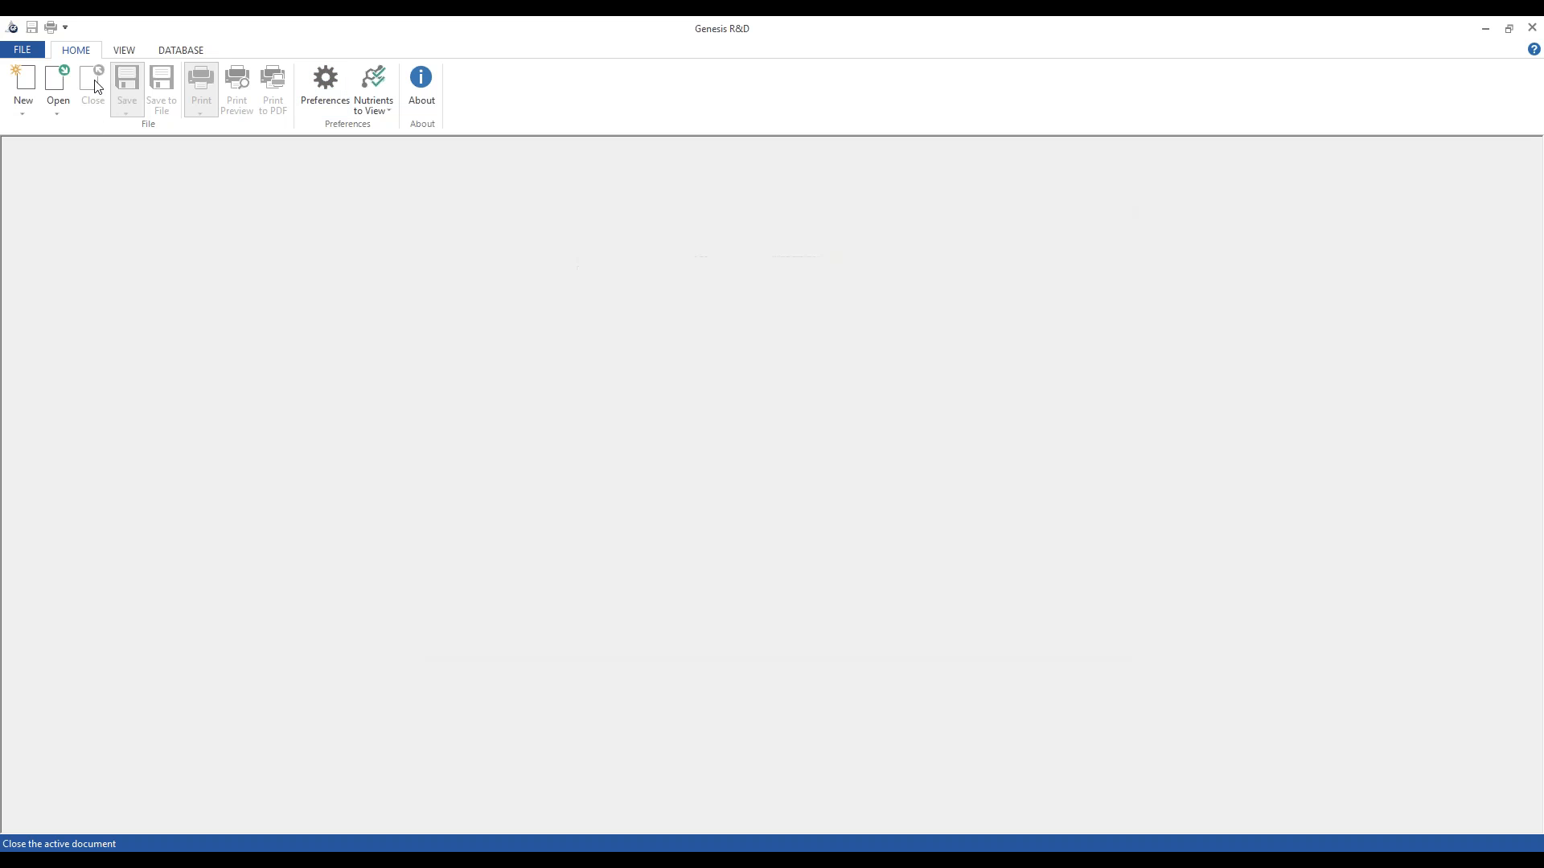
# Search the recipes for "sample" and open the recipe SAMPLE, Fruit Salad
pyautogui.click(56, 114)
pyautogui.click(58, 125)
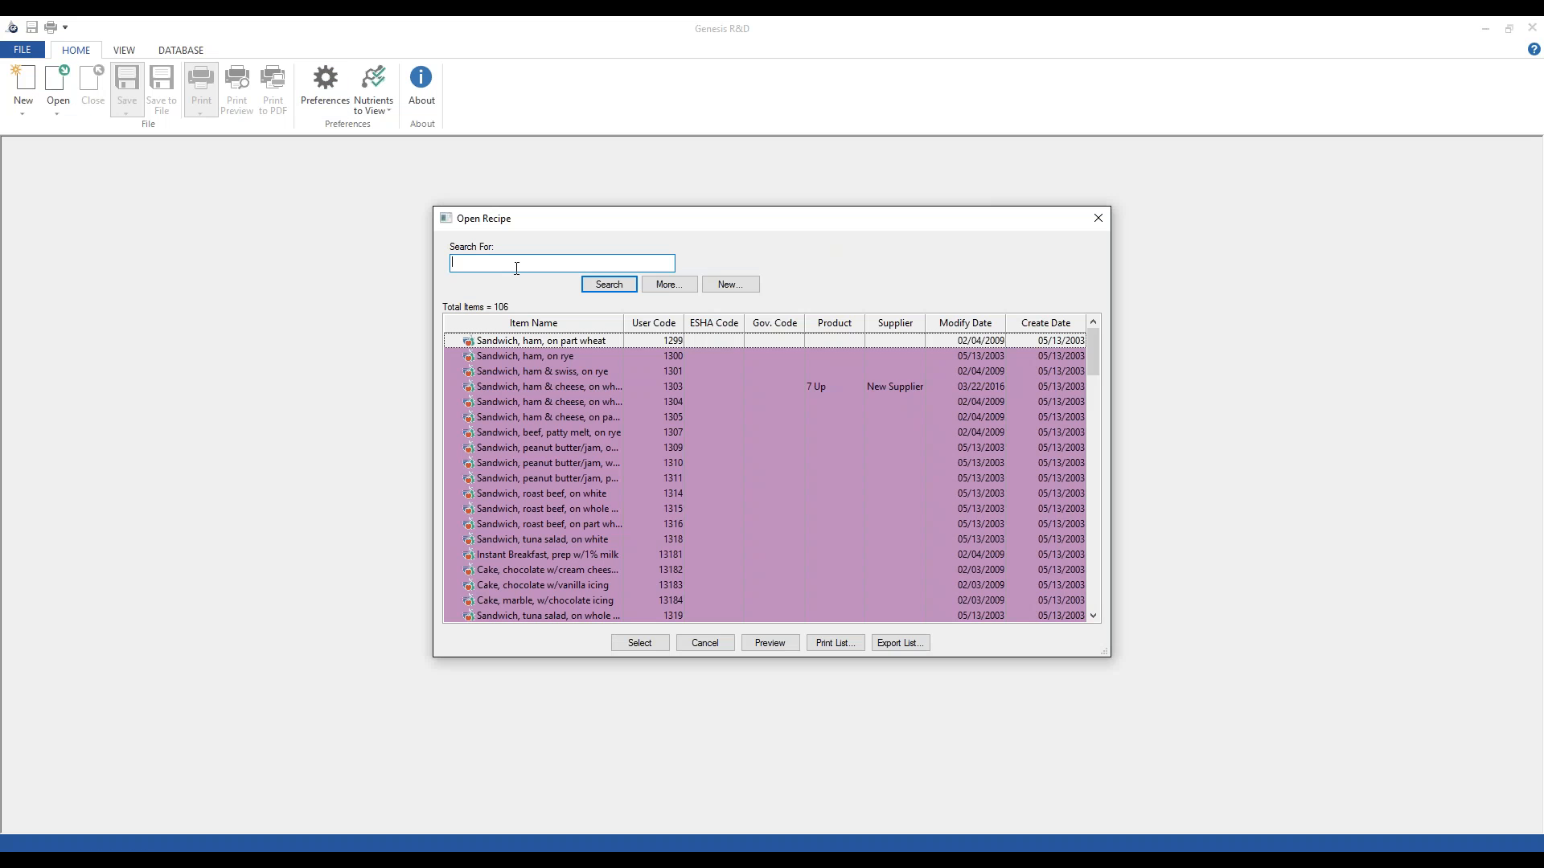
pyautogui.write('sample')
pyautogui.press('Return')
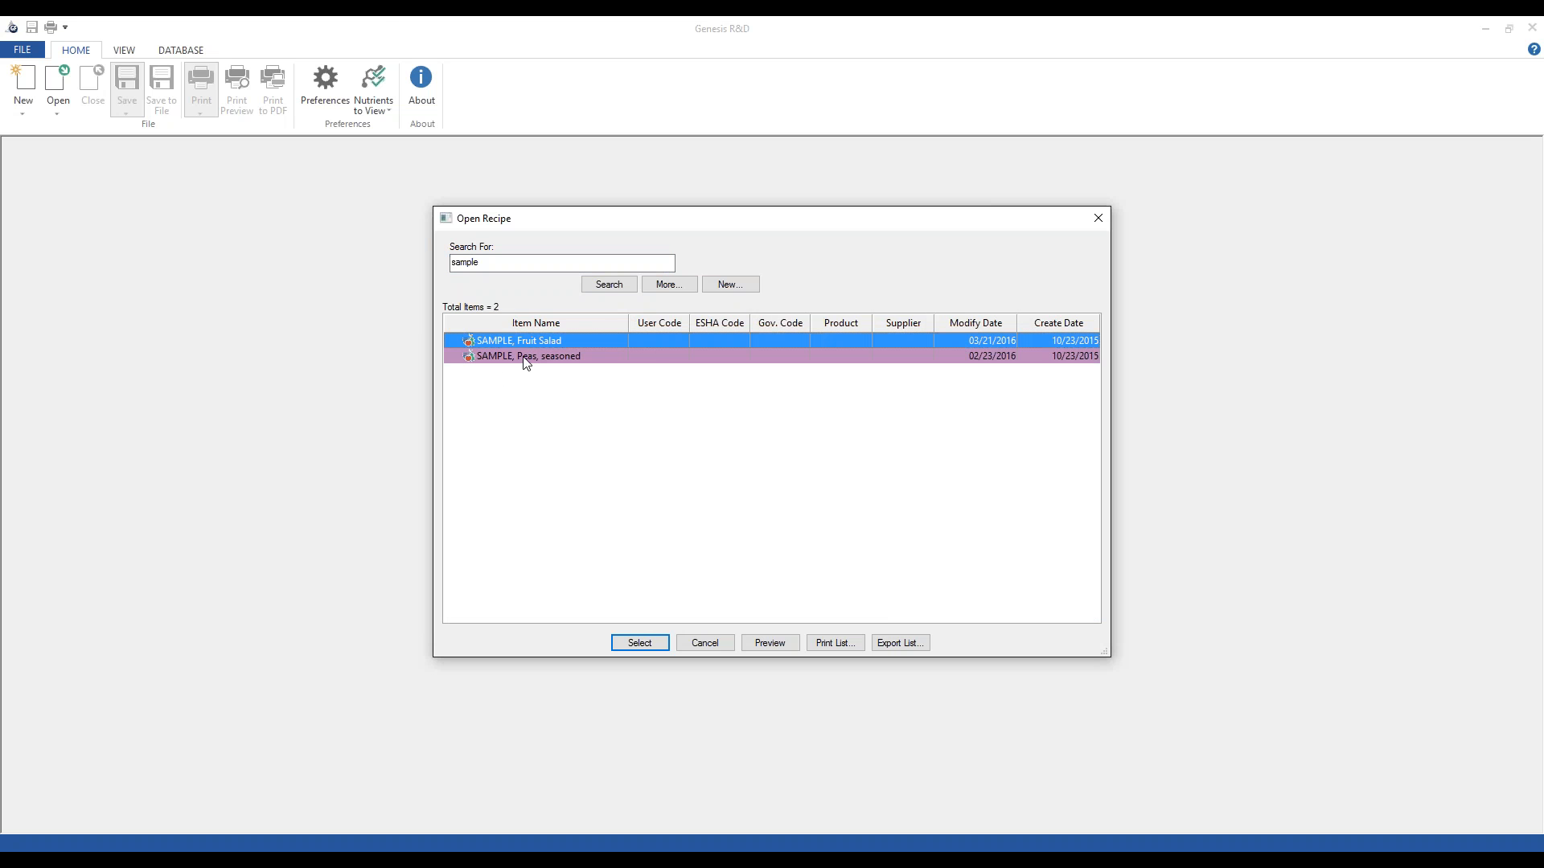
pyautogui.doubleClick(548, 344)
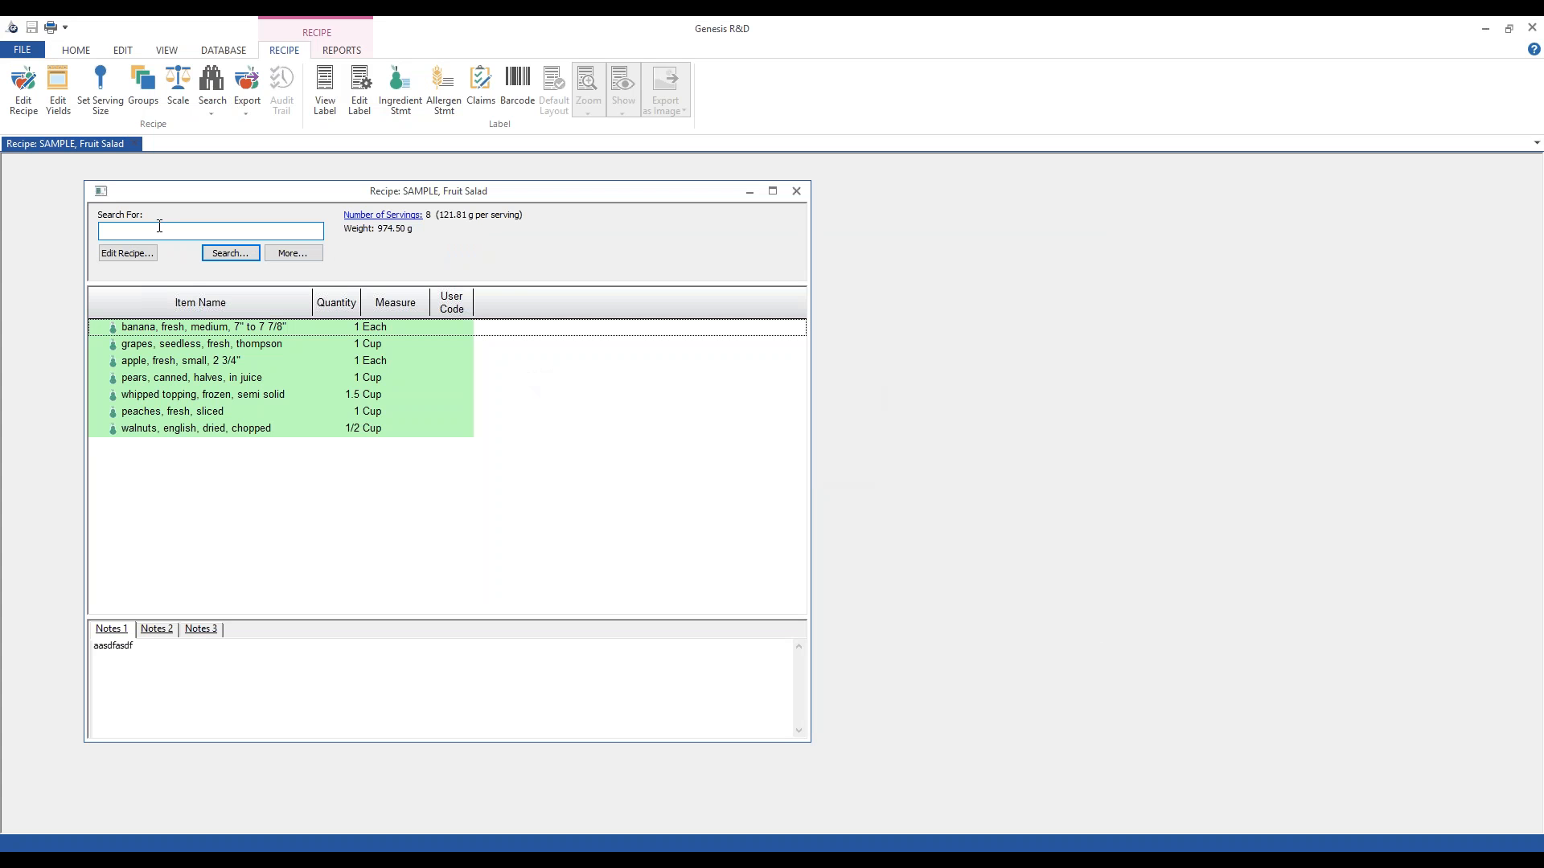
# Search the ingredients for "table salt" from the recipe, and narrow the search to "table salt usda"
pyautogui.write('table salt')
pyautogui.click(255, 251)
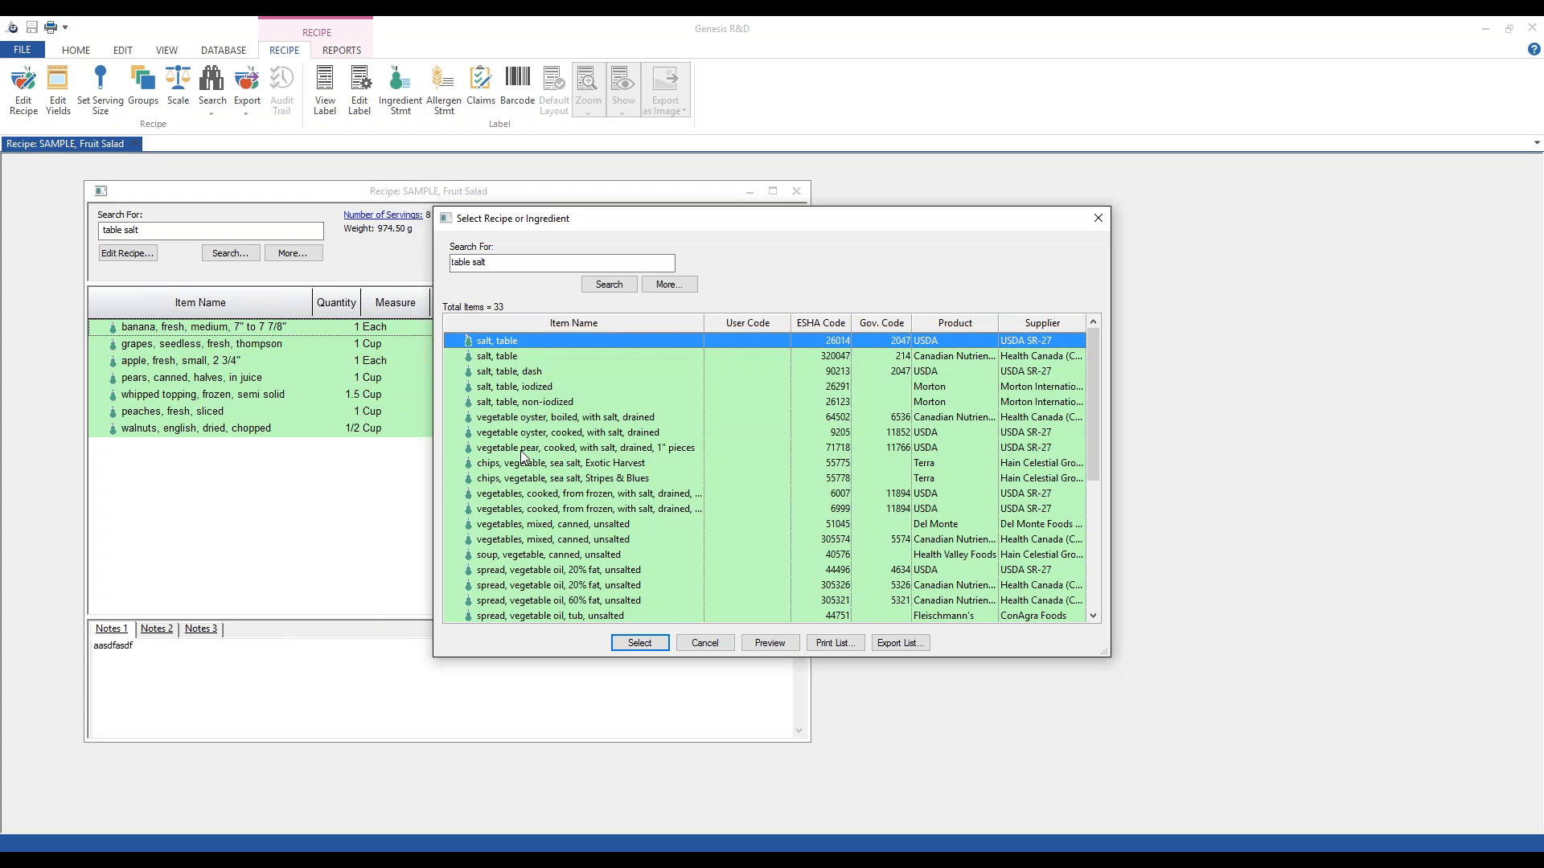
pyautogui.click(522, 258)
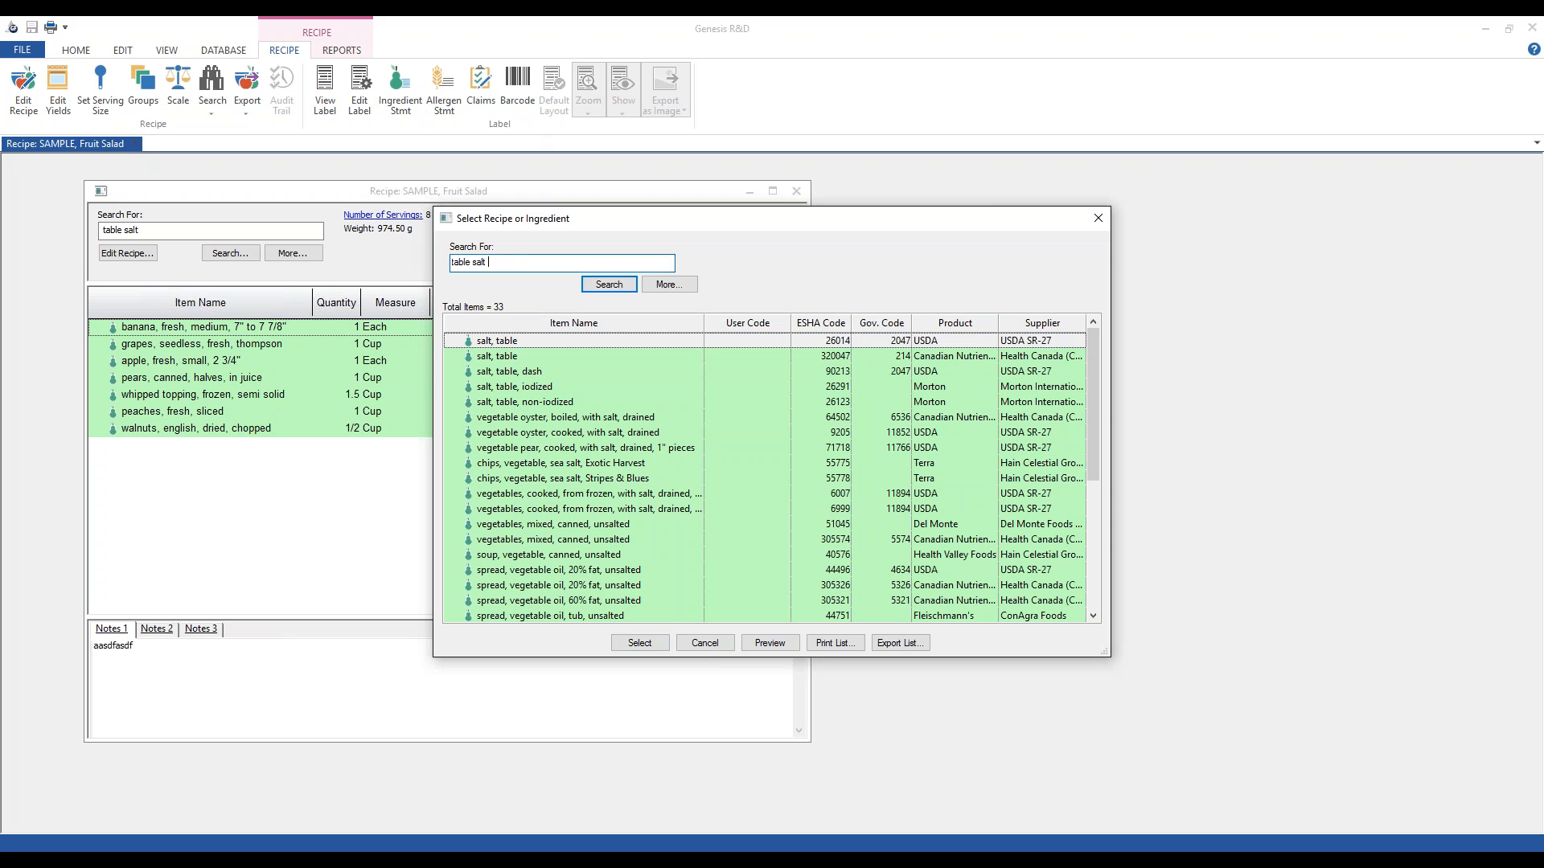
pyautogui.write('usda')
pyautogui.press('Return')
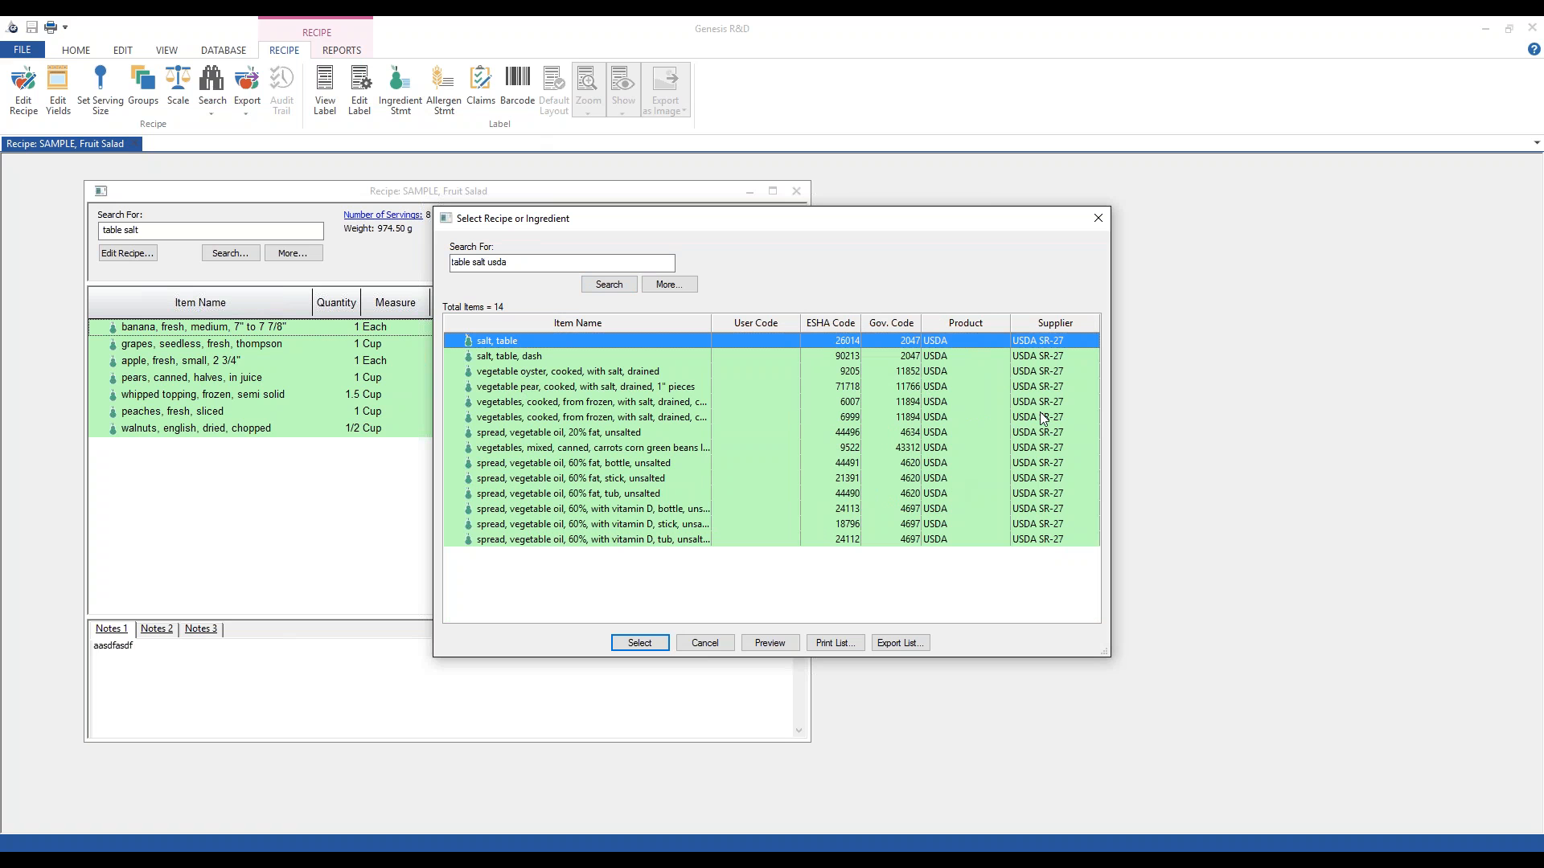
# Replace the USDA term in the ingredient search and search for "table salt morton"
pyautogui.click(537, 265)
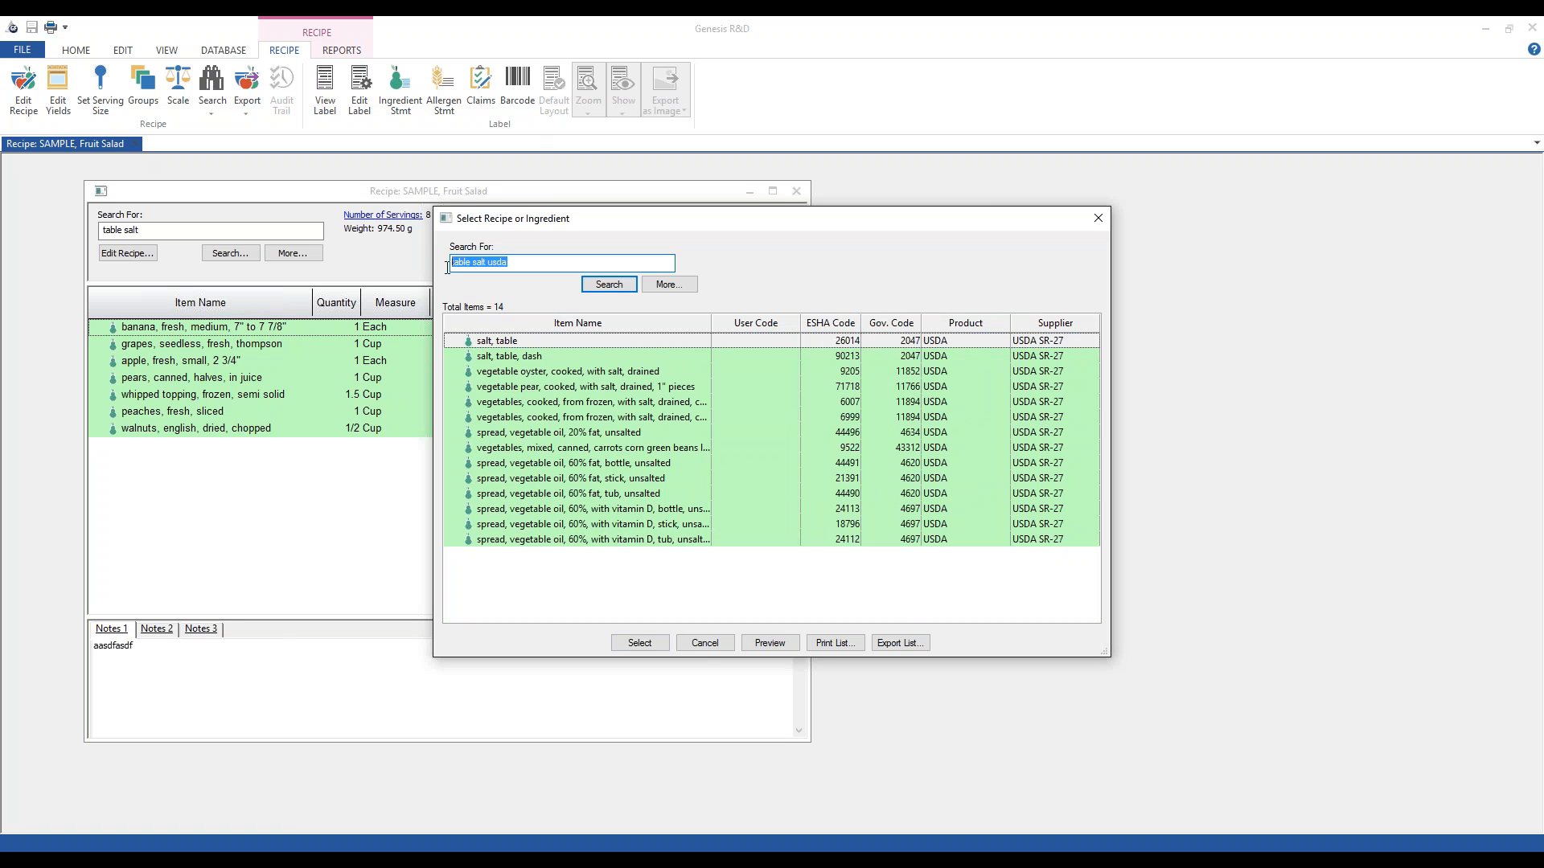
pyautogui.click(515, 264)
pyautogui.doubleClick(530, 263)
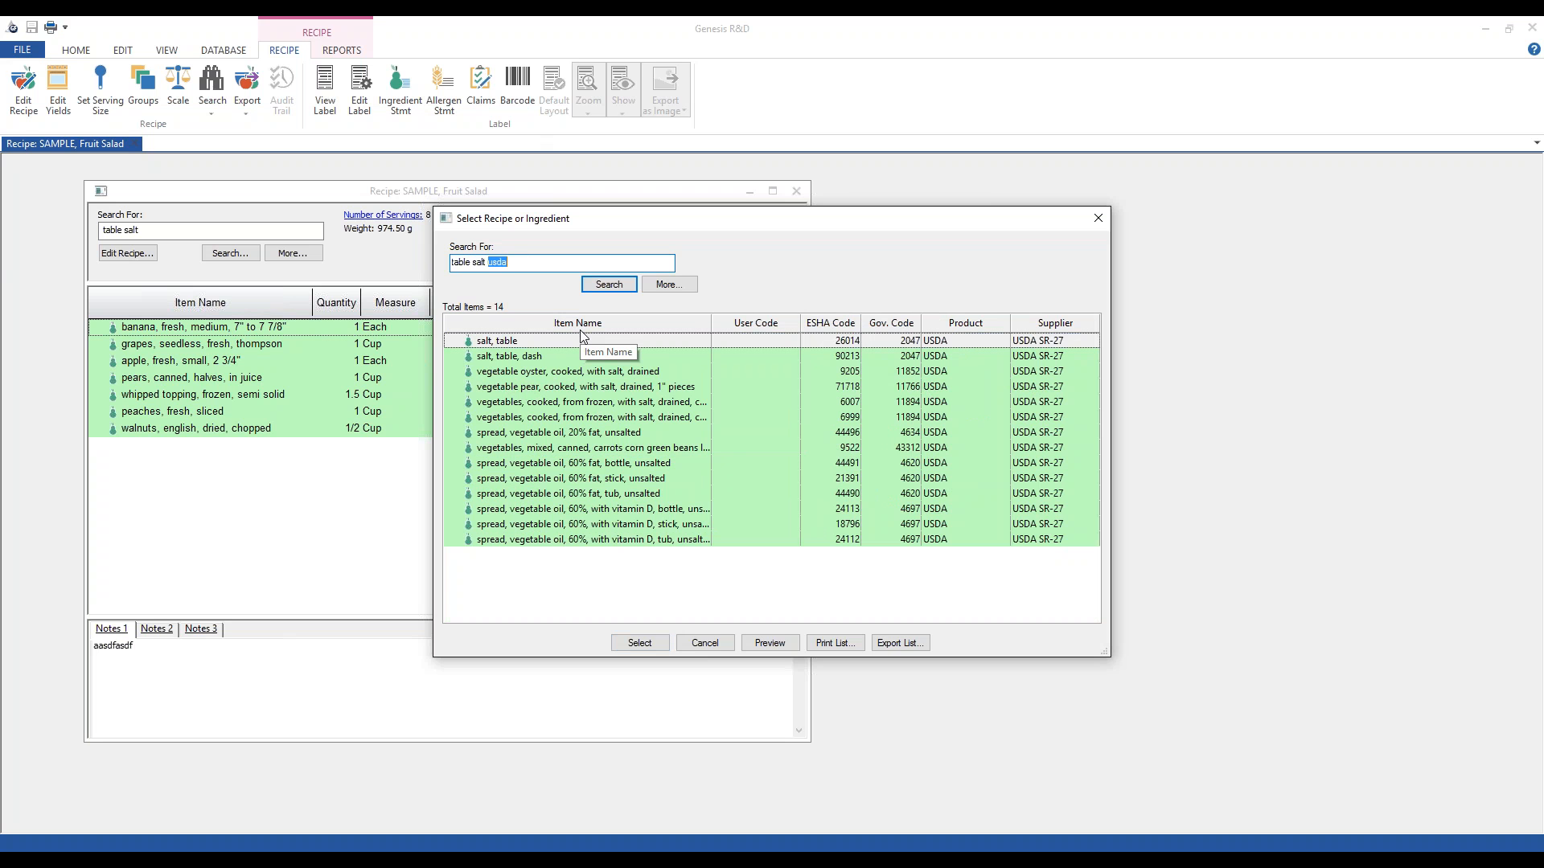
pyautogui.press('BackSpace')
pyautogui.write('morton')
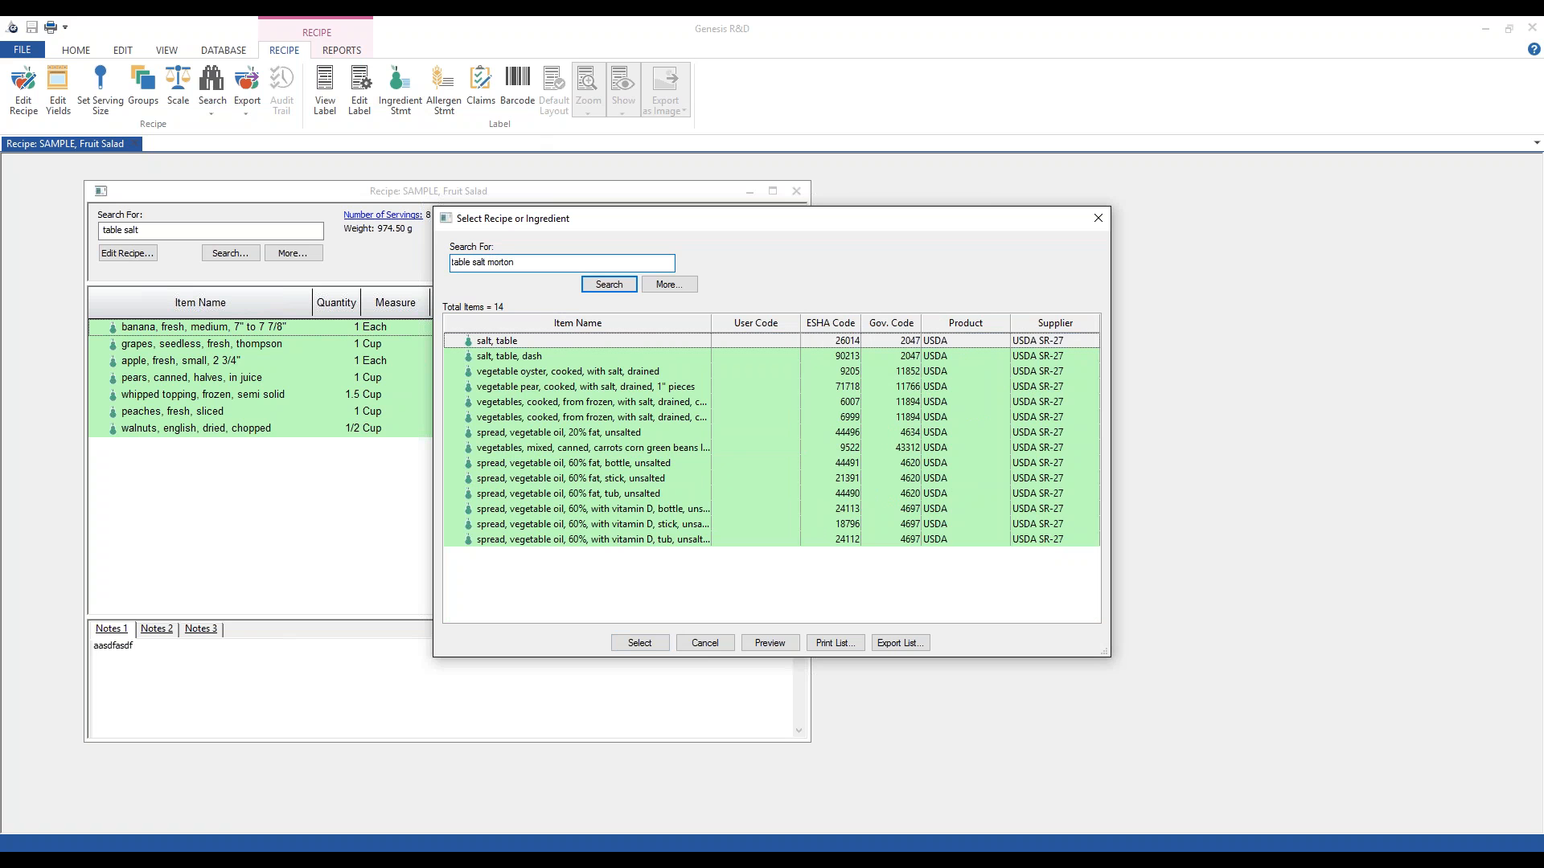
pyautogui.click(587, 286)
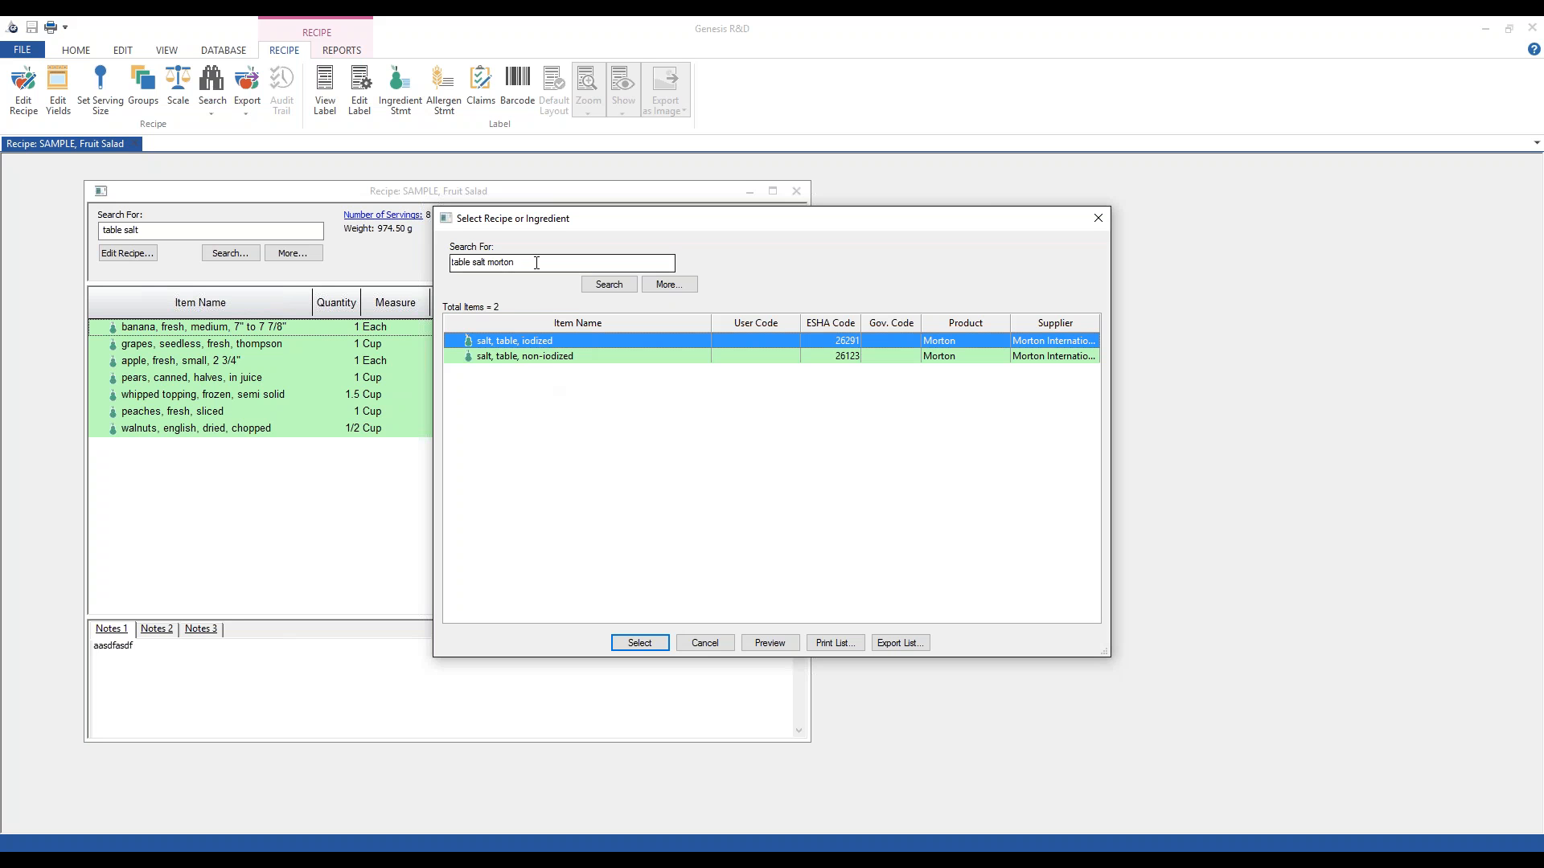
# Search for "table salt" limited to the Canadian Nutrient File group, and close the search and the recipe without adding an ingredient
pyautogui.moveTo(535, 263); pyautogui.dragTo(432, 275)
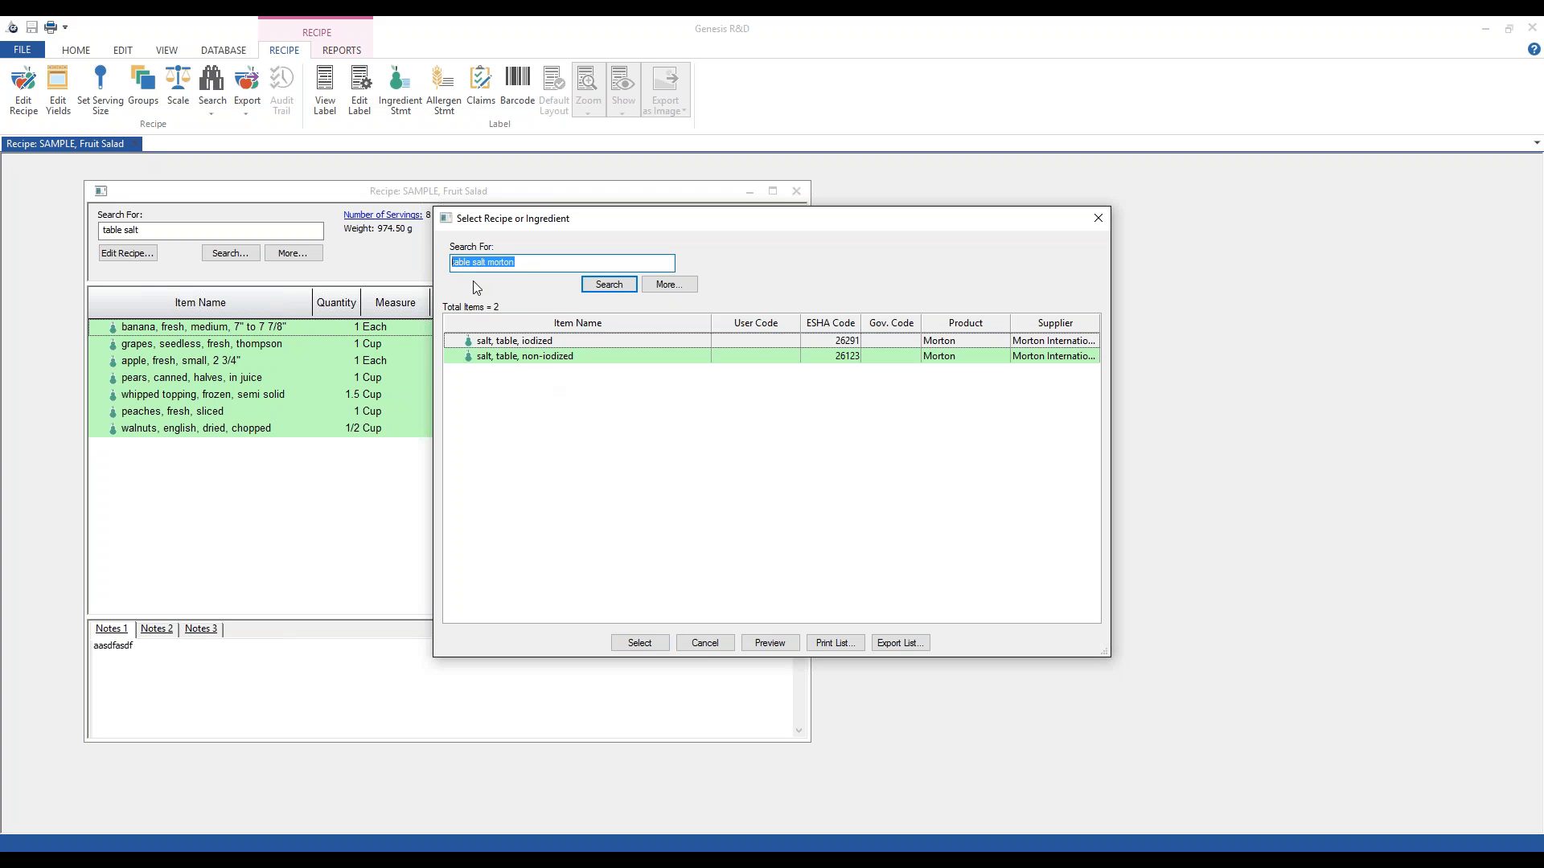
pyautogui.click(530, 268)
pyautogui.click(666, 287)
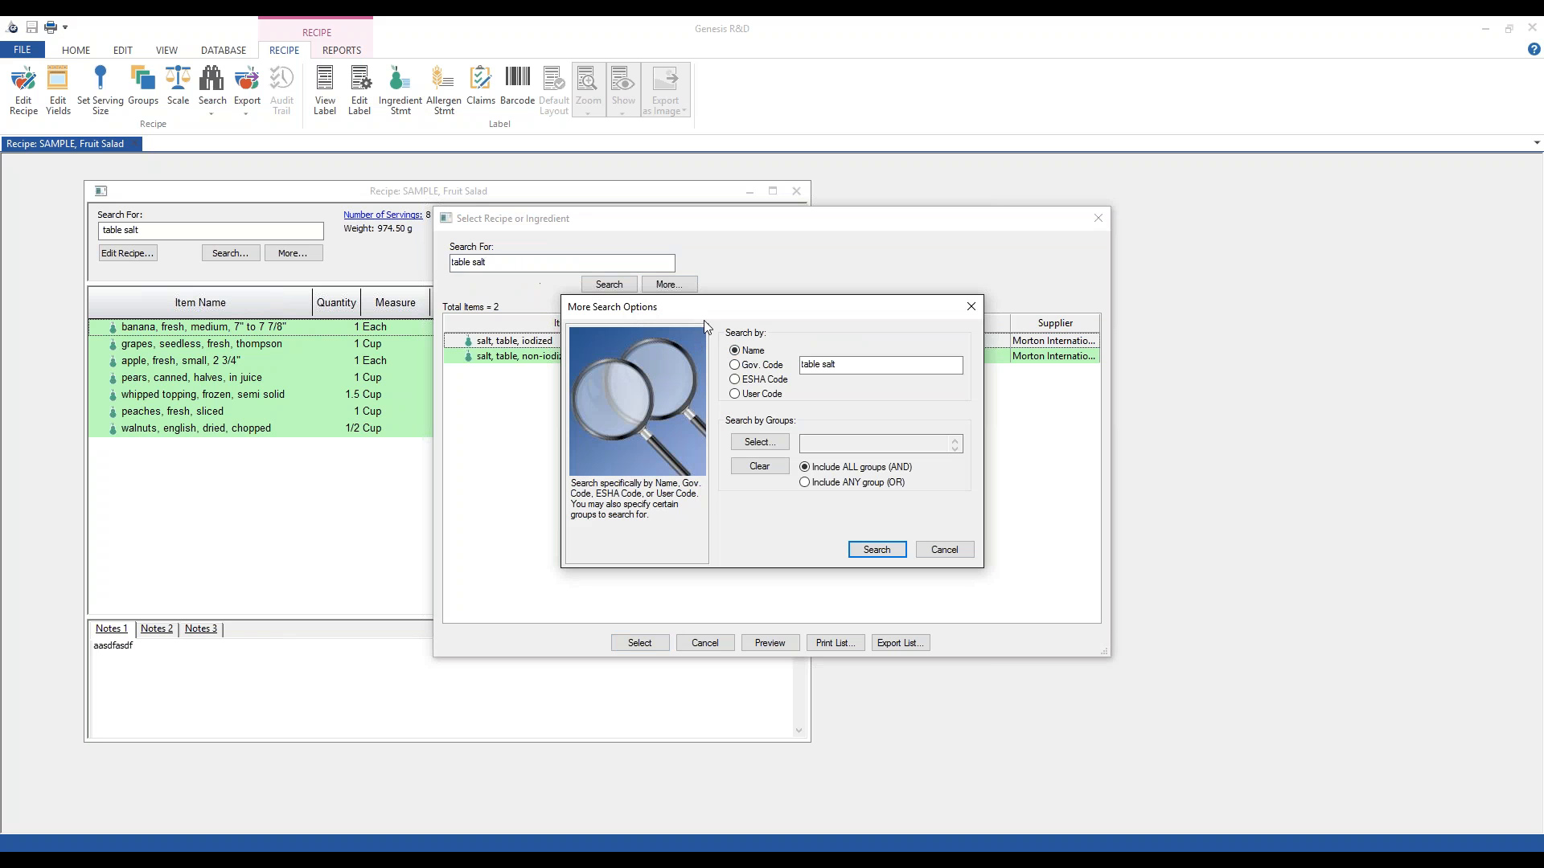
pyautogui.moveTo(845, 365); pyautogui.dragTo(789, 365)
pyautogui.click(864, 366)
pyautogui.click(760, 443)
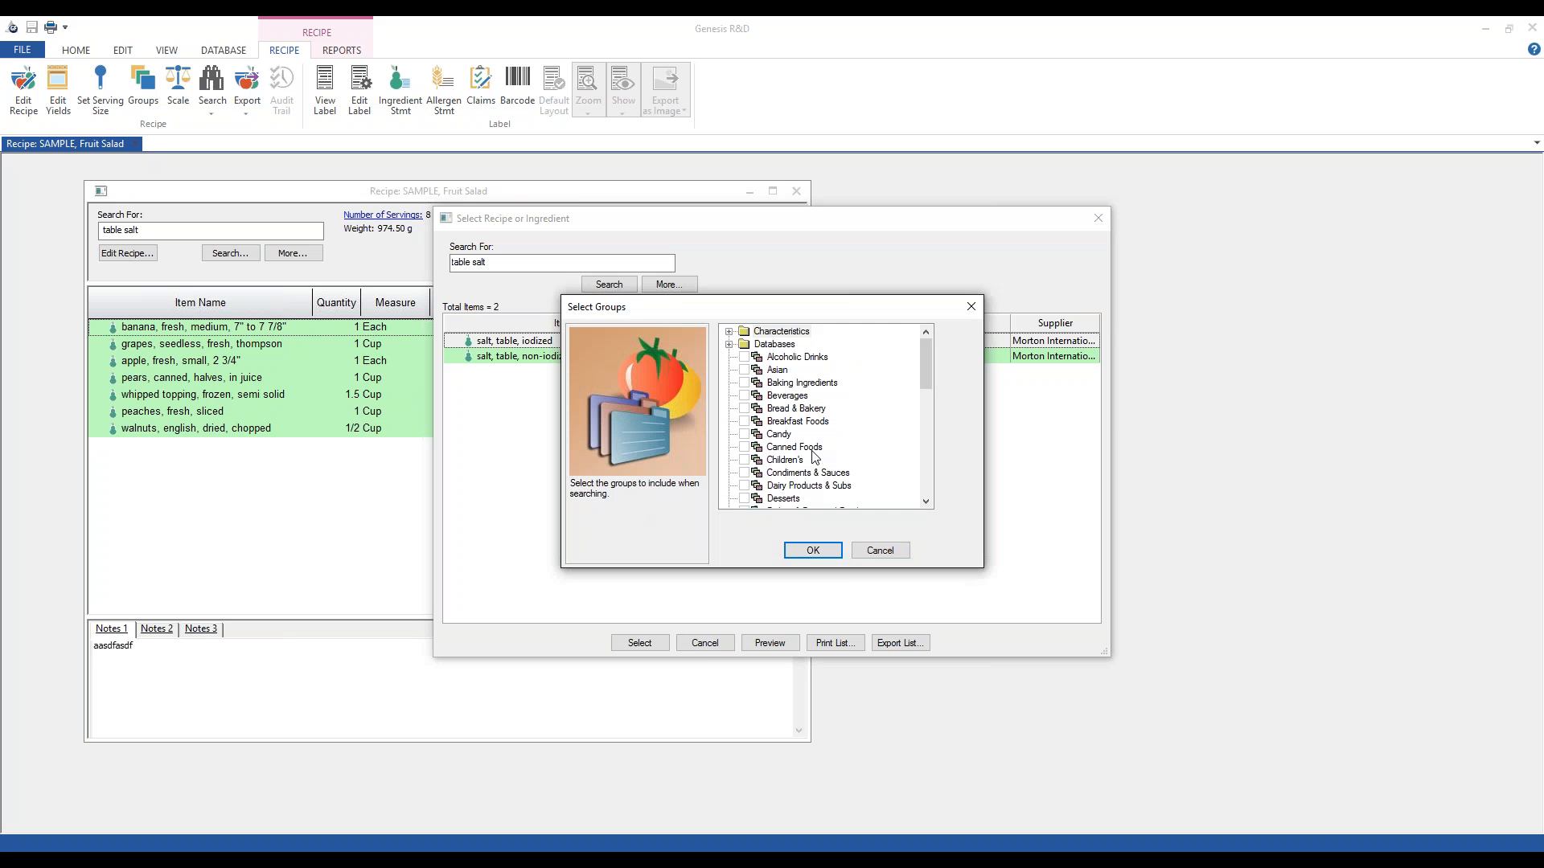
pyautogui.click(728, 345)
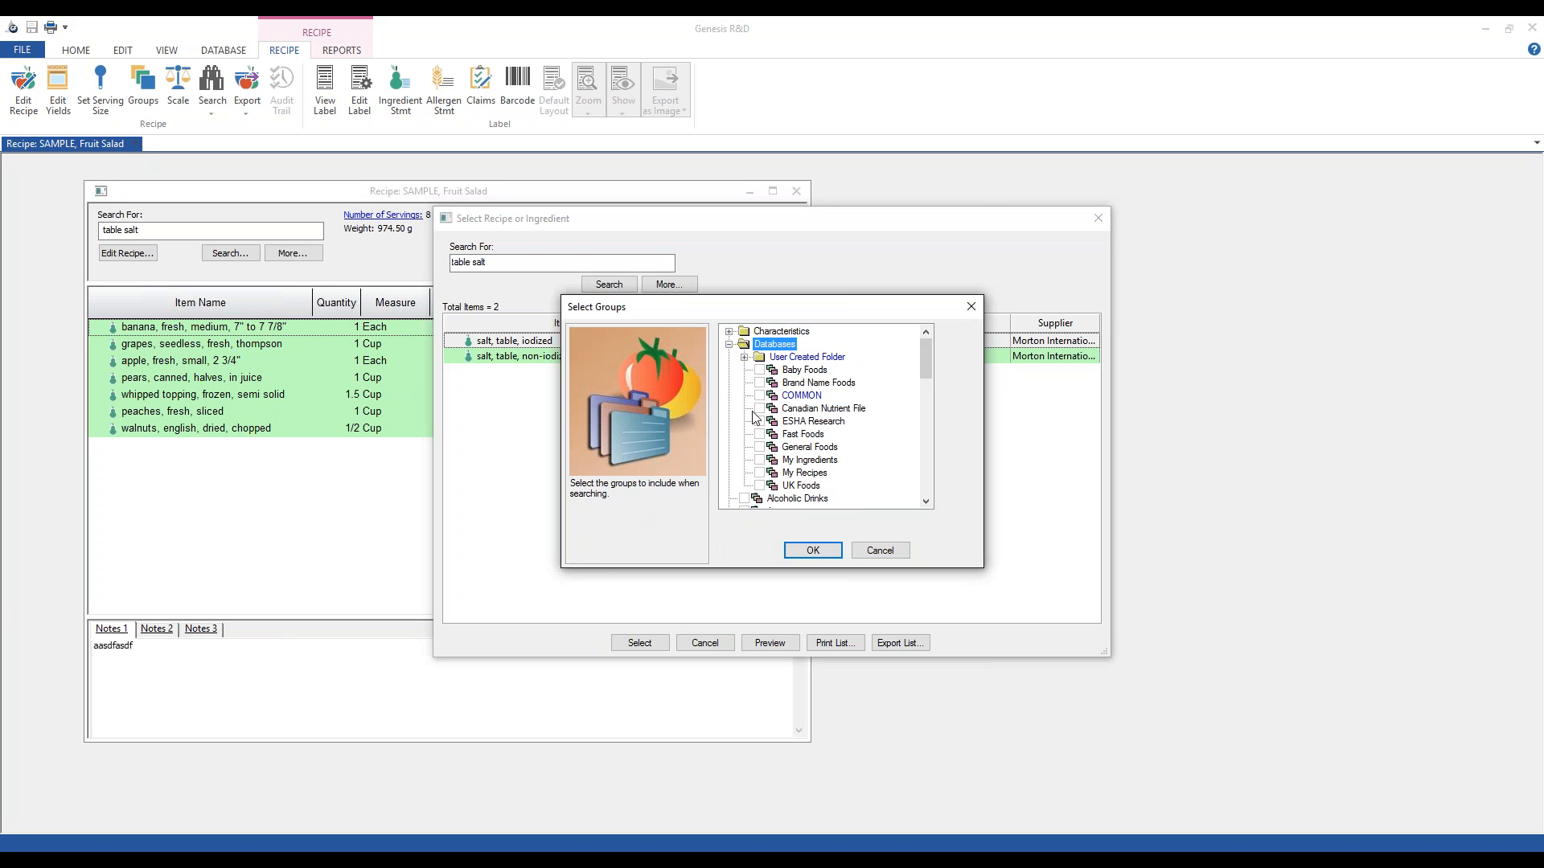
pyautogui.click(759, 409)
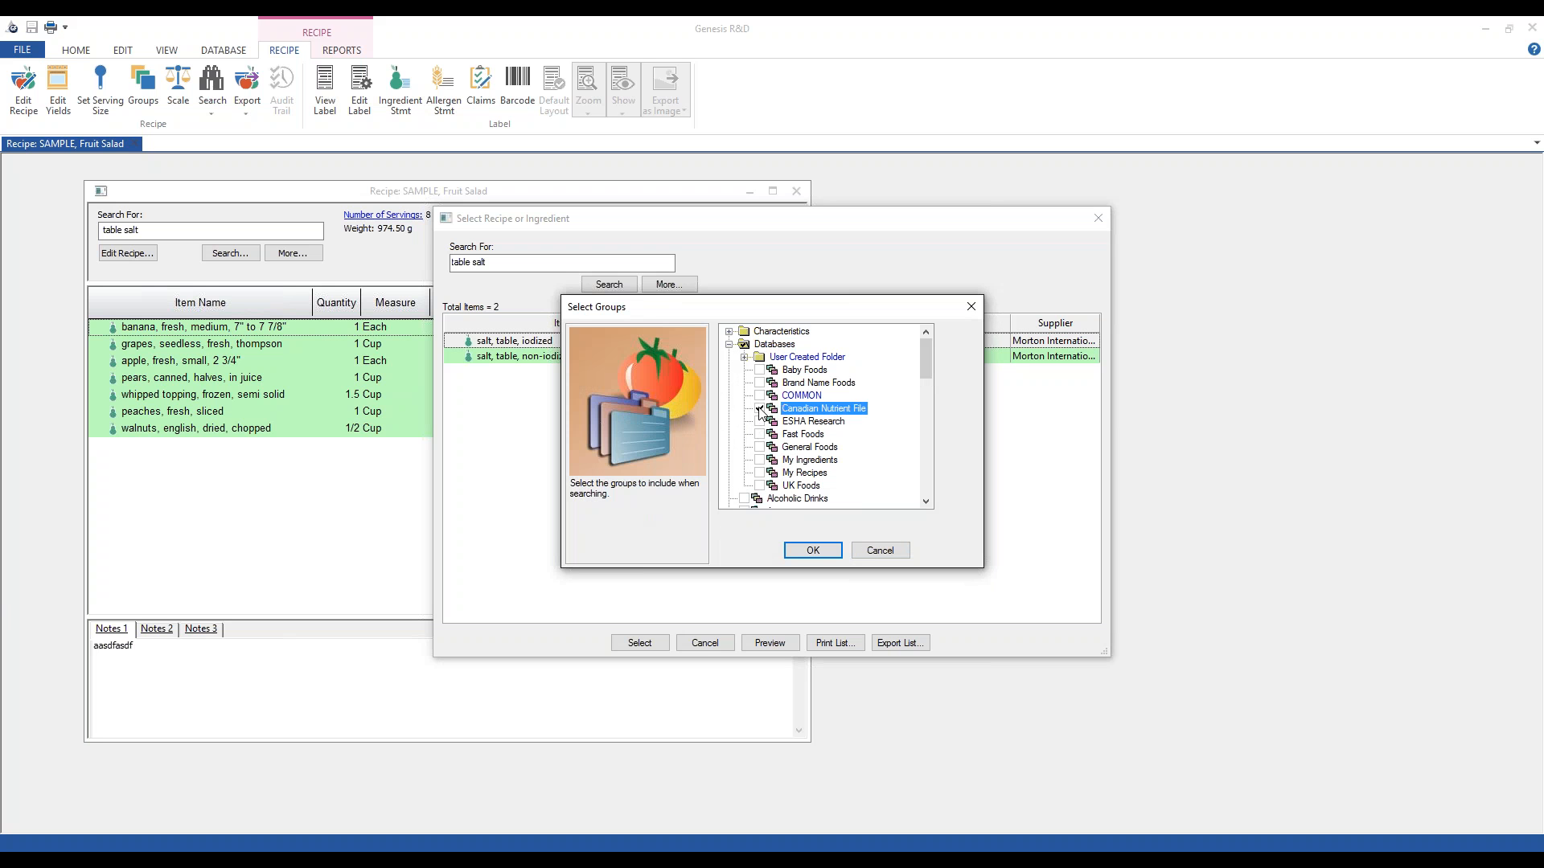
pyautogui.click(813, 551)
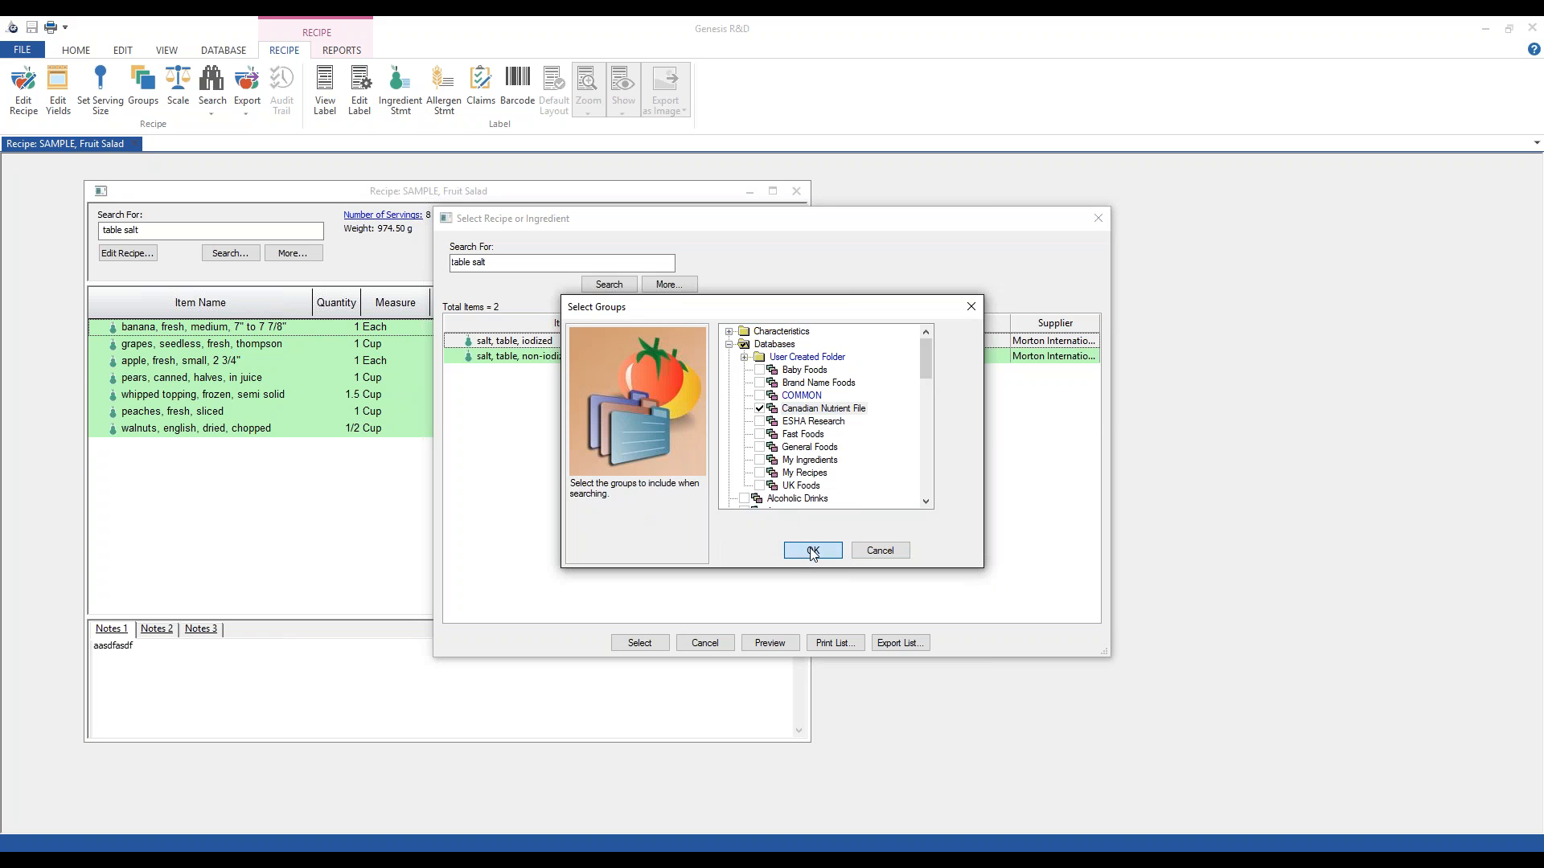
pyautogui.click(873, 550)
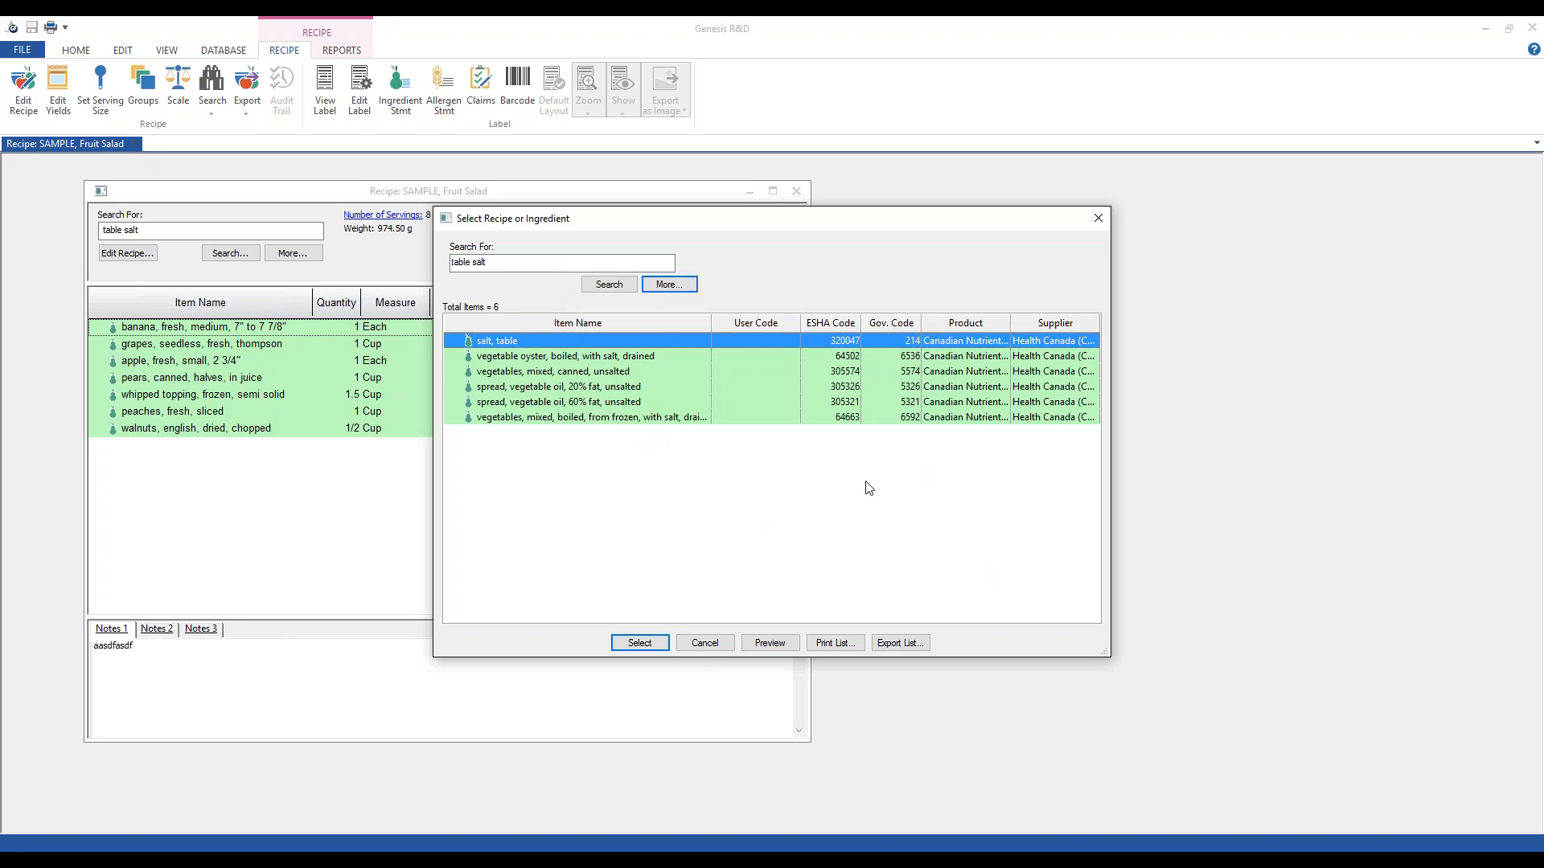
pyautogui.click(704, 646)
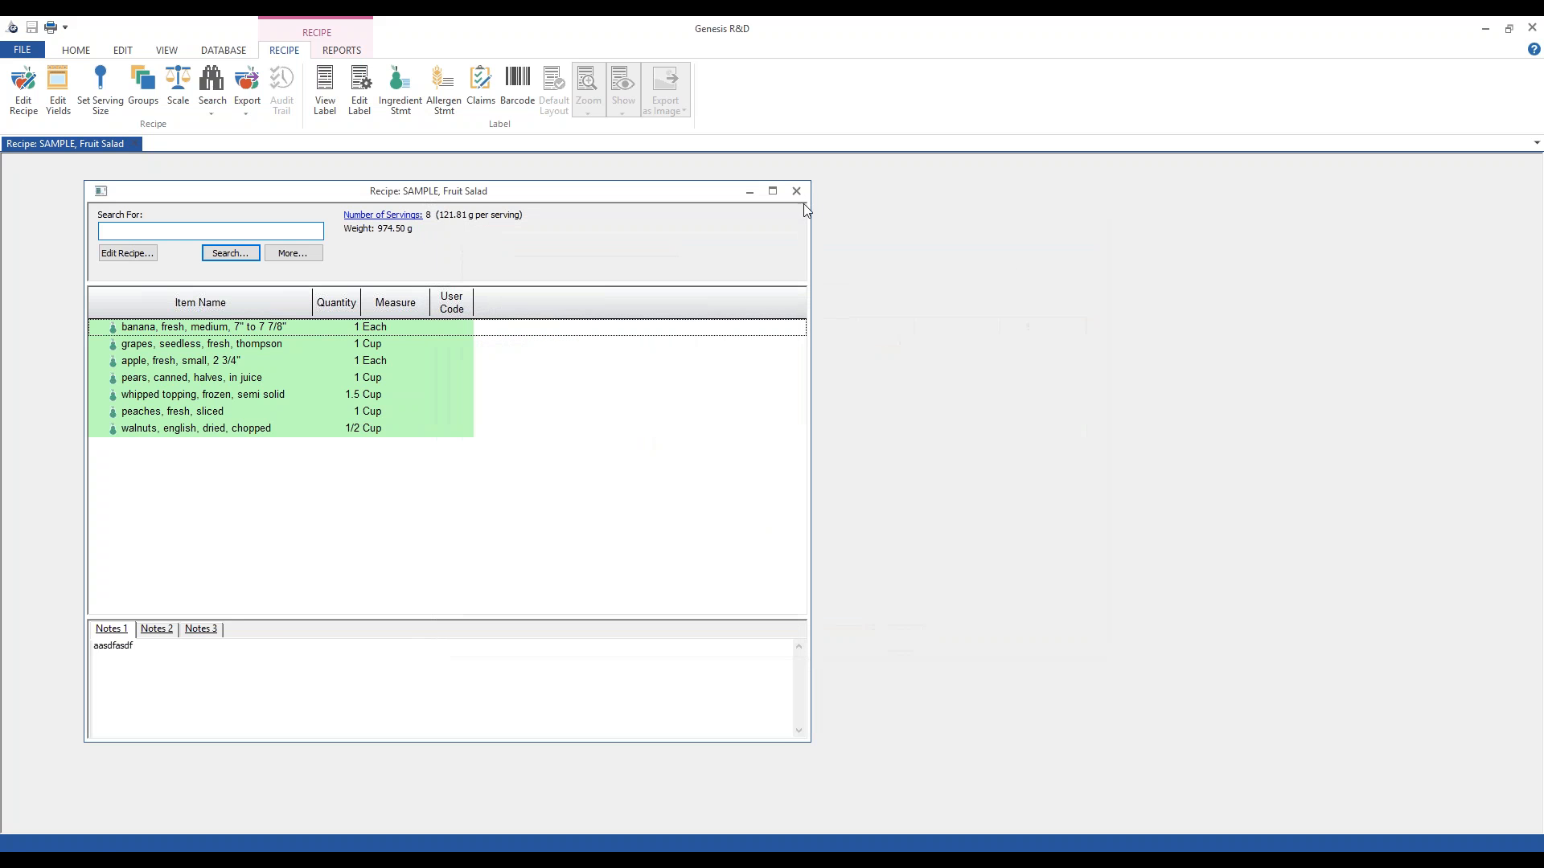
pyautogui.click(796, 190)
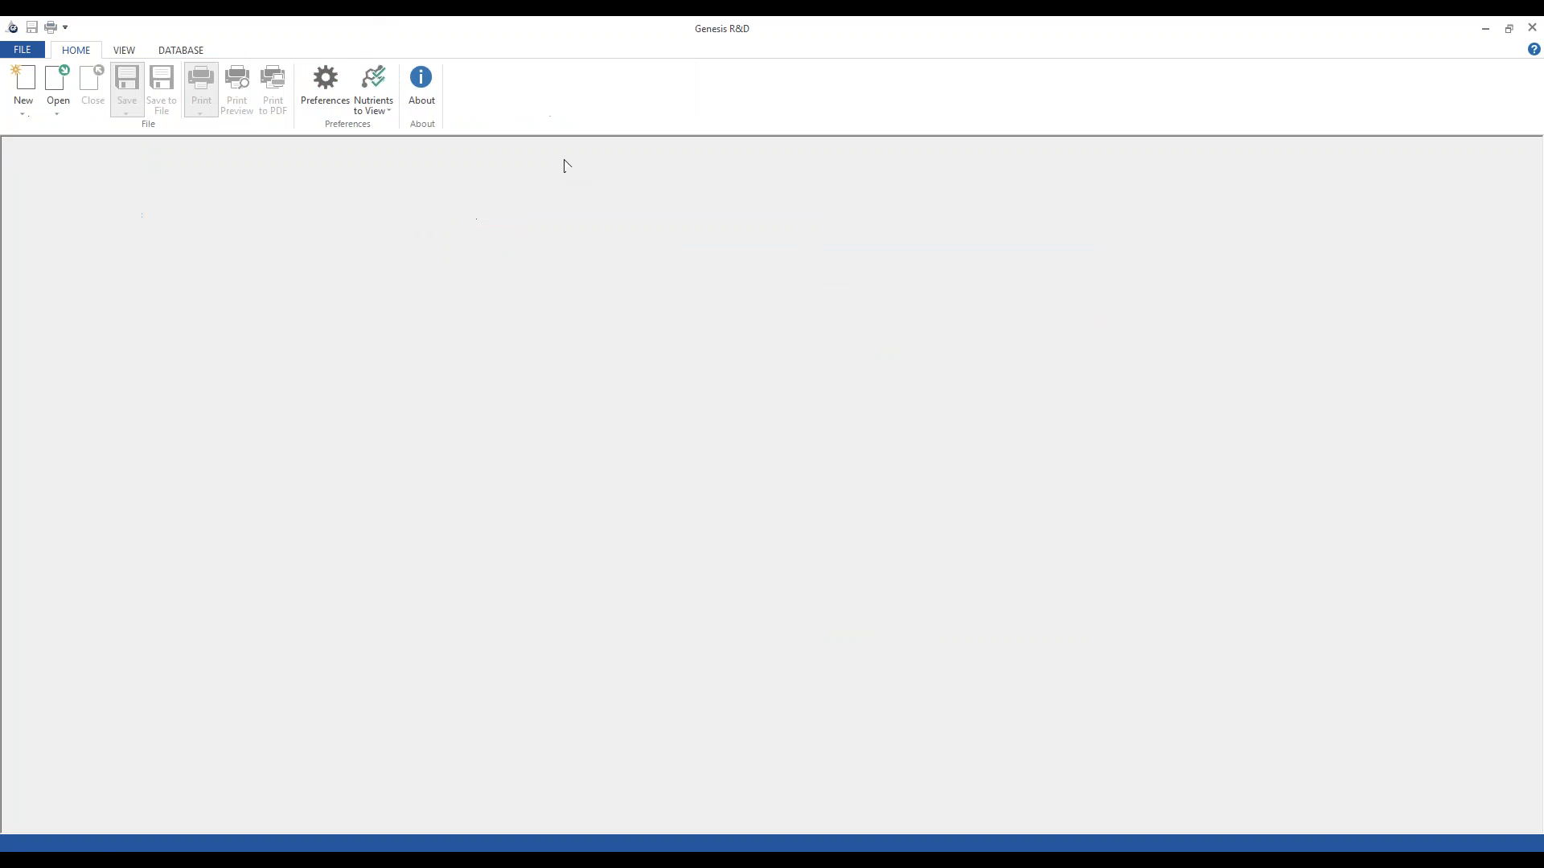
# Mark the Canadian Nutrient File and UK Foods groups as excluded from searches in the preferences
pyautogui.click(315, 110)
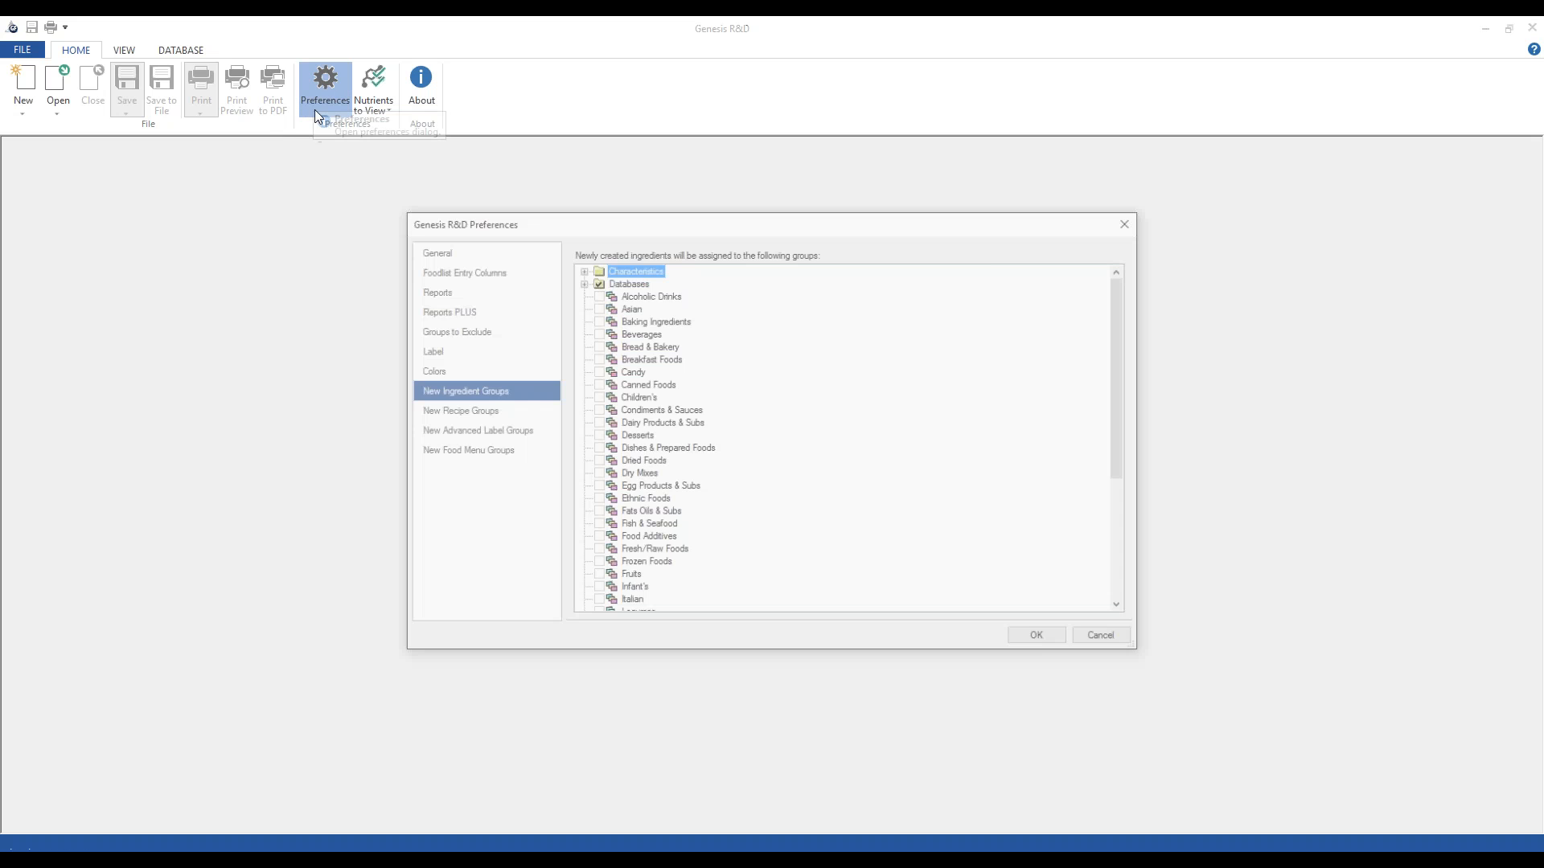
pyautogui.click(459, 338)
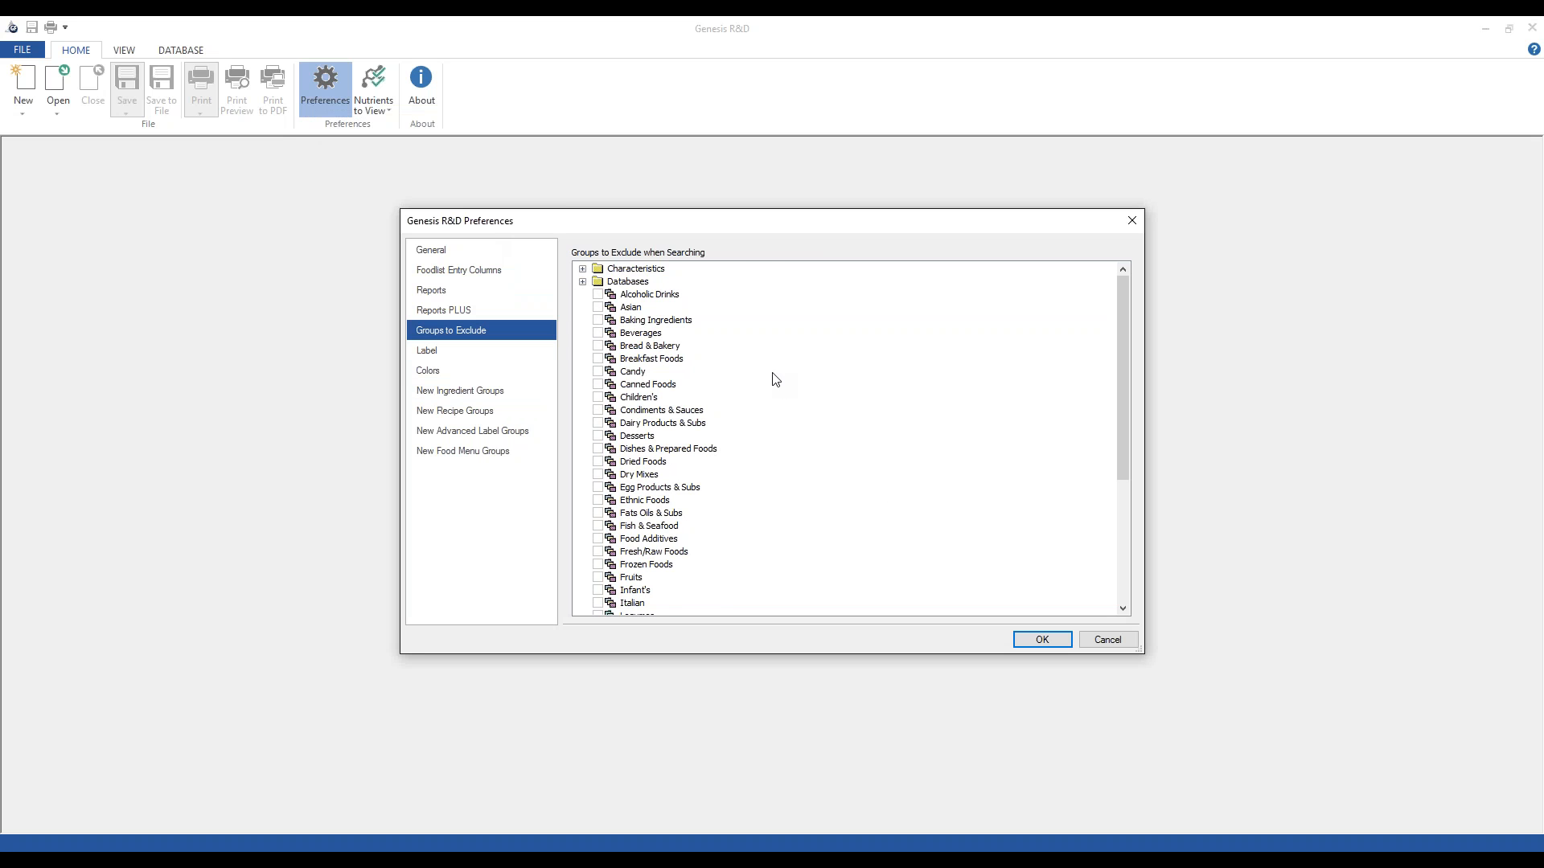
pyautogui.click(583, 282)
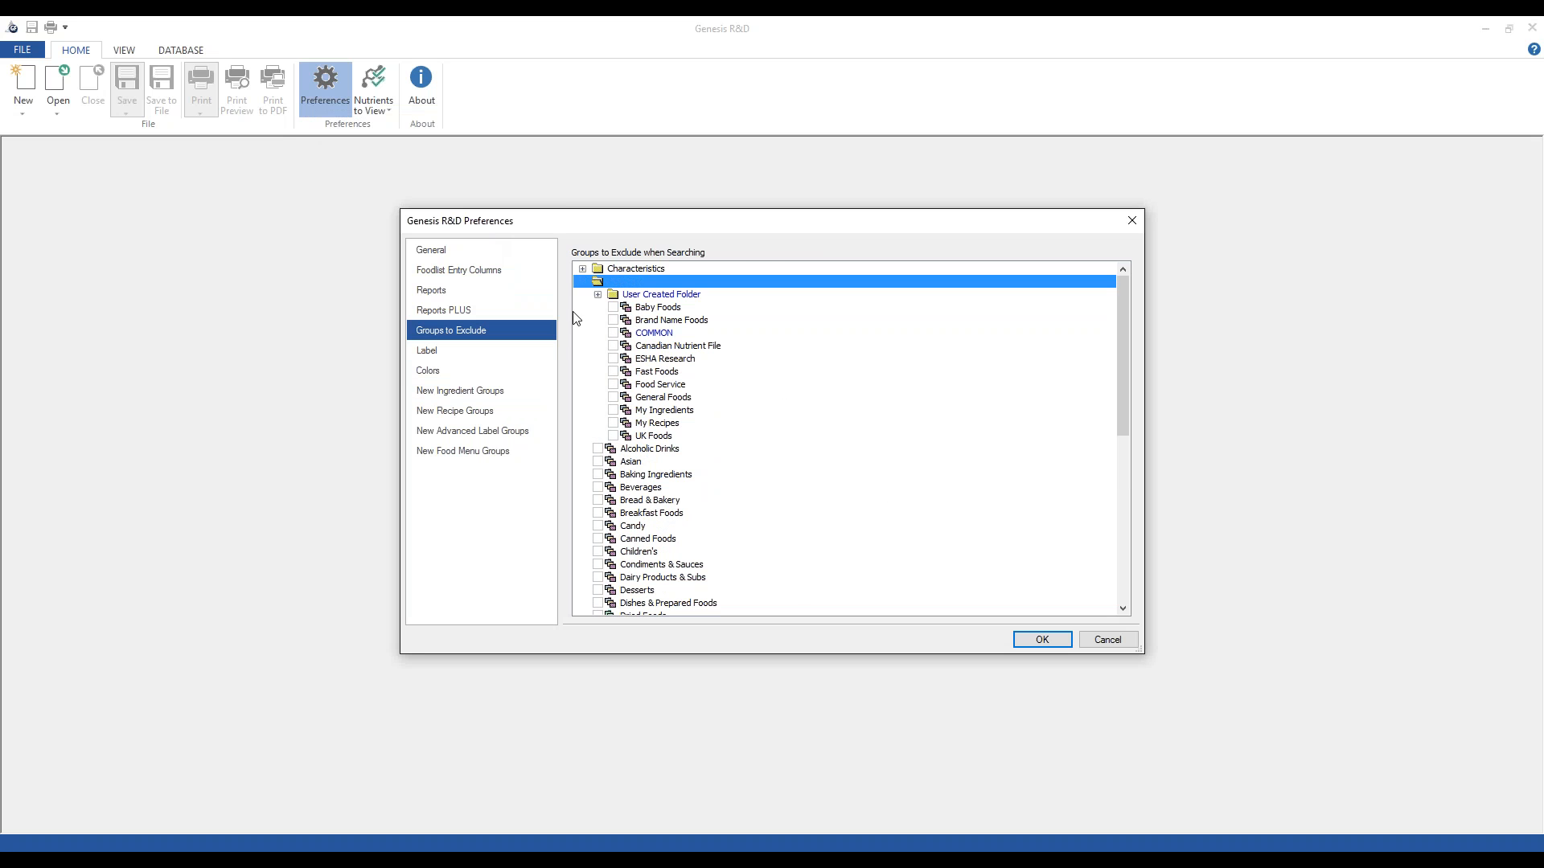
pyautogui.click(692, 348)
pyautogui.click(653, 436)
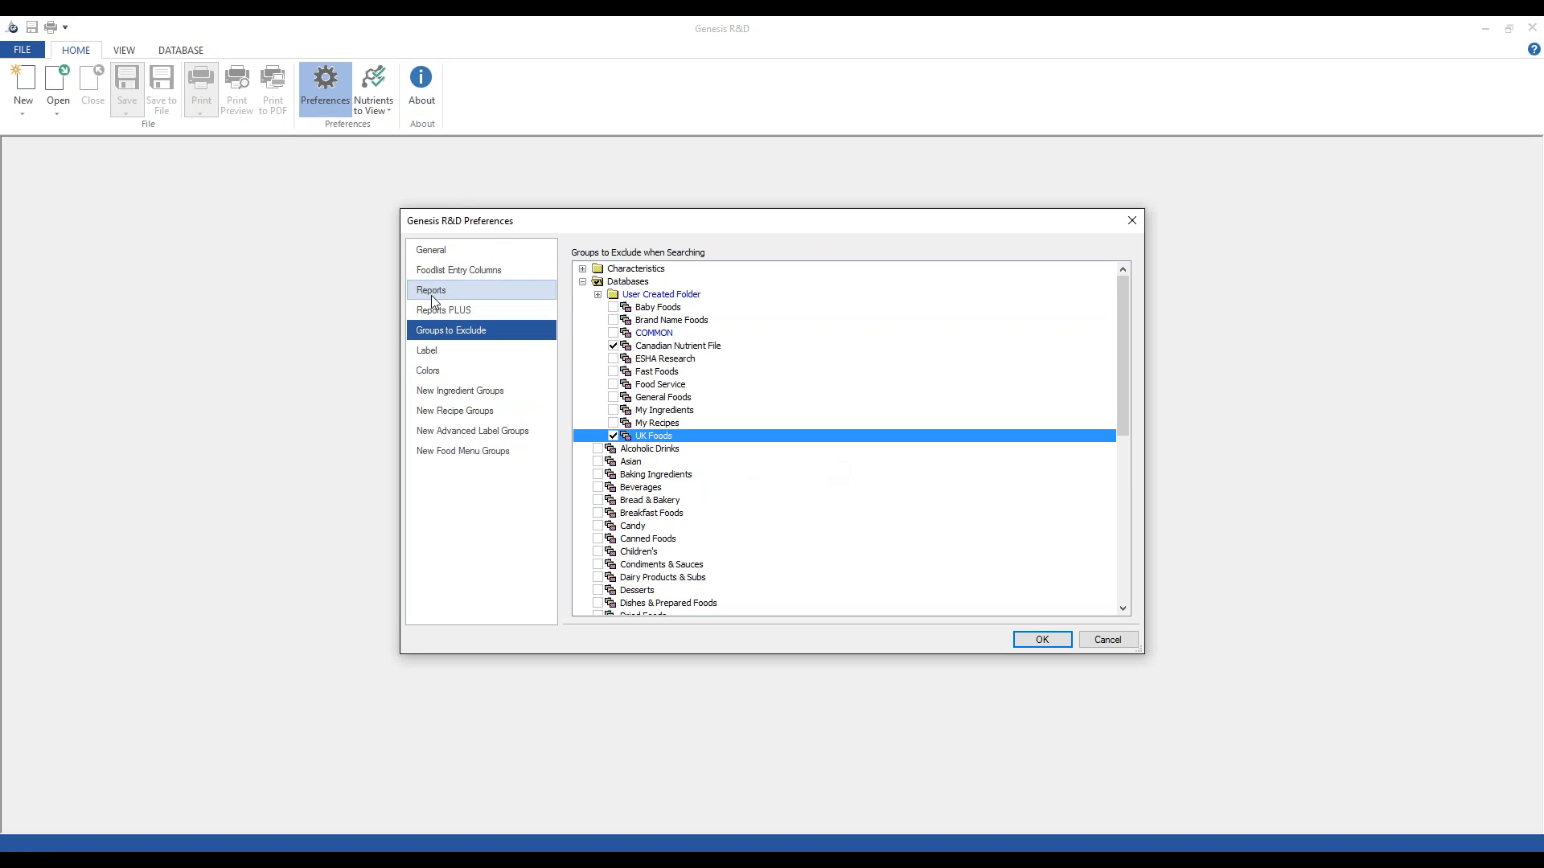
# Clear the Canadian Nutrient File and UK Foods exclusions, expand User Created Folder to view its group, and accept the preferences
pyautogui.click(613, 346)
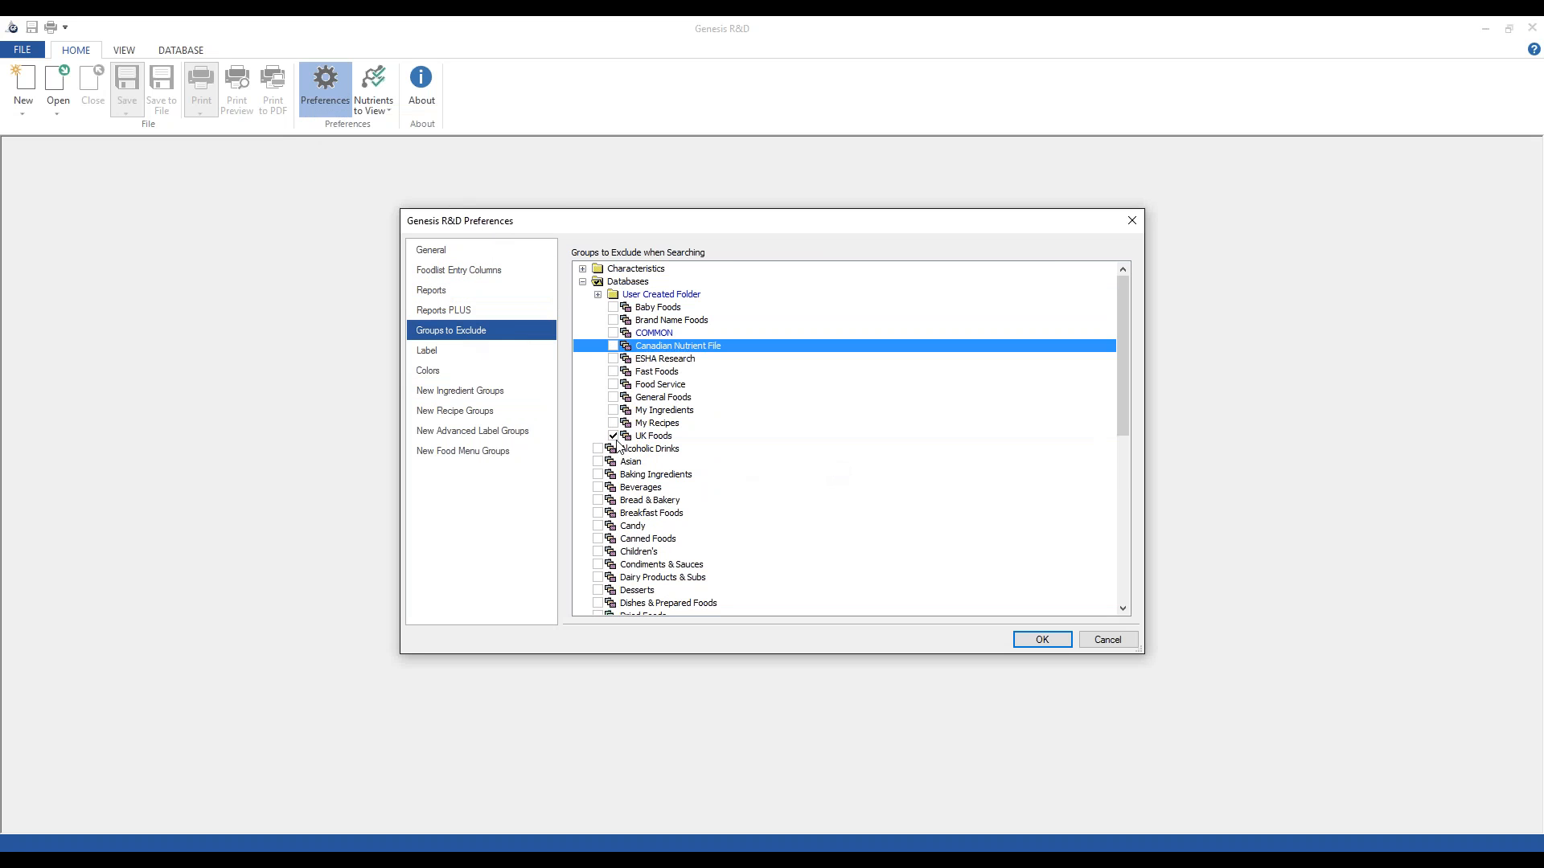
pyautogui.click(614, 436)
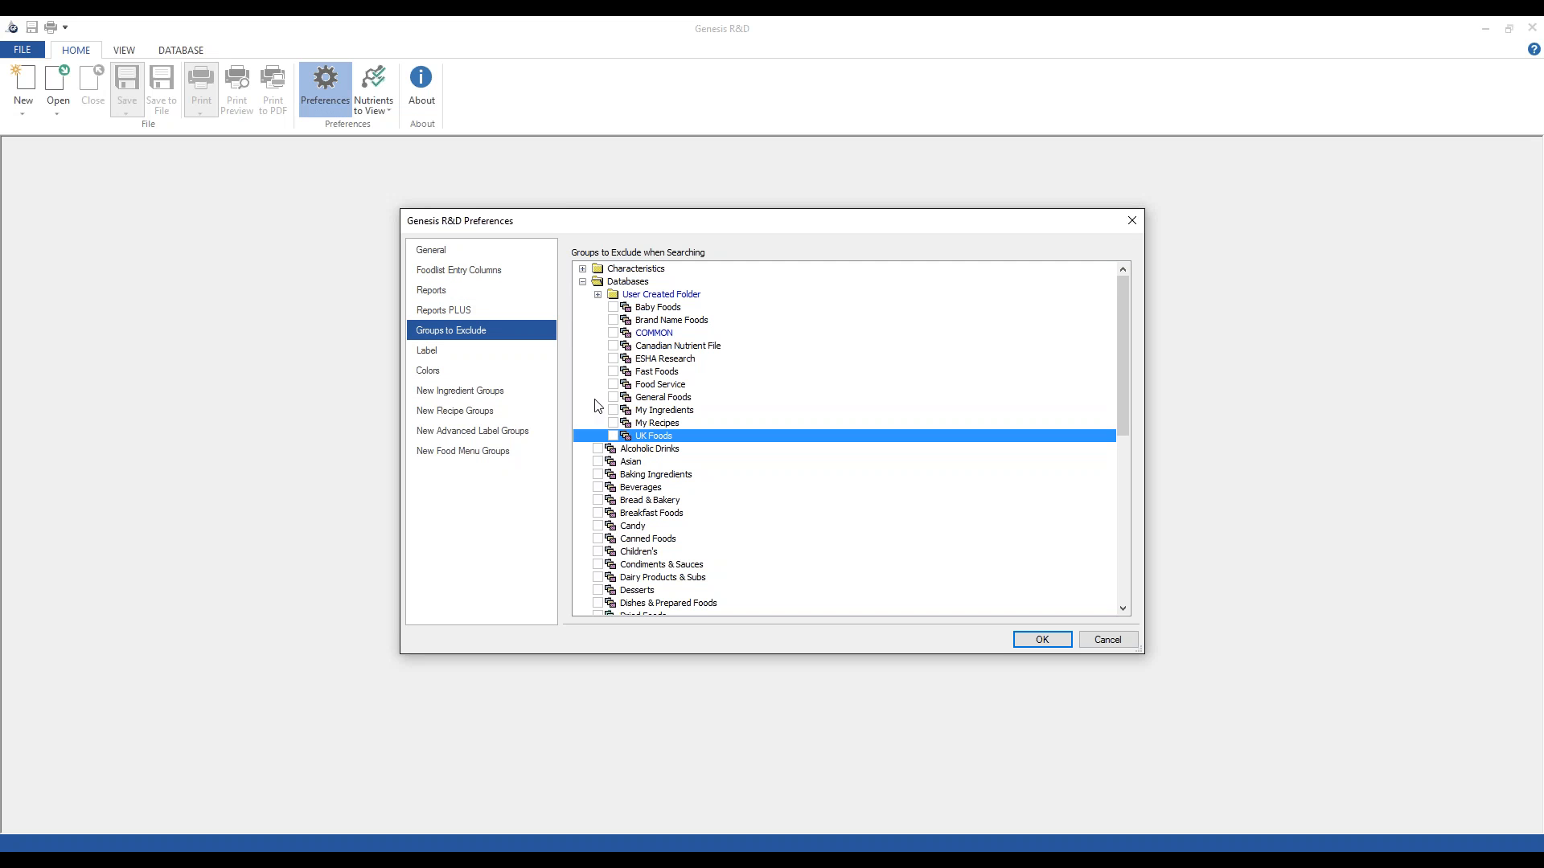
pyautogui.click(598, 295)
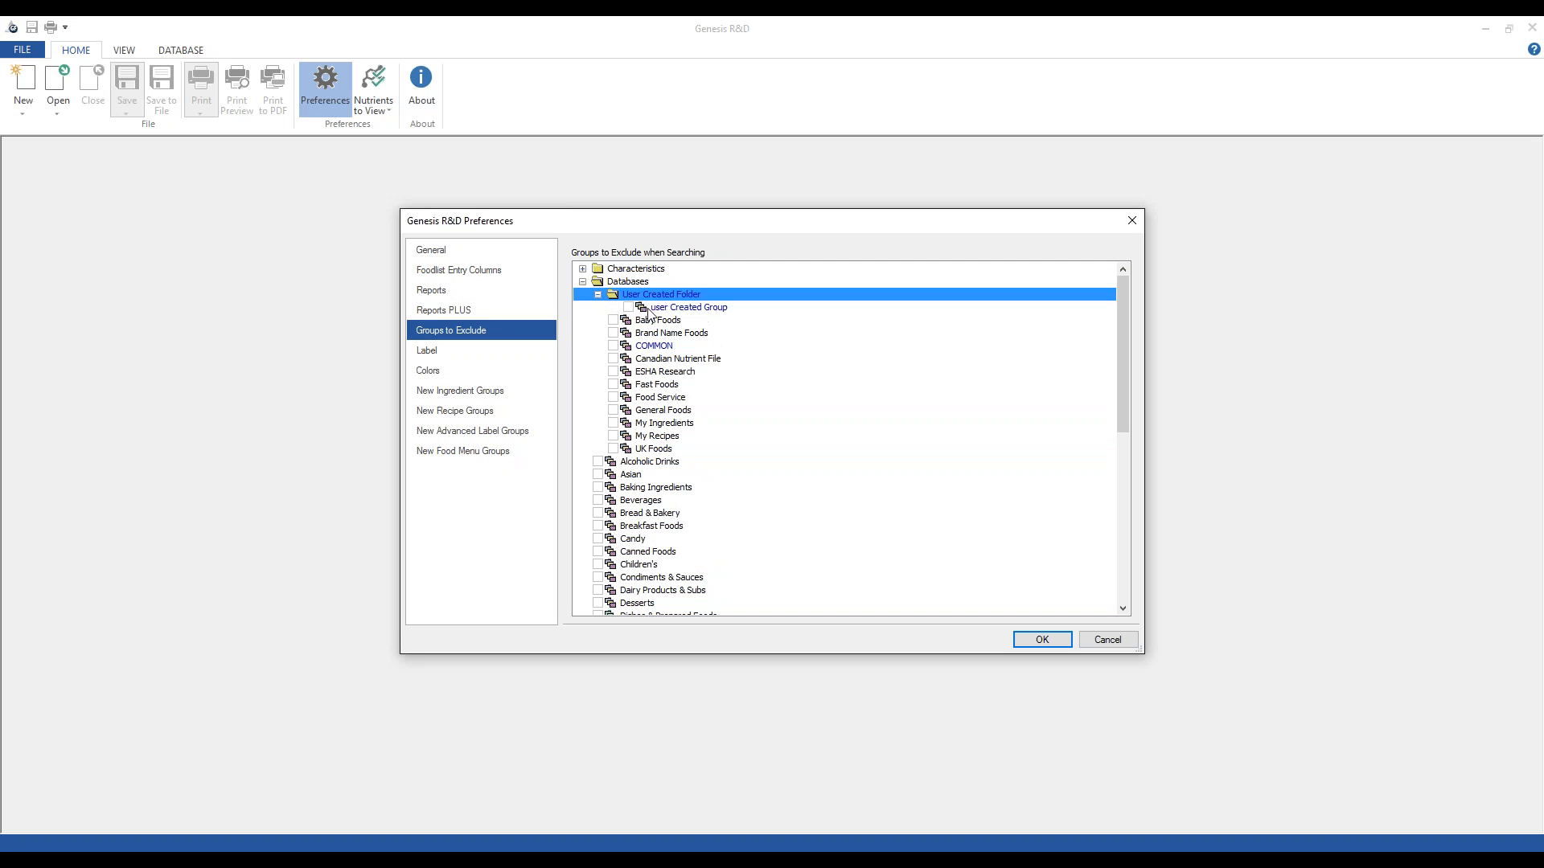
pyautogui.click(1064, 645)
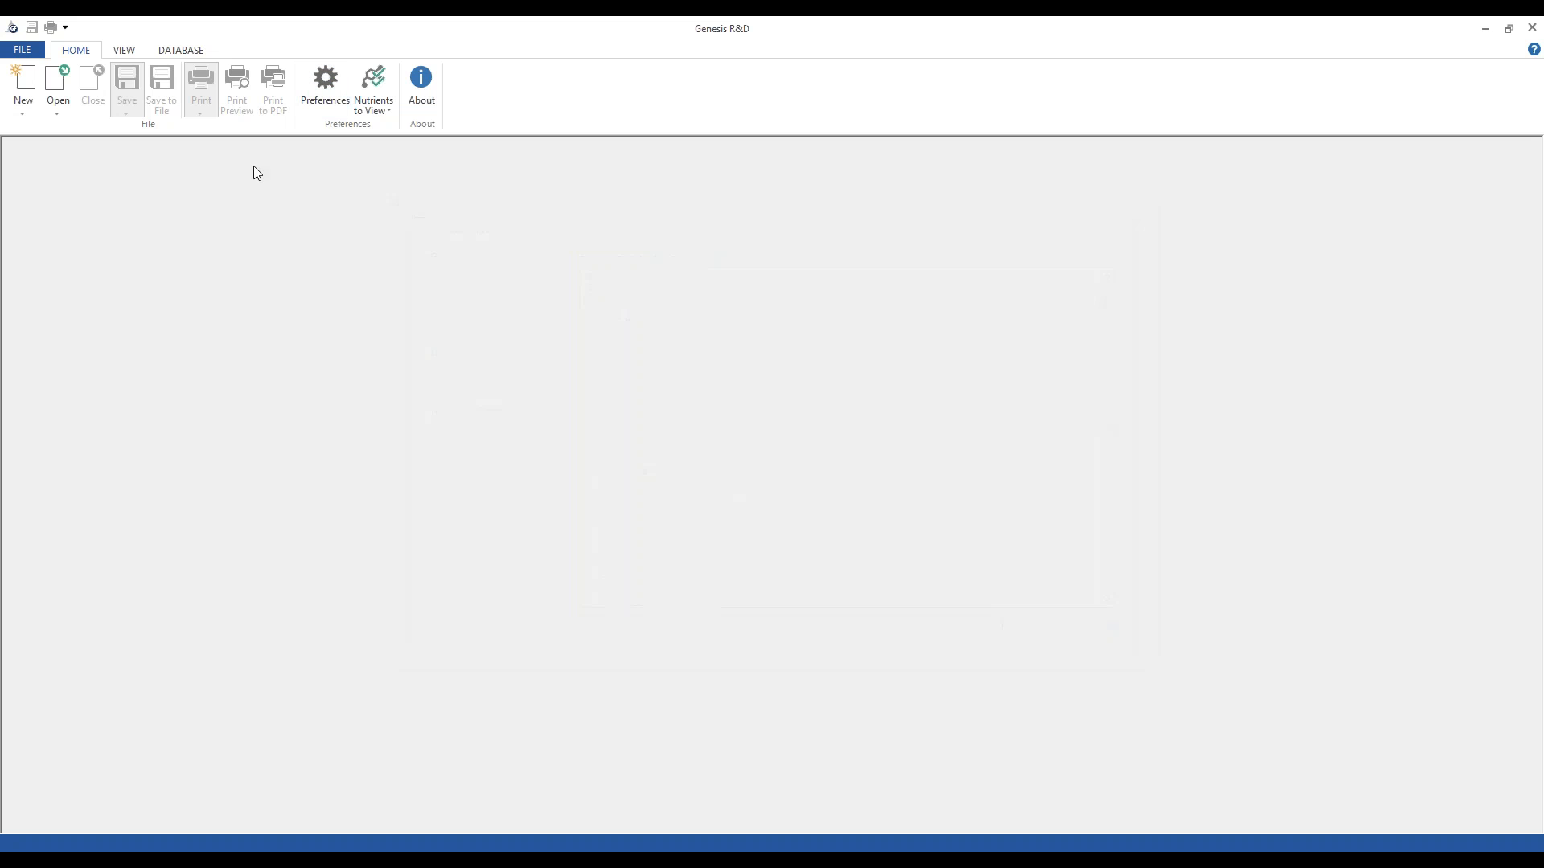
# Add a new group named "Retired" to User Created Folder under Databases in the database groups
pyautogui.click(181, 50)
pyautogui.click(23, 85)
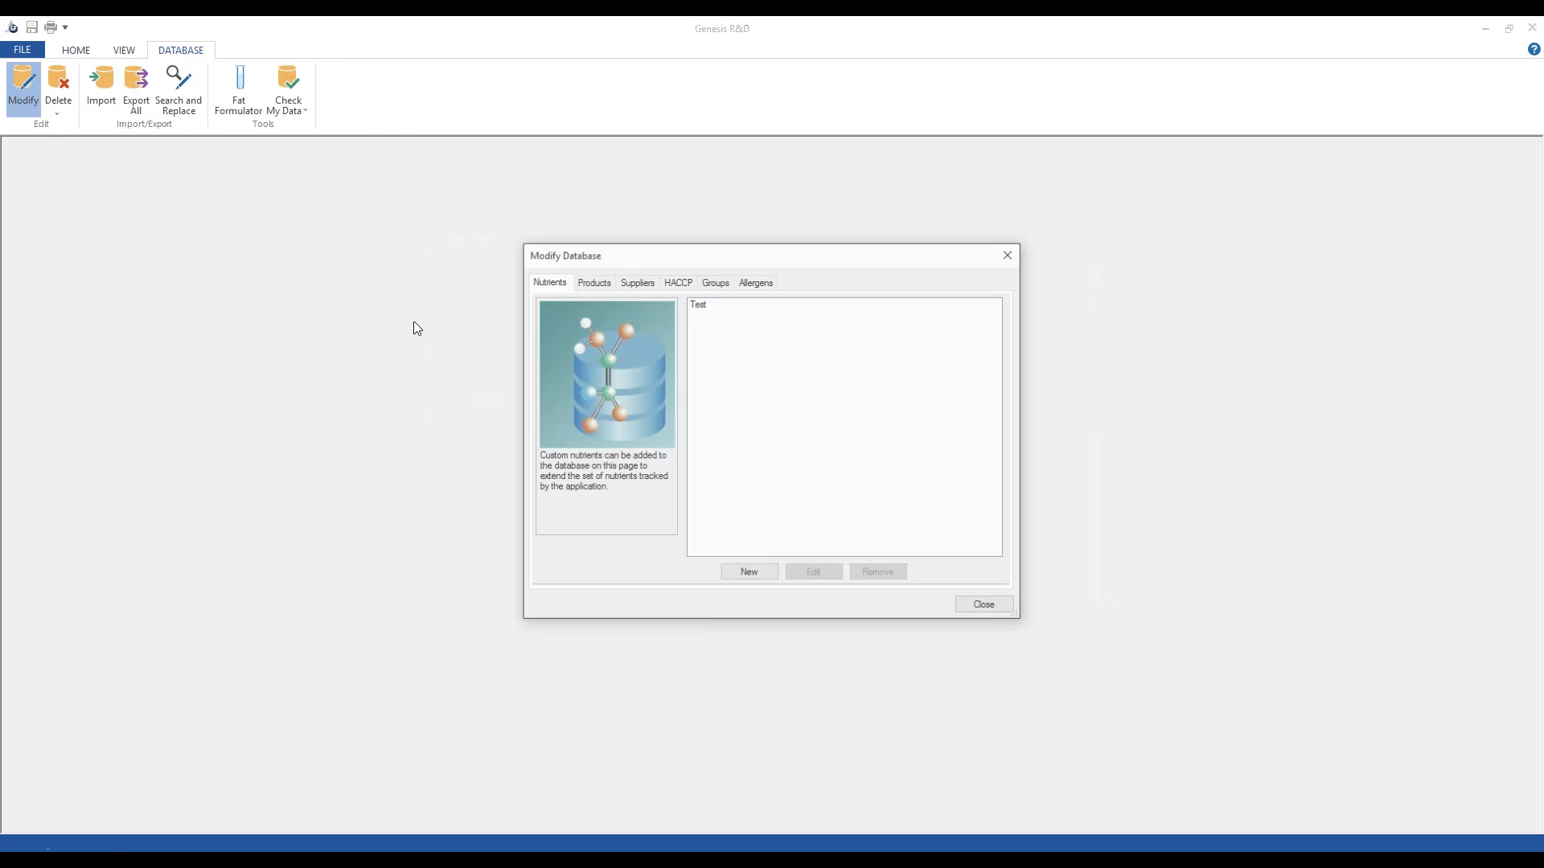
pyautogui.click(714, 282)
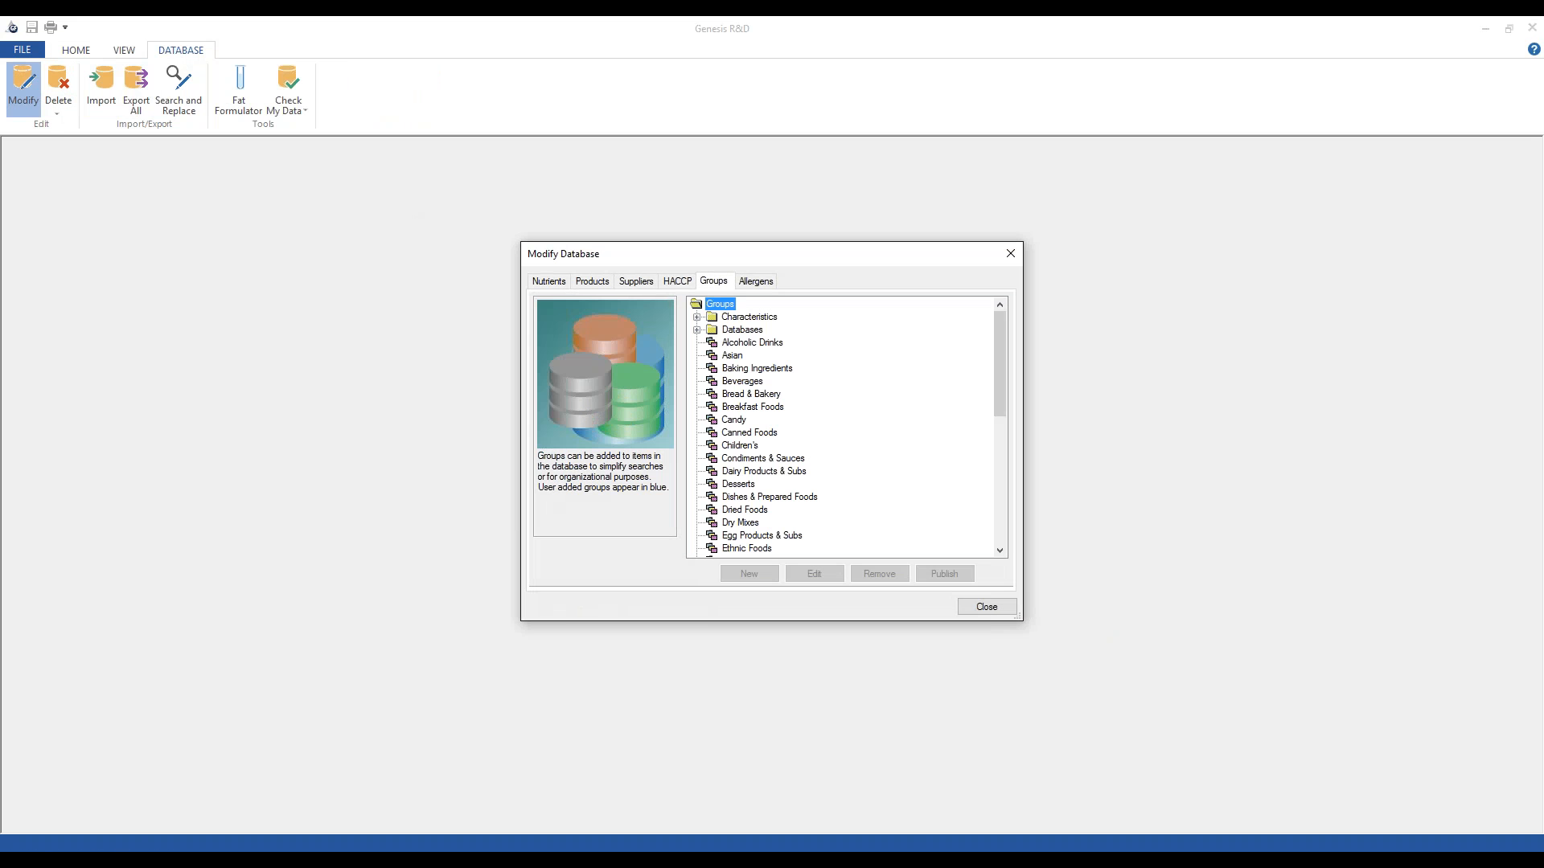
pyautogui.click(698, 330)
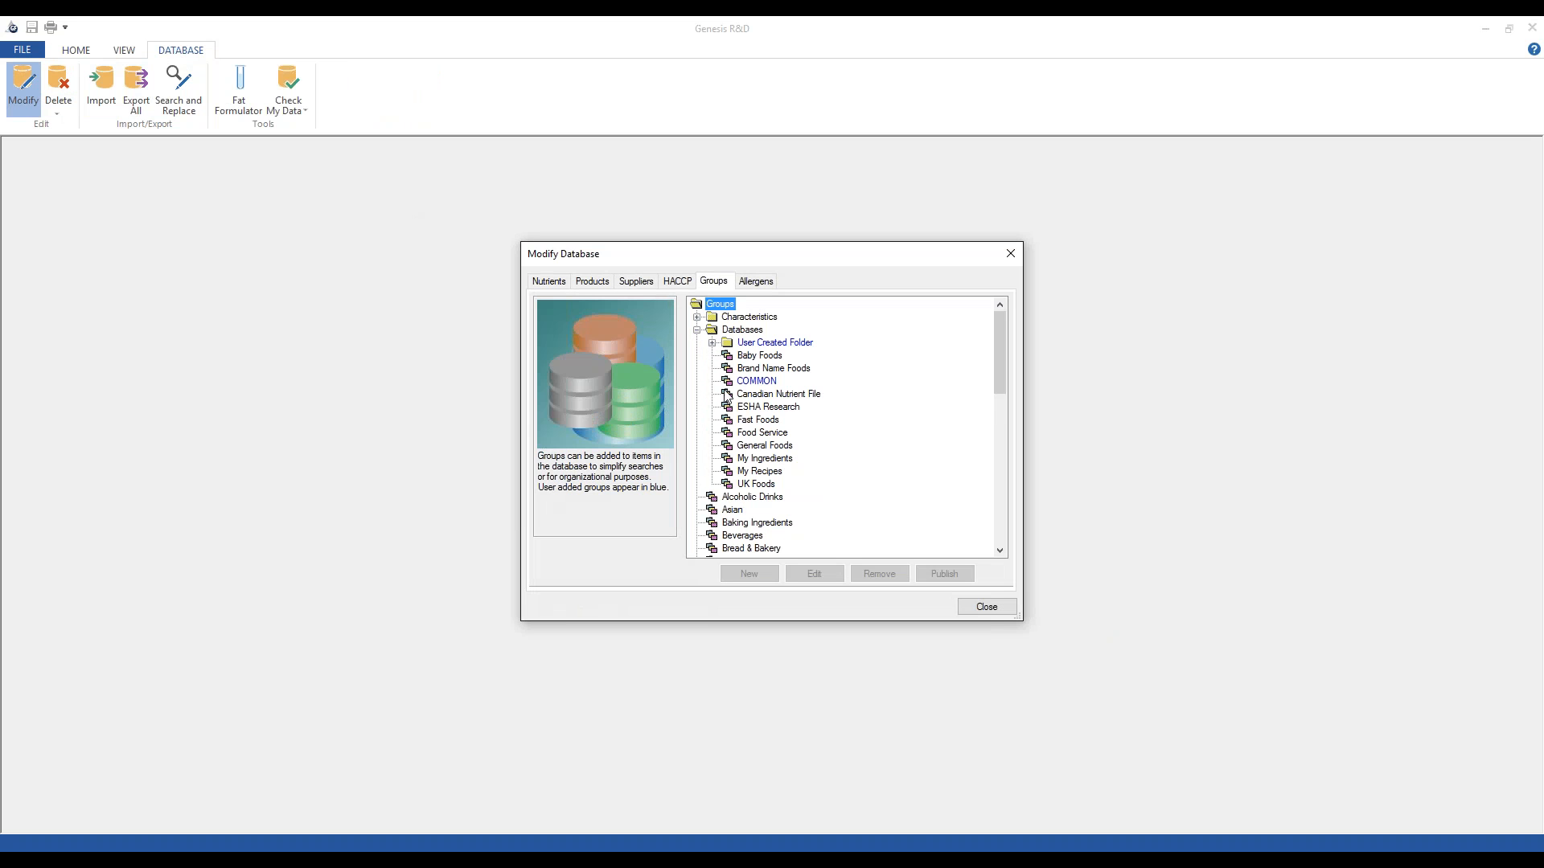
pyautogui.click(713, 343)
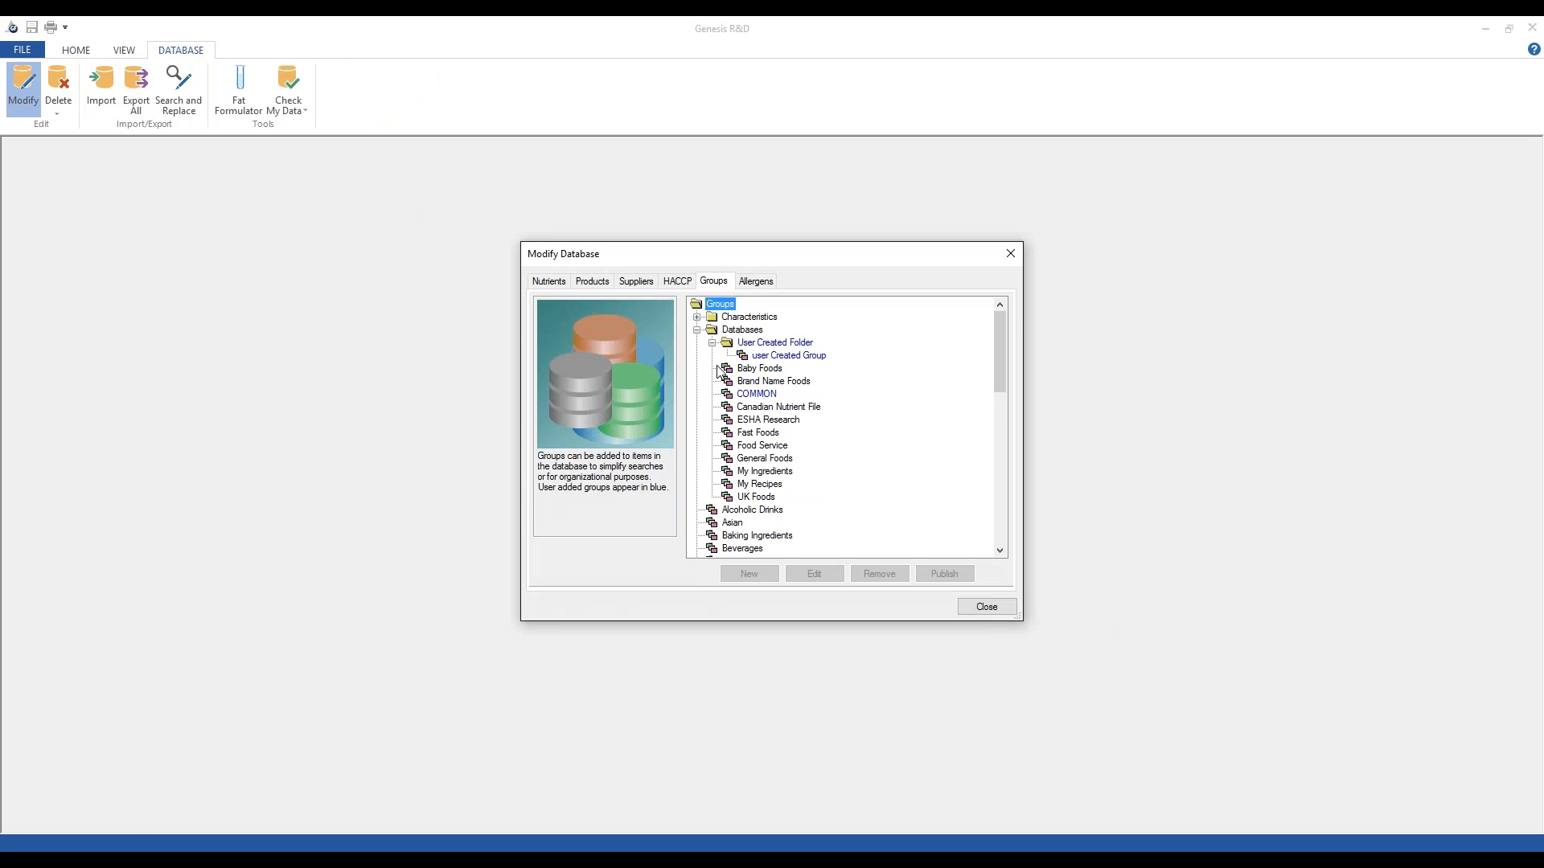
pyautogui.click(777, 343)
pyautogui.click(750, 575)
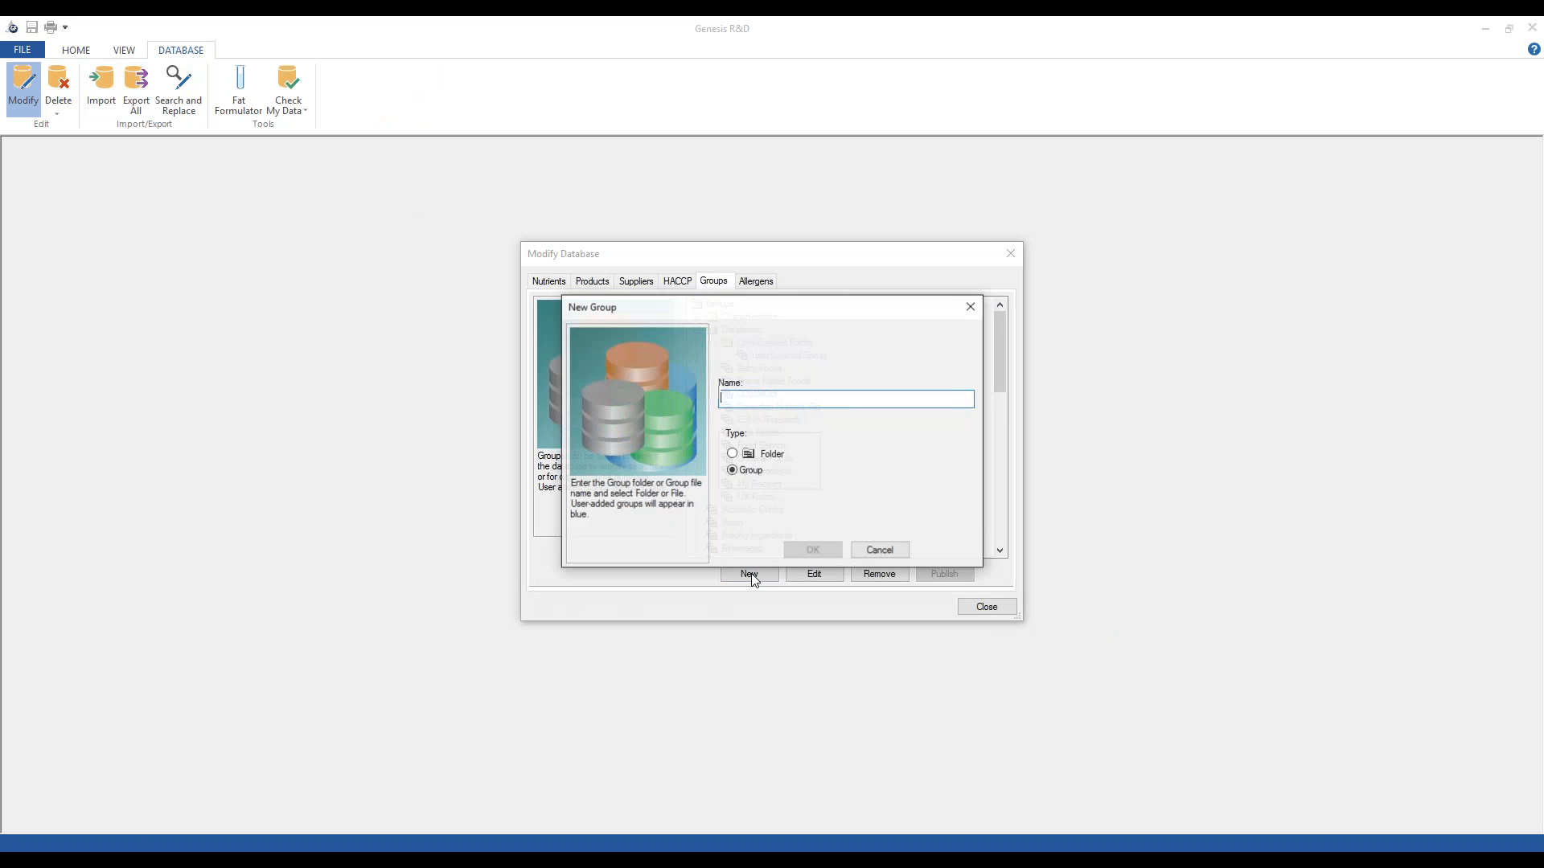
pyautogui.write('Re')
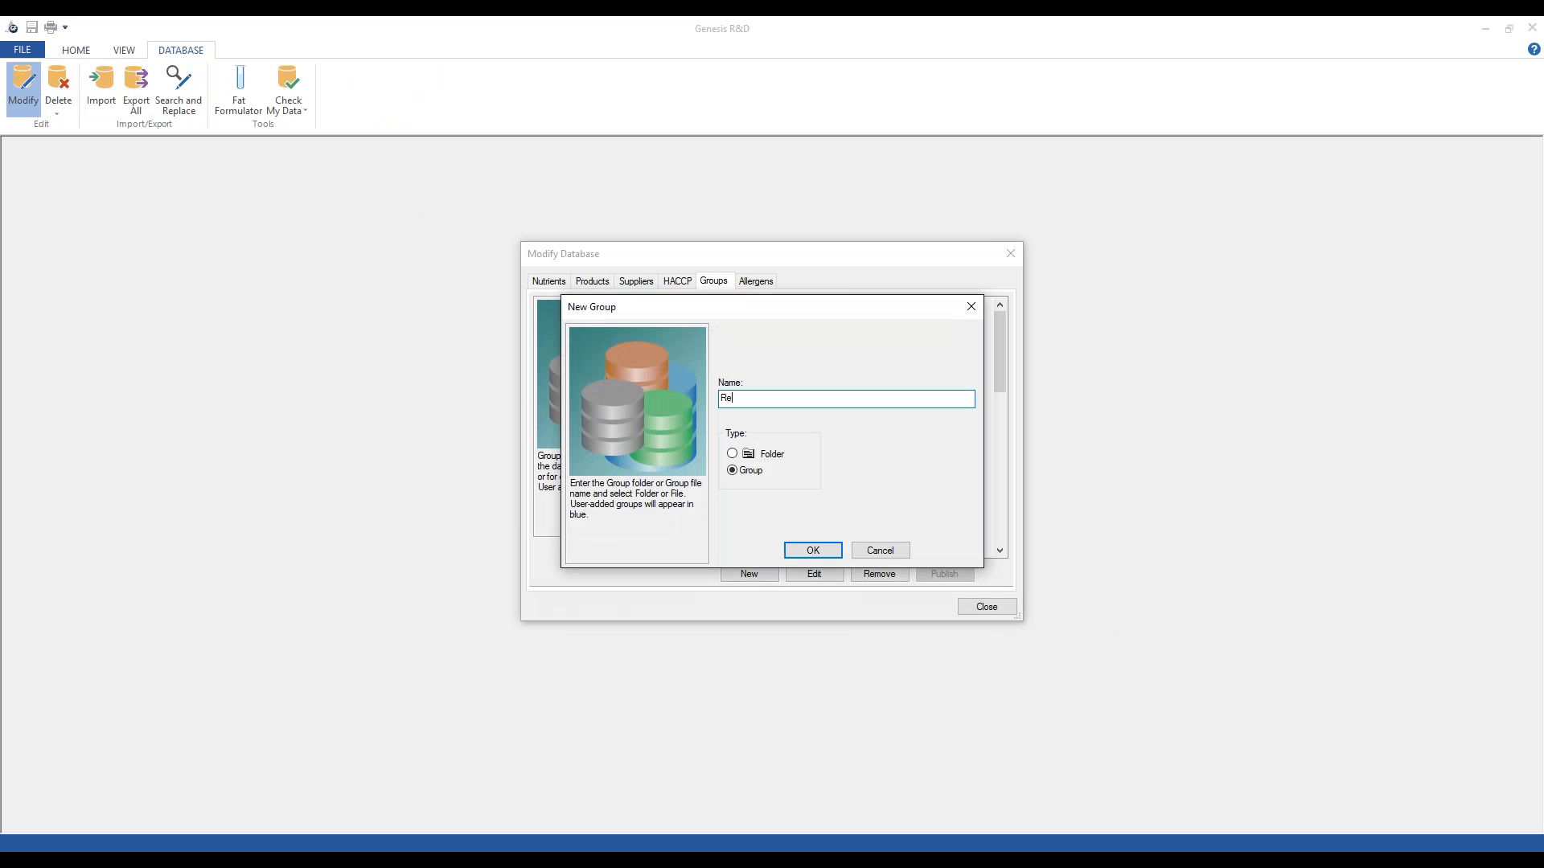
pyautogui.write('tired')
pyautogui.press('Return')
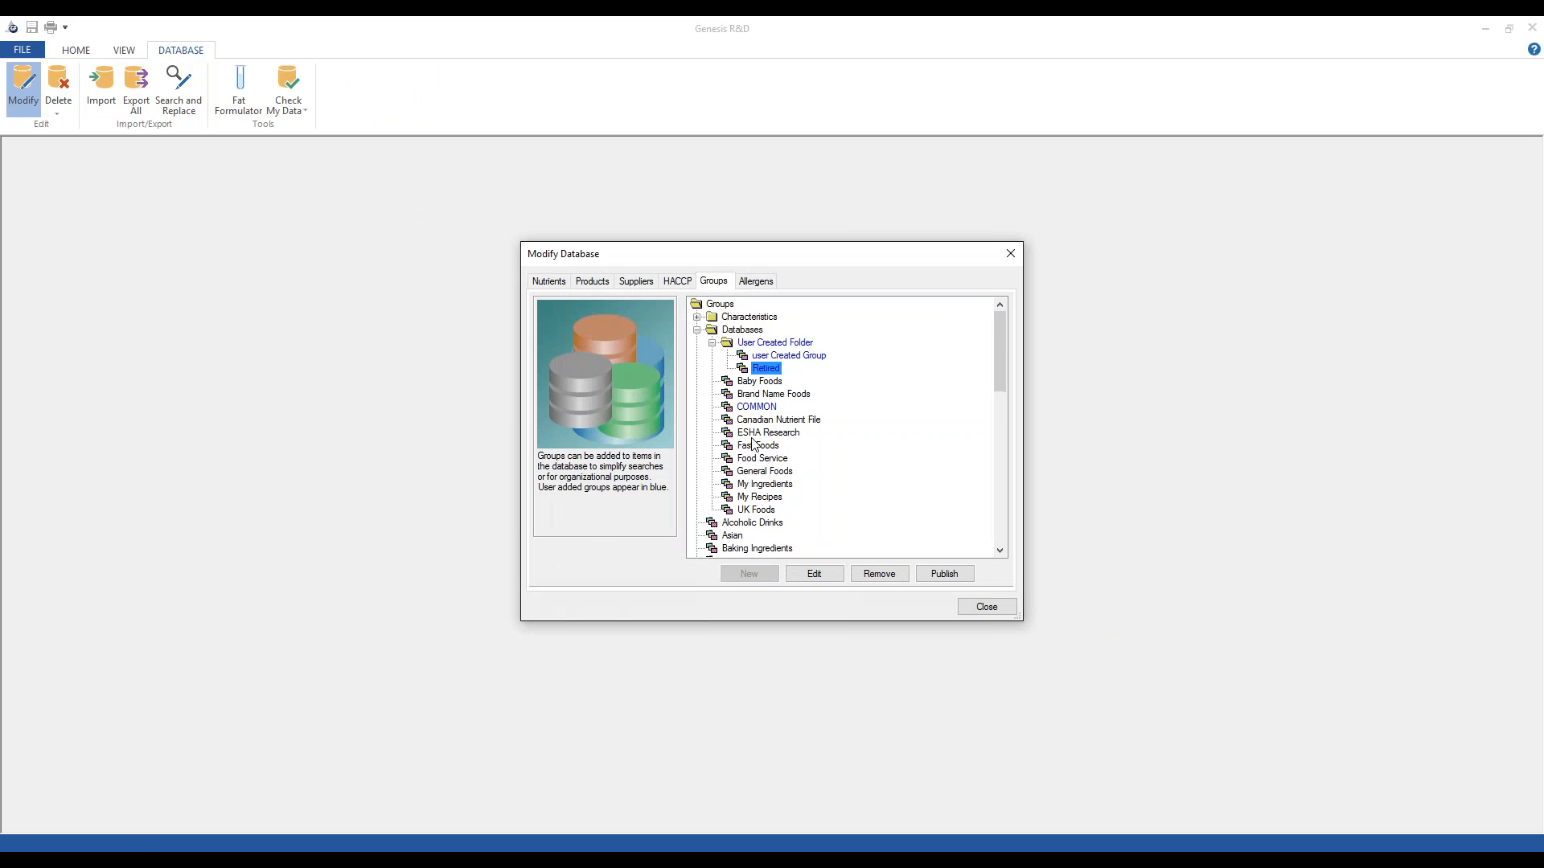
# Add a group named "In Production" to User Created Folder, and close the database modification dialog
pyautogui.click(760, 434)
pyautogui.click(768, 343)
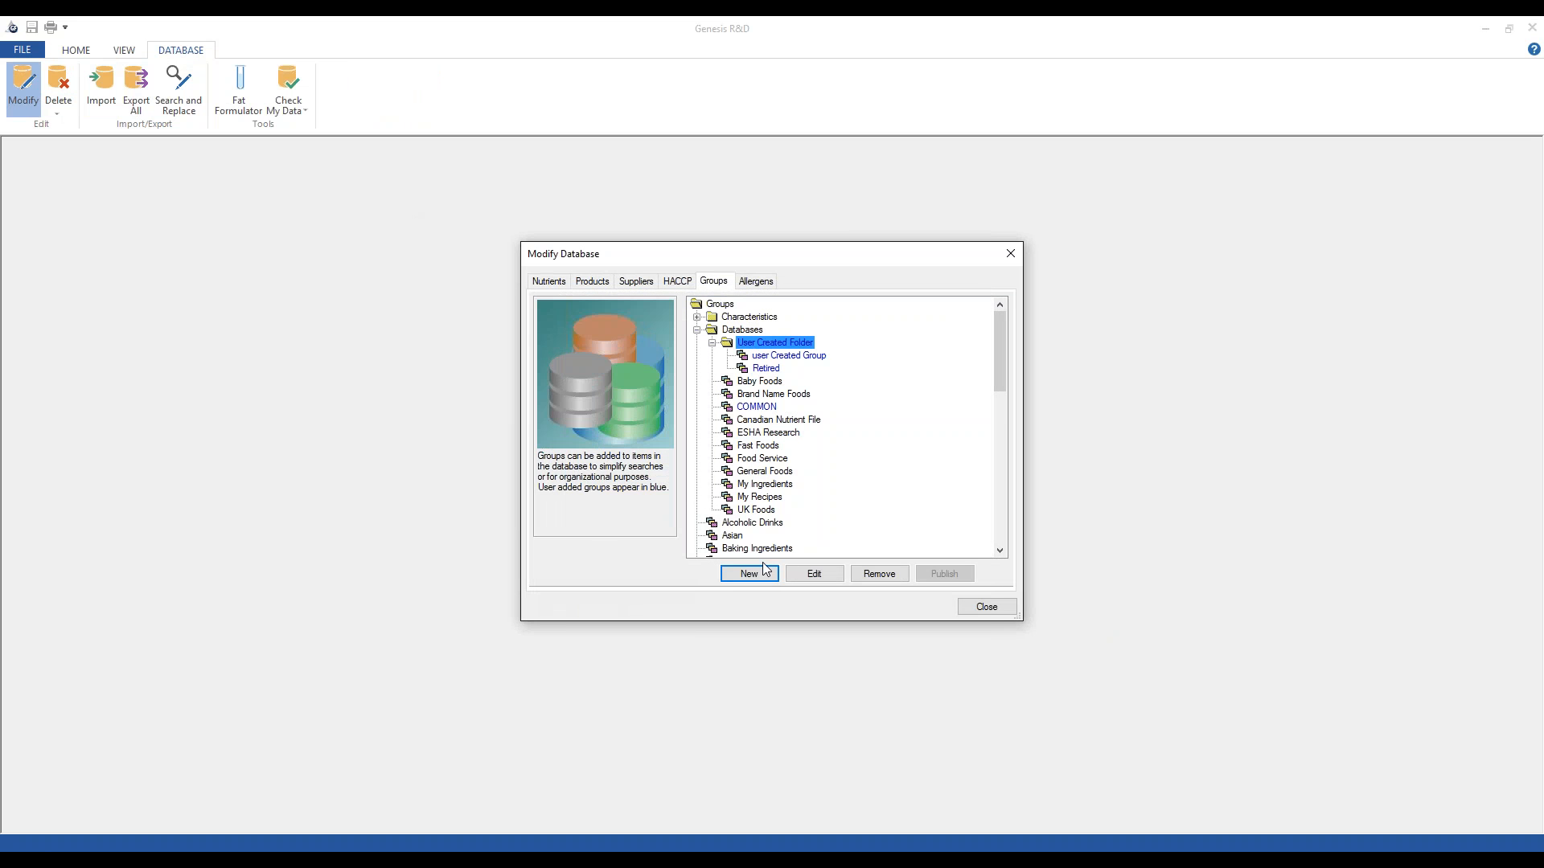
pyautogui.click(761, 572)
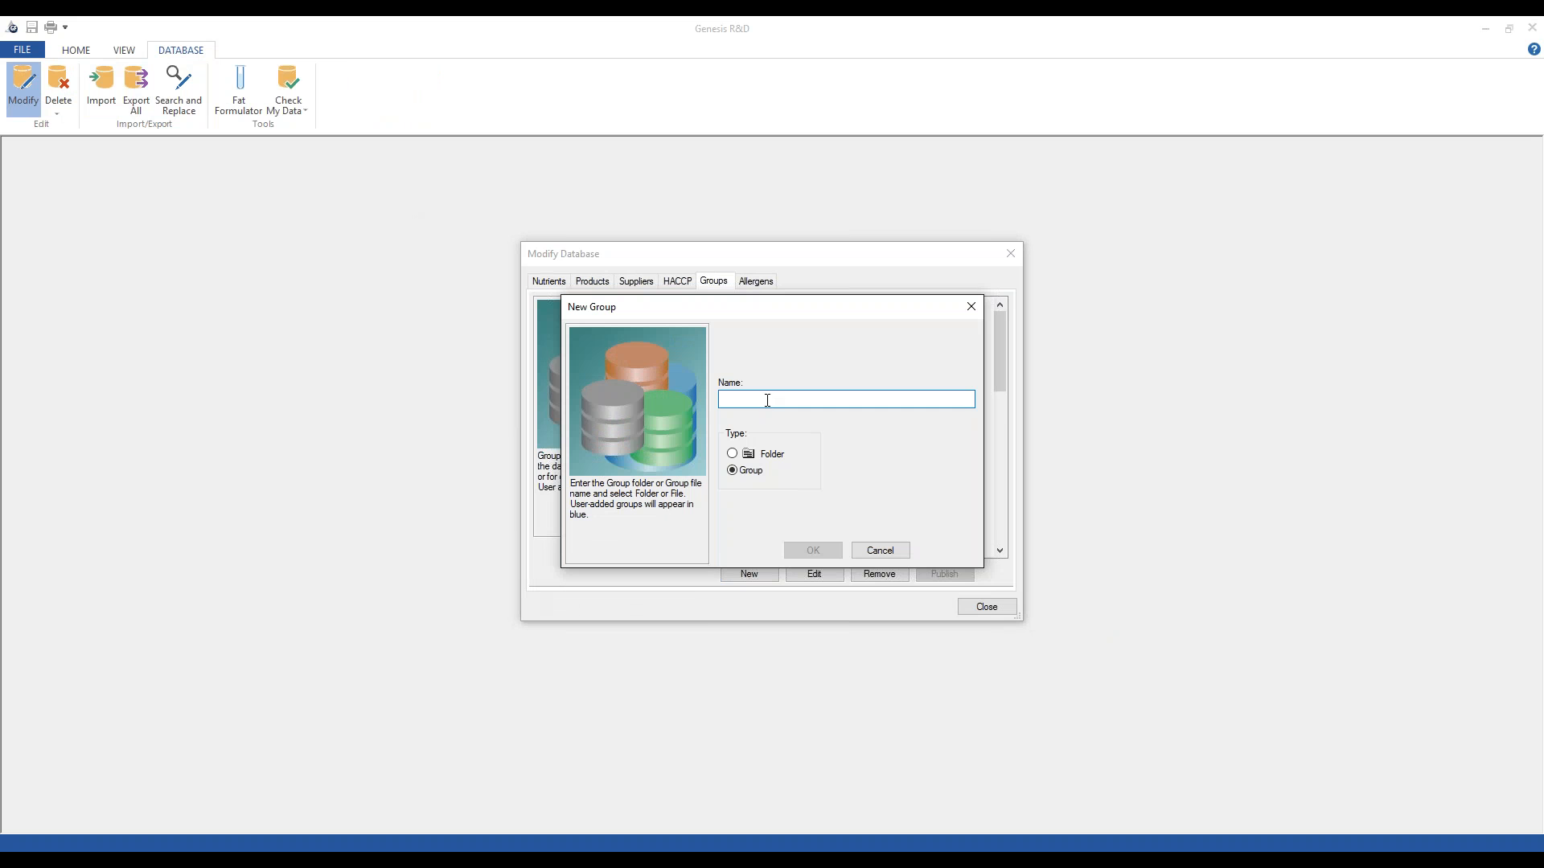
pyautogui.write('In Production')
pyautogui.click(812, 552)
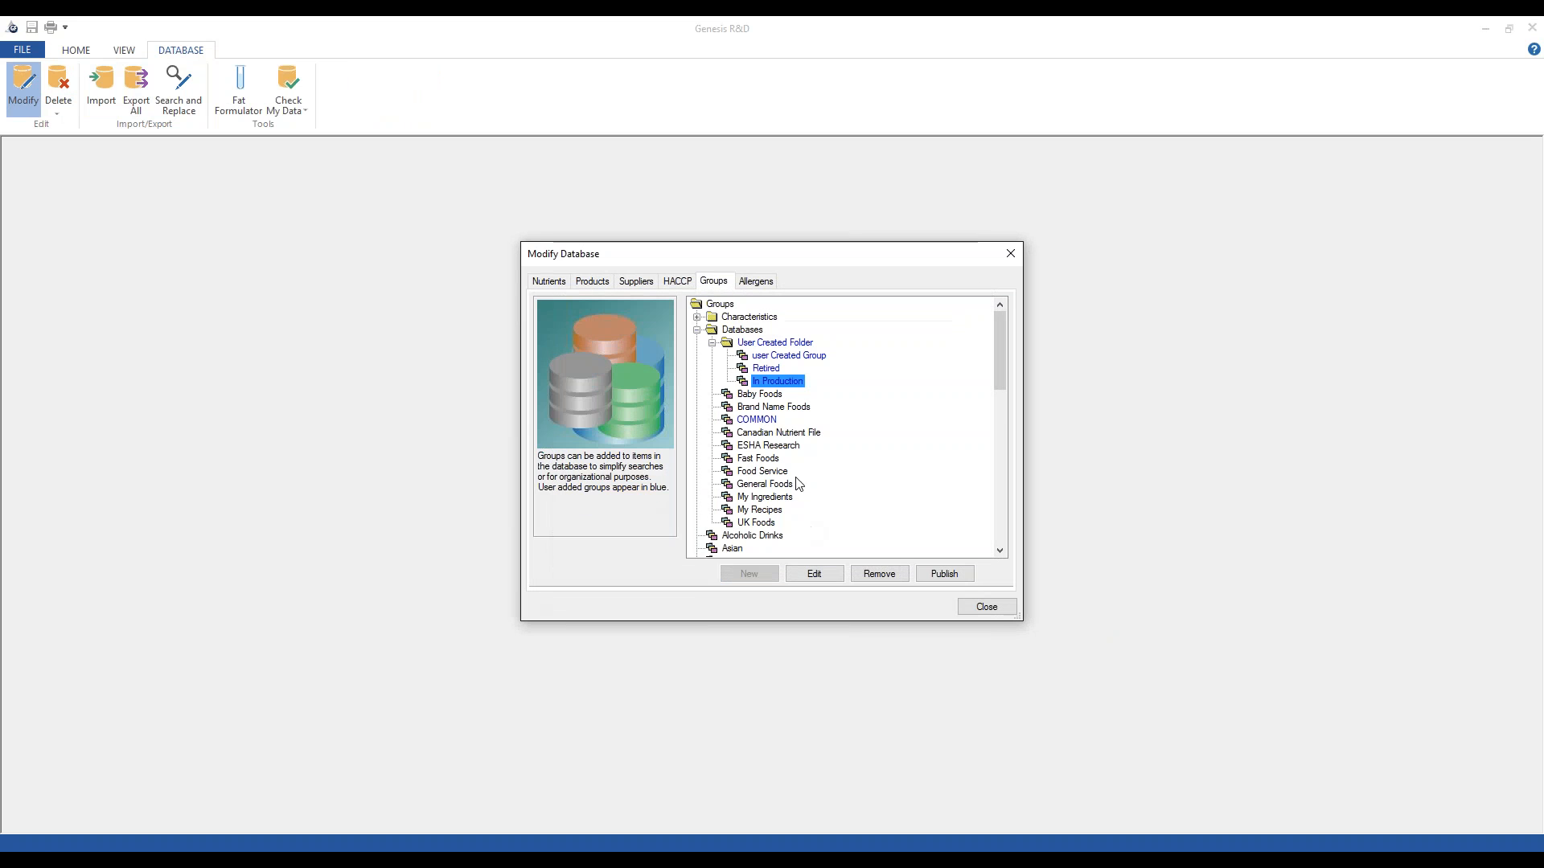
pyautogui.click(767, 407)
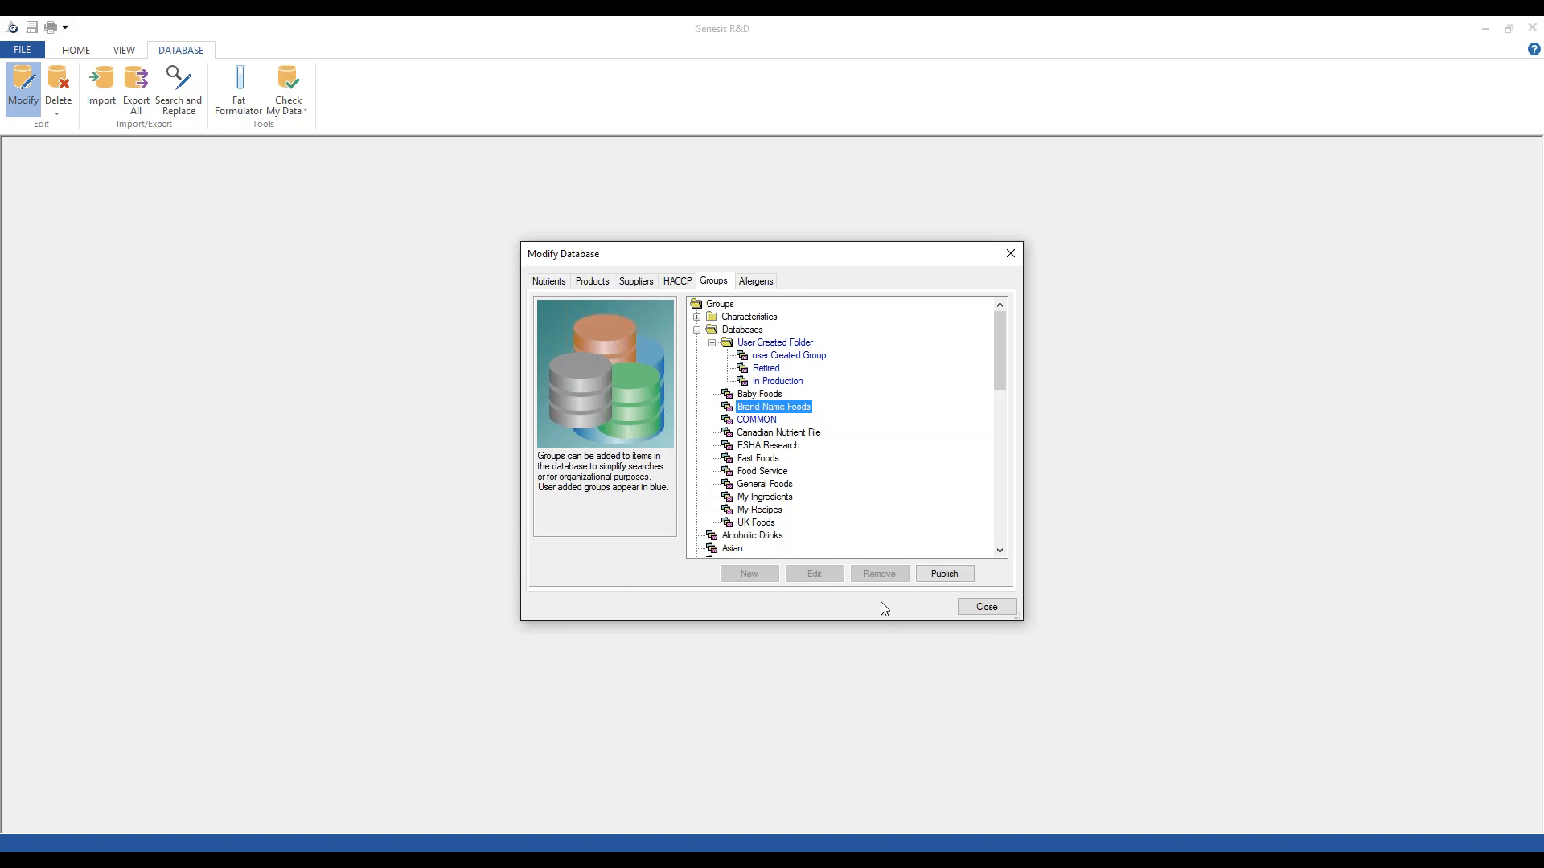
pyautogui.click(986, 607)
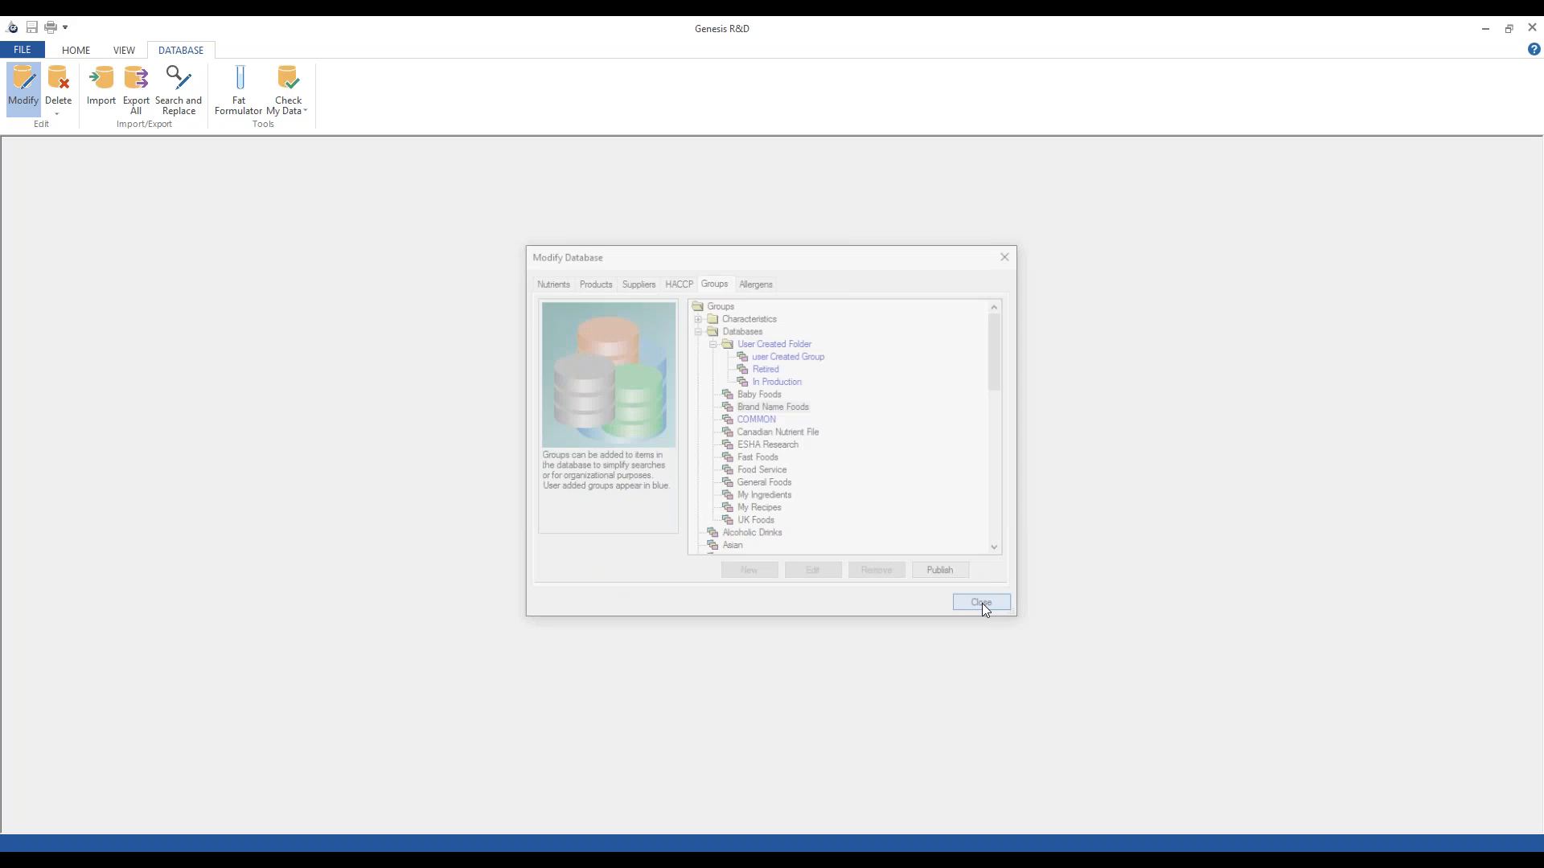
# Exclude the Retired group in User Created Folder from searches in the preferences, and accept the change
pyautogui.click(78, 50)
pyautogui.click(326, 88)
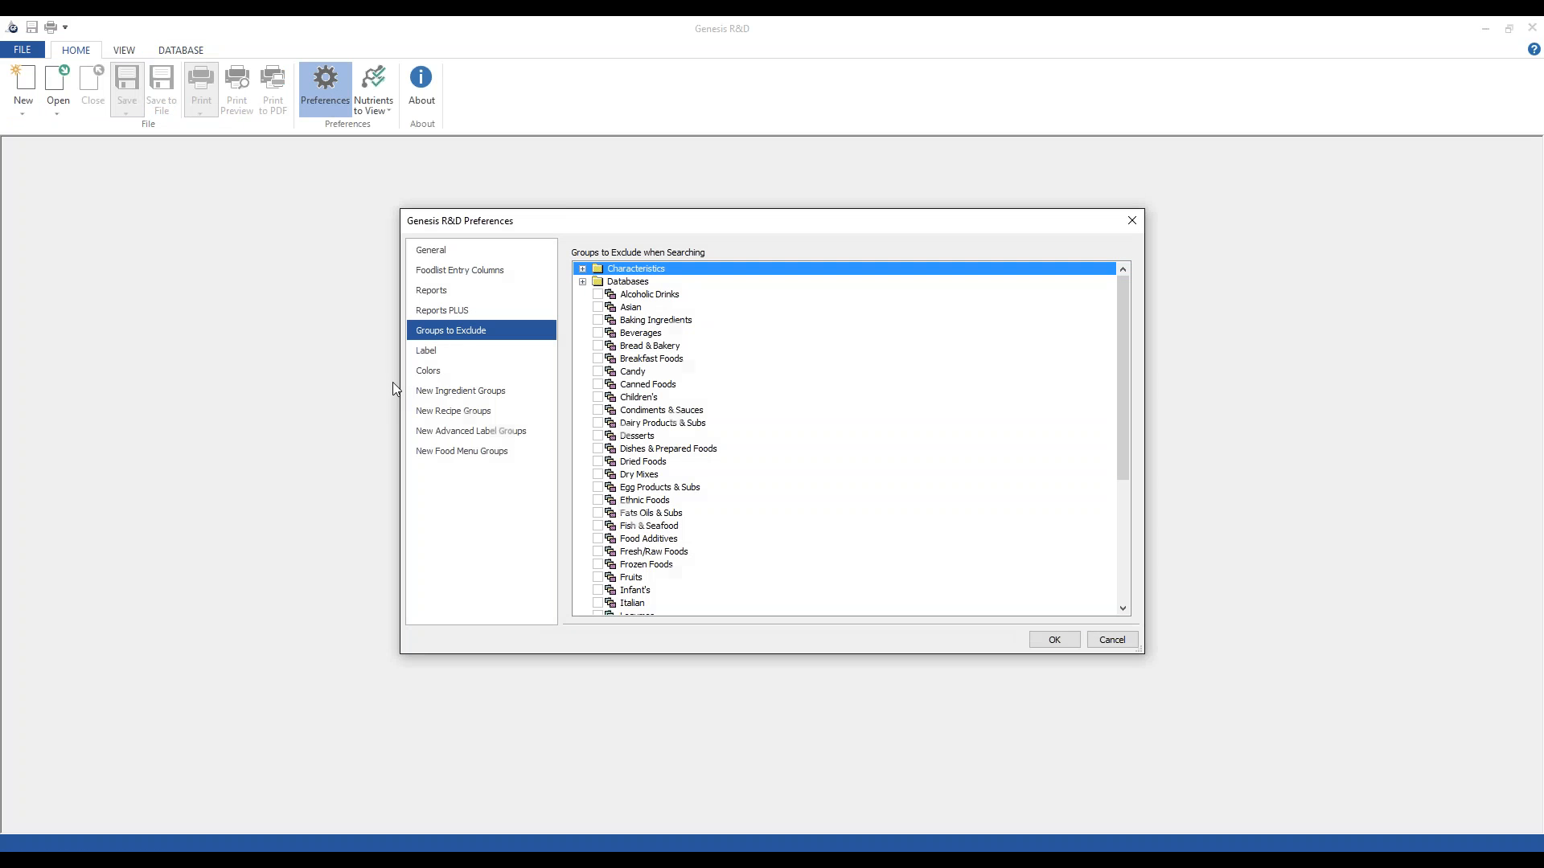
pyautogui.click(440, 337)
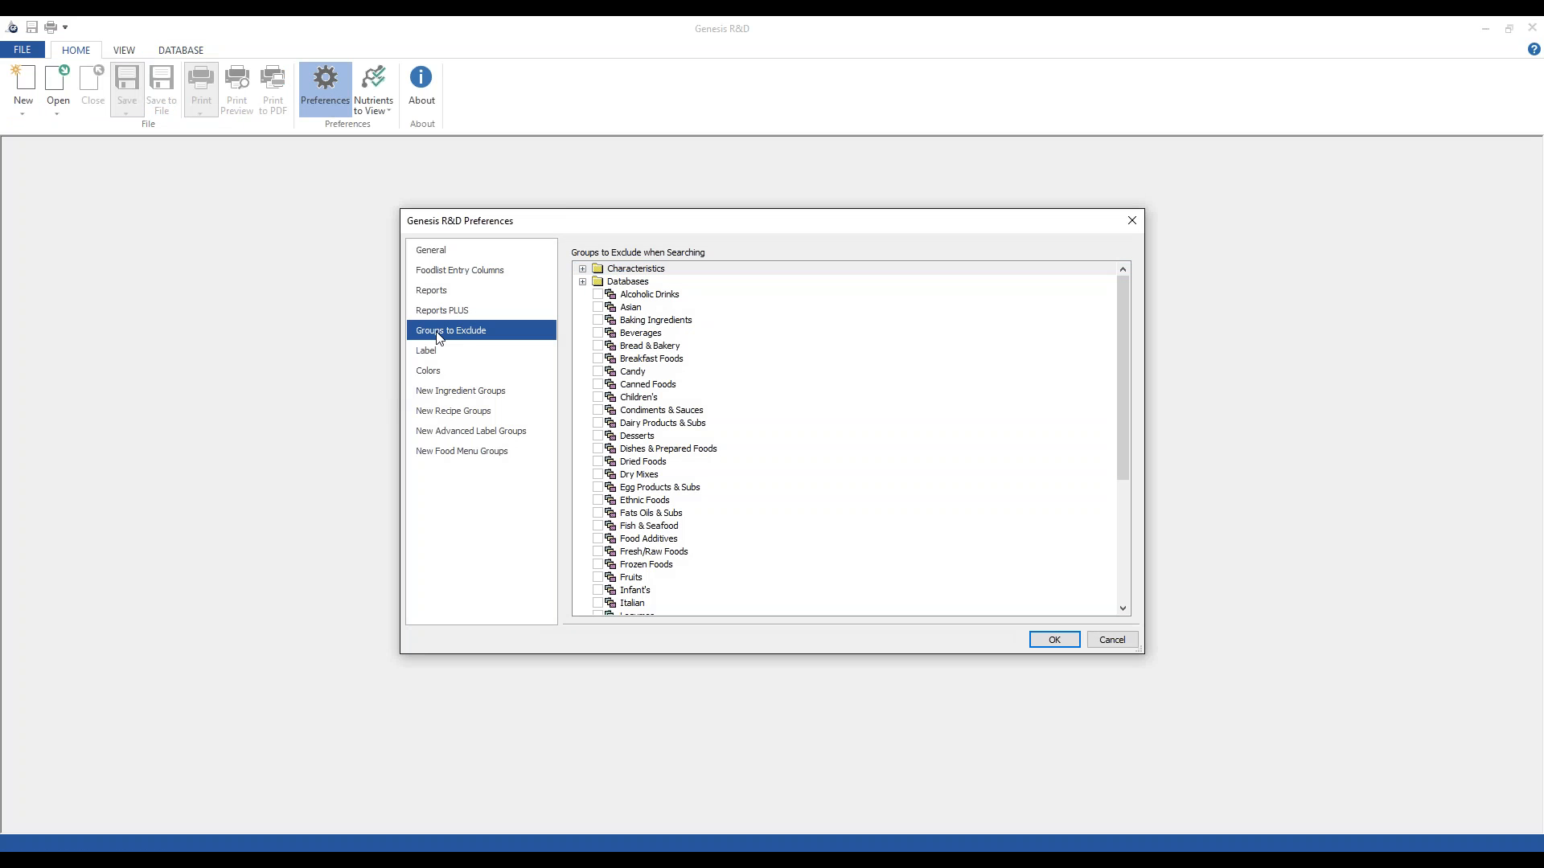
pyautogui.click(582, 281)
pyautogui.click(597, 295)
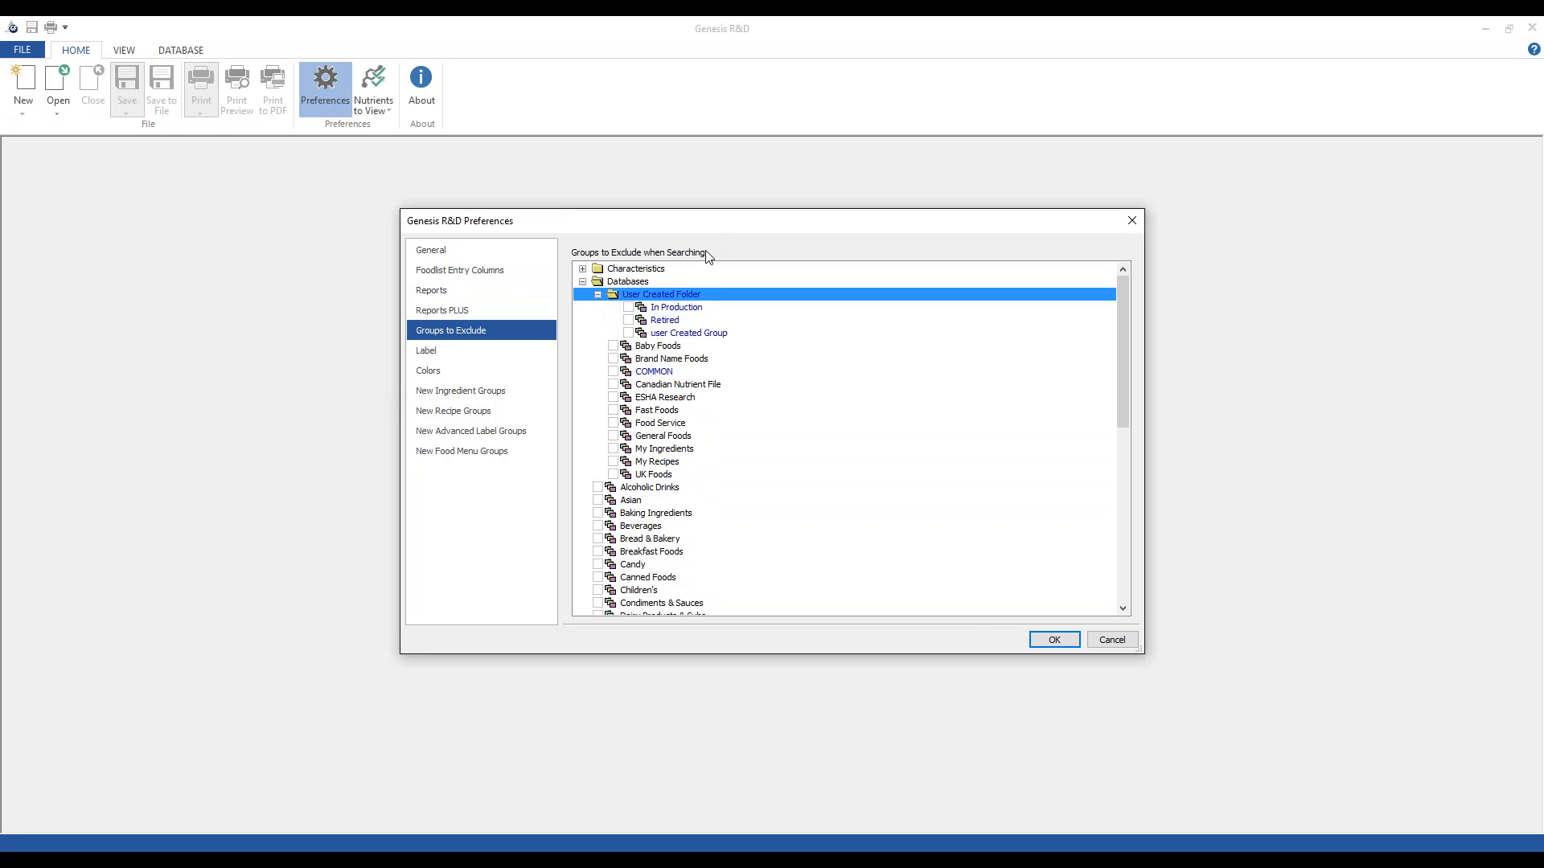
pyautogui.click(630, 321)
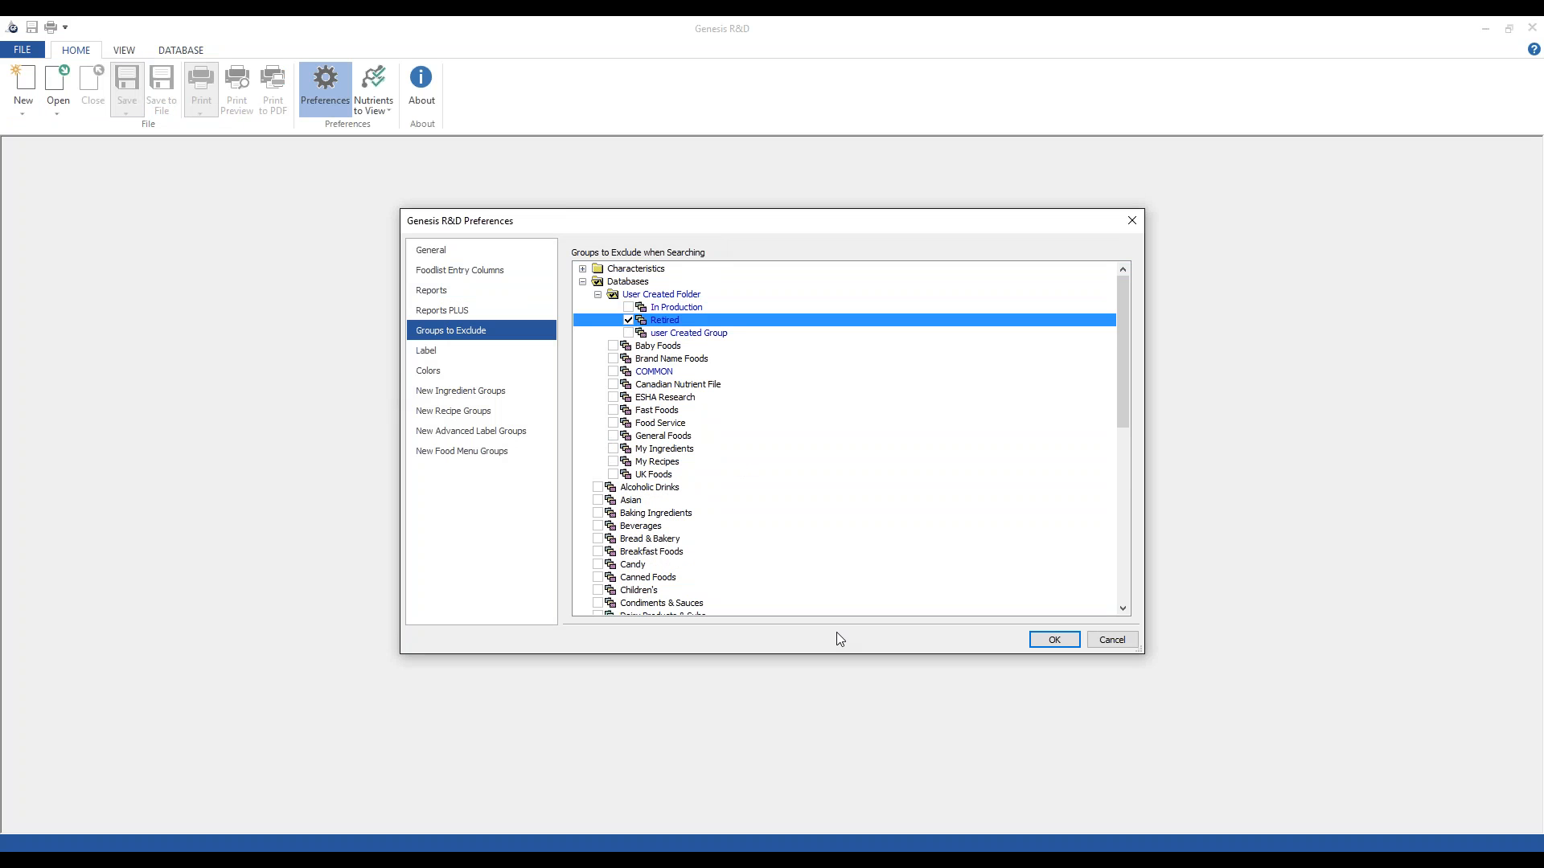
pyautogui.click(1054, 645)
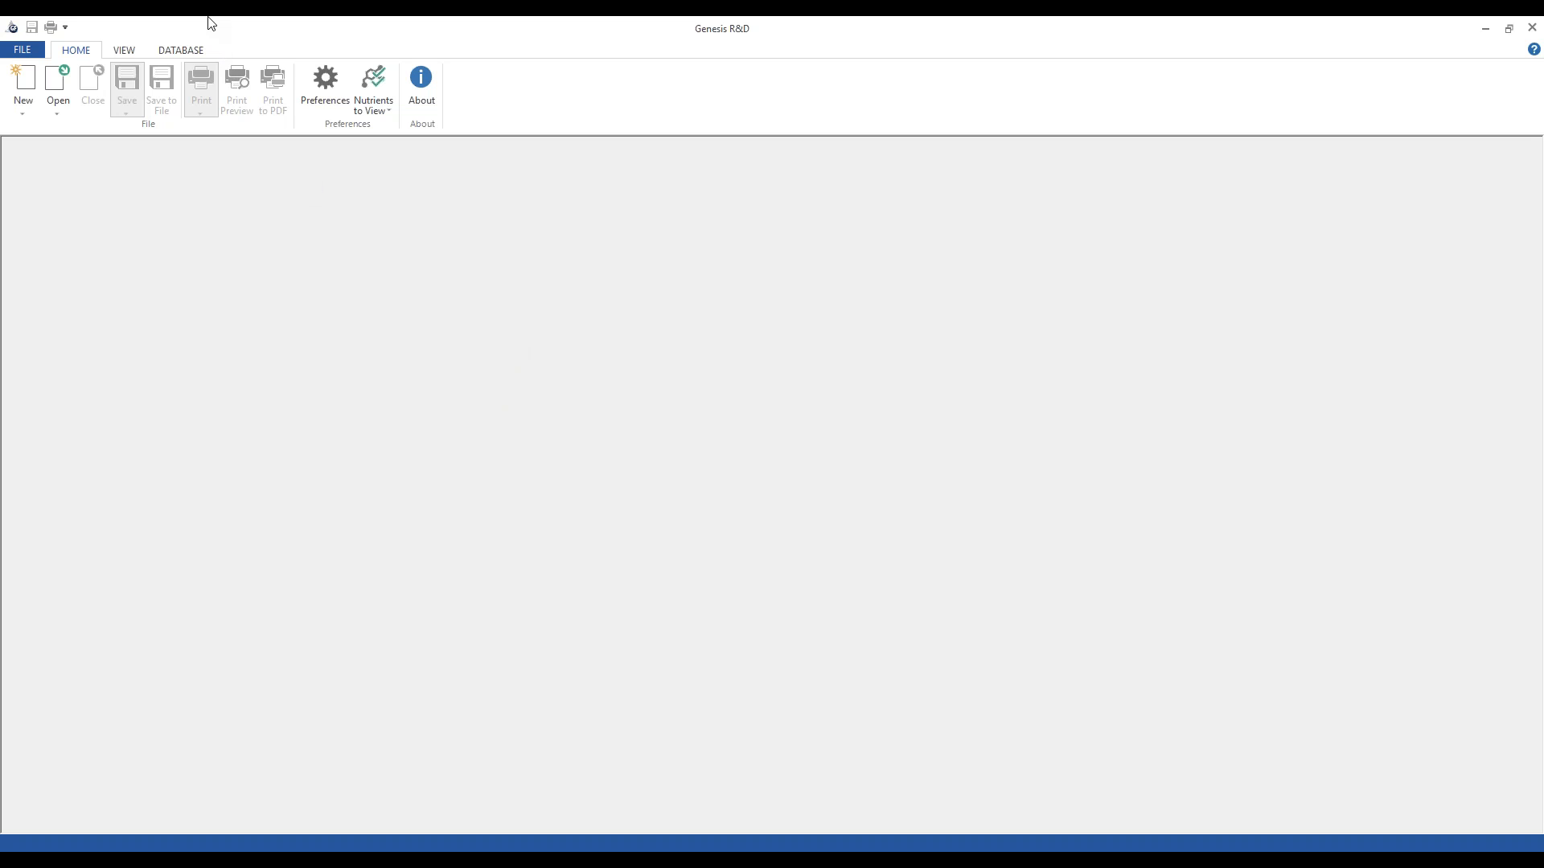
# Search the existing recipes for "sample" and open the recipe "SAMPLE, Fruit Salad"
pyautogui.click(58, 100)
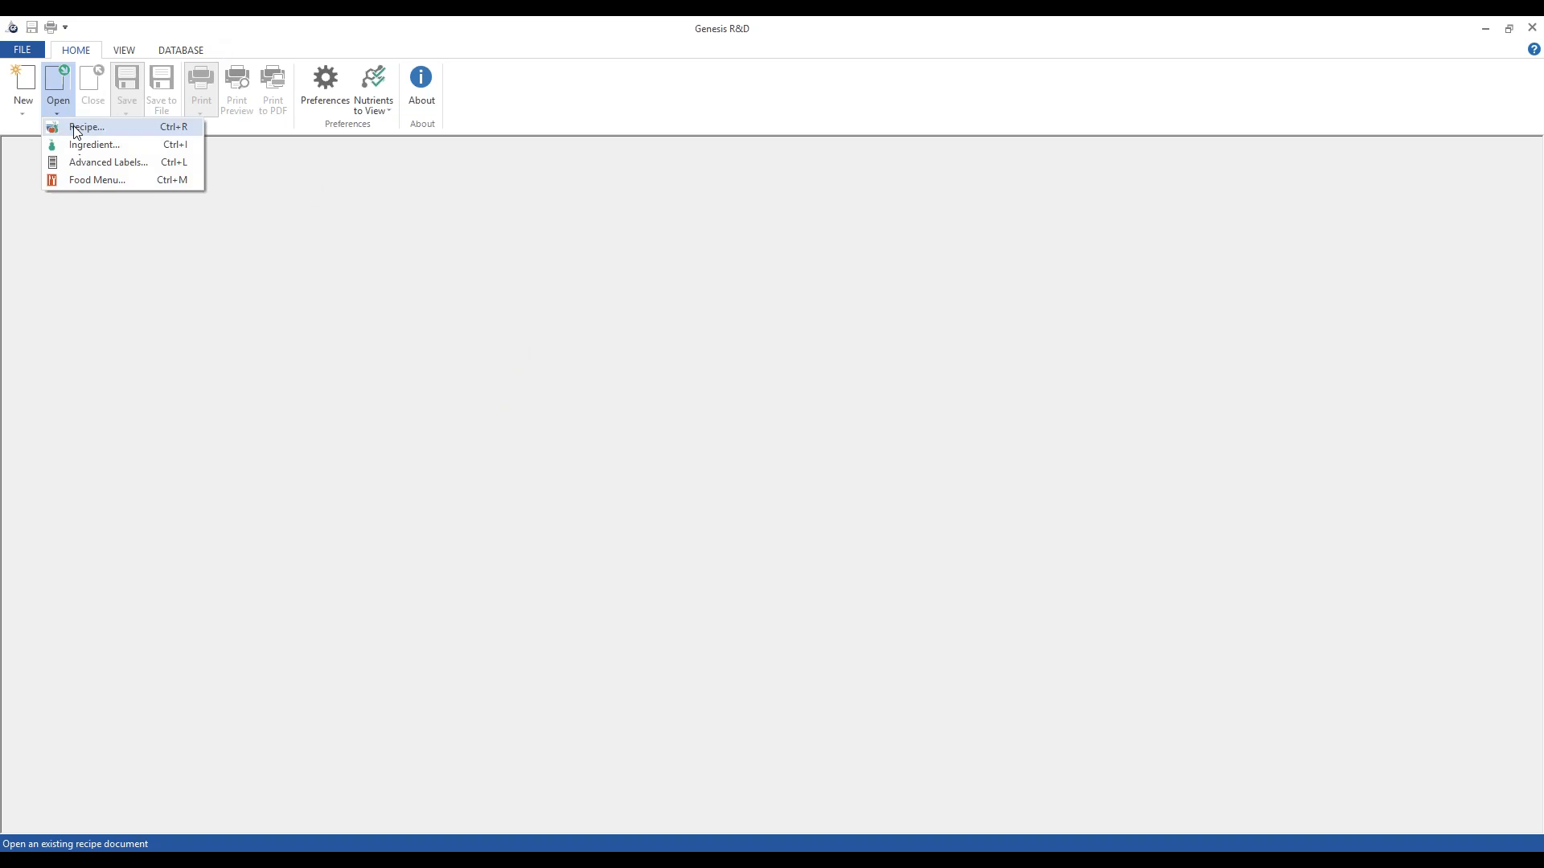
pyautogui.click(76, 126)
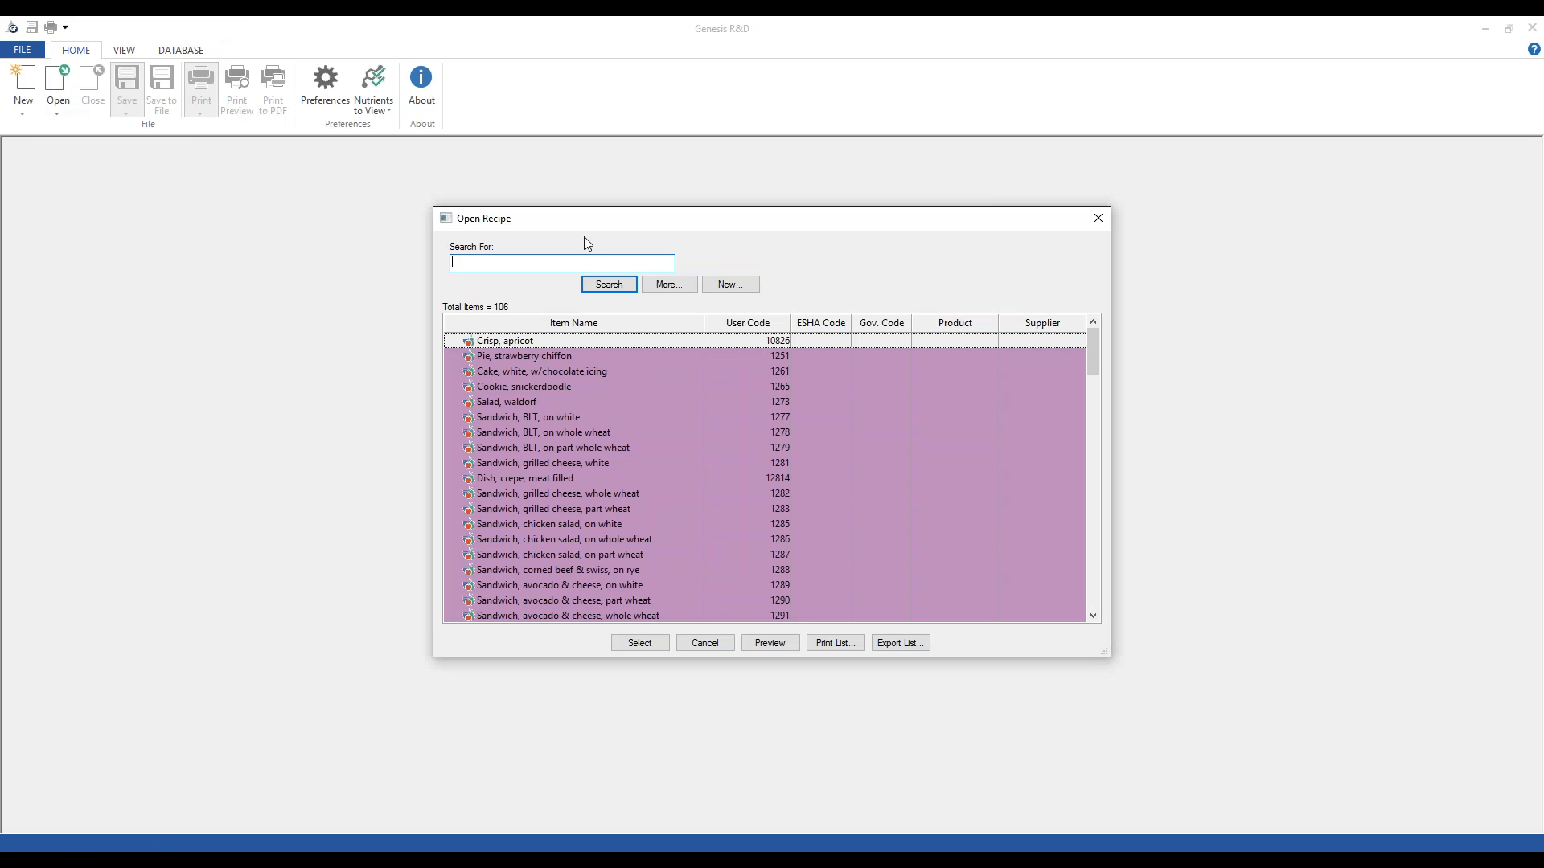
pyautogui.write('sample')
pyautogui.press('Return')
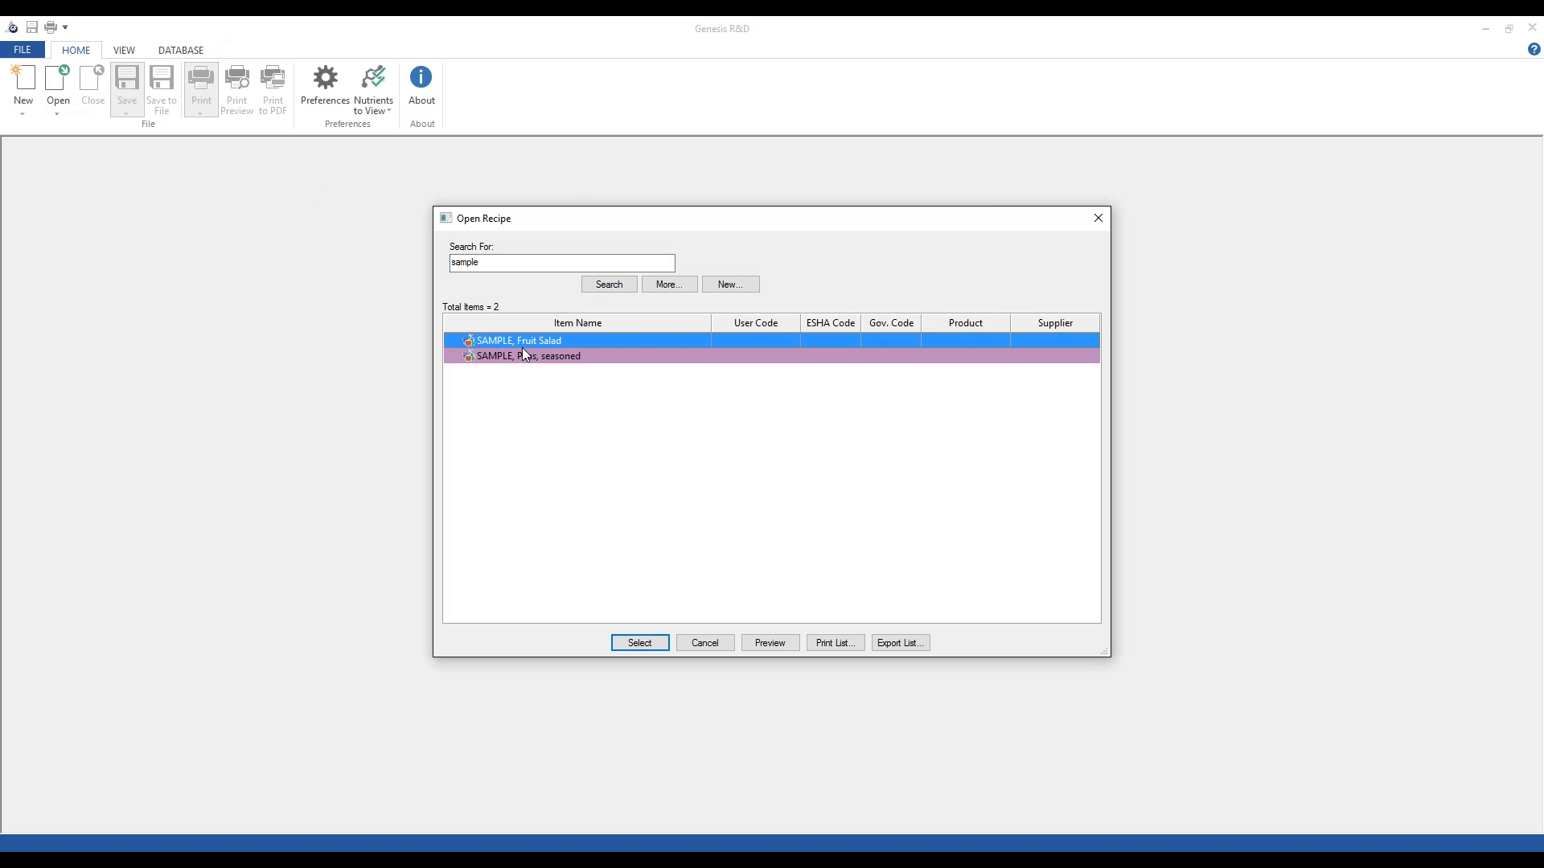
pyautogui.doubleClick(525, 344)
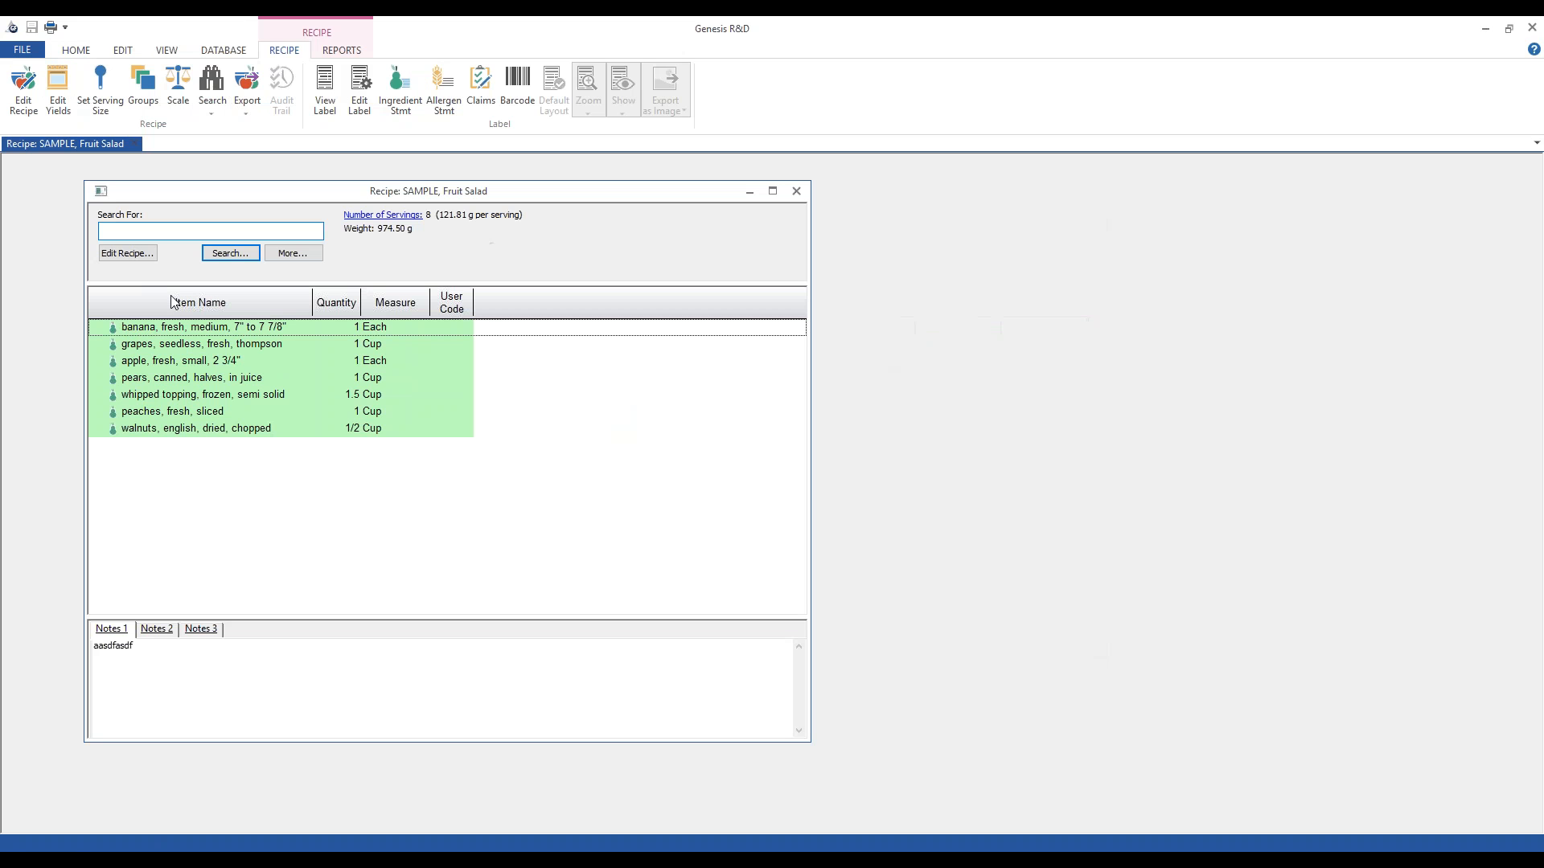
# Assign the fruit salad recipe to the Retired group in User Created Folder through its recipe information
pyautogui.click(128, 254)
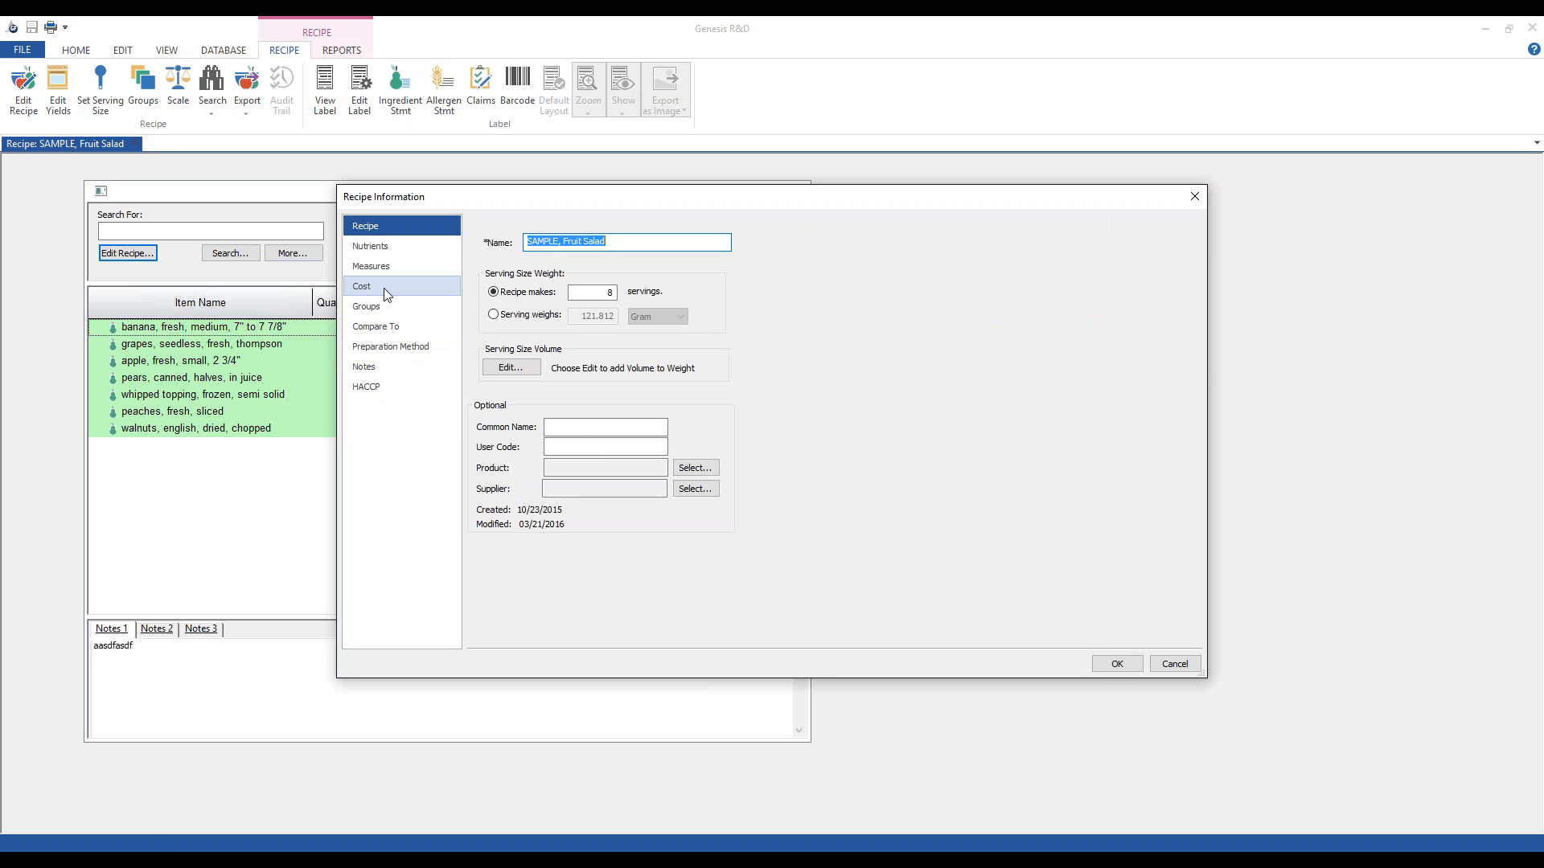
pyautogui.click(388, 306)
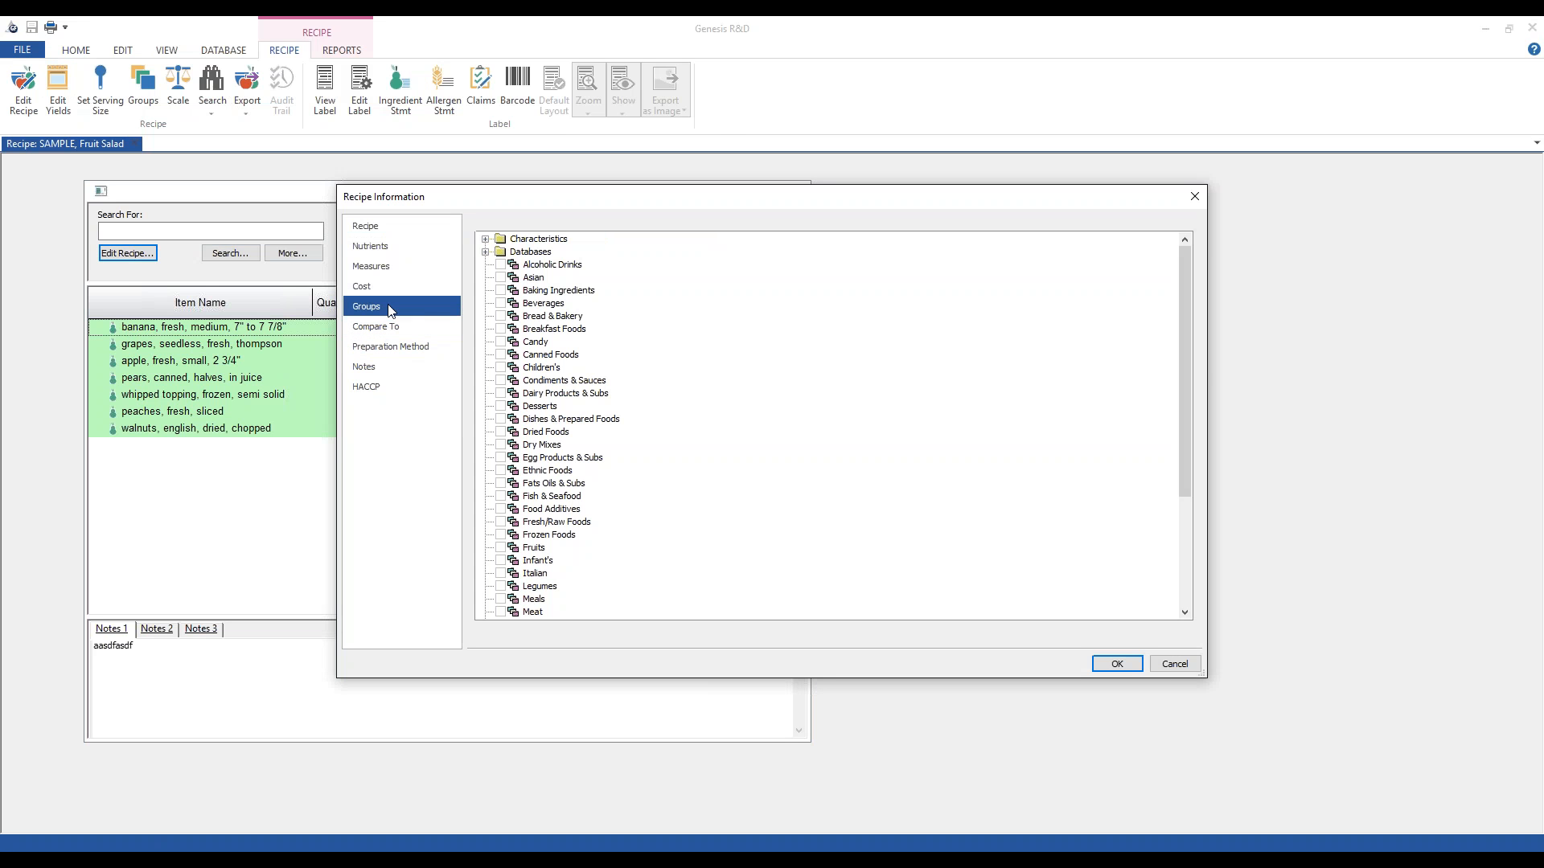
pyautogui.click(485, 252)
pyautogui.click(500, 265)
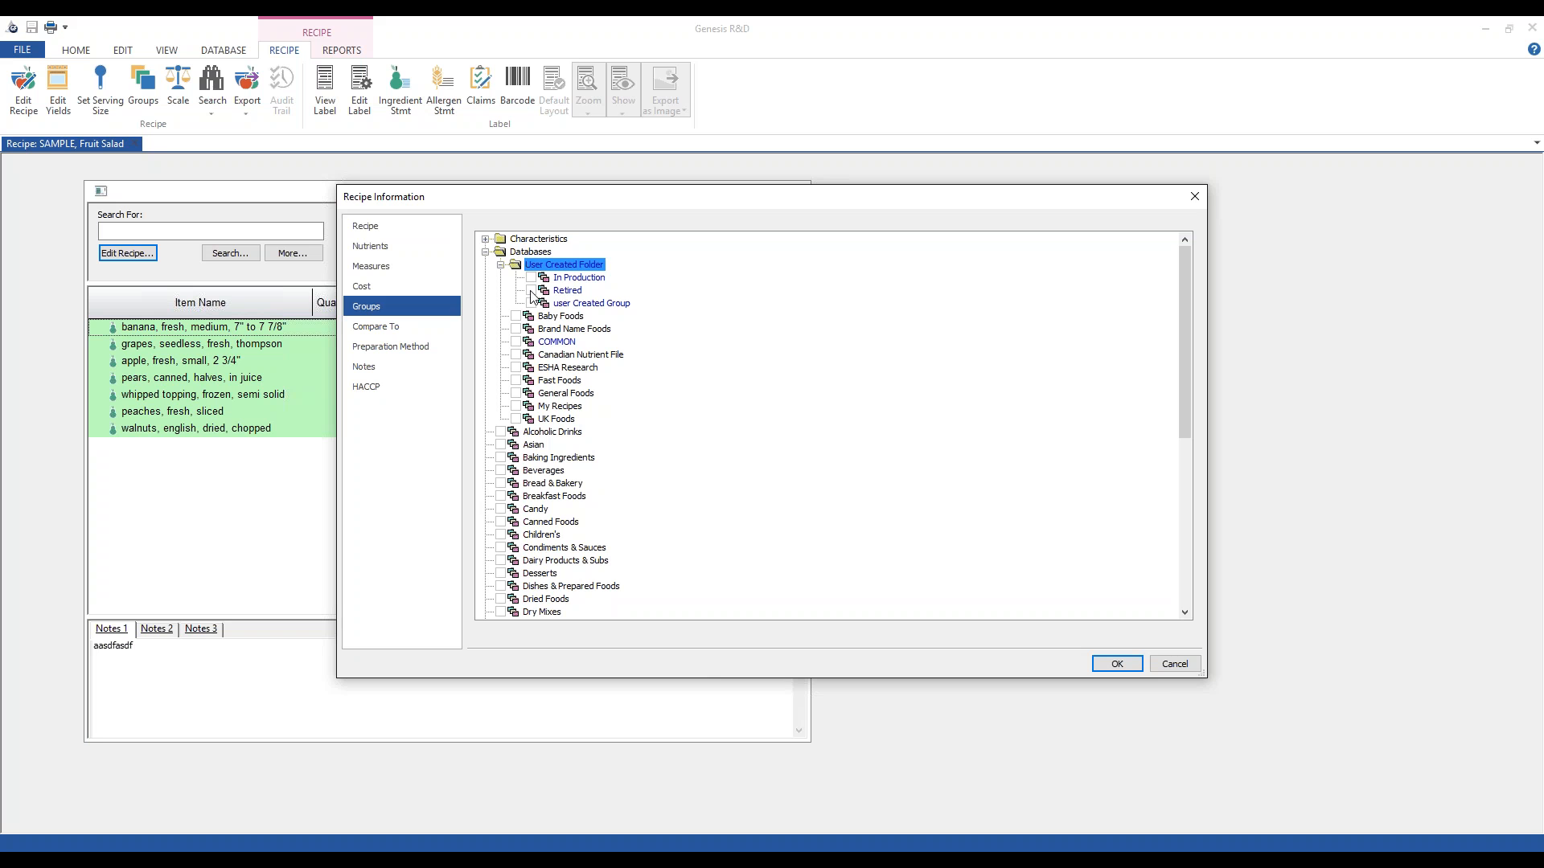
pyautogui.click(531, 290)
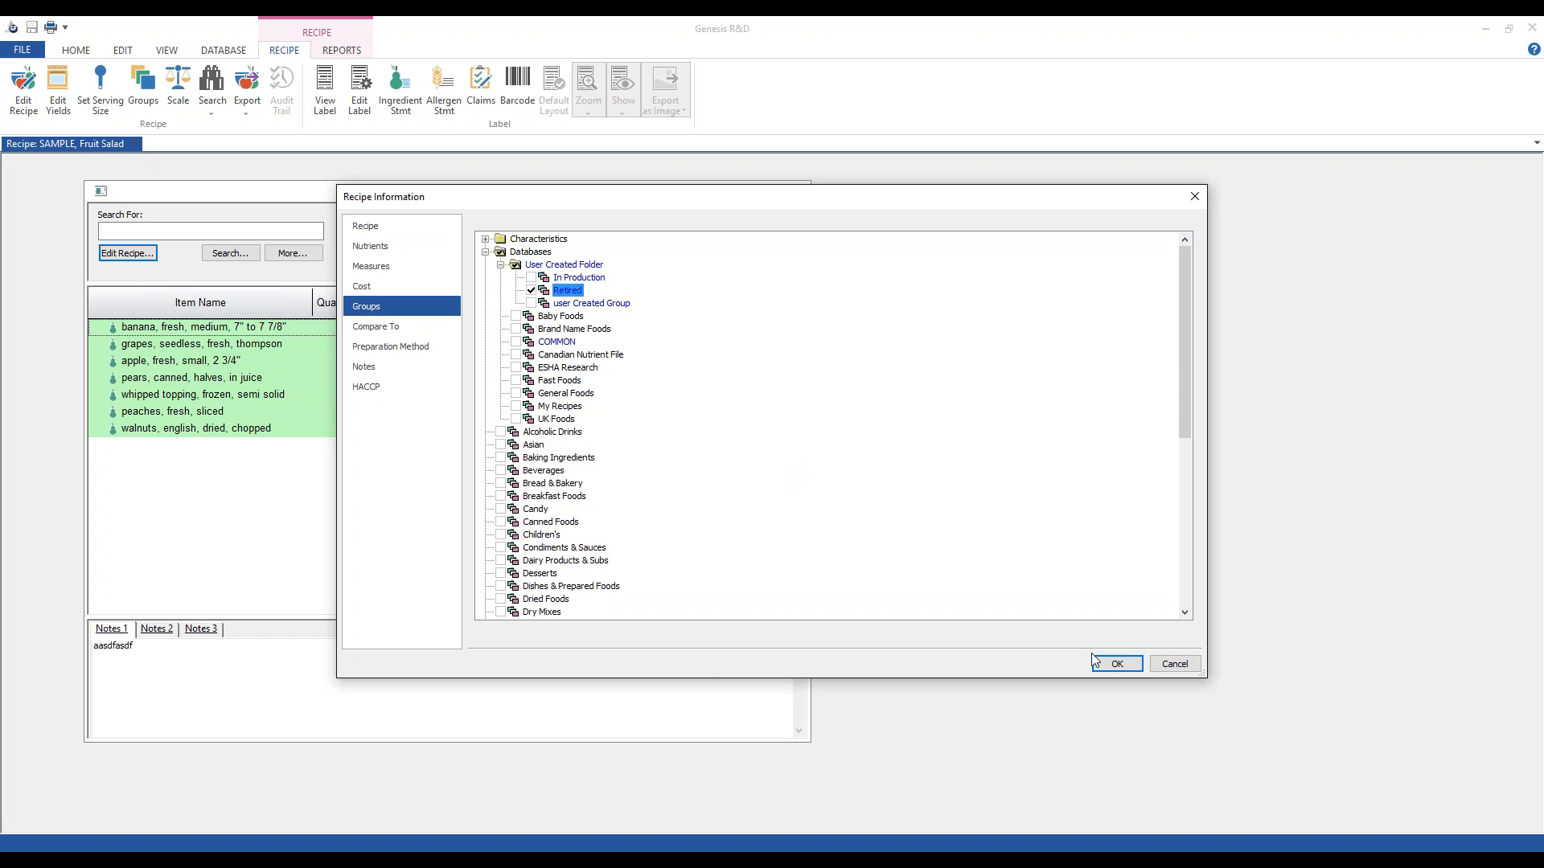
pyautogui.click(1116, 663)
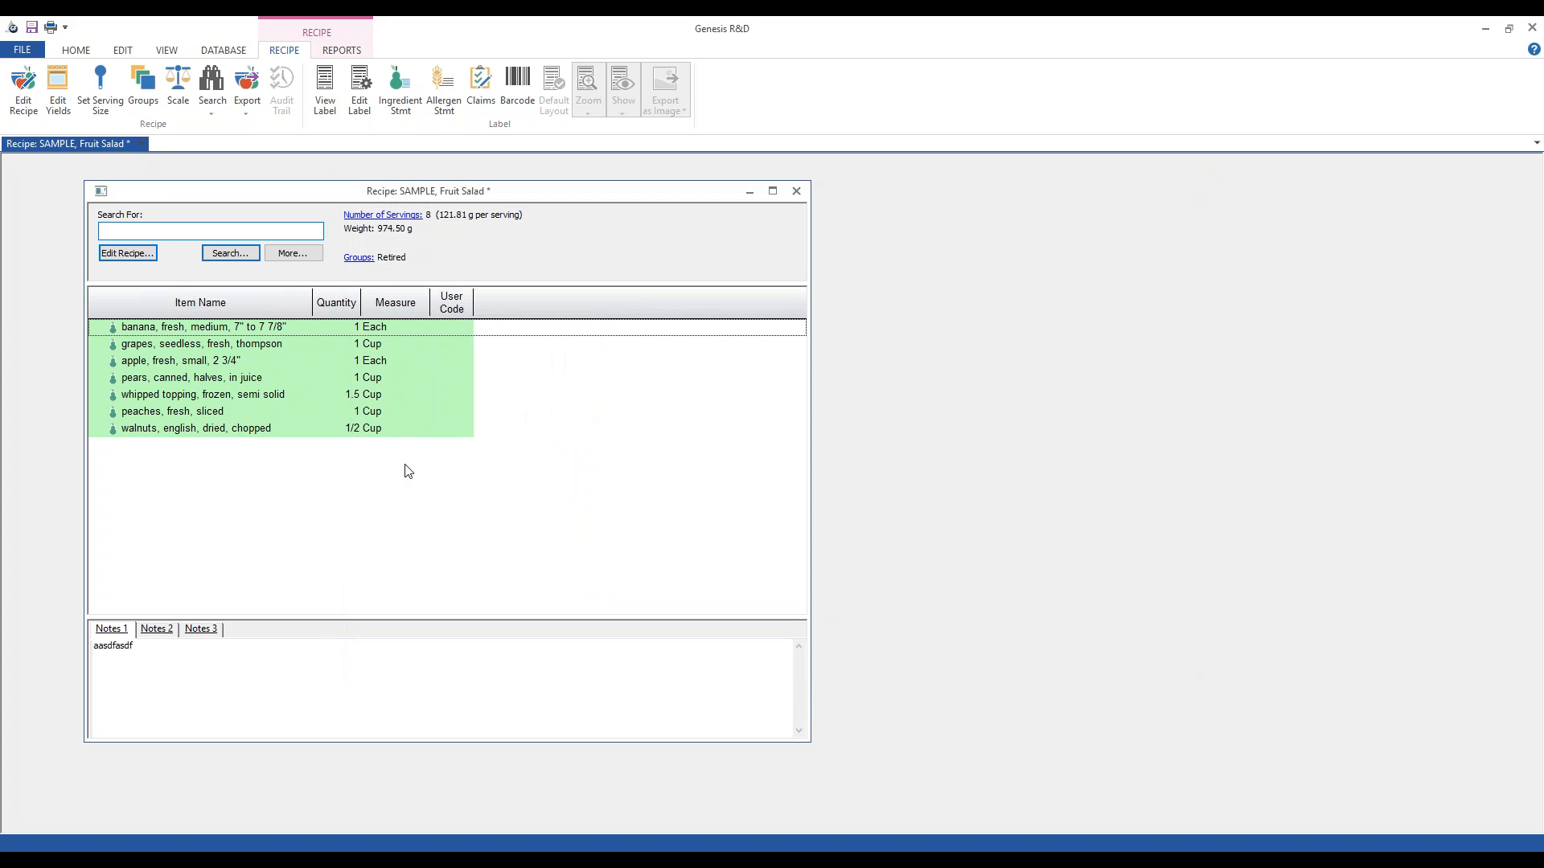
# Save the fruit salad recipe and close its window
pyautogui.click(23, 50)
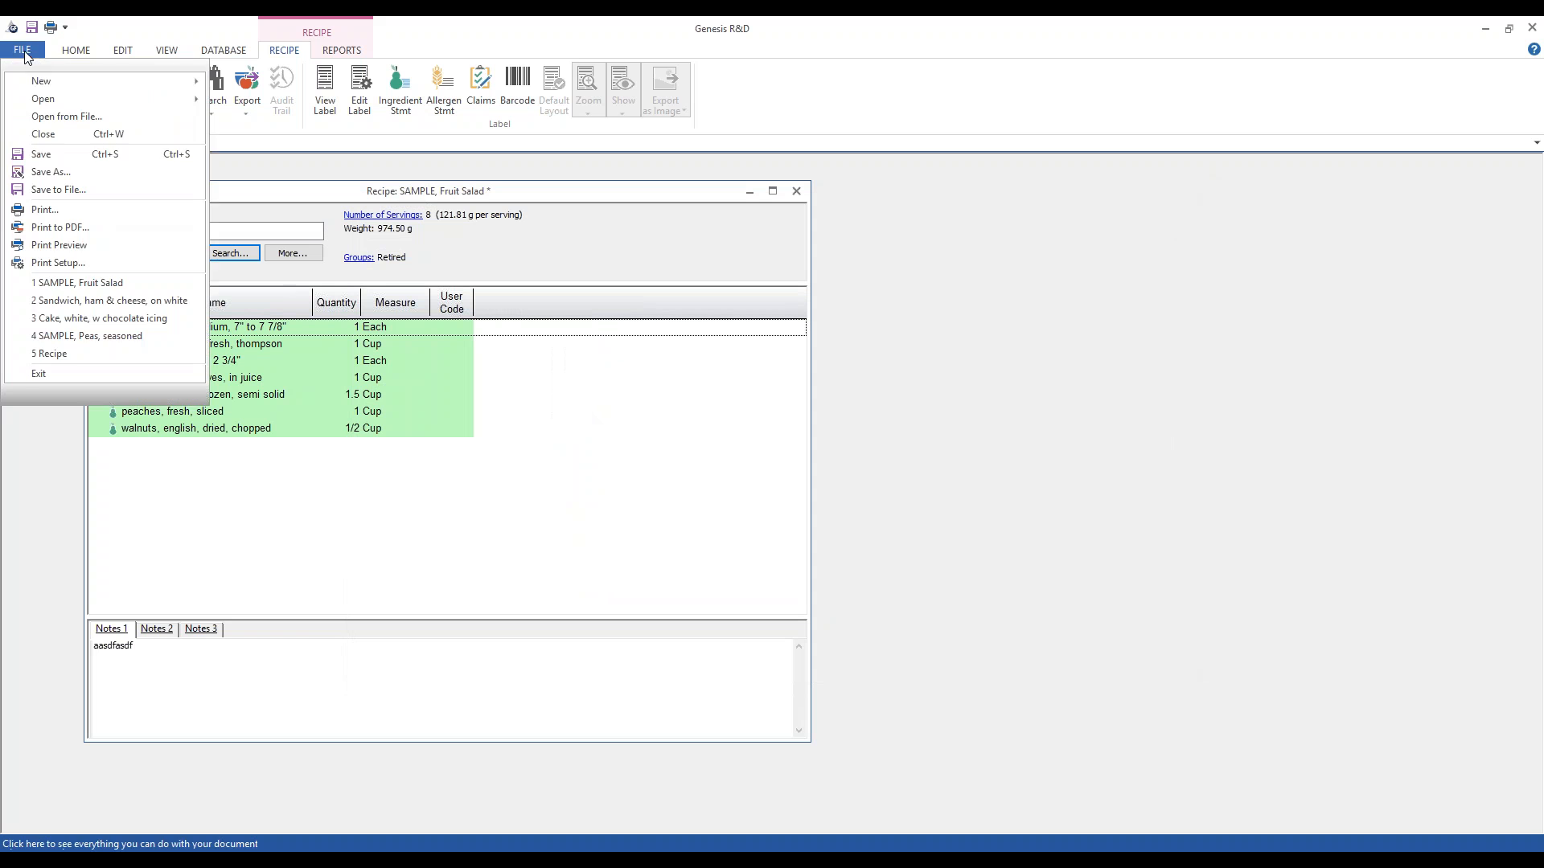
pyautogui.click(41, 156)
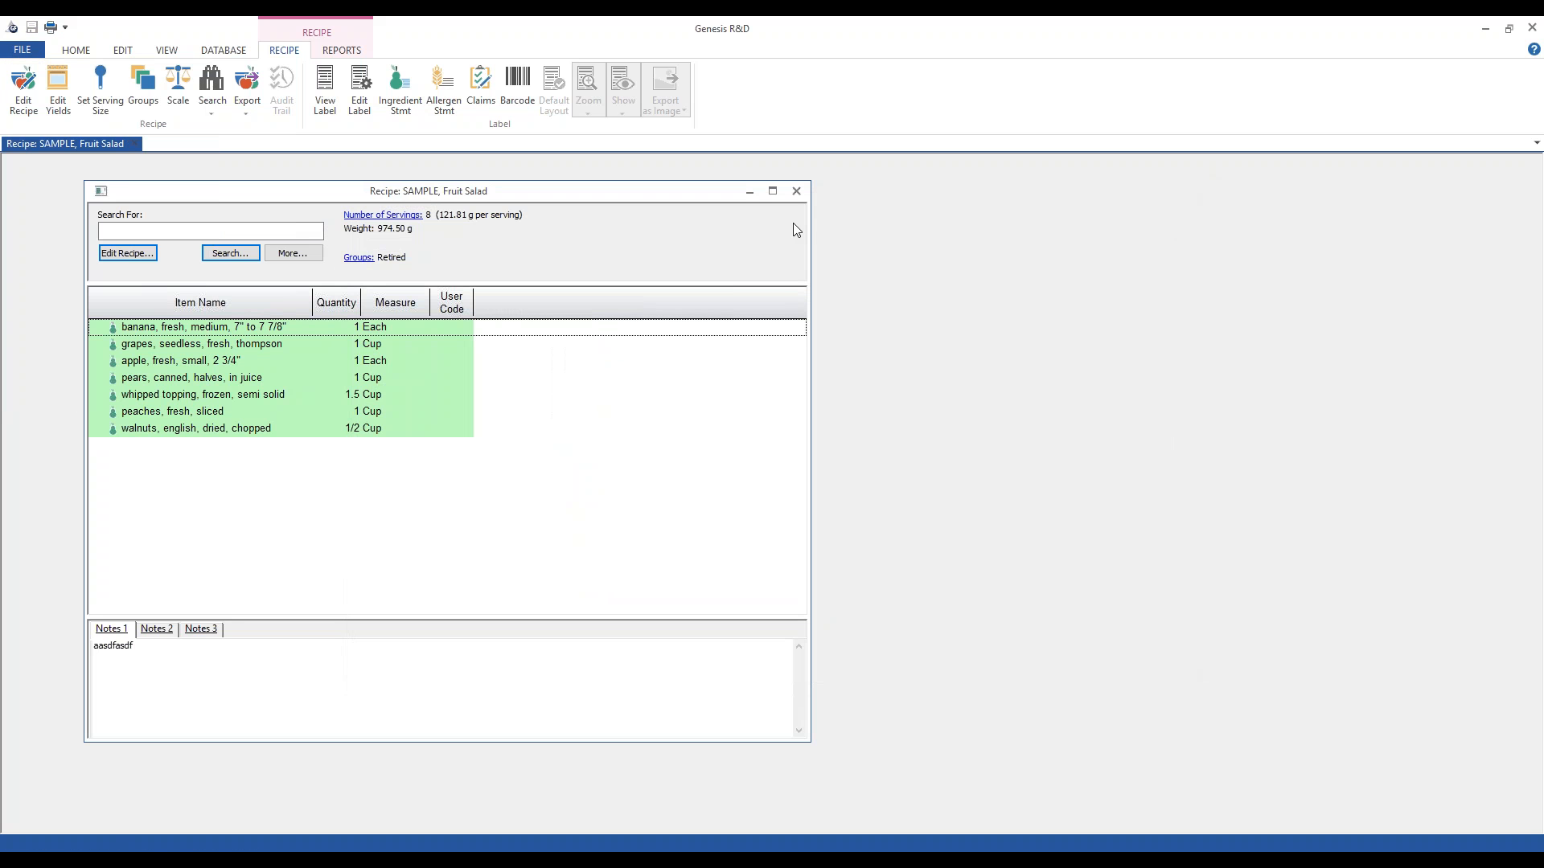
pyautogui.click(796, 194)
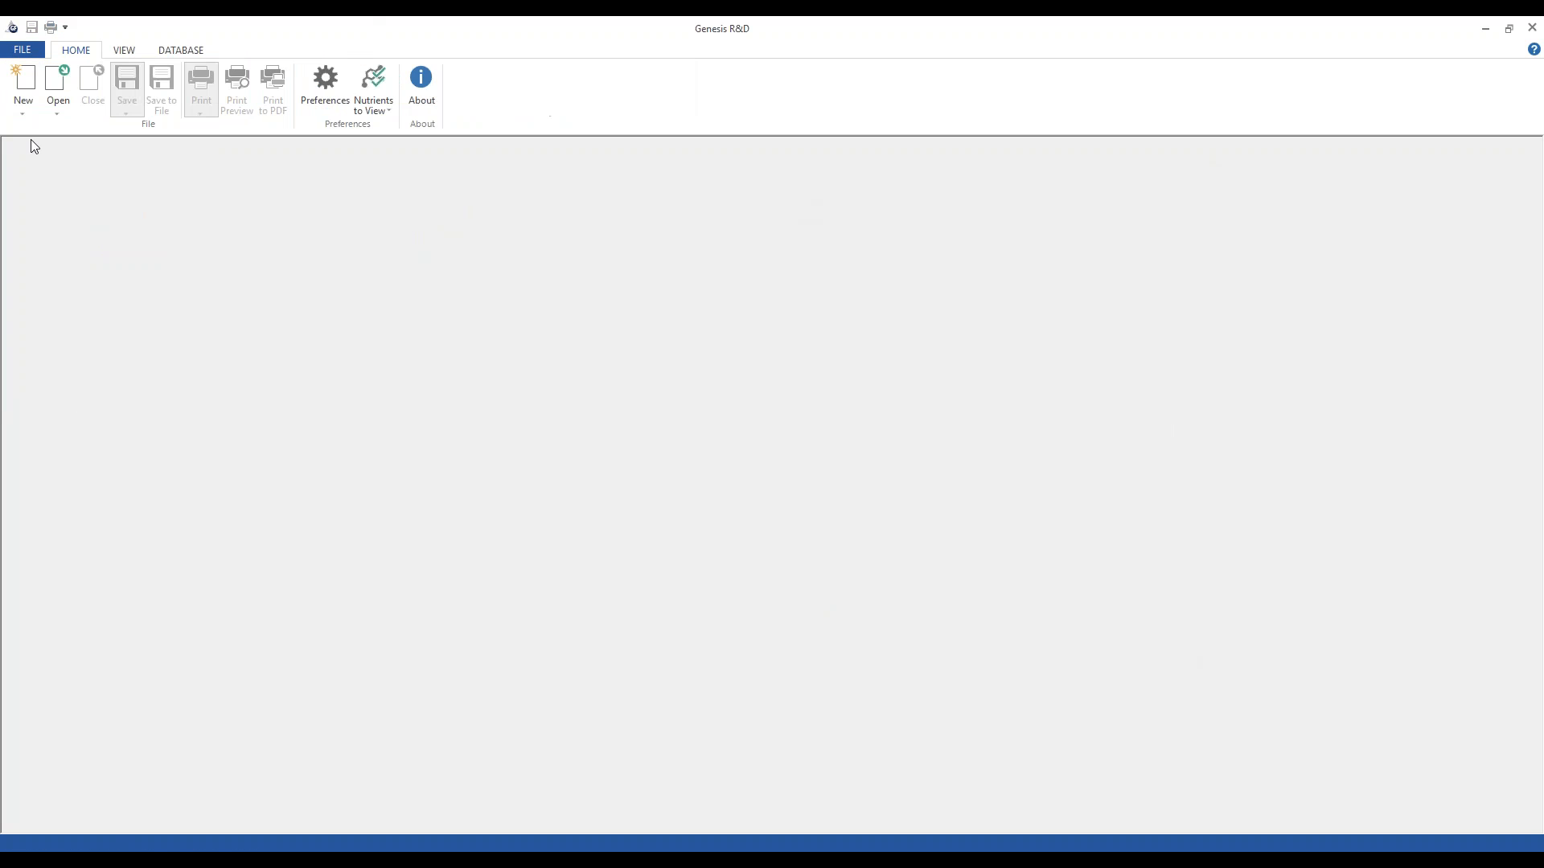
# Search the existing recipes for "sample" again to check the exclusion, and close the search without opening a recipe
pyautogui.click(59, 111)
pyautogui.click(59, 127)
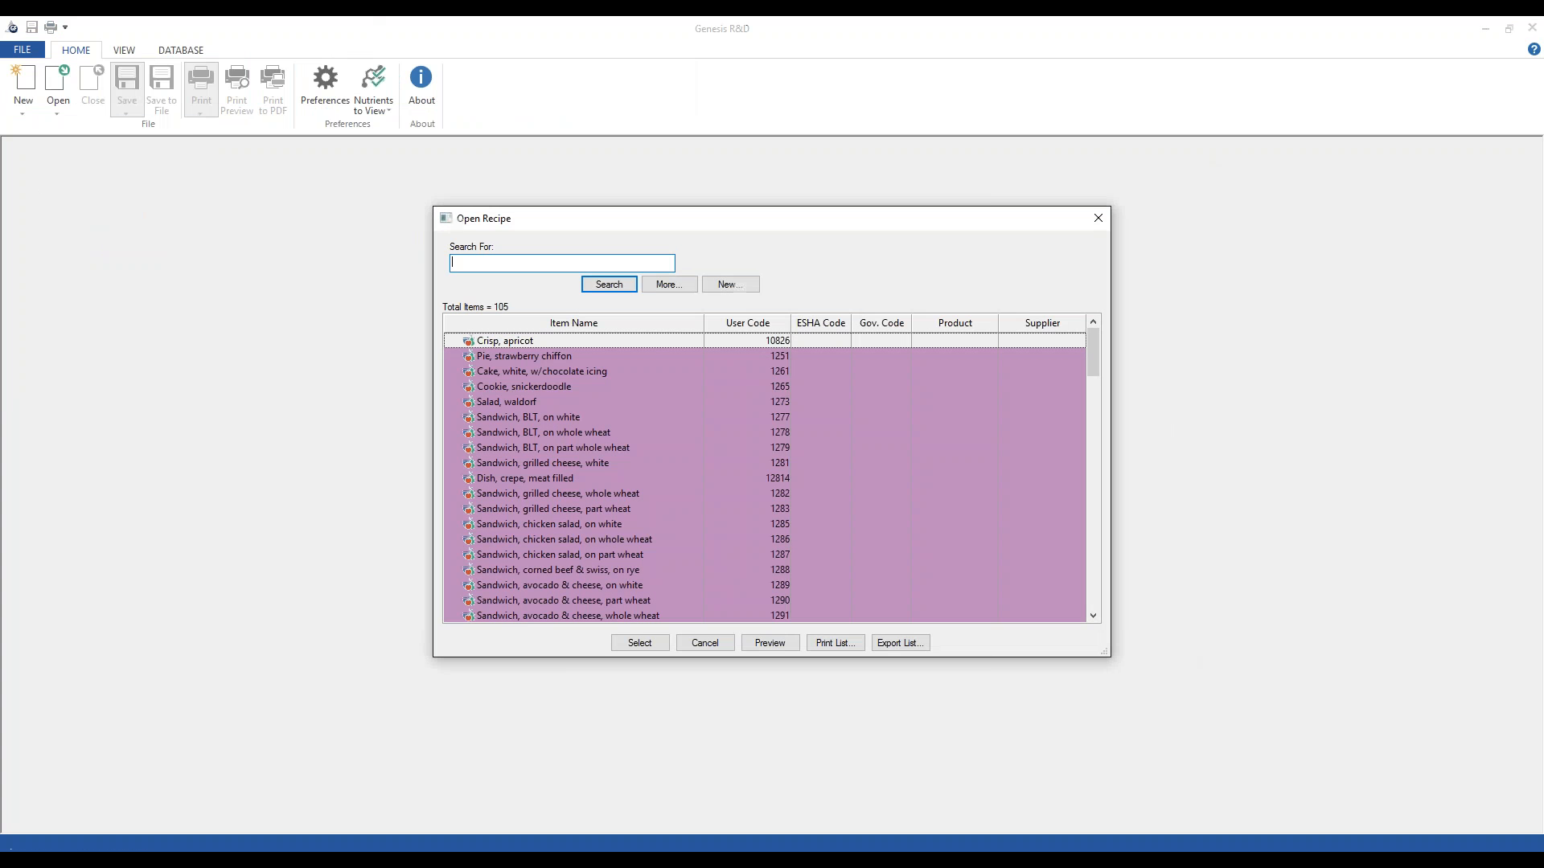
pyautogui.write('sample')
pyautogui.click(608, 285)
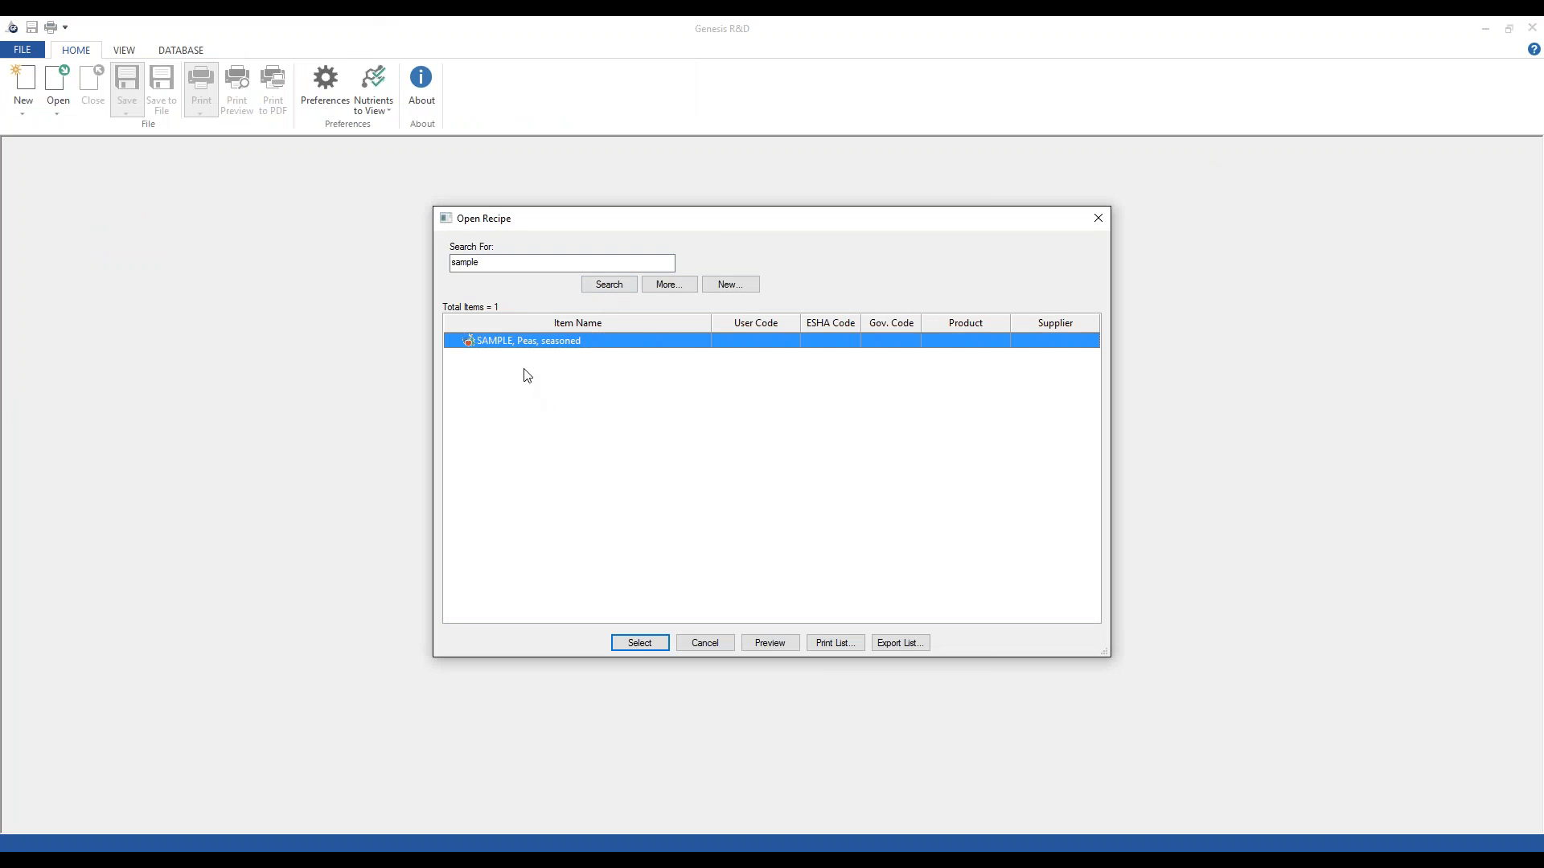
pyautogui.click(705, 643)
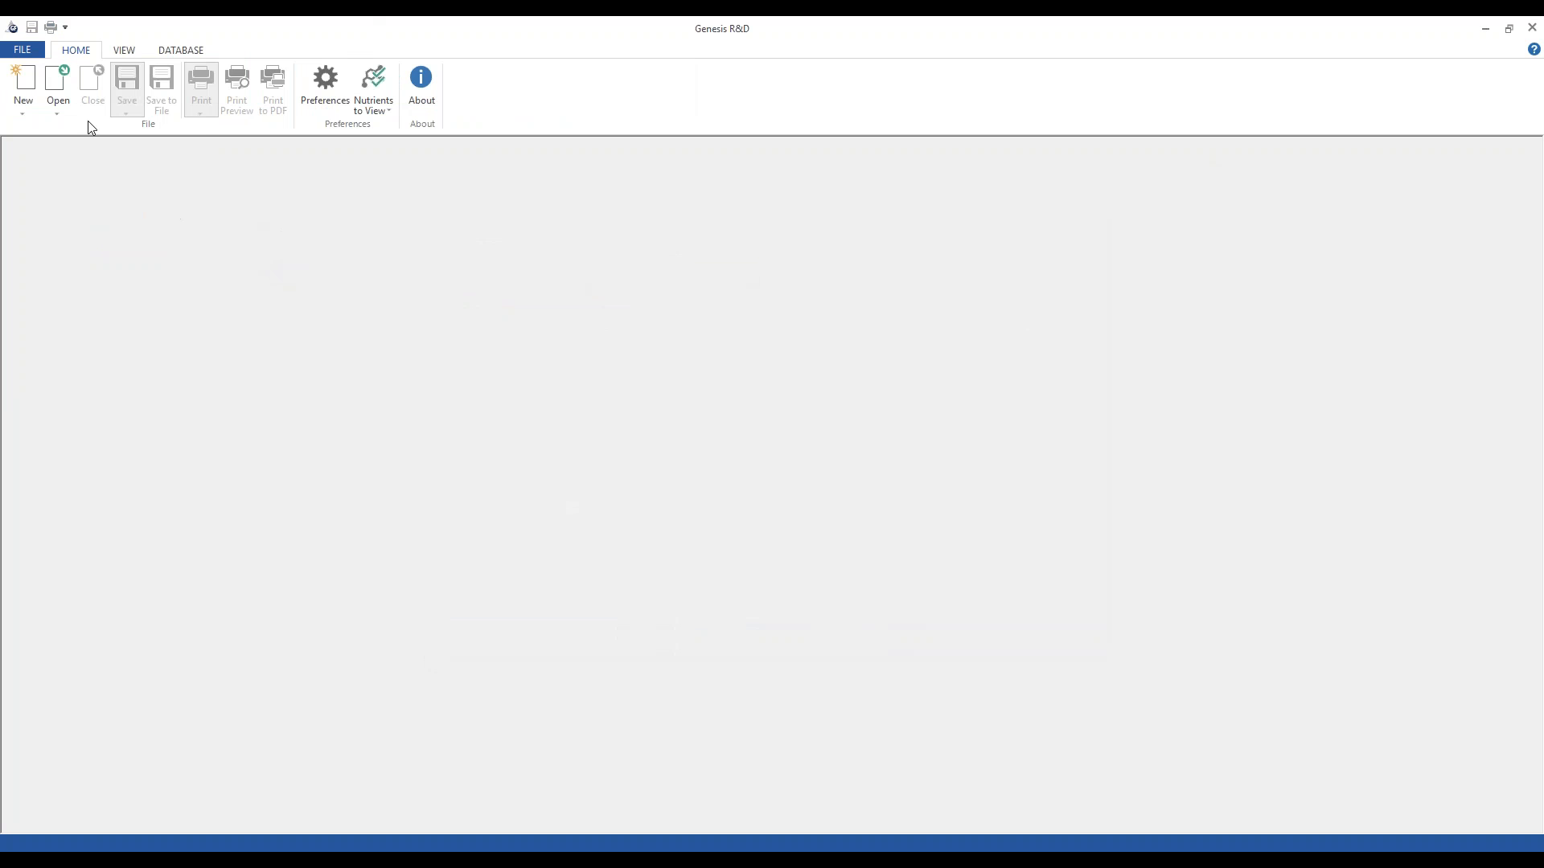
# Open the recipe "Sandwich, BLT, on white" from the list of existing recipes
pyautogui.click(69, 106)
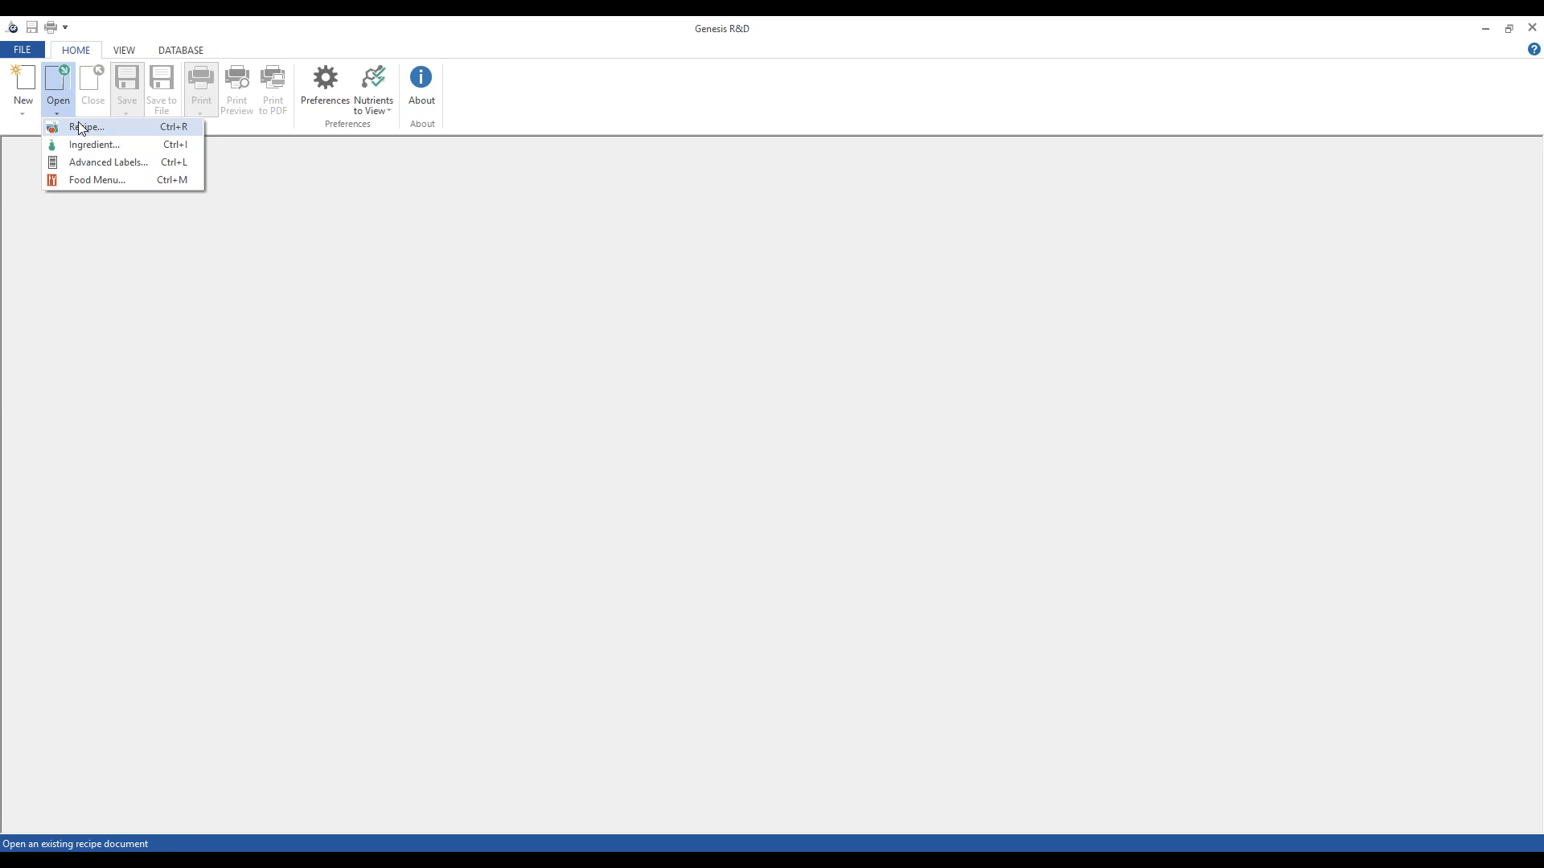
pyautogui.click(81, 127)
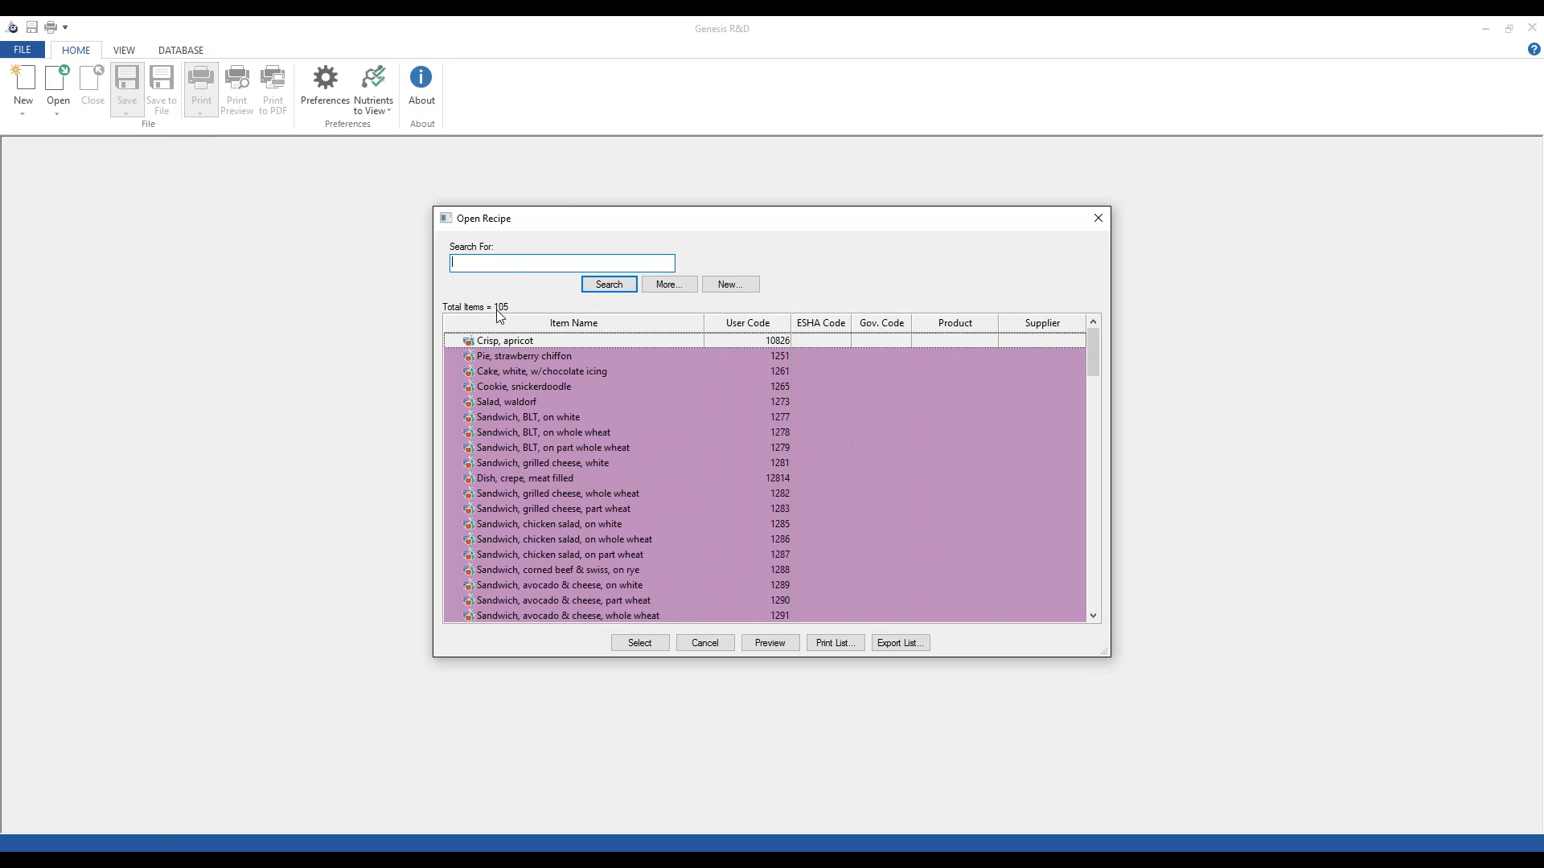
pyautogui.doubleClick(523, 416)
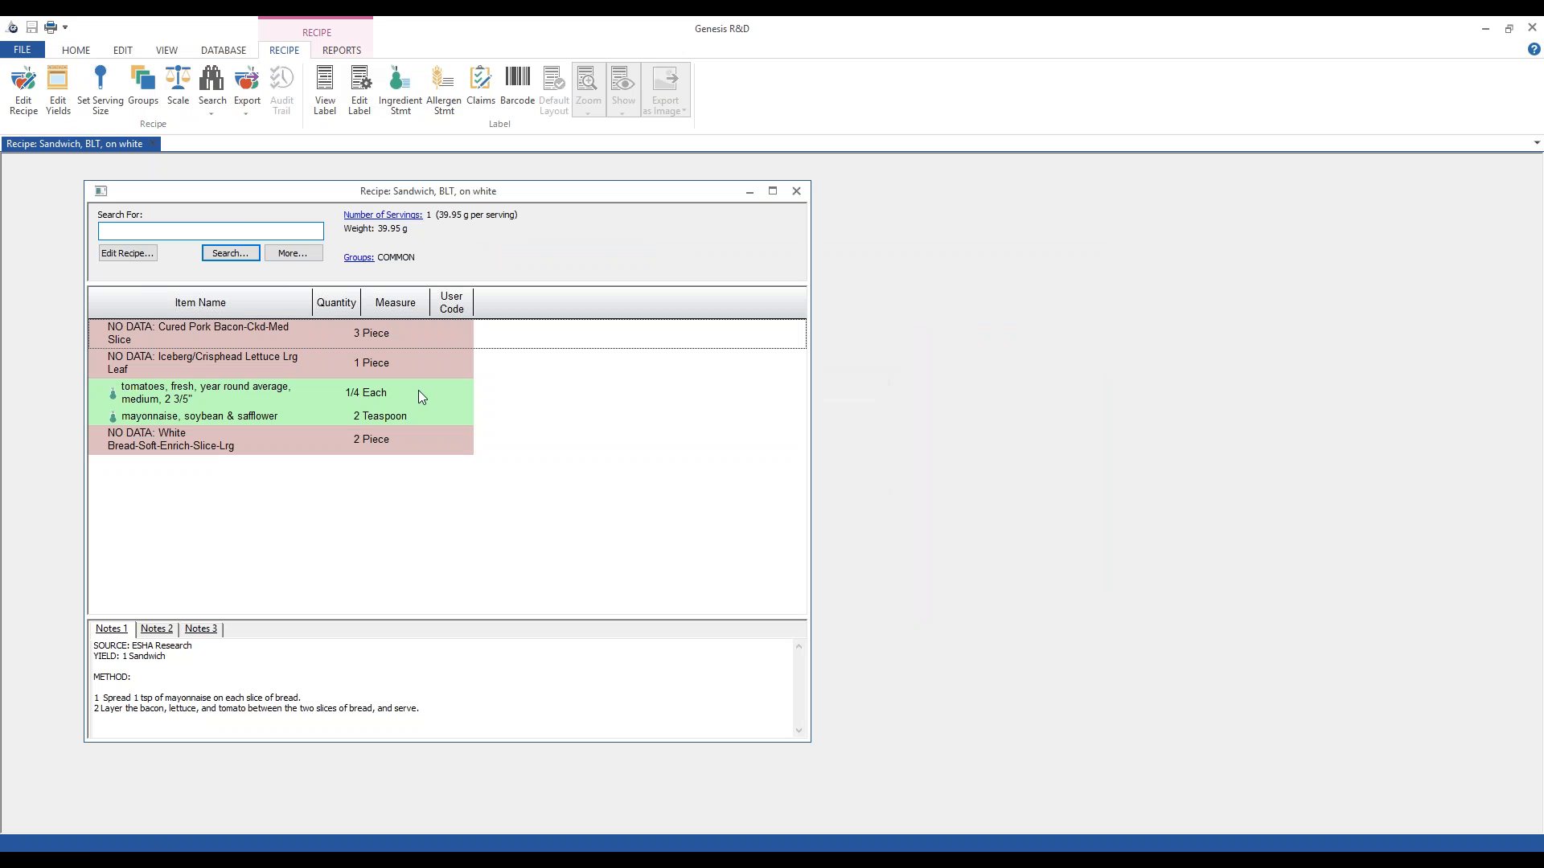
# Highlight the mayonnaise, soybean & safflower ingredient in the BLT sandwich recipe and open the list of existing recipes
pyautogui.click(201, 416)
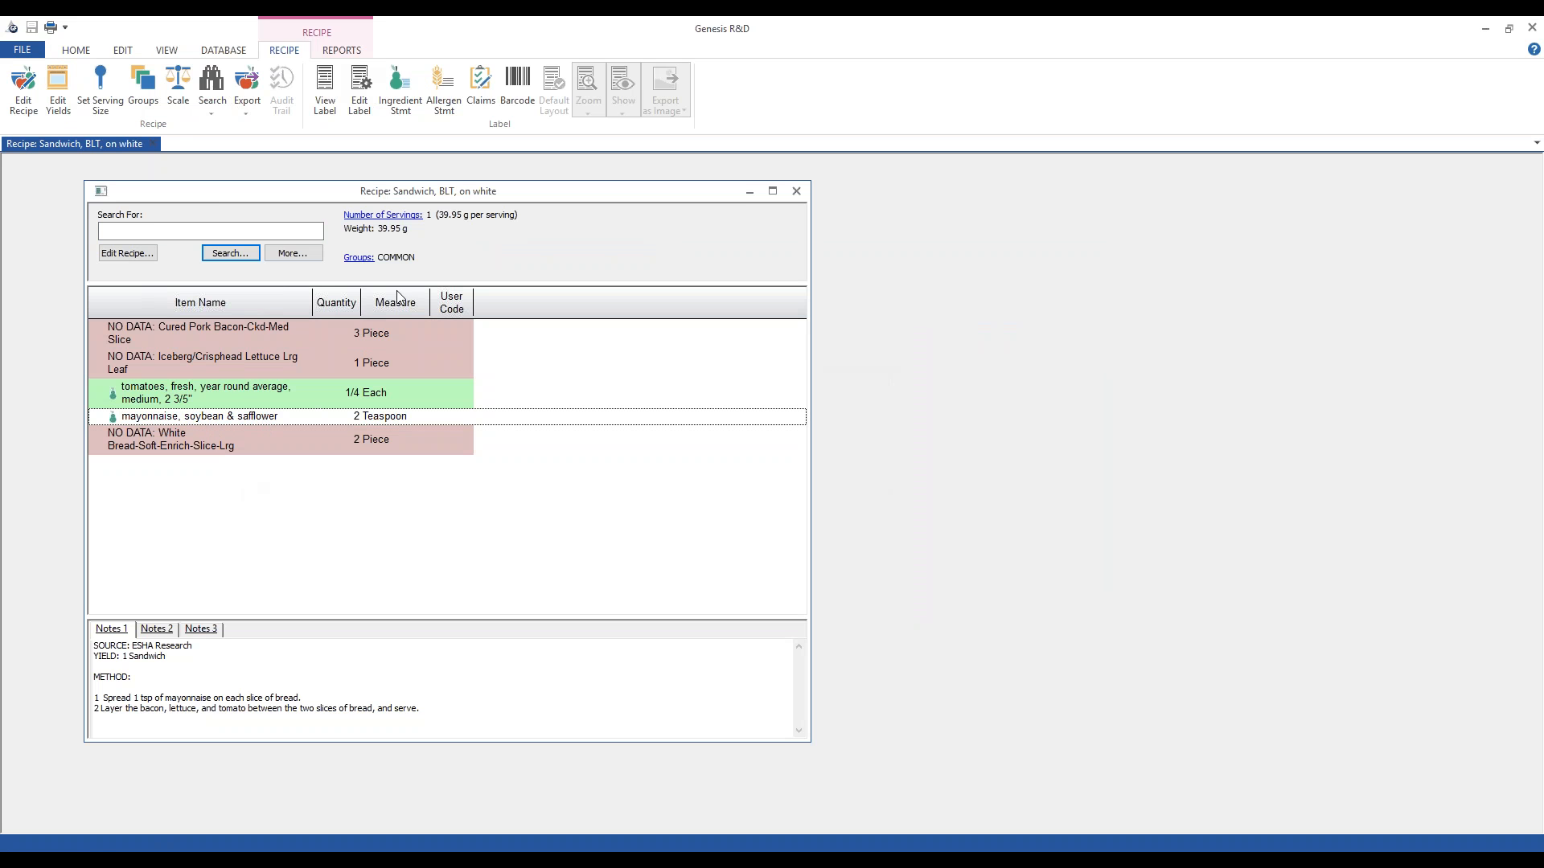
pyautogui.moveTo(222, 193); pyautogui.dragTo(160, 195)
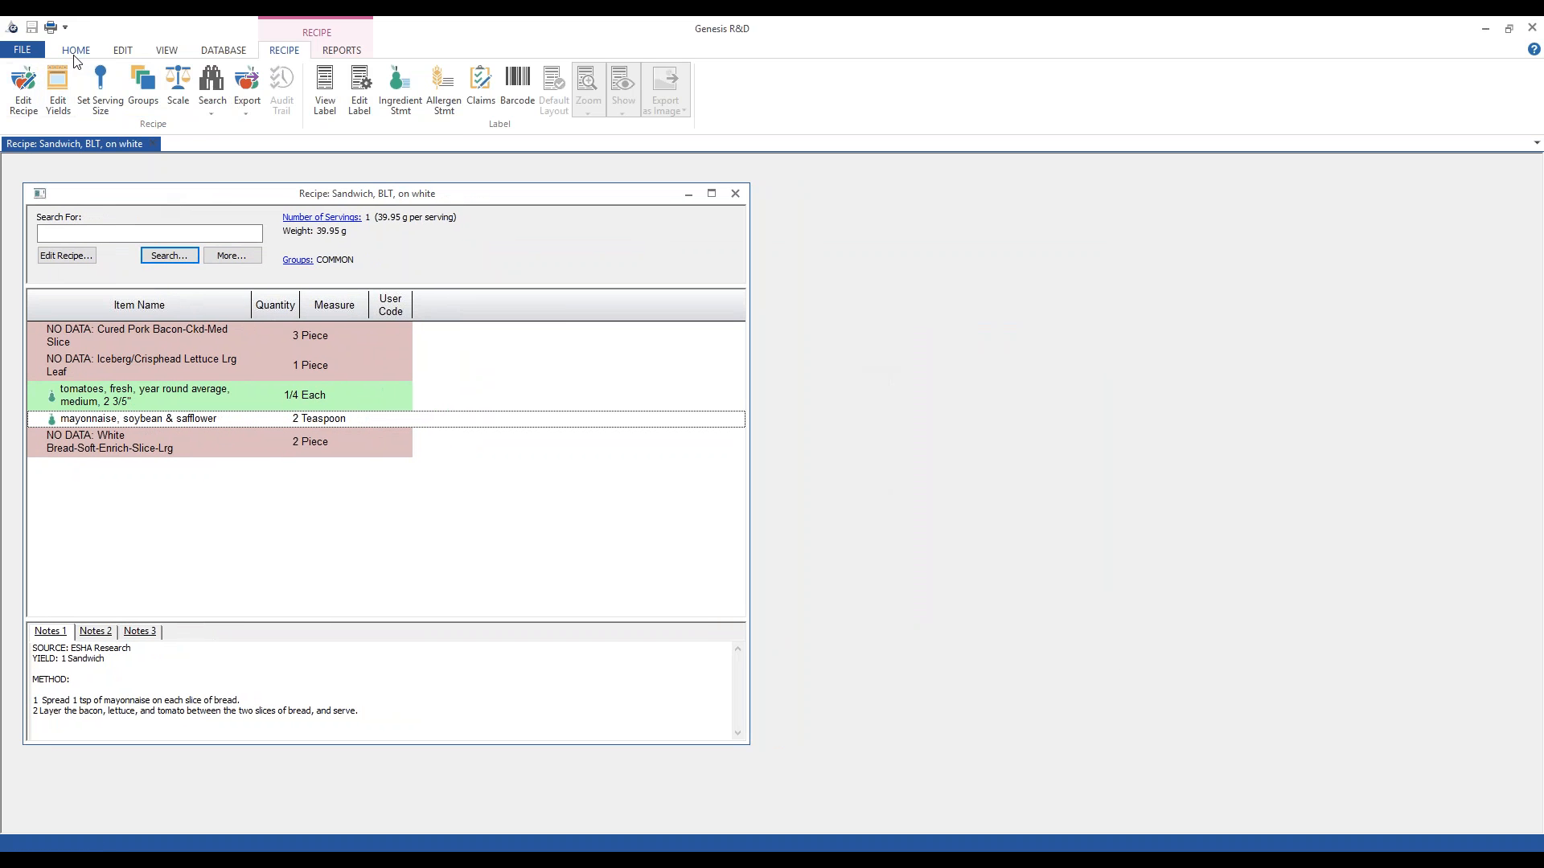
pyautogui.click(34, 50)
pyautogui.click(81, 51)
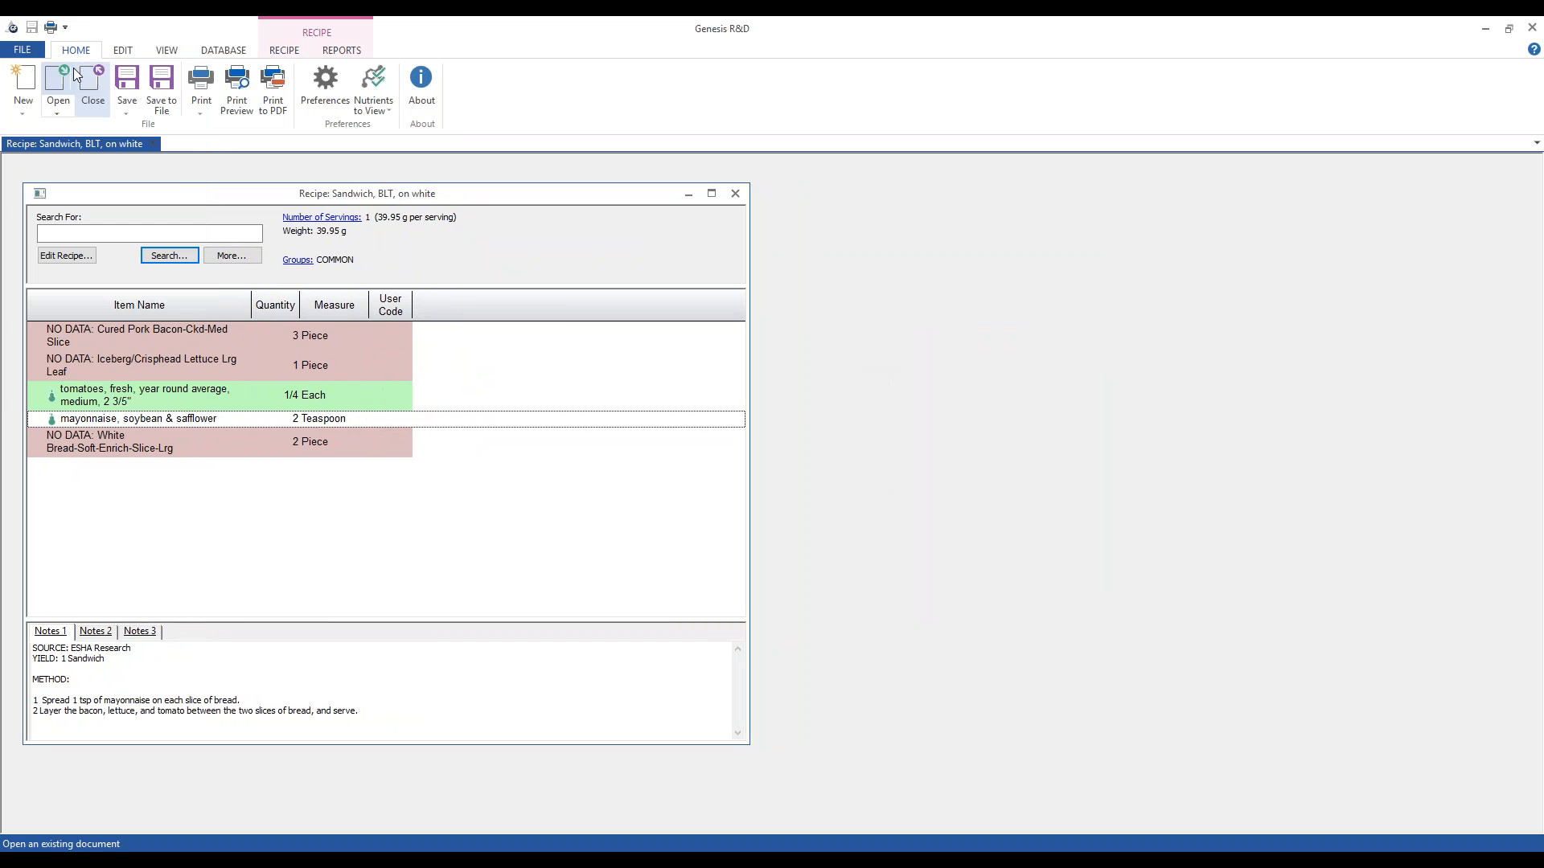
pyautogui.click(59, 109)
pyautogui.click(88, 128)
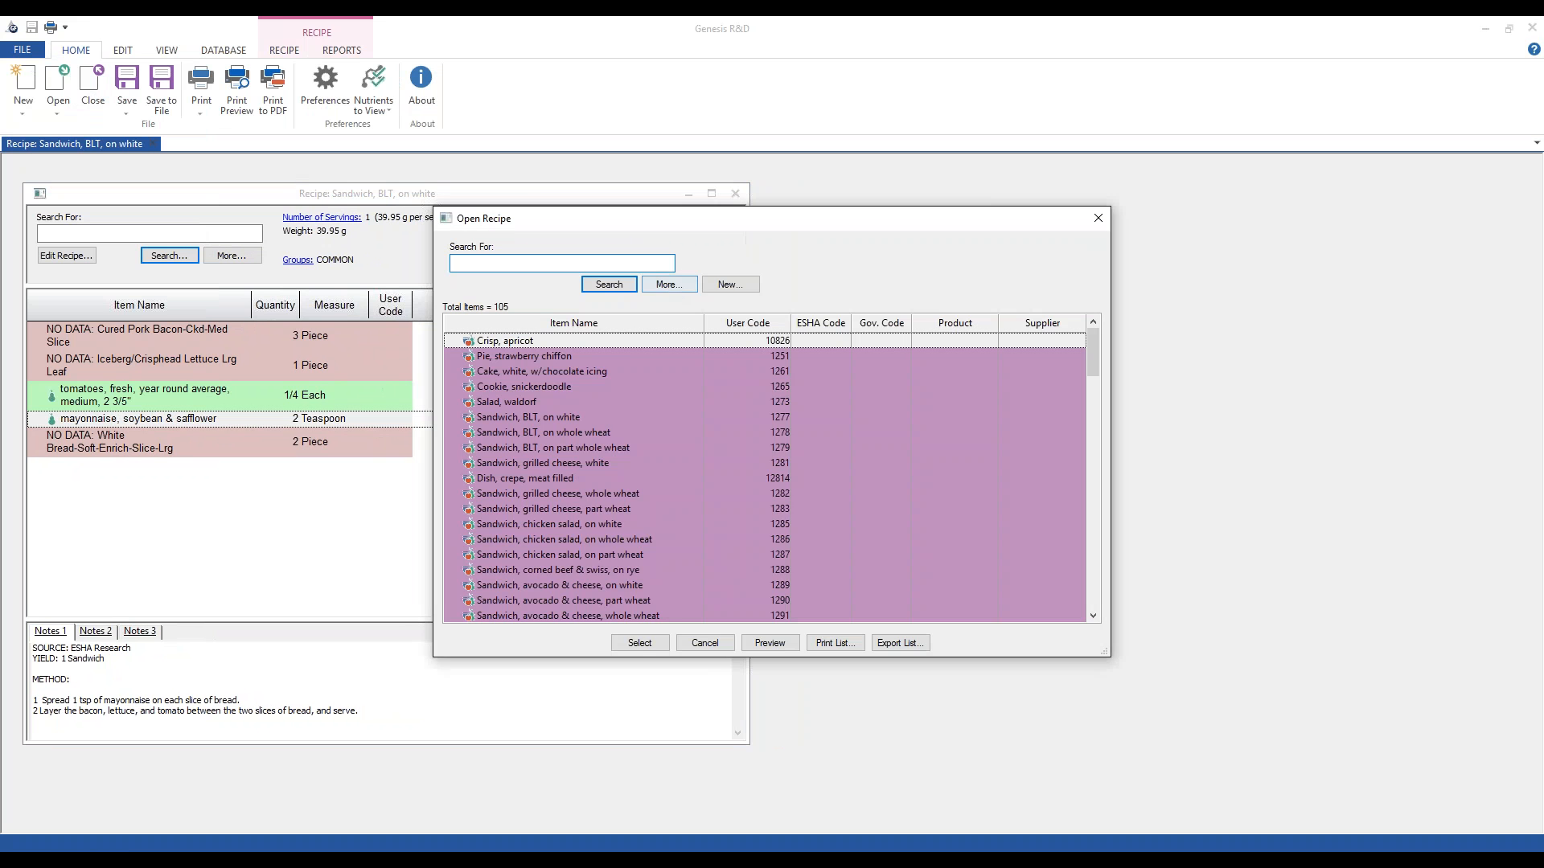
# Clear the group filter and search by name within recipe items for "mayonnaise, soybean & safflower"
pyautogui.click(670, 286)
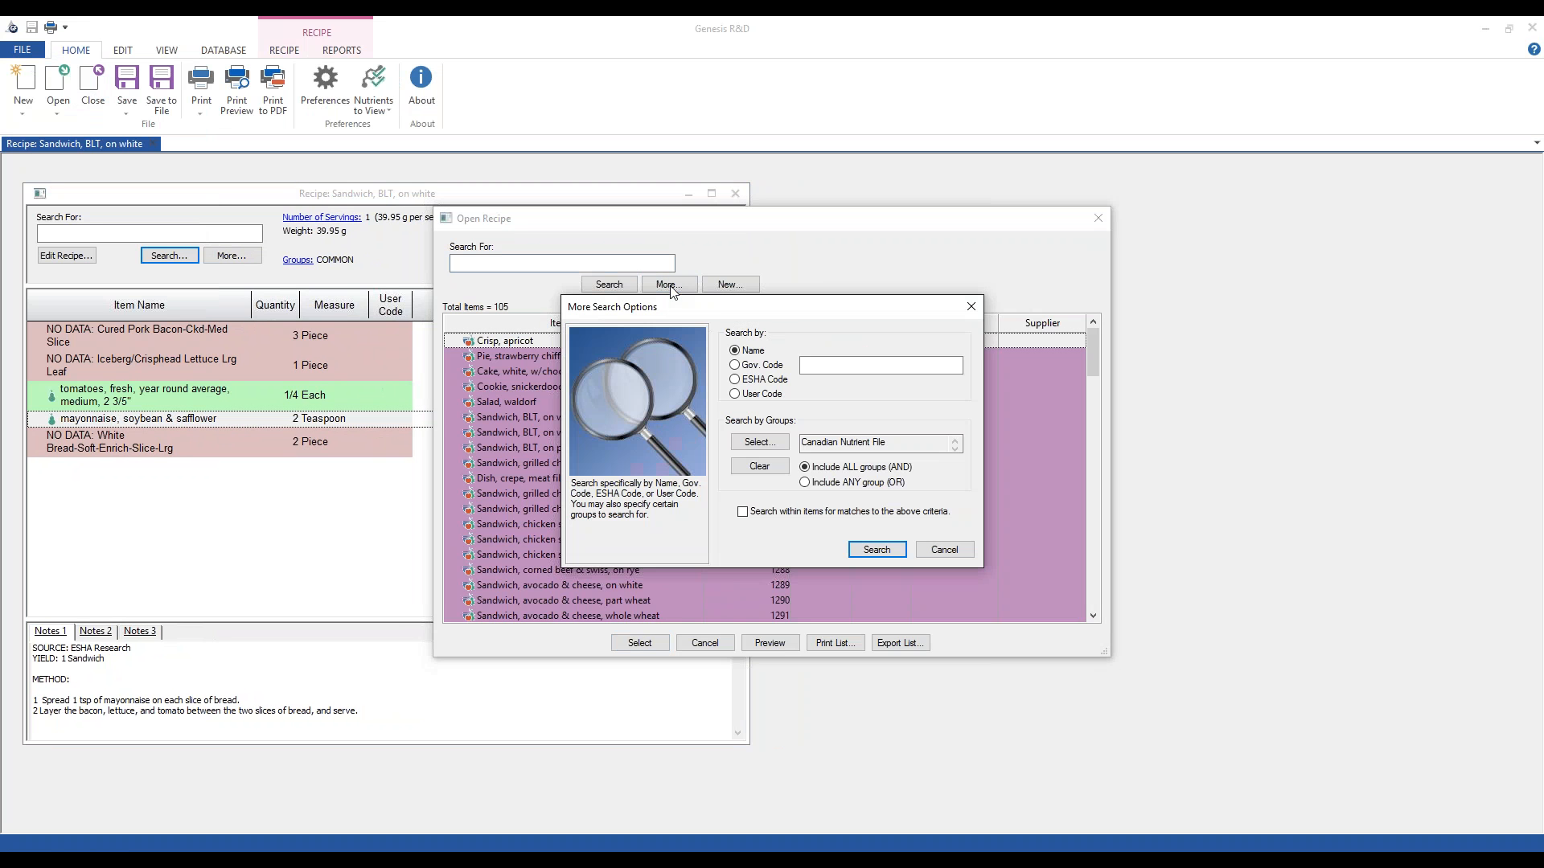
pyautogui.click(758, 467)
pyautogui.click(741, 512)
pyautogui.click(836, 367)
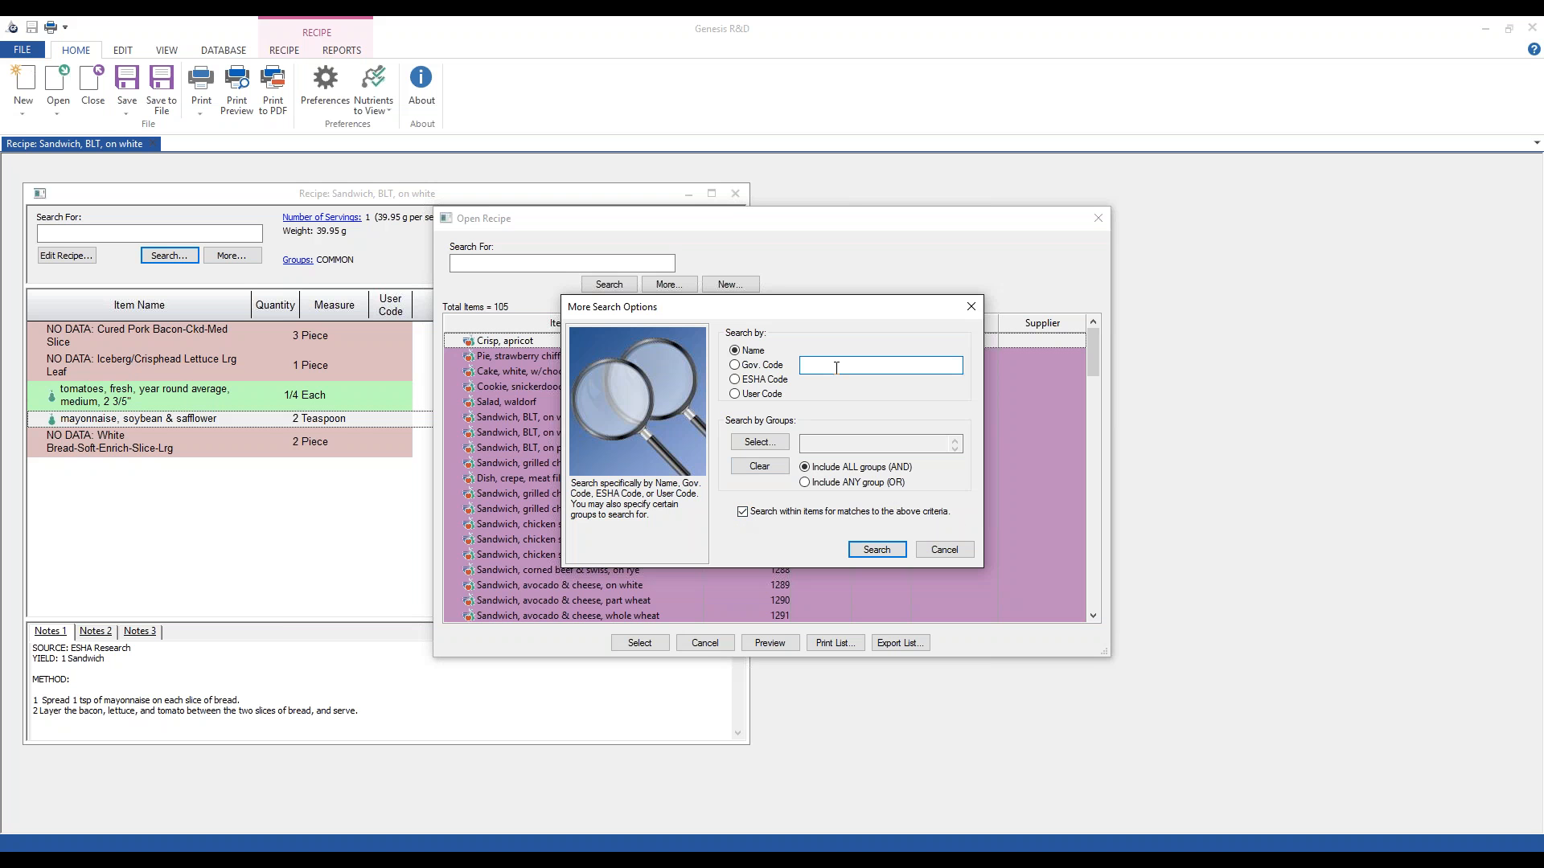
pyautogui.write('mayonnaise, soybean & safflower')
pyautogui.click(884, 552)
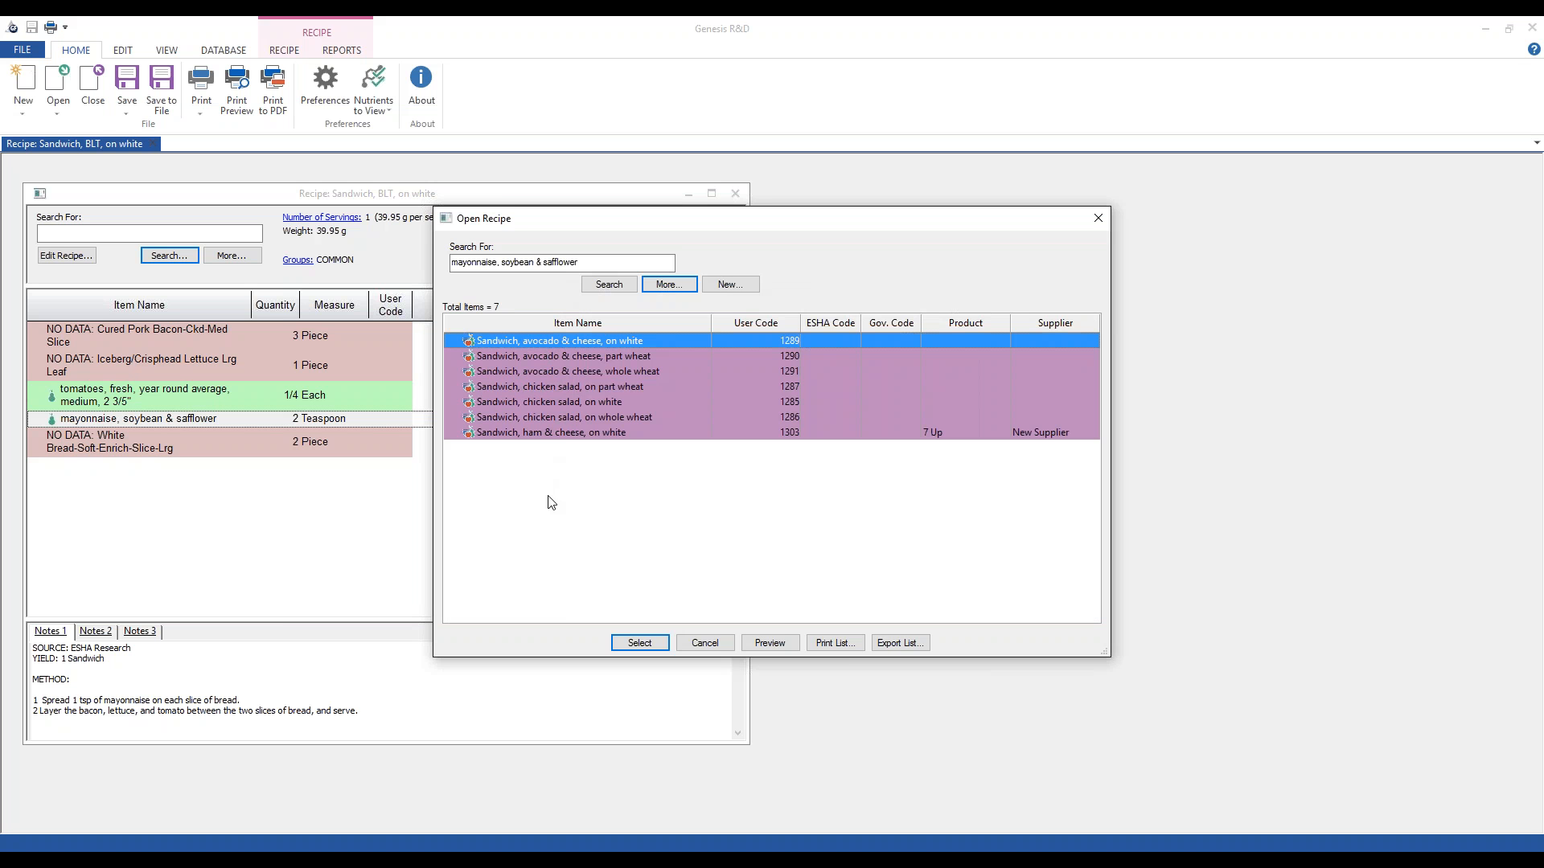
# Open "Sandwich, chicken salad, on white" from the search results to check its mayonnaise ingredient, and close both open recipes
pyautogui.doubleClick(558, 401)
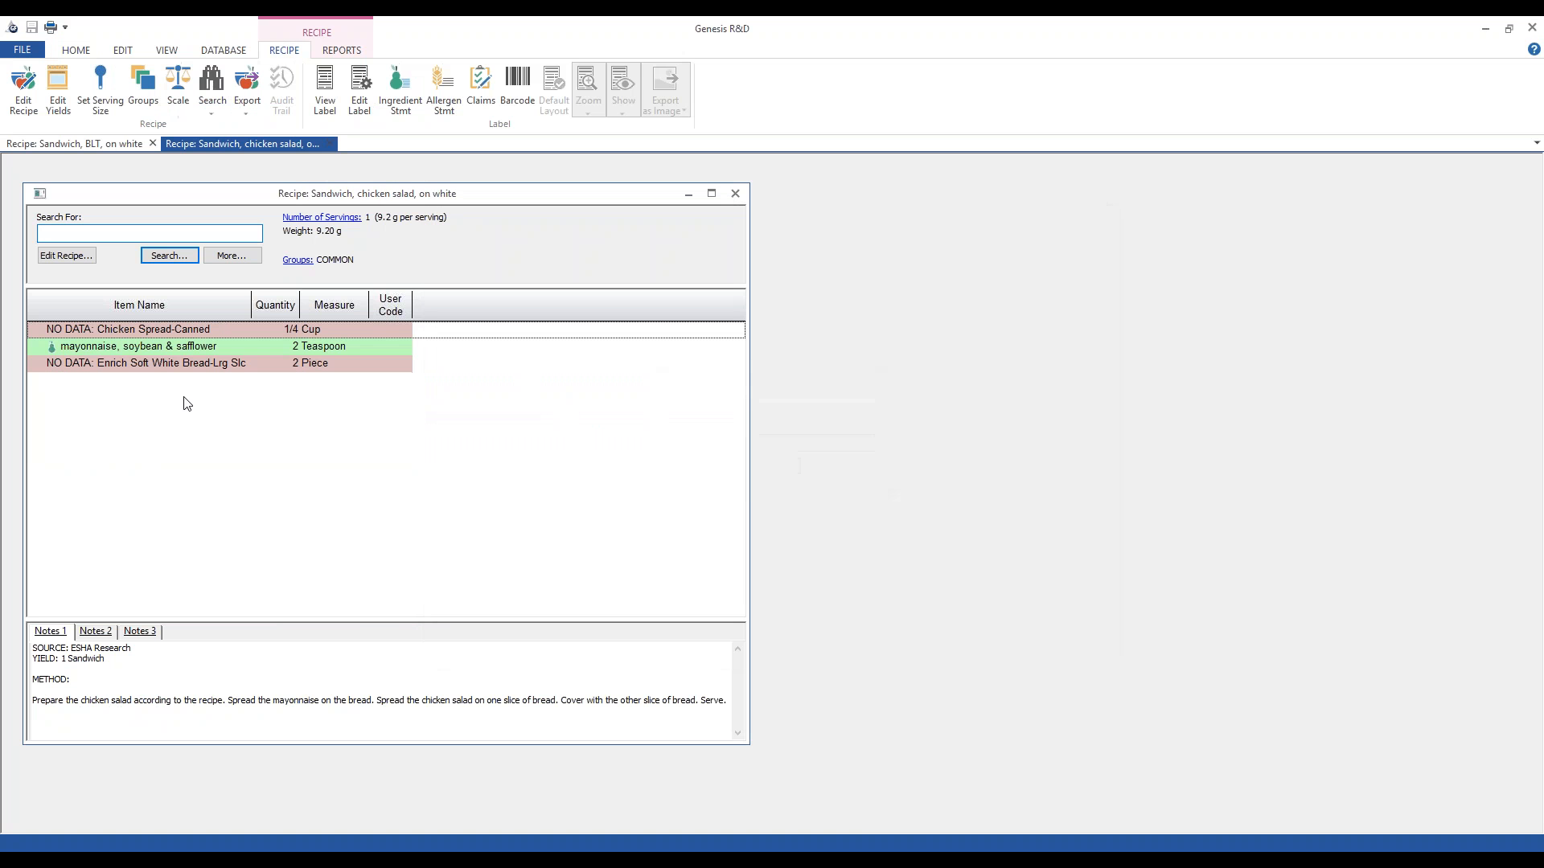
pyautogui.click(228, 352)
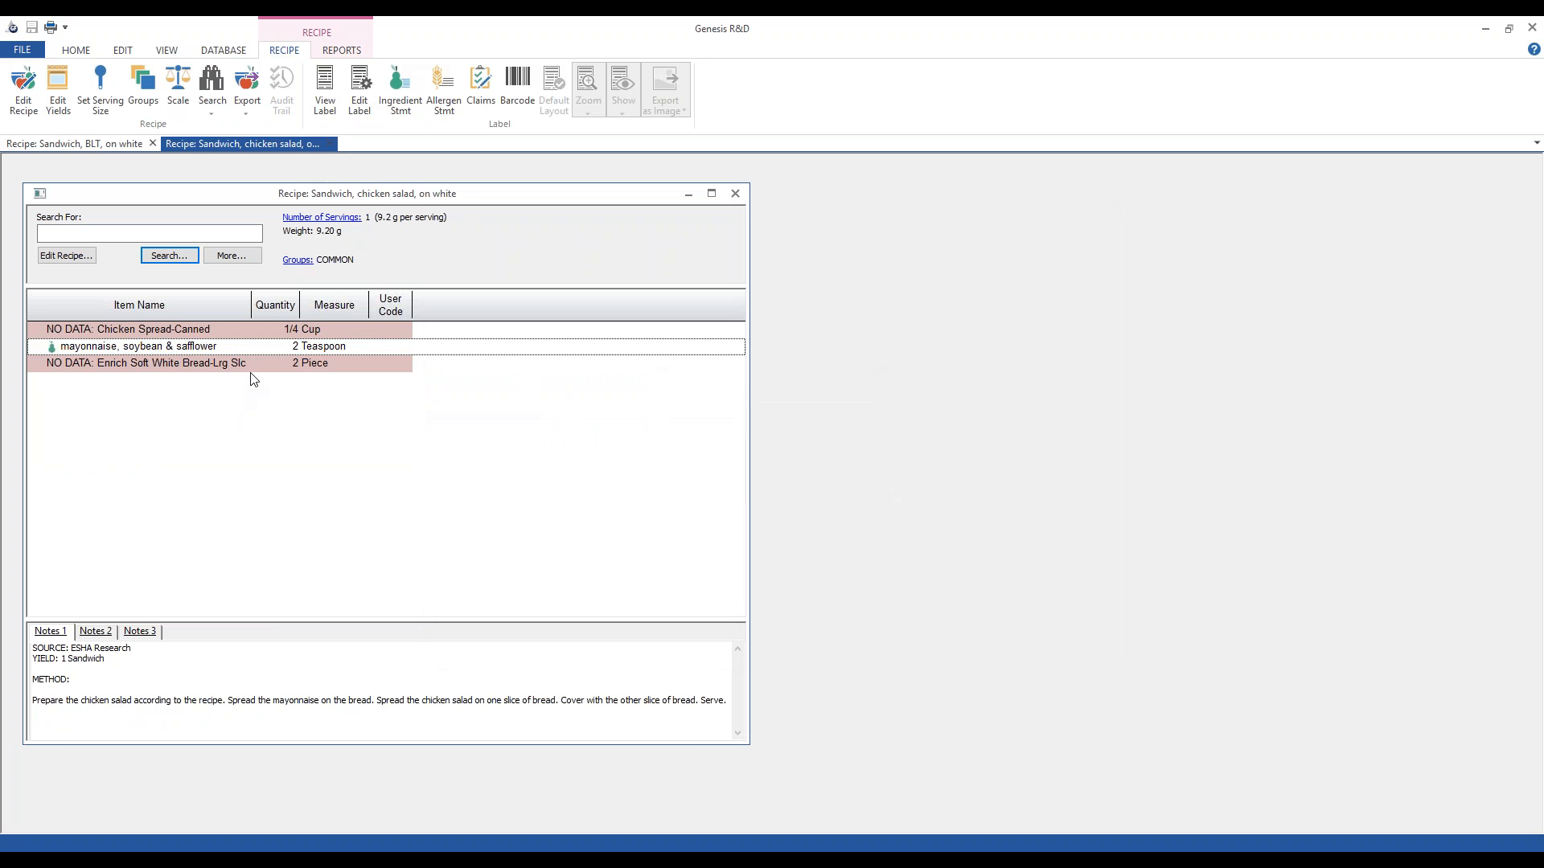
pyautogui.click(250, 368)
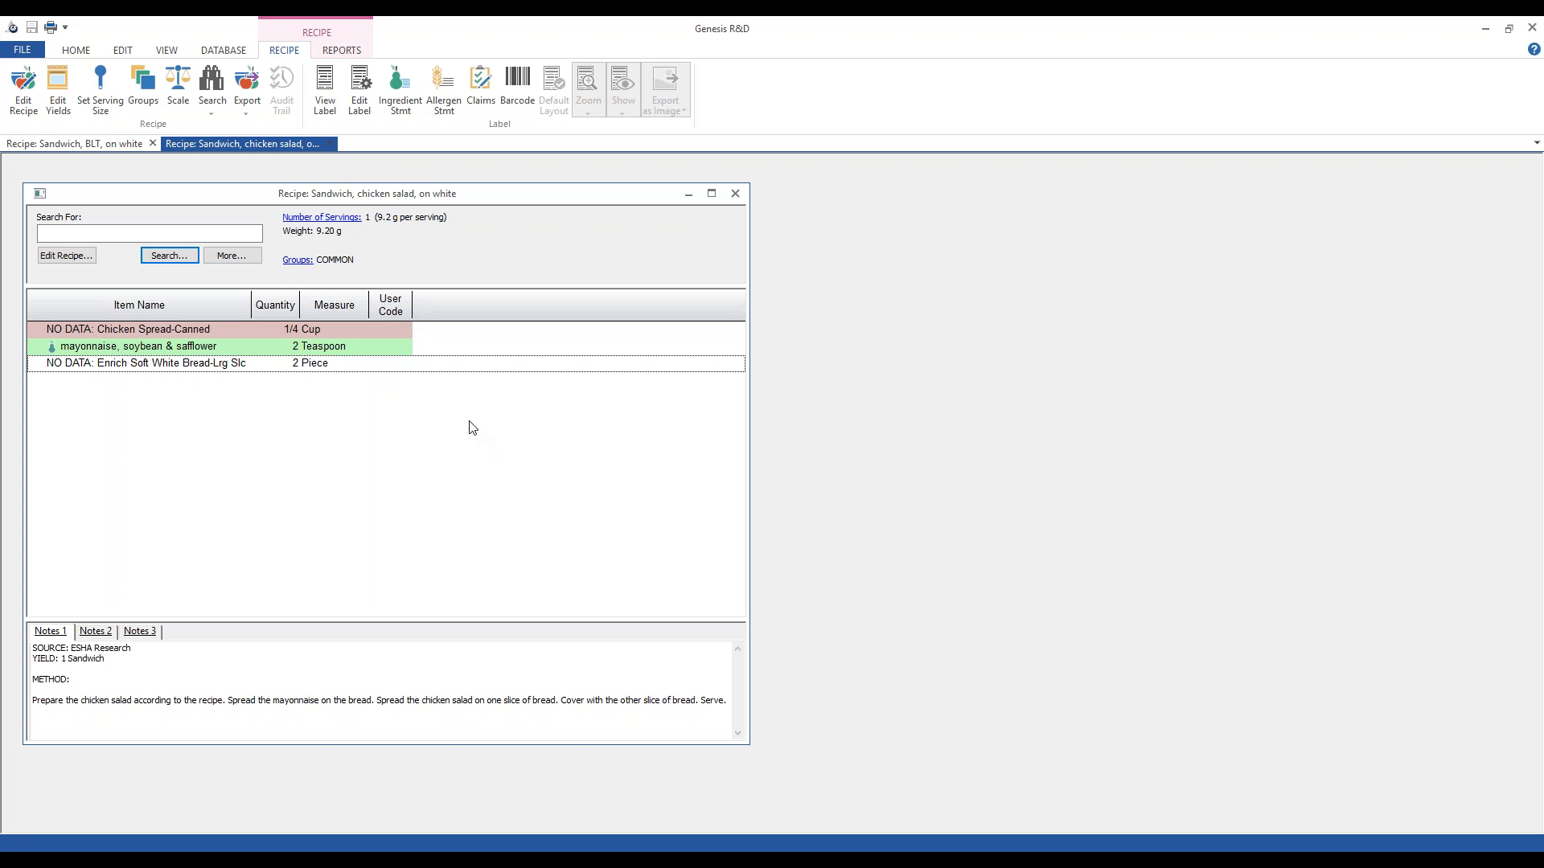
pyautogui.click(735, 195)
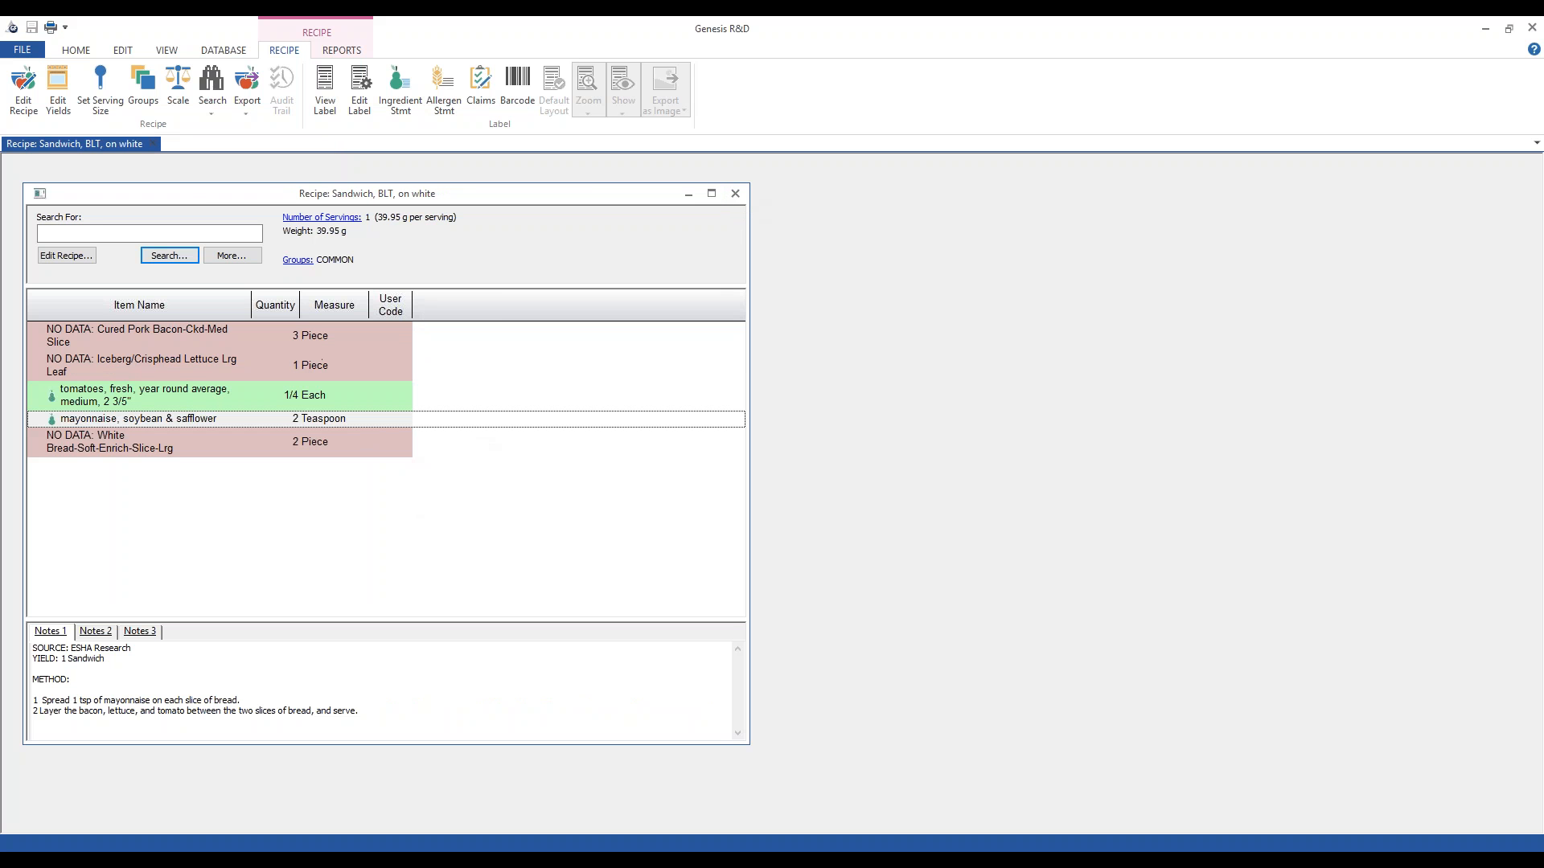
pyautogui.click(733, 195)
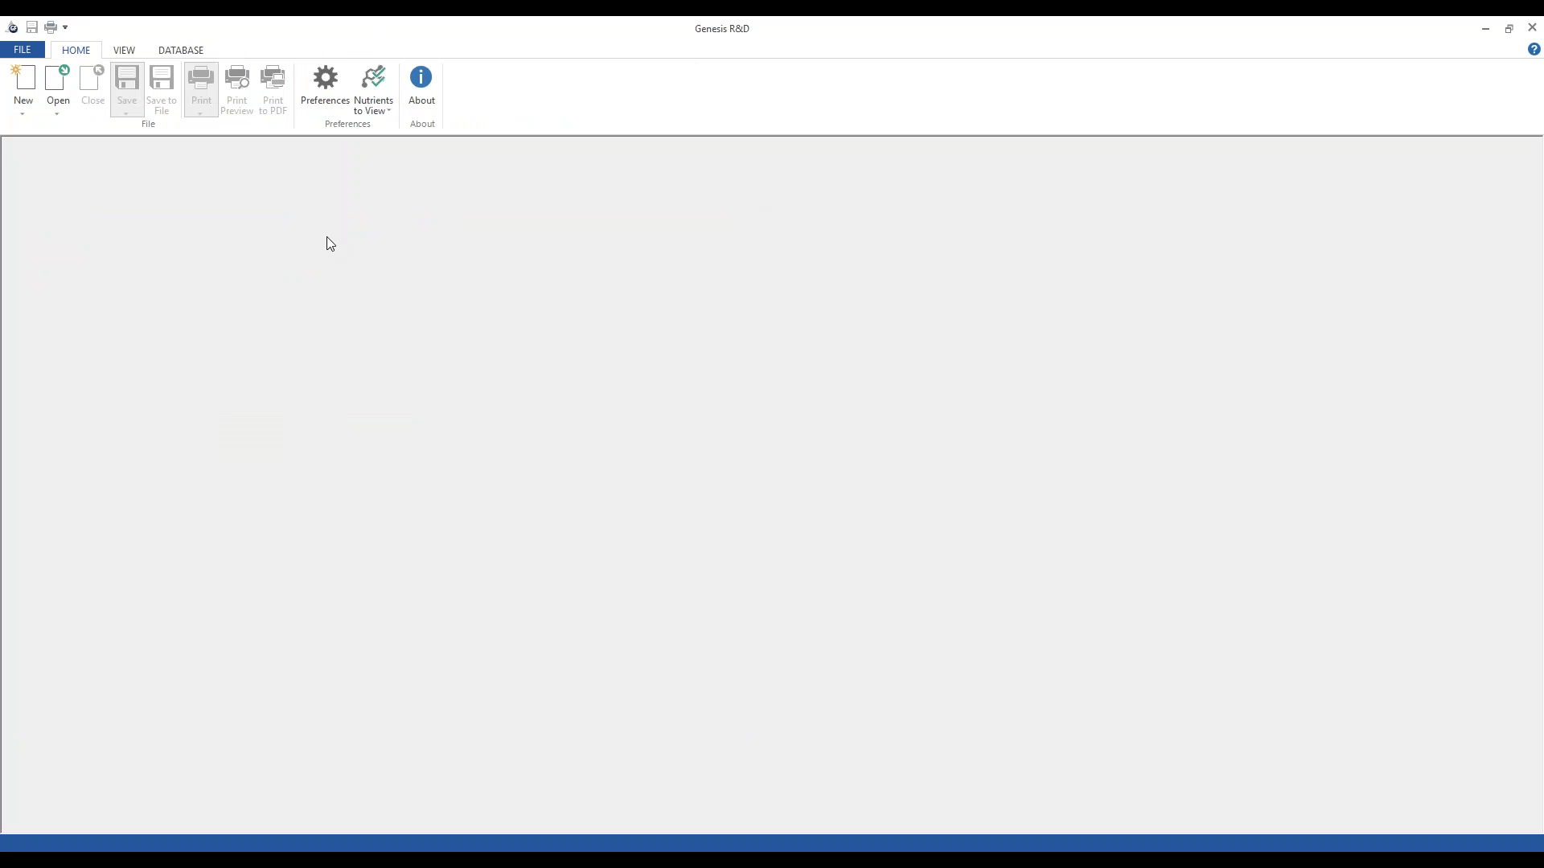
# Start a database Search and Replace and choose the USDA "mayonnaise, soybean & safflower" as the item to search for
pyautogui.click(180, 50)
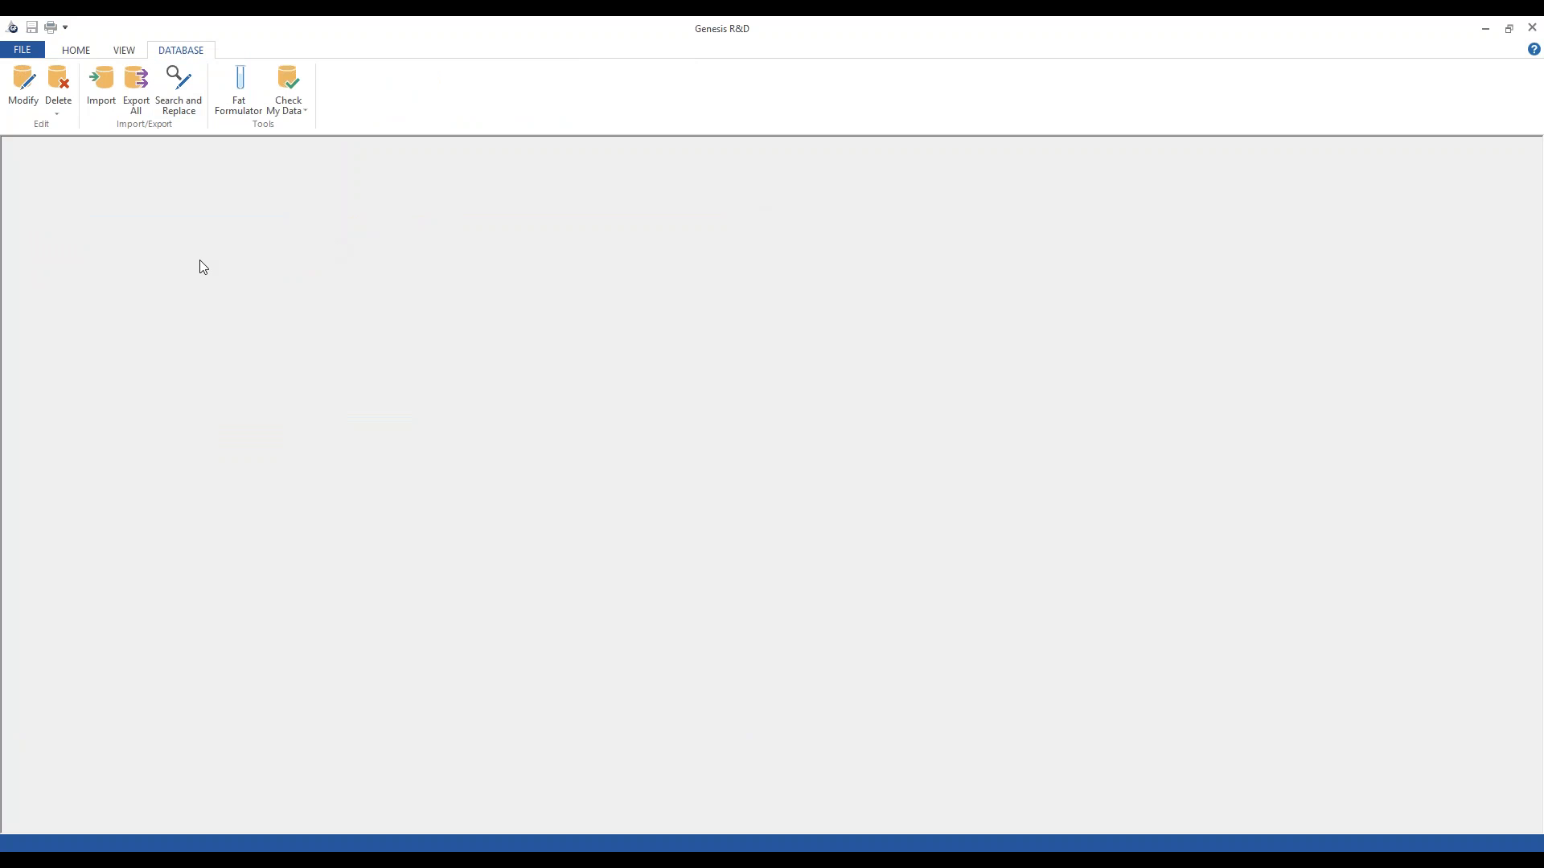
pyautogui.click(184, 106)
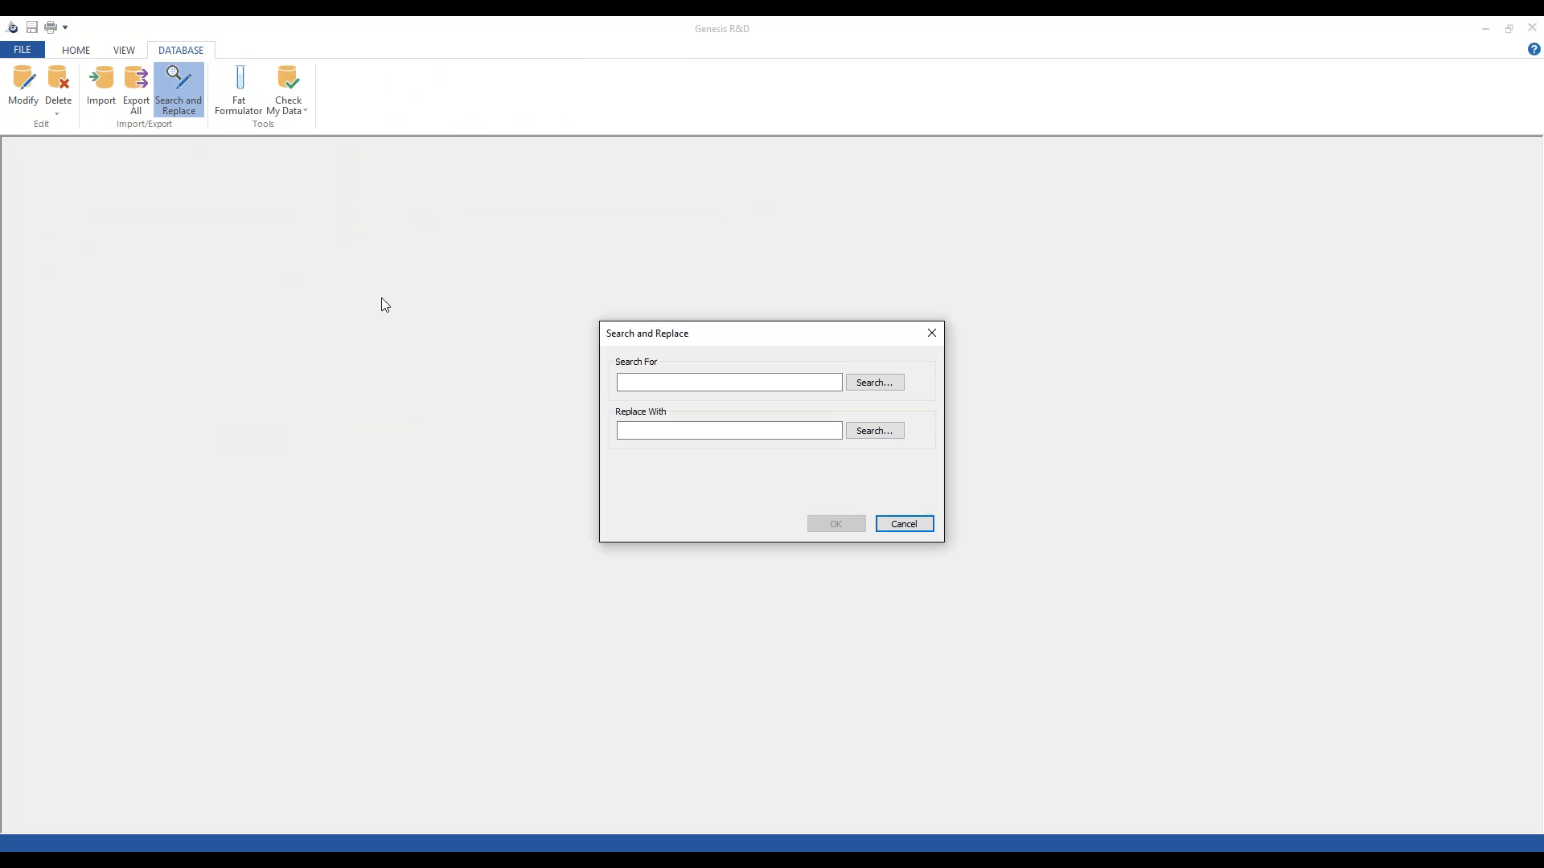
pyautogui.click(745, 385)
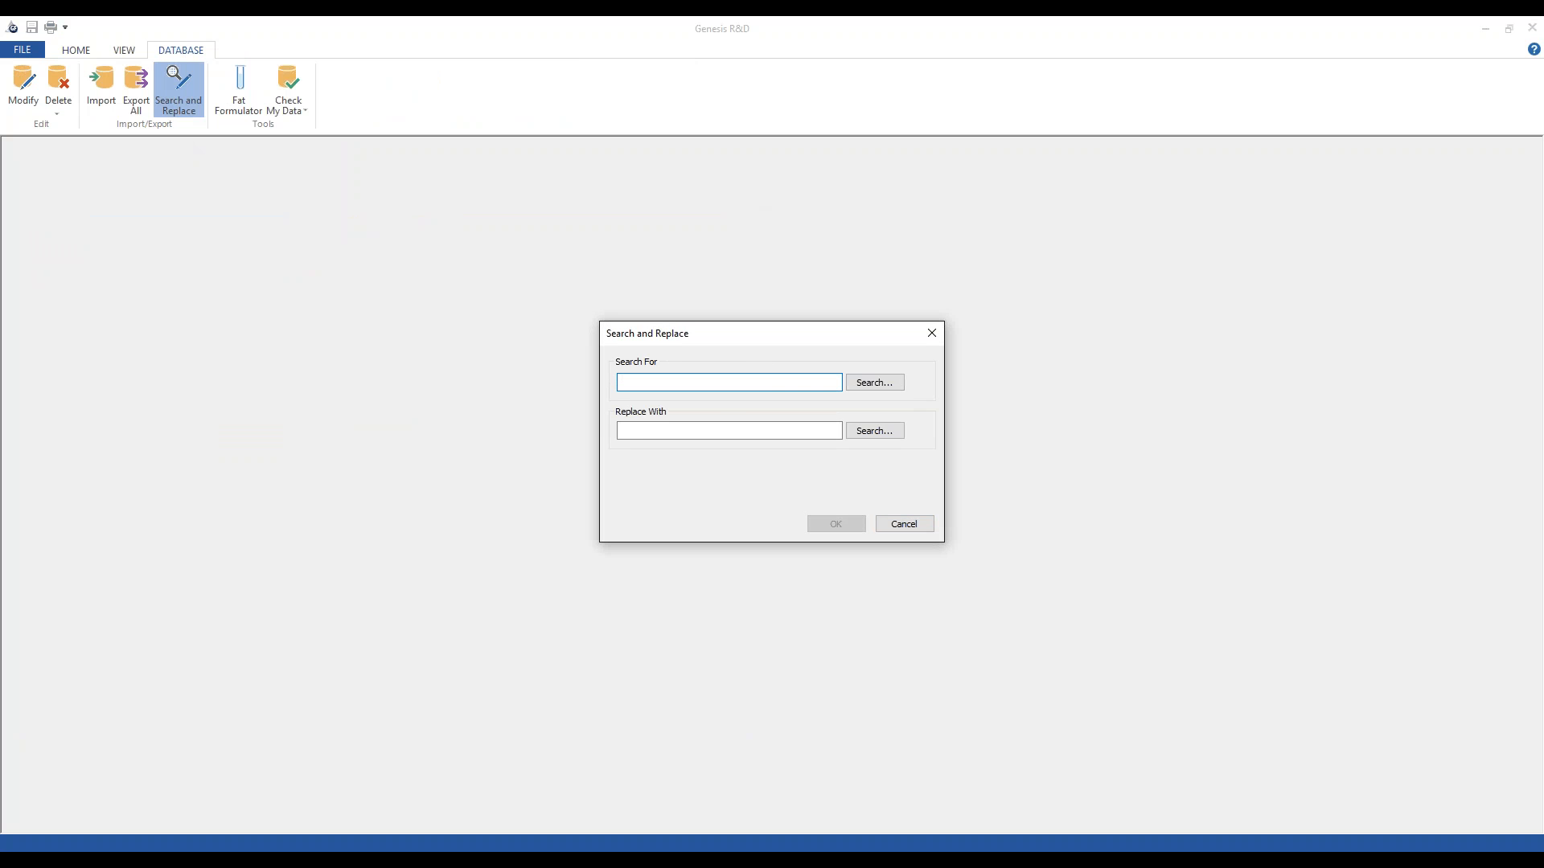
pyautogui.write('mayonnaise')
pyautogui.click(890, 382)
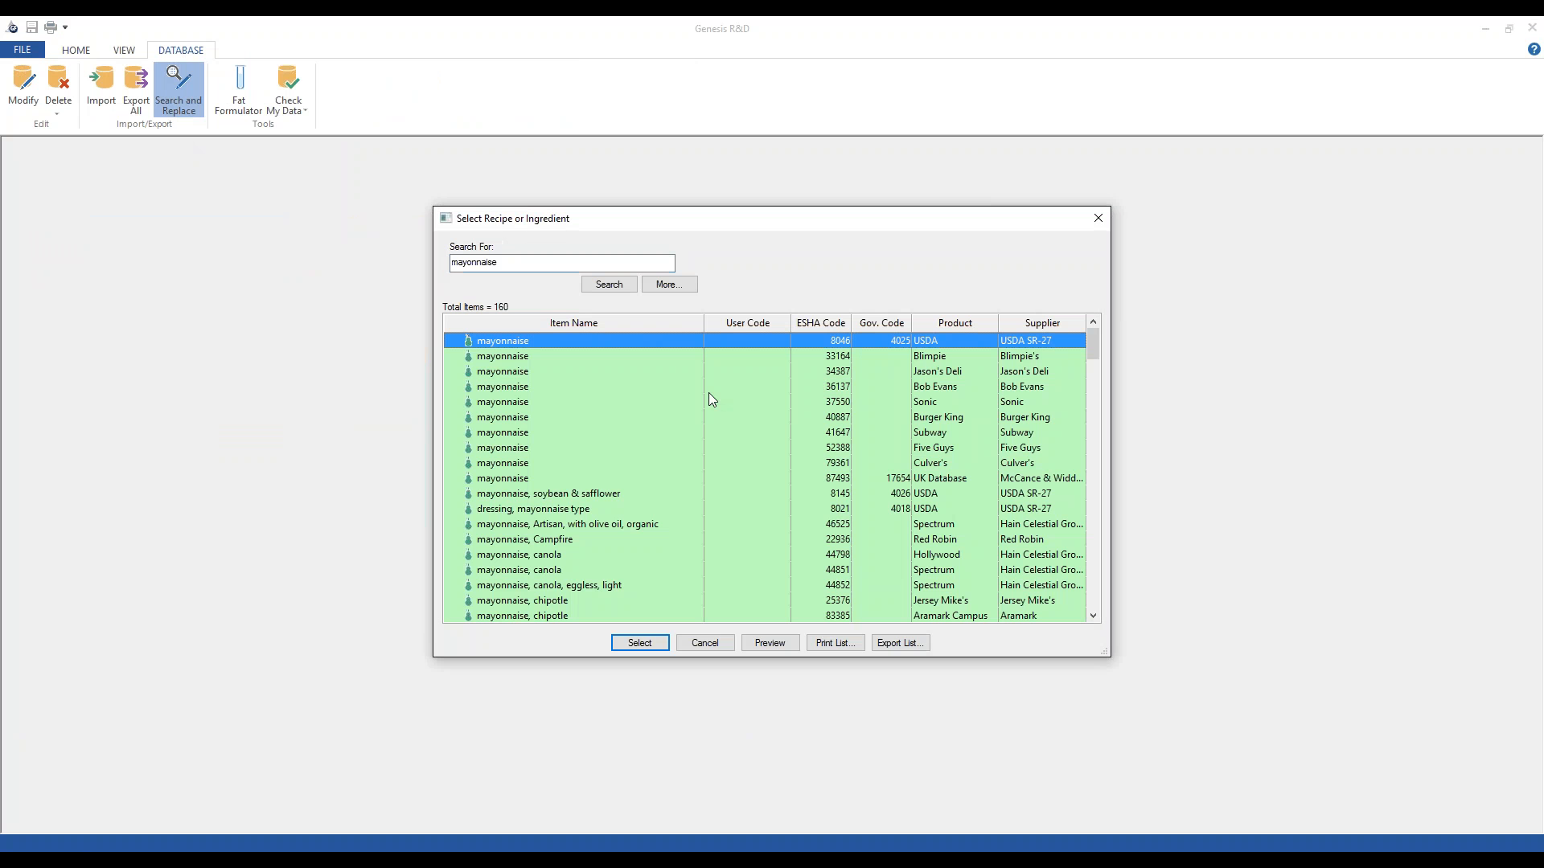
pyautogui.click(556, 493)
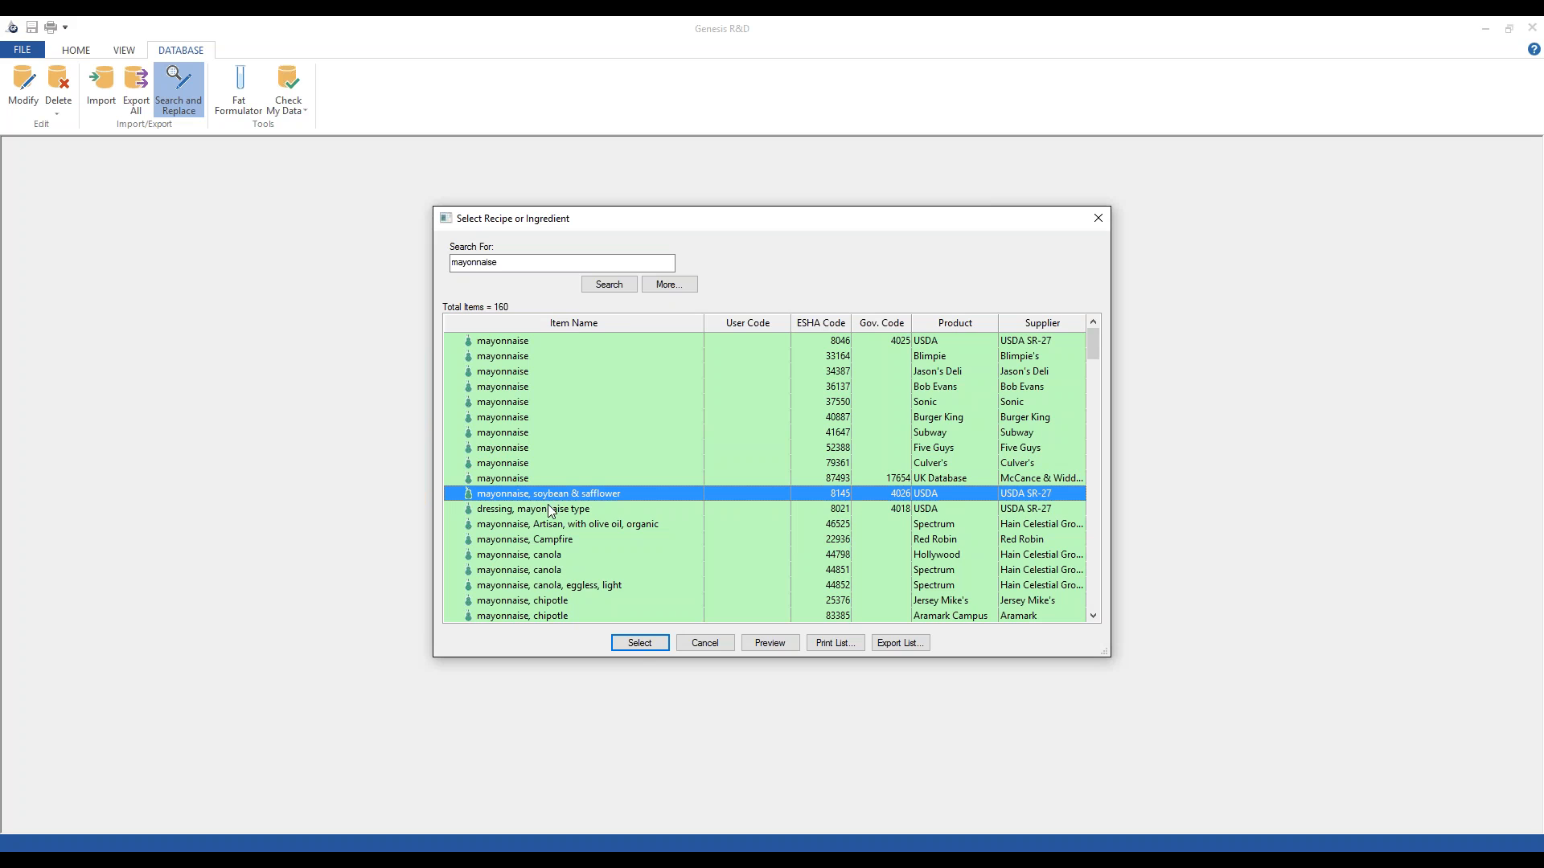
pyautogui.click(639, 644)
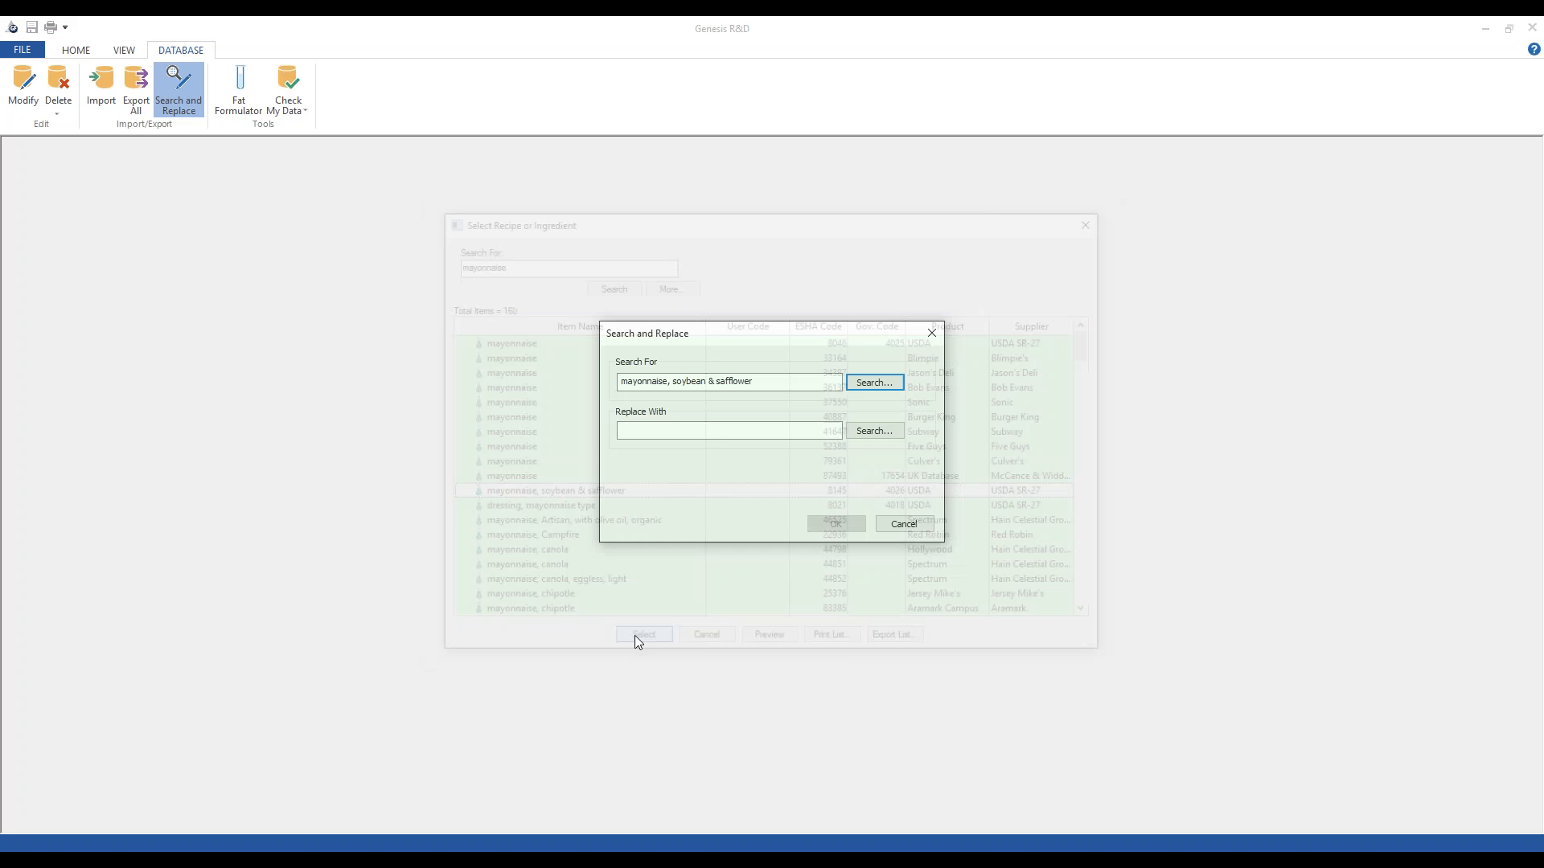
# Find the replacement item by searching for "mayo" and choose the USDA "mayonnaise" with ESHA code 8046
pyautogui.click(719, 432)
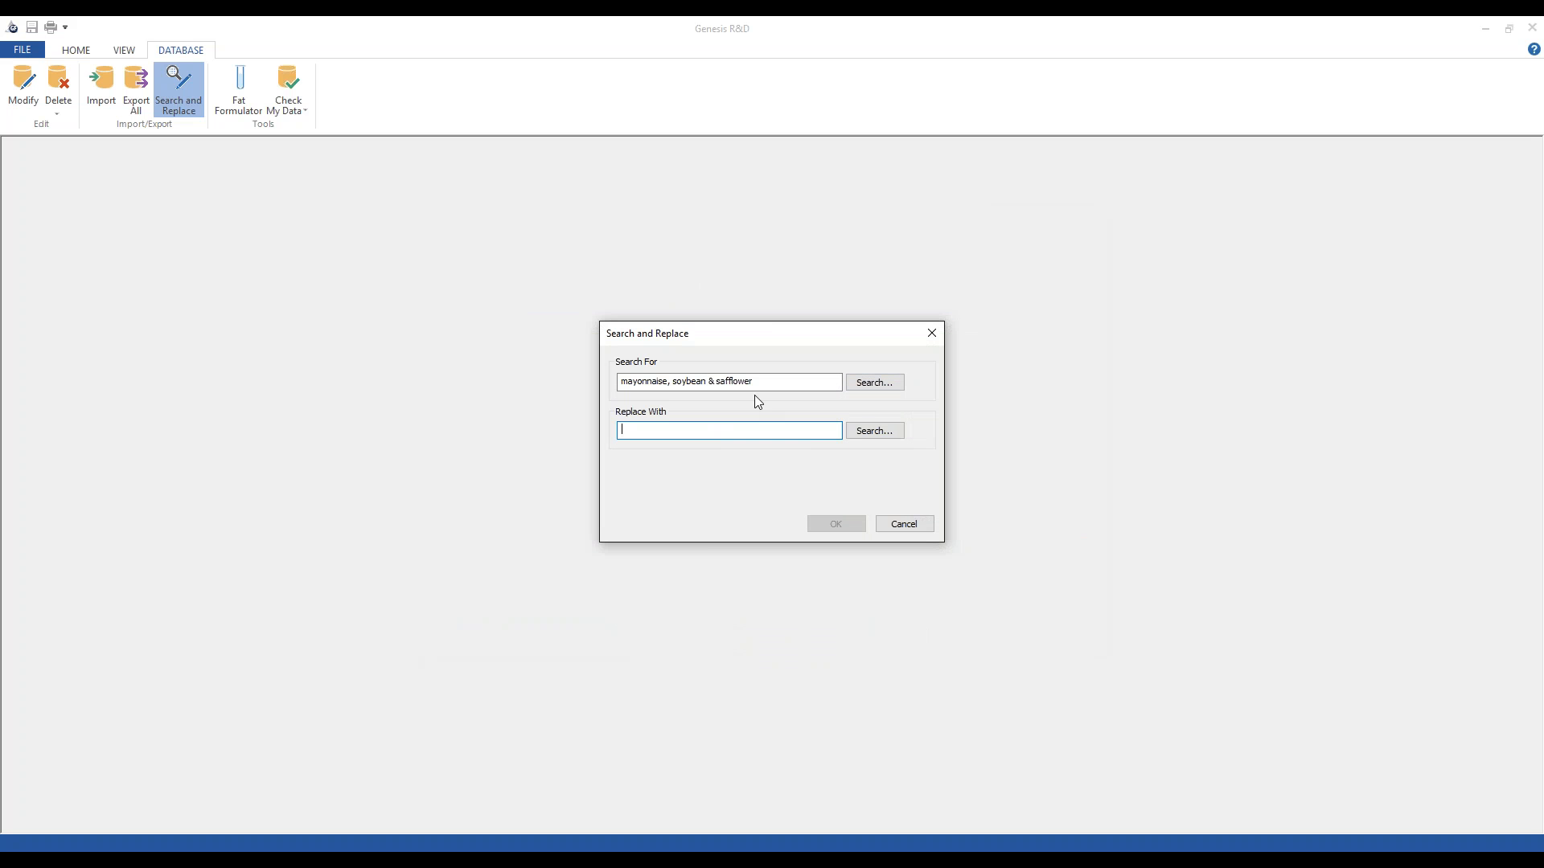
pyautogui.moveTo(724, 383); pyautogui.dragTo(587, 369)
pyautogui.click(647, 428)
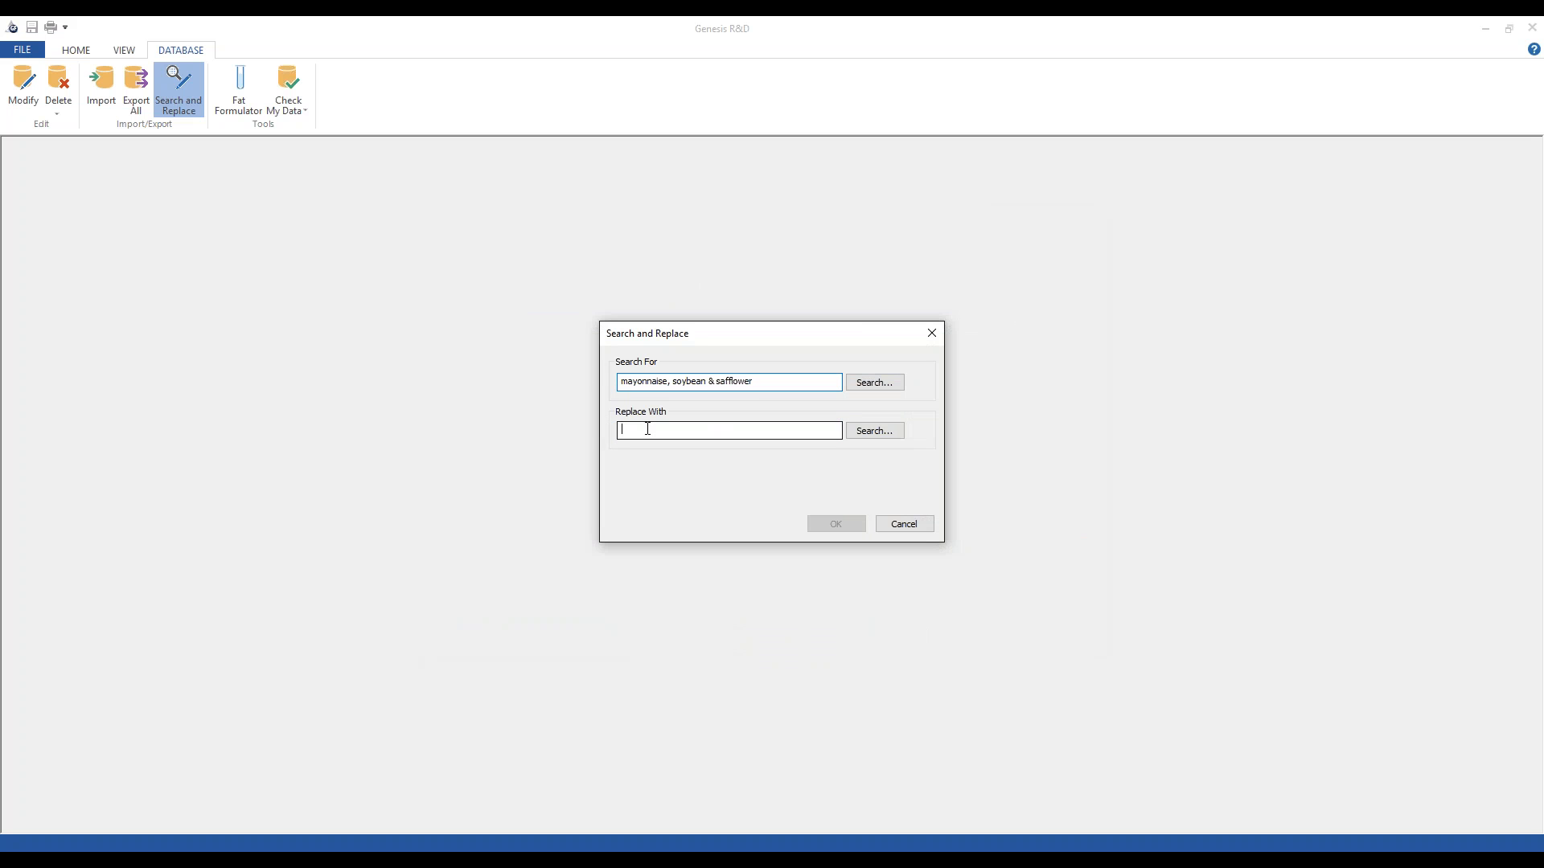
pyautogui.write('moin')
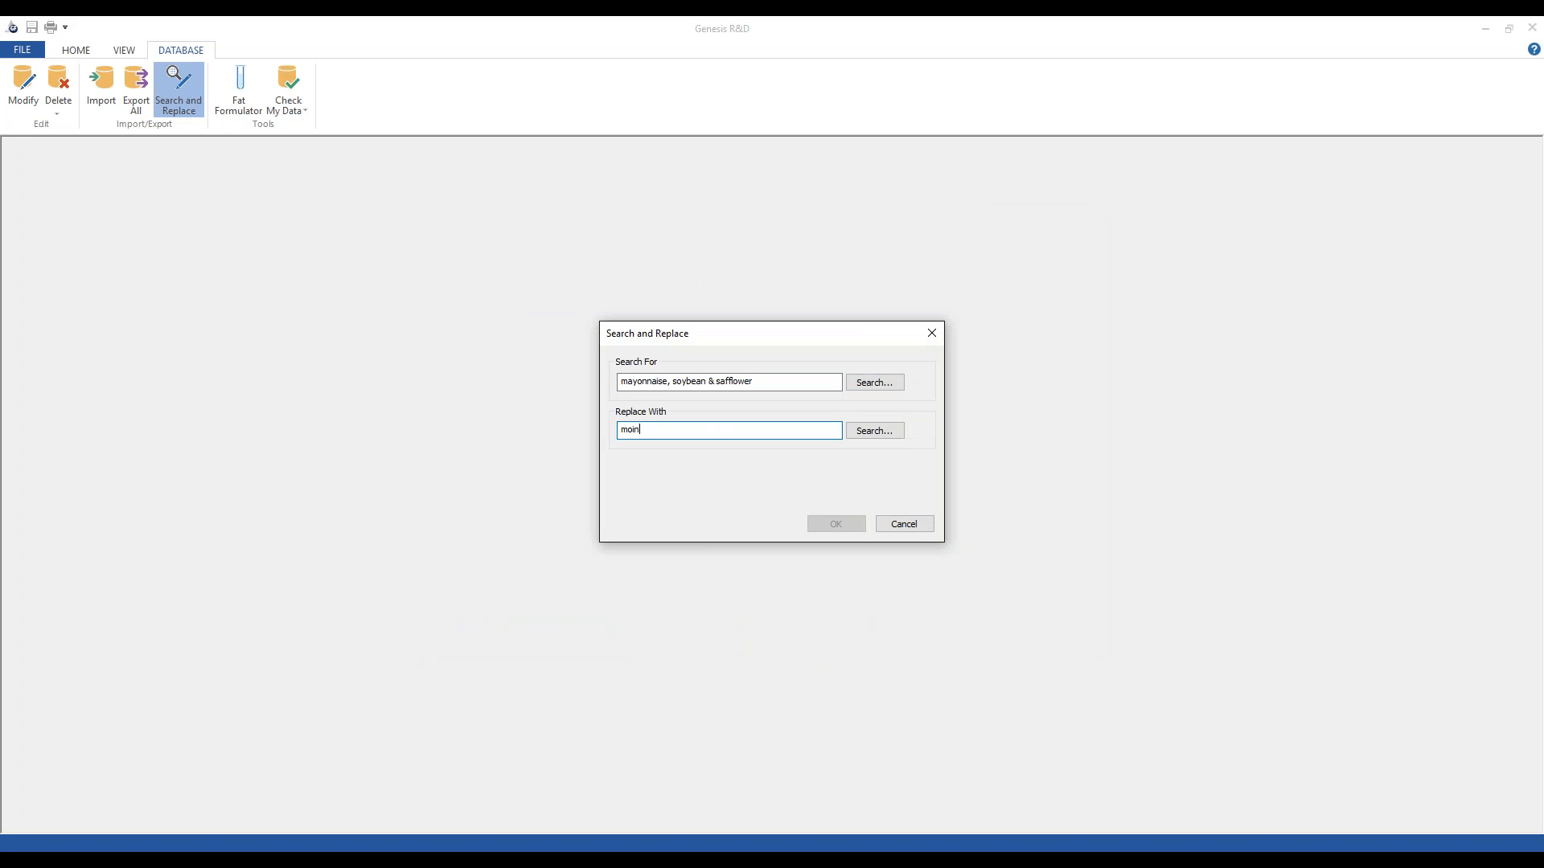
pyautogui.write('noi')
pyautogui.press('BackSpace')
pyautogui.press('BackSpace')
pyautogui.press('BackSpace')
pyautogui.press('BackSpace')
pyautogui.press('BackSpace')
pyautogui.write('ayonnoise')
pyautogui.click(868, 432)
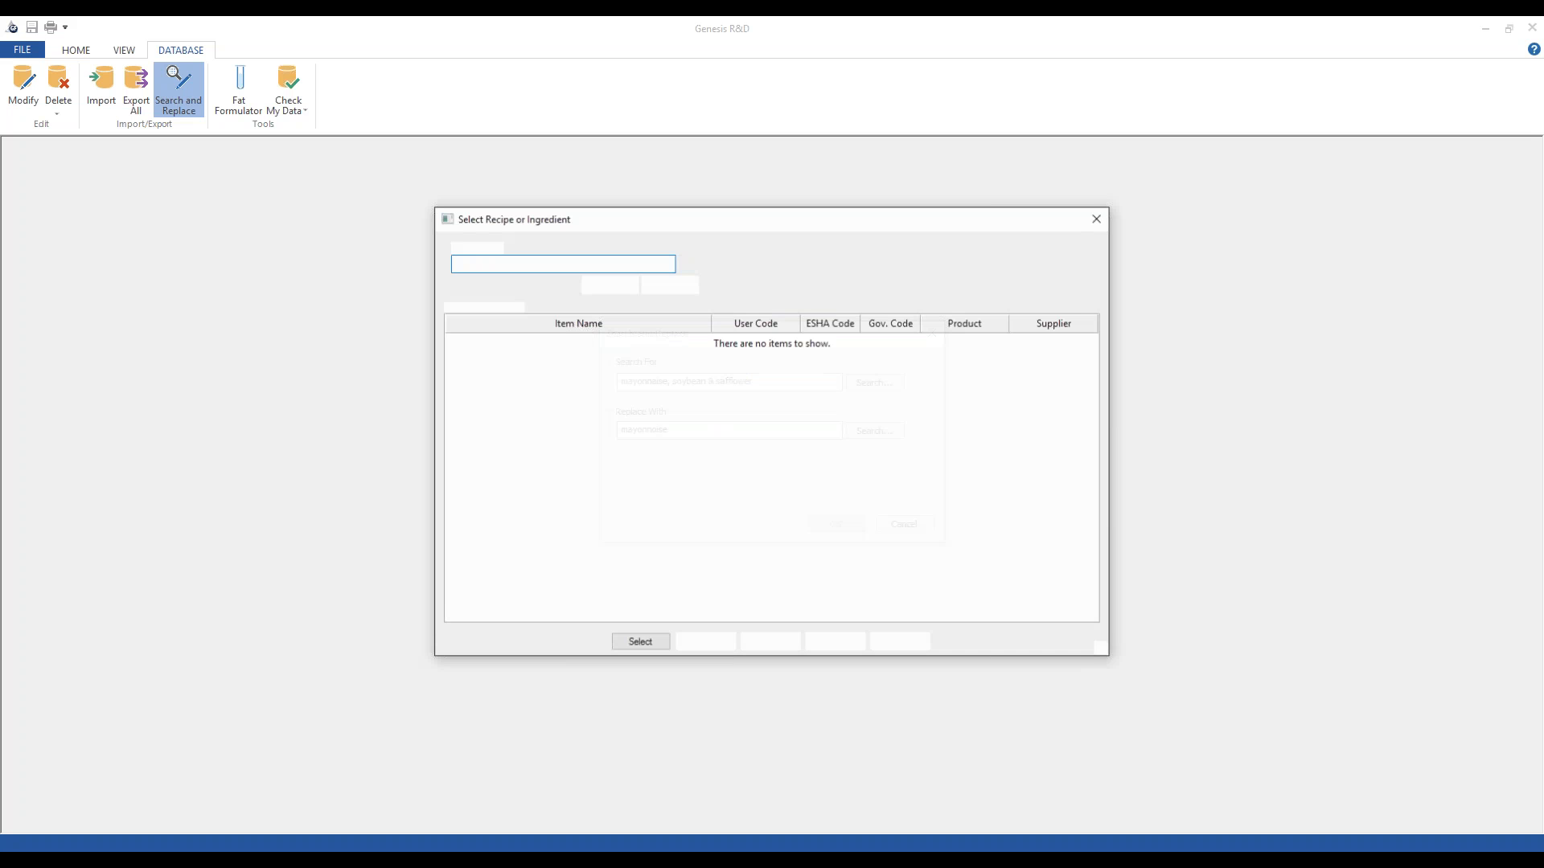
pyautogui.click(518, 260)
pyautogui.moveTo(517, 260); pyautogui.dragTo(474, 267)
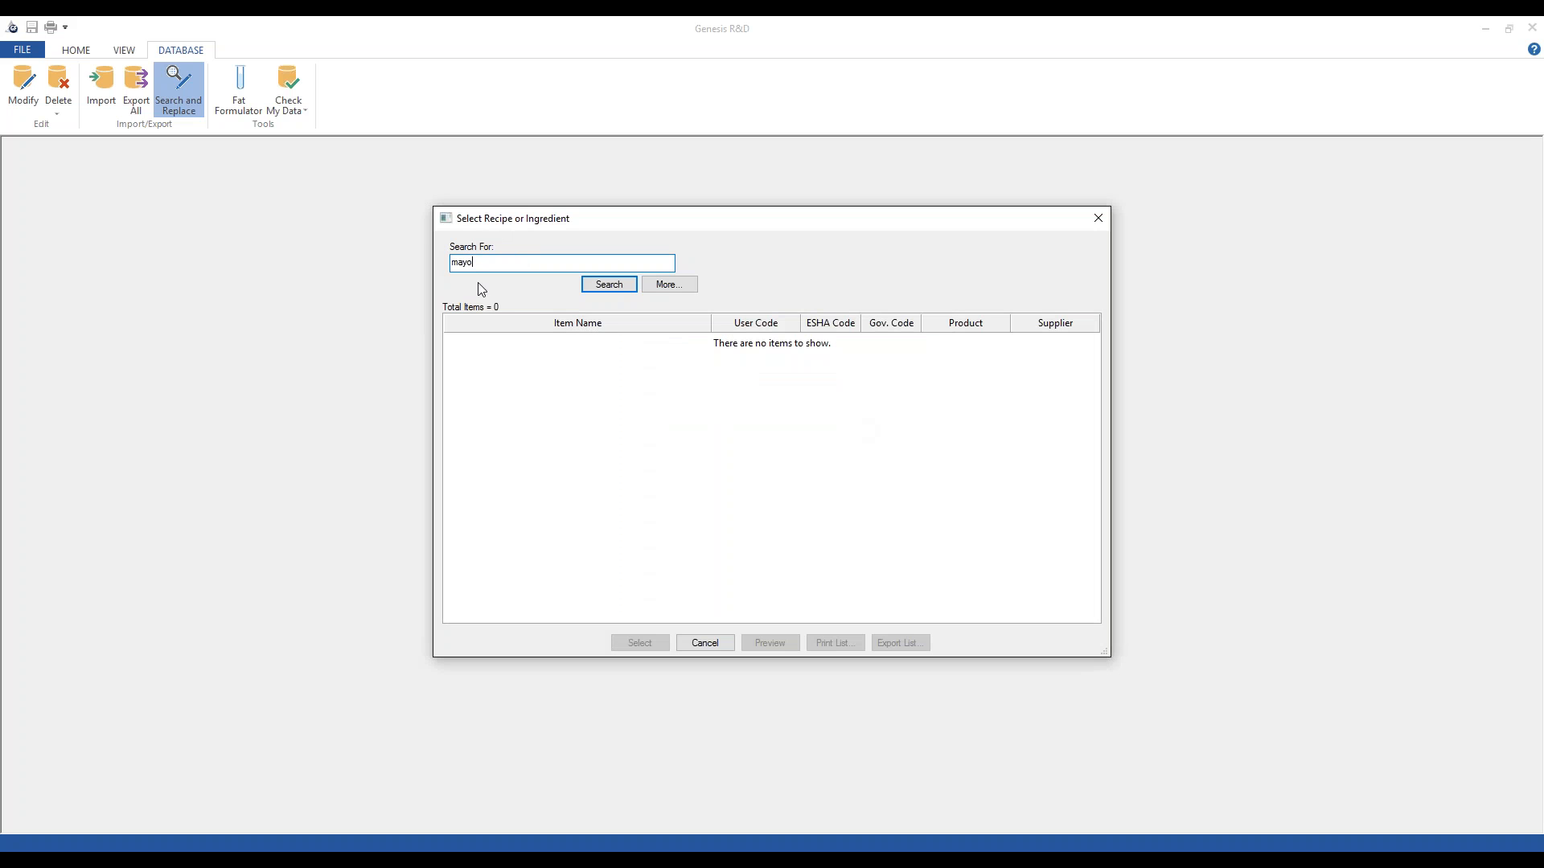
pyautogui.press('Return')
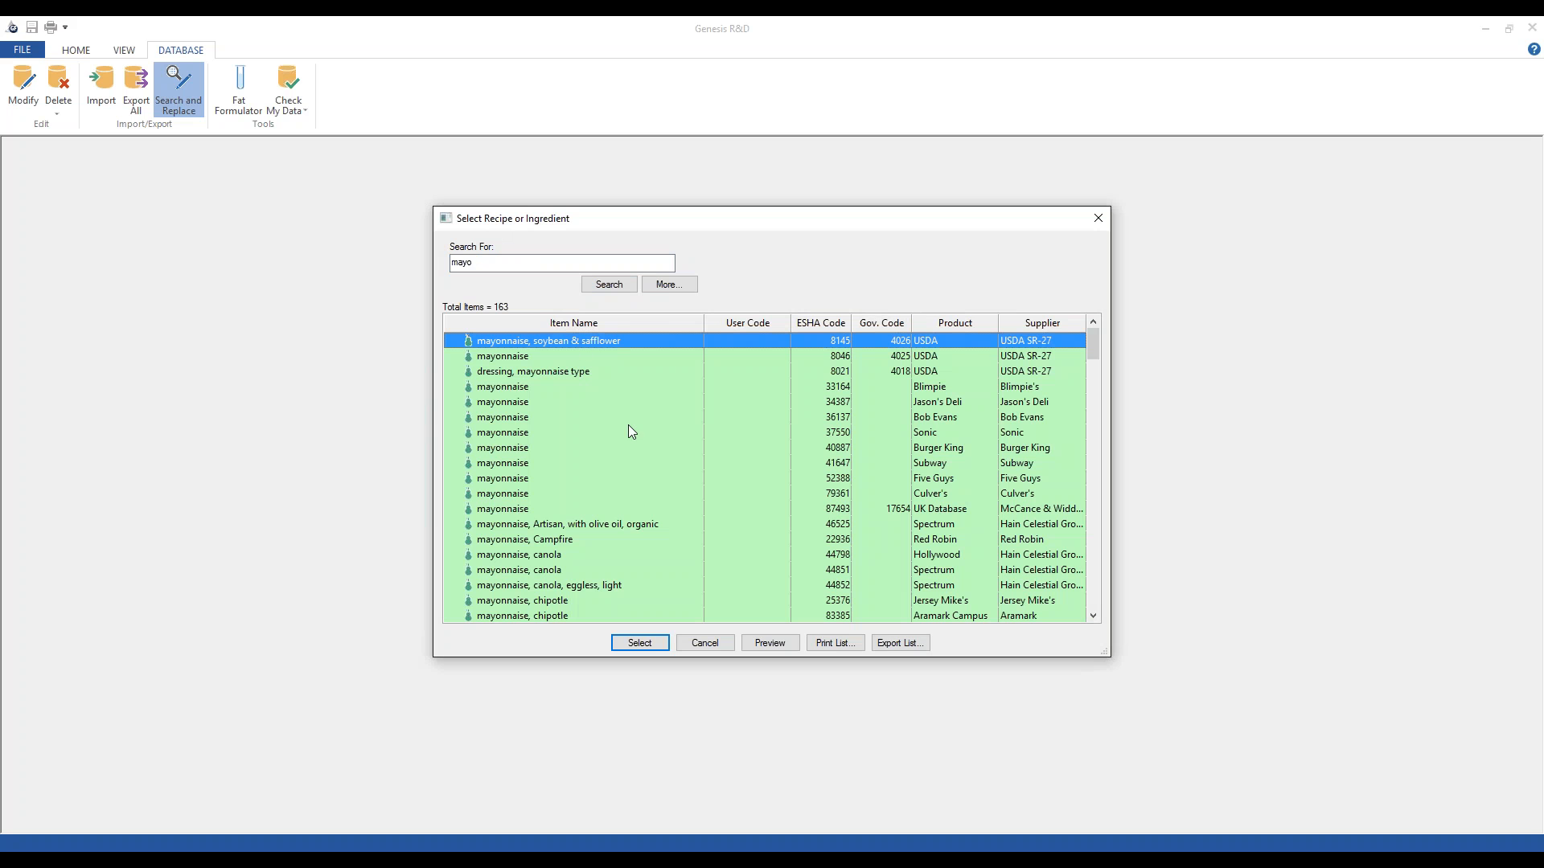
pyautogui.click(527, 358)
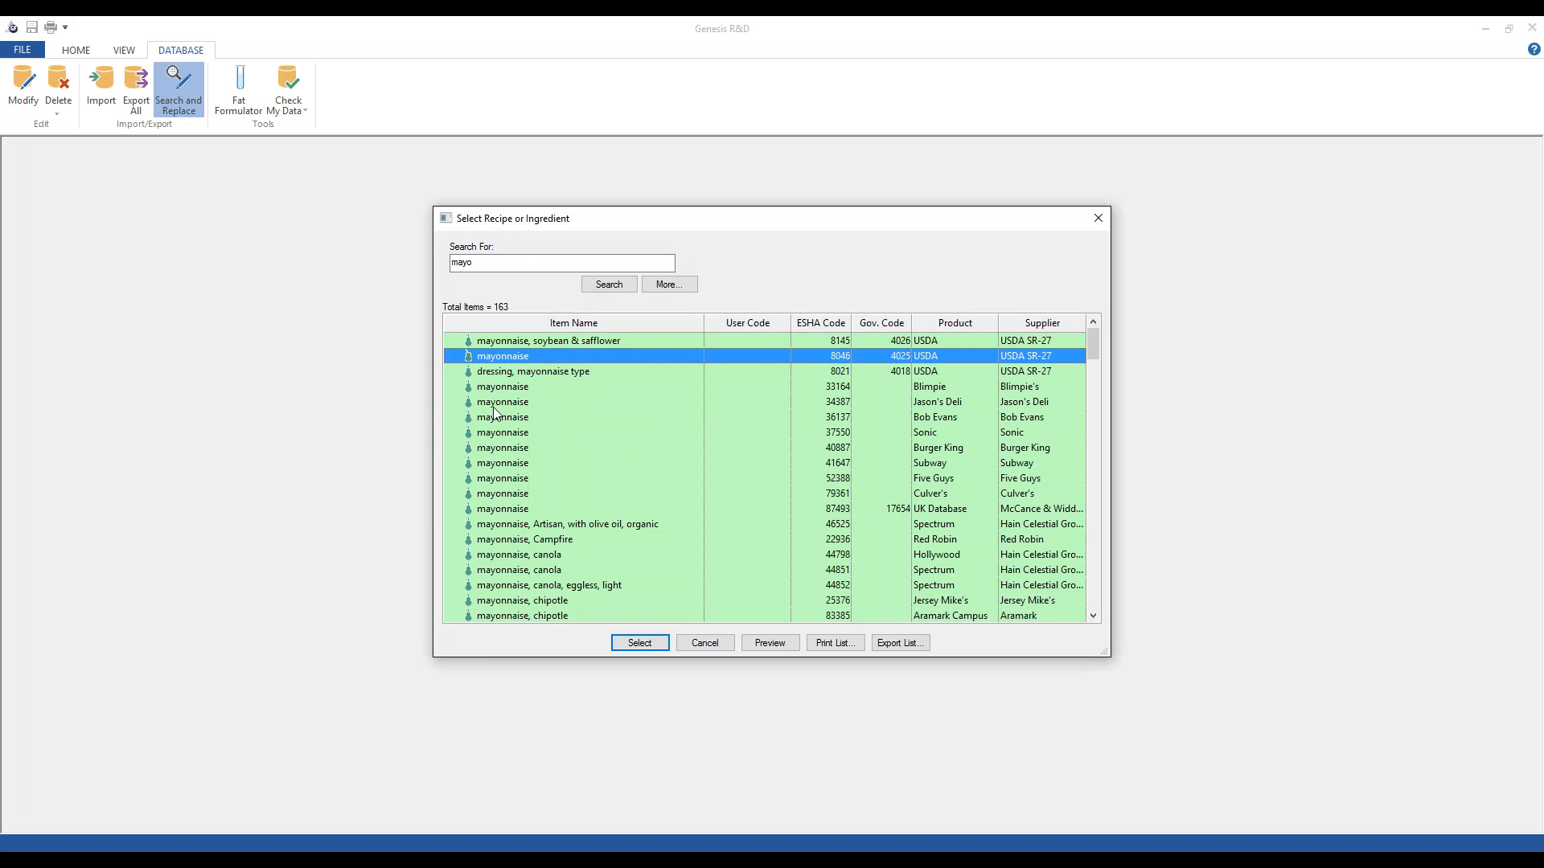
pyautogui.click(639, 641)
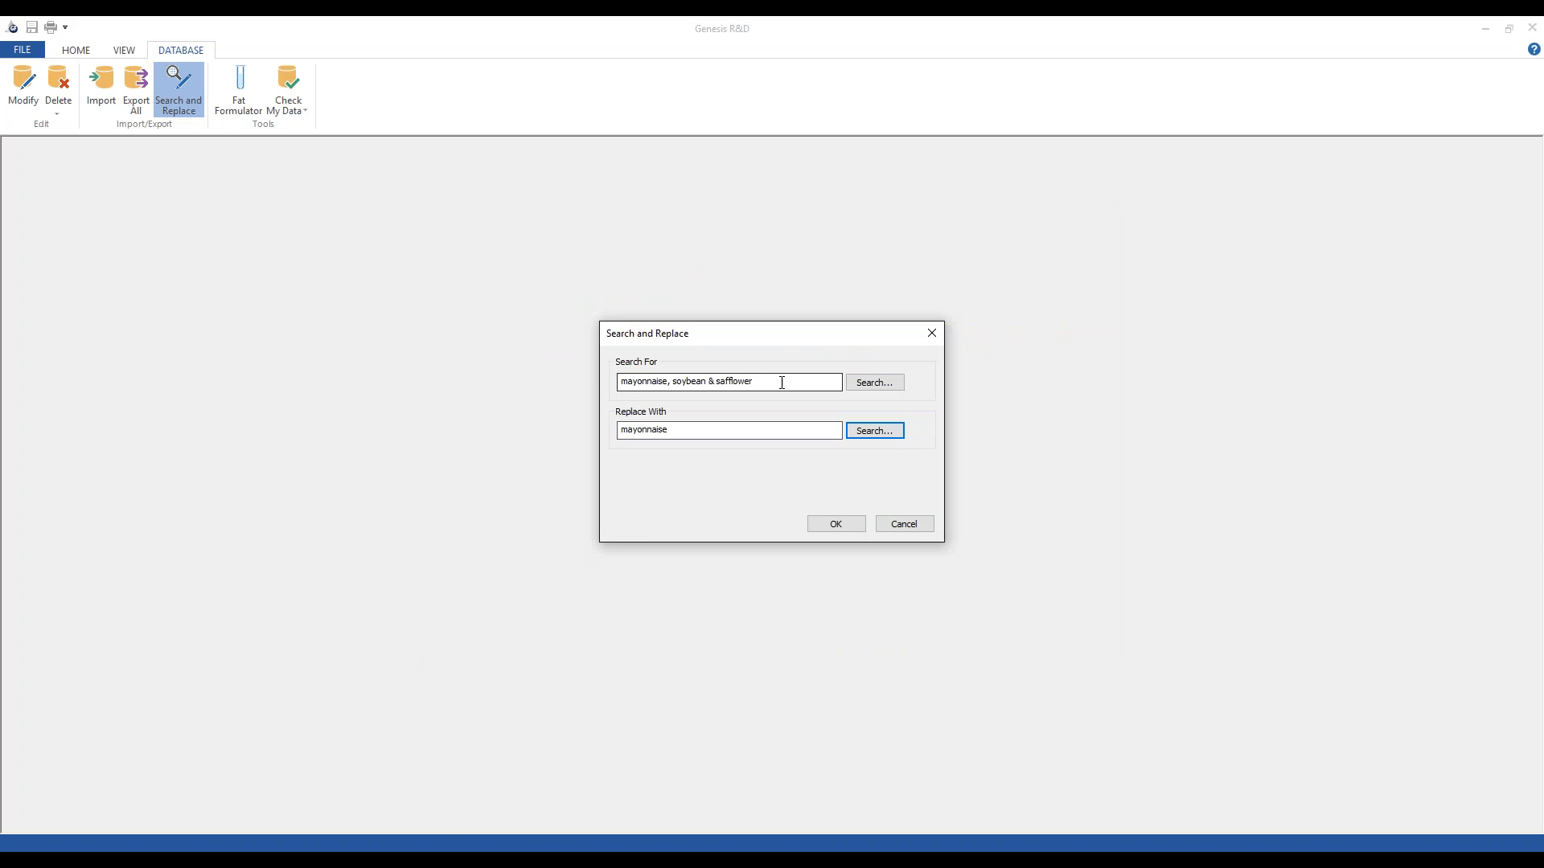
# Submit the mayonnaise replacement, decline it at the confirmation, and cancel Search and Replace
pyautogui.moveTo(782, 383); pyautogui.dragTo(748, 378)
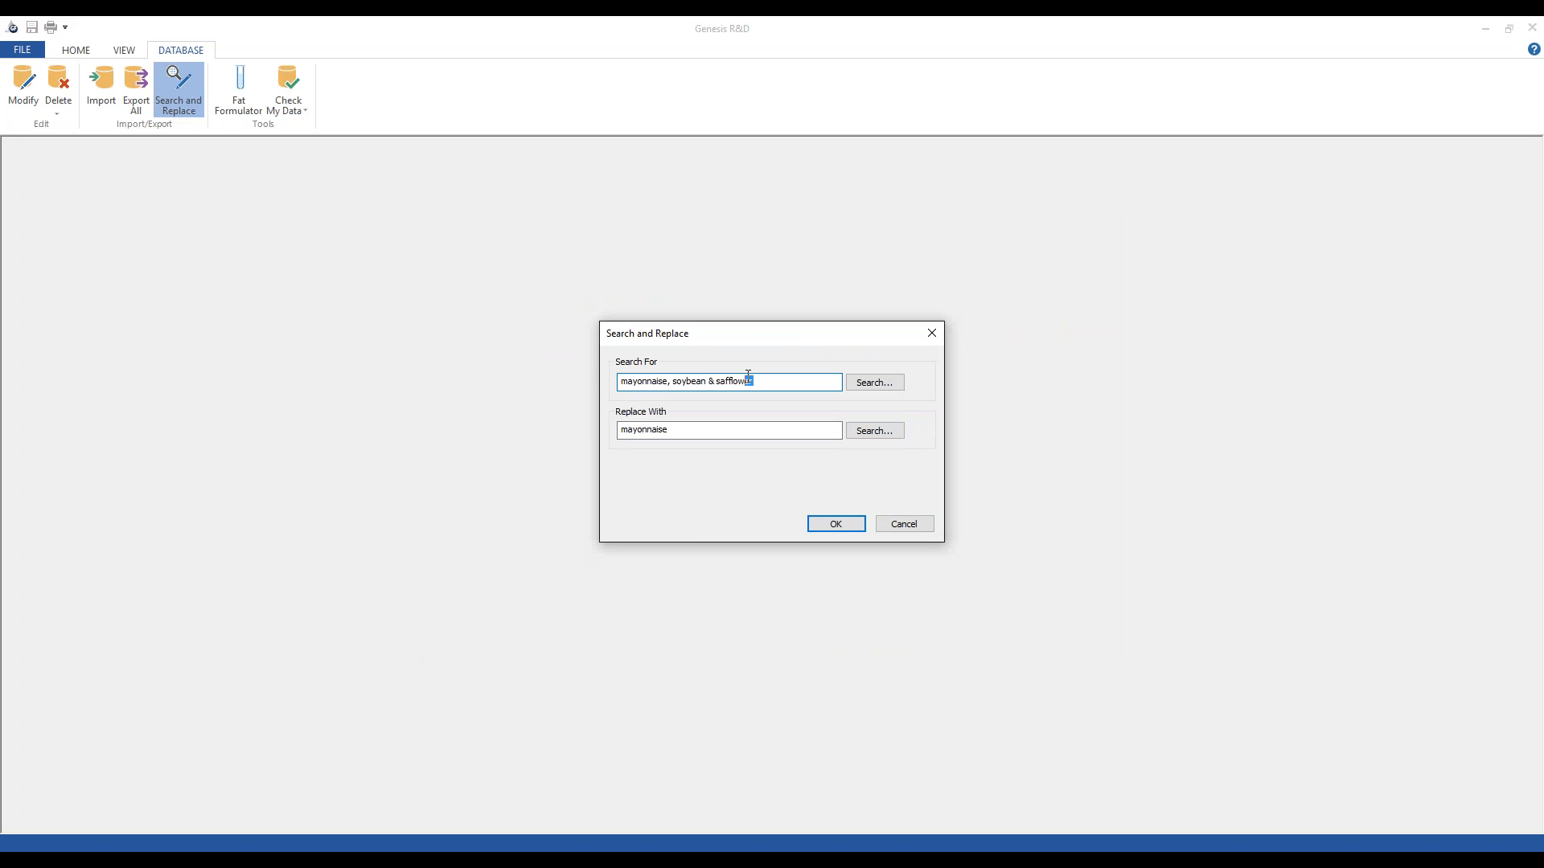
pyautogui.click(686, 428)
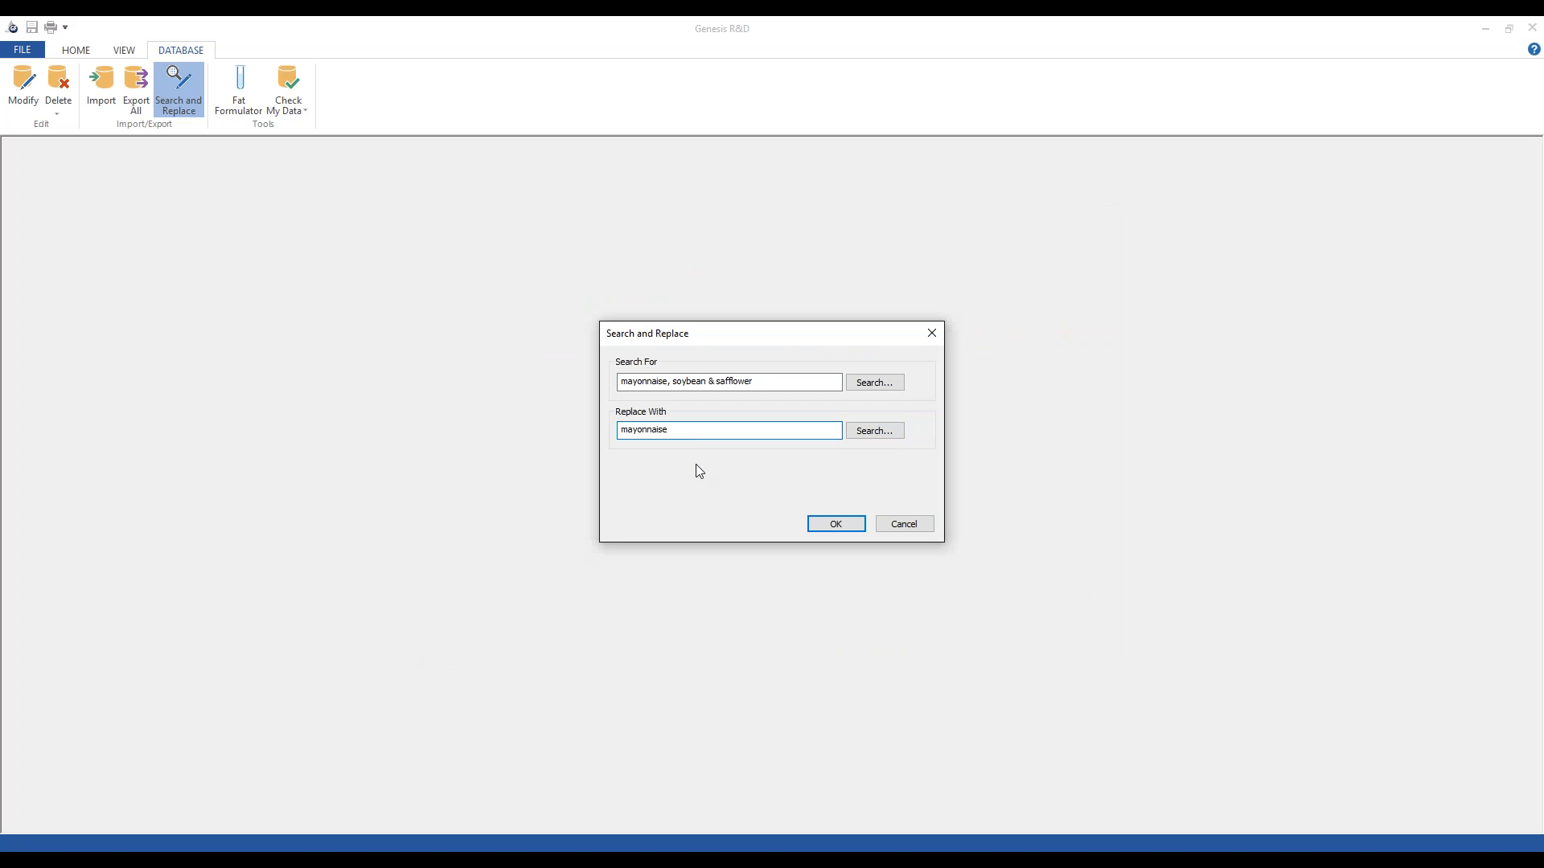
pyautogui.click(828, 523)
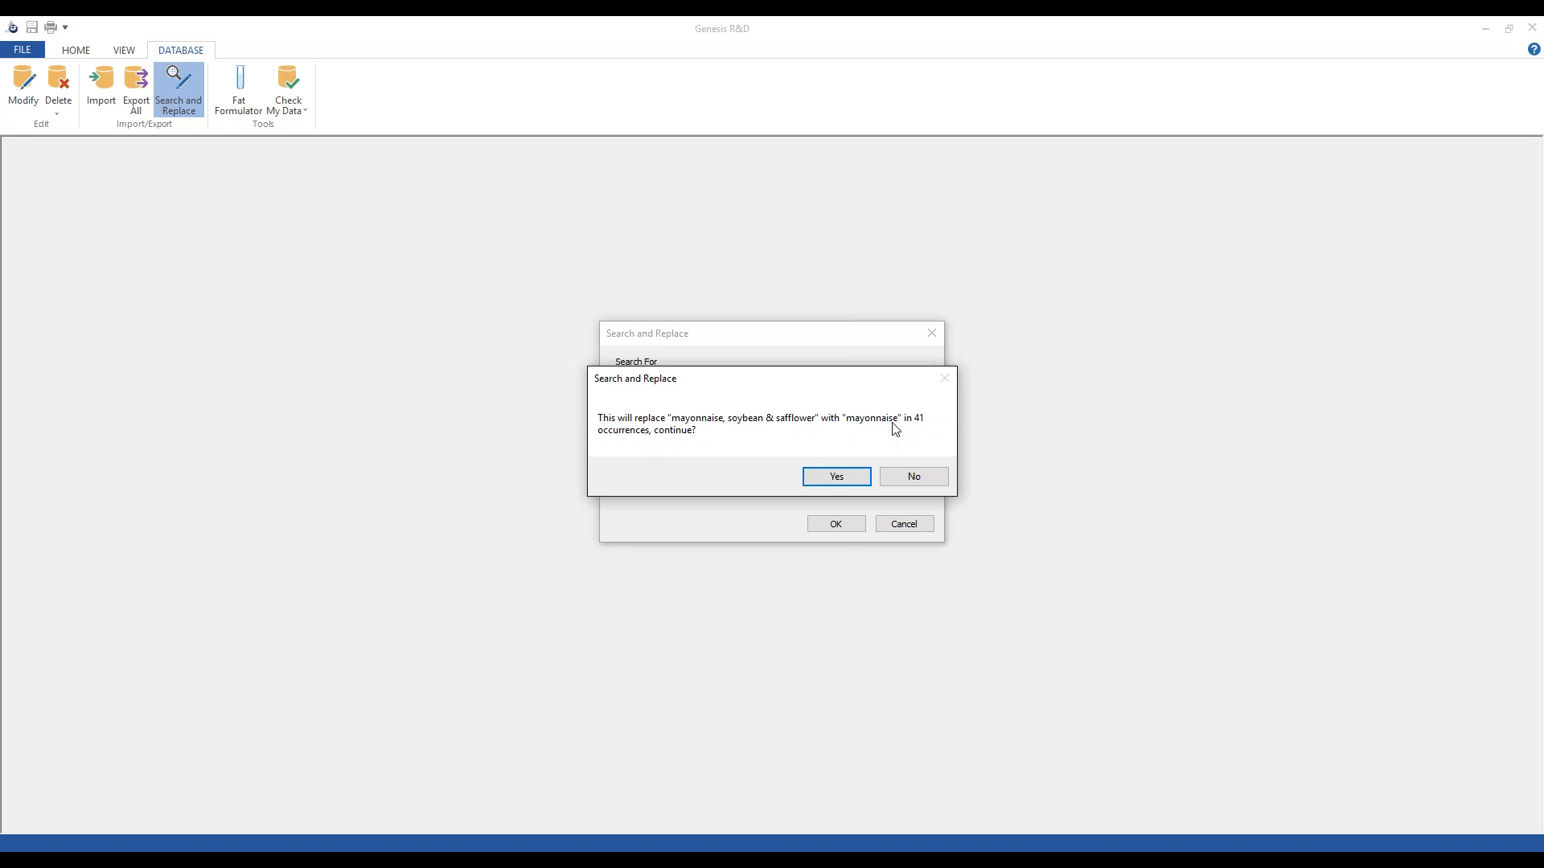
pyautogui.click(920, 481)
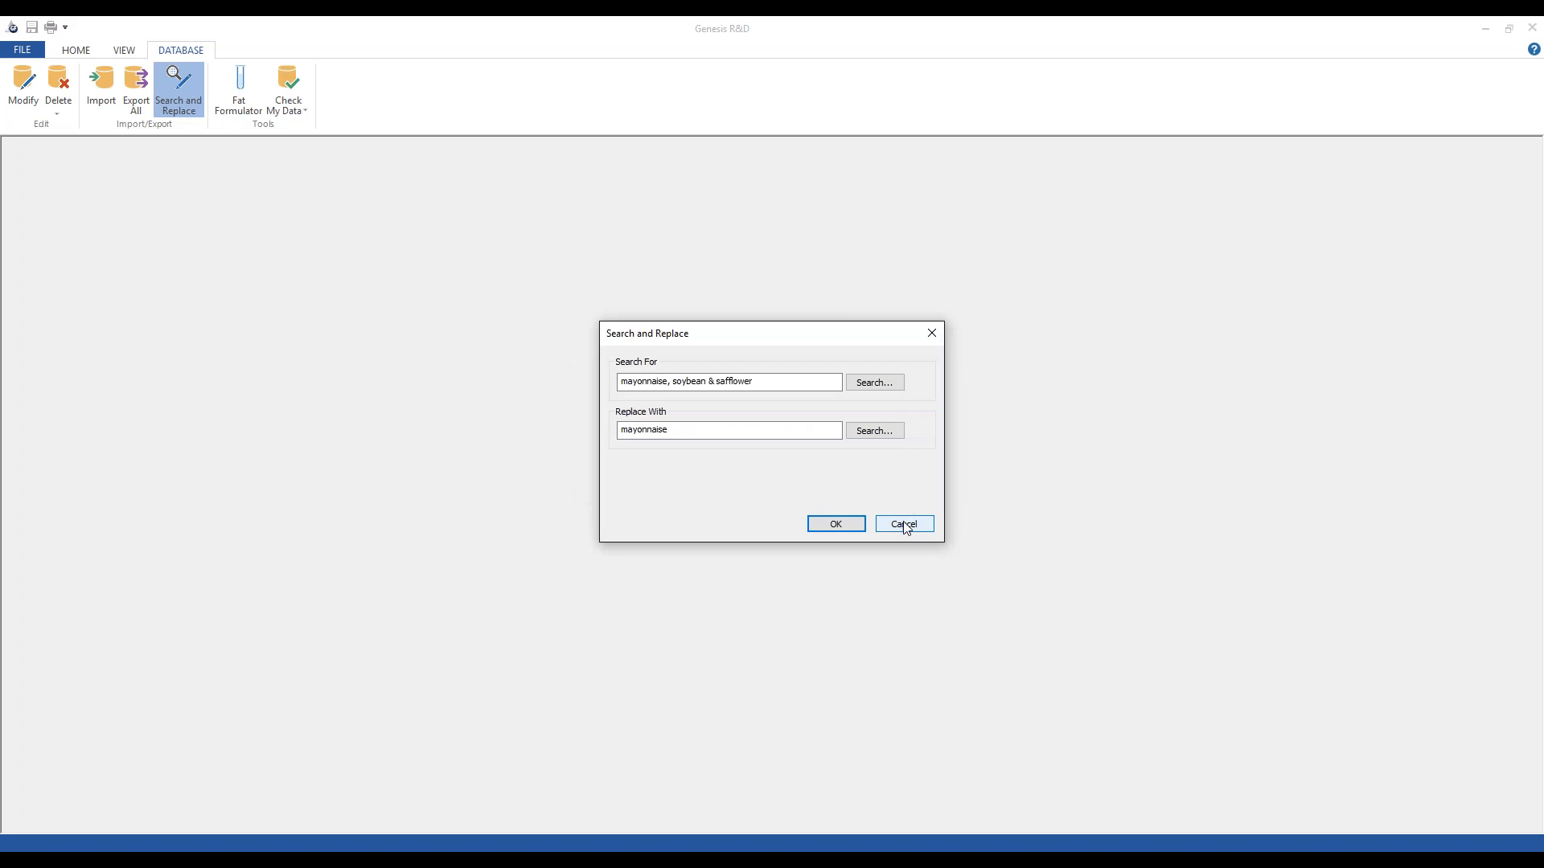
pyautogui.click(903, 524)
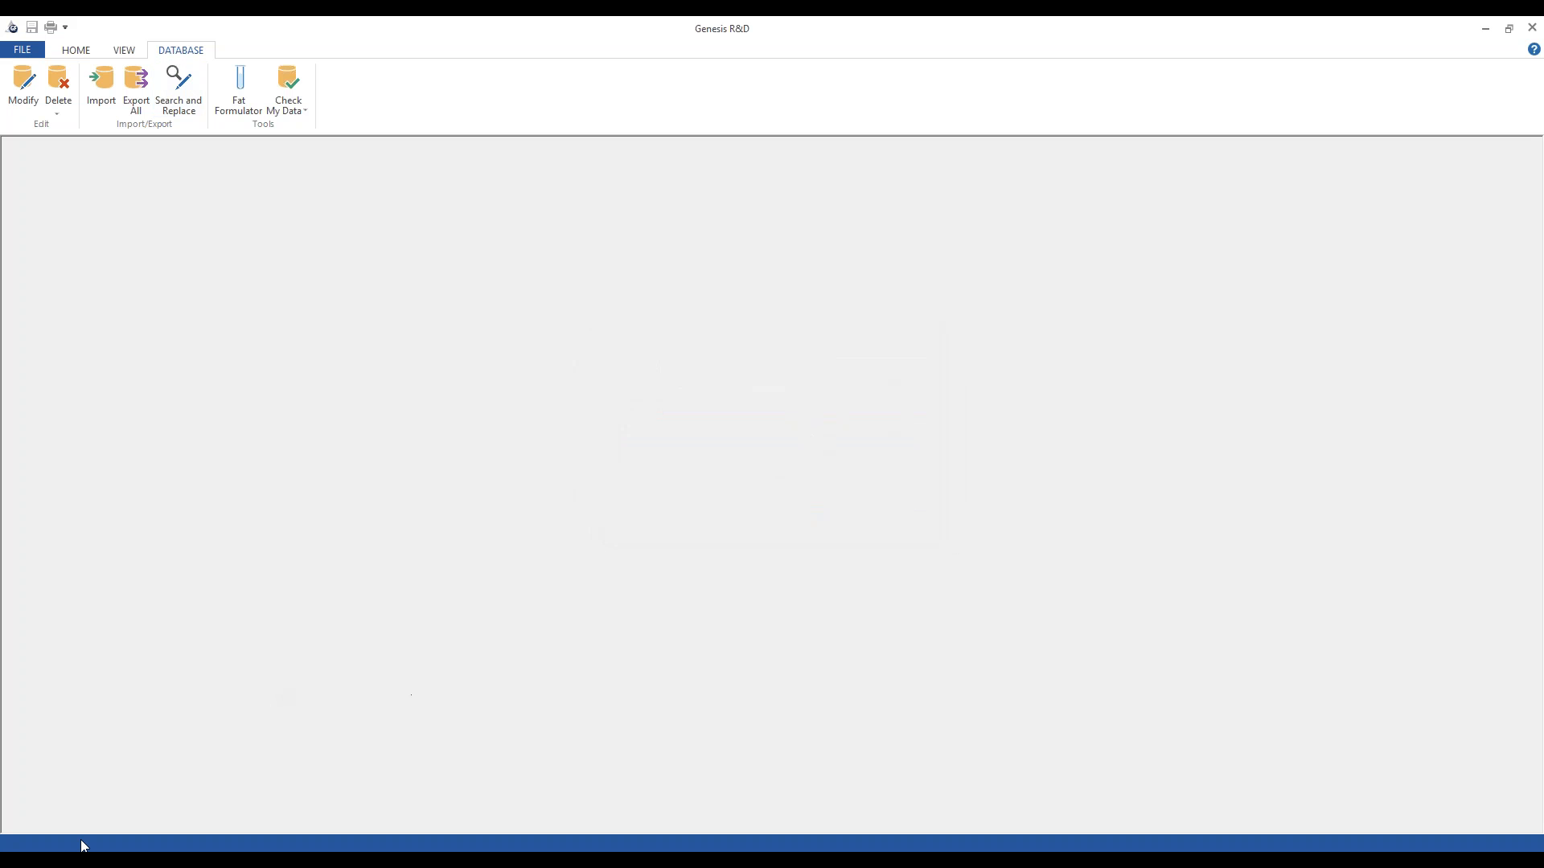
# Launch ESHASecurity SQL and review its existing groups and current users
pyautogui.press('super')
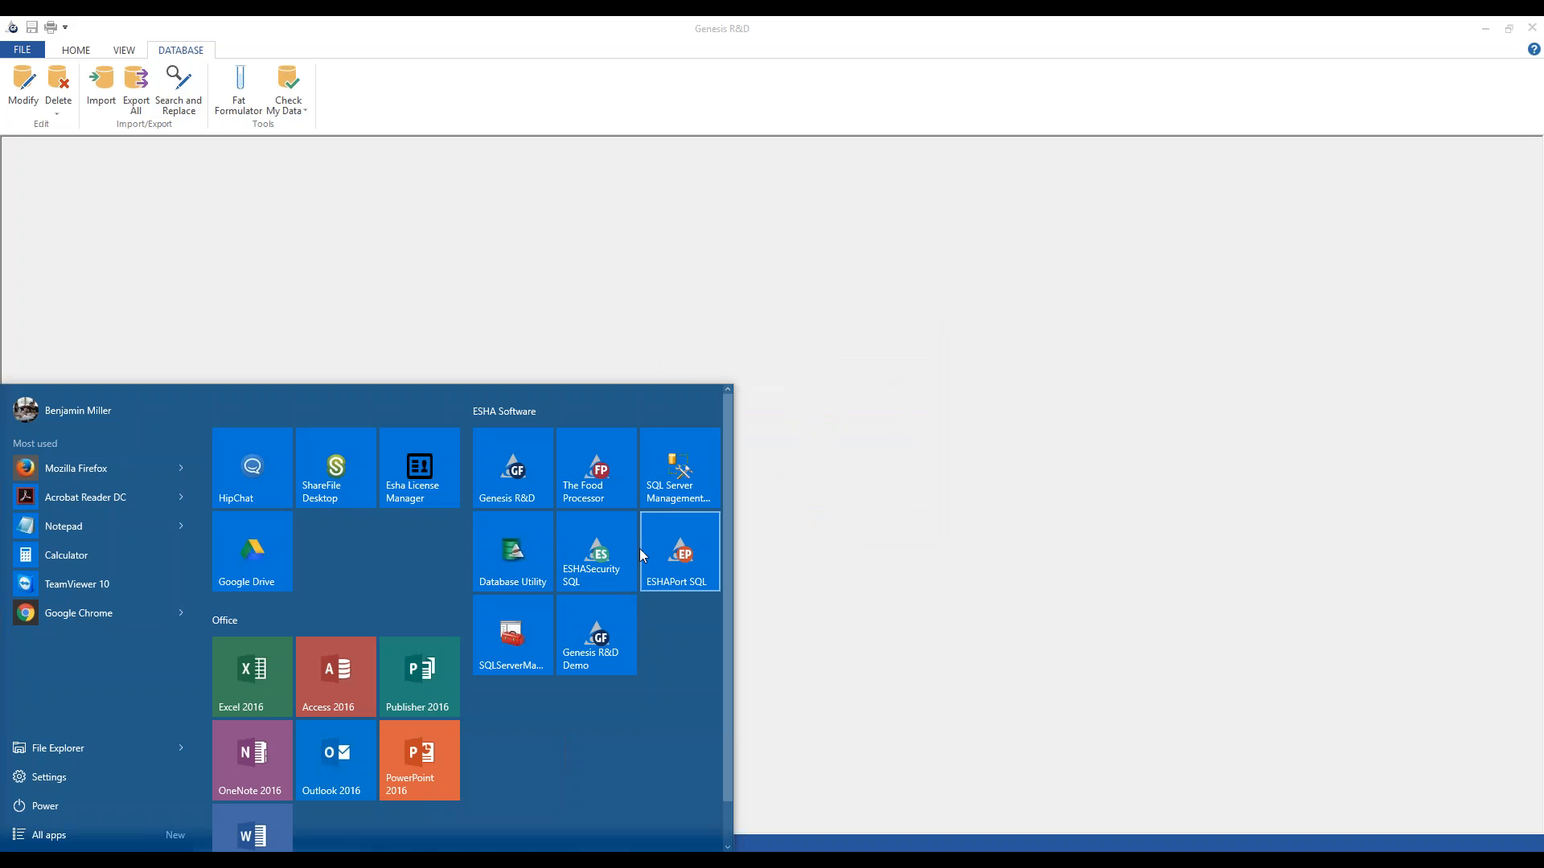
pyautogui.click(611, 563)
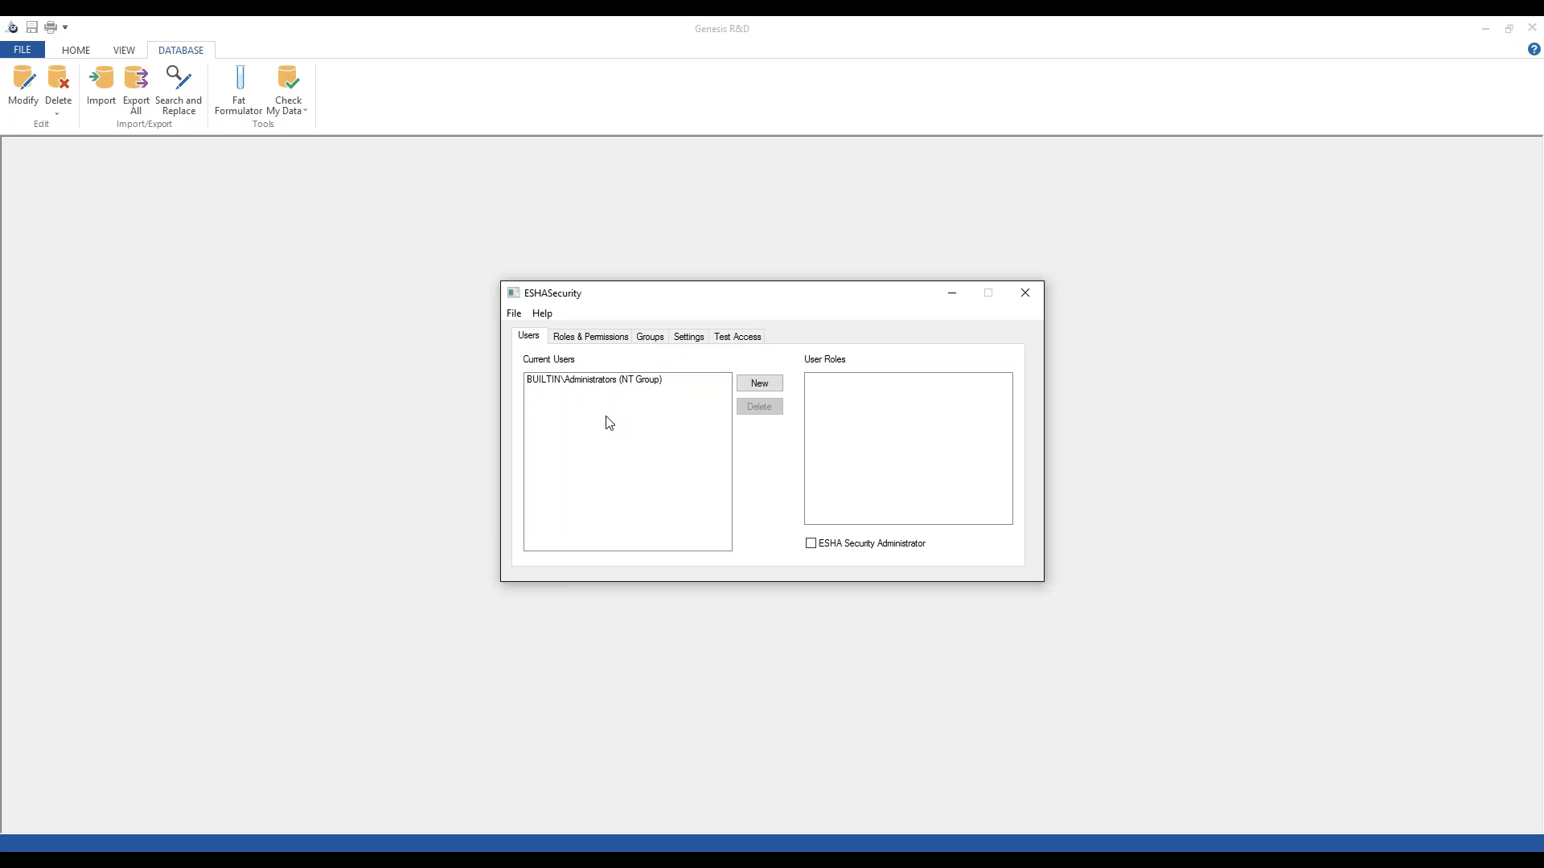
pyautogui.click(661, 342)
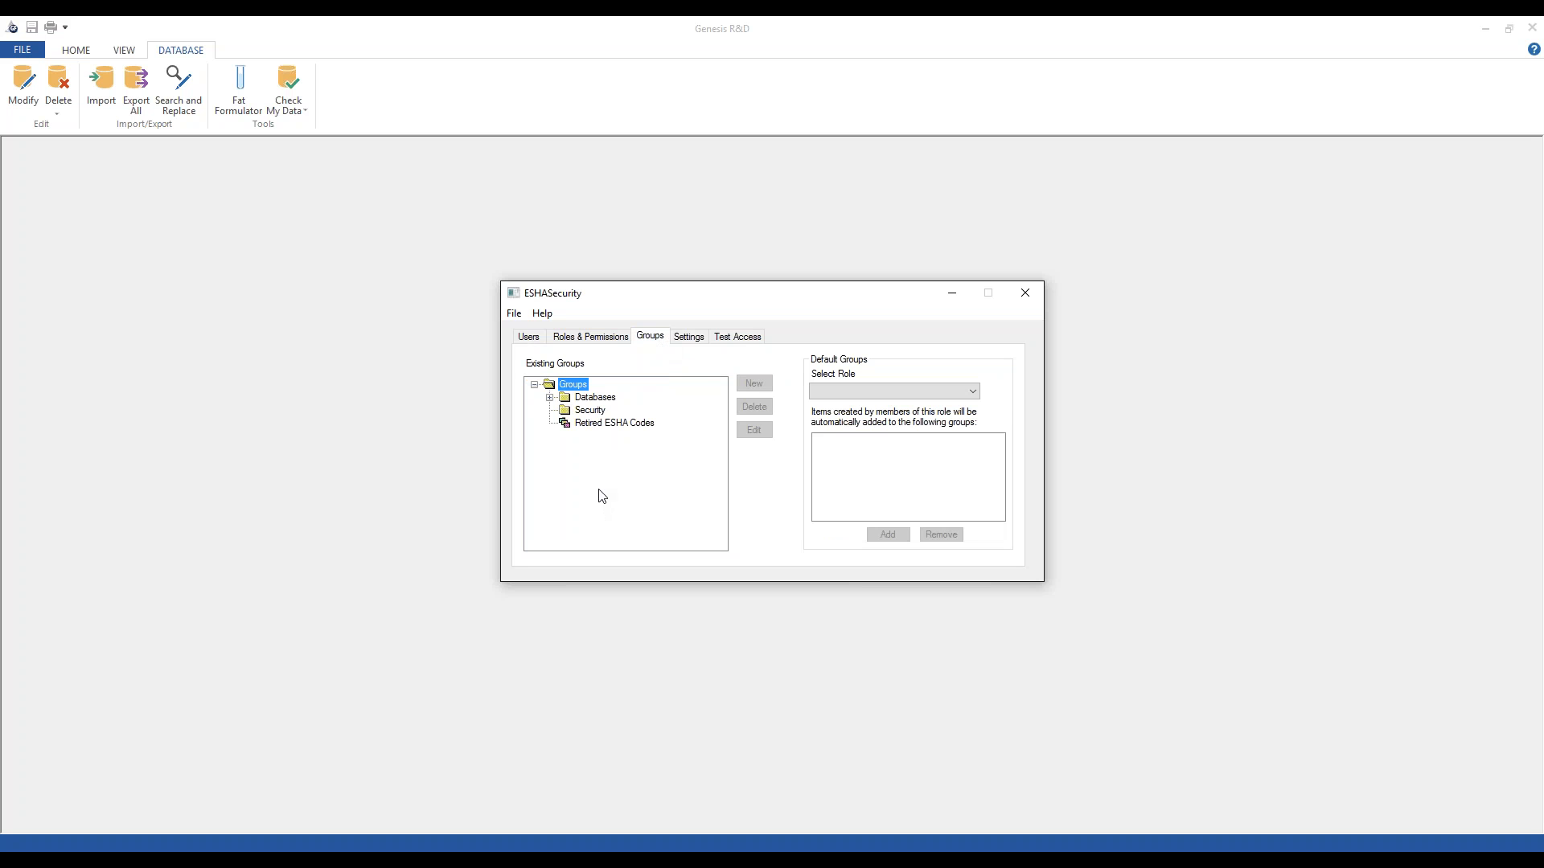
pyautogui.click(534, 339)
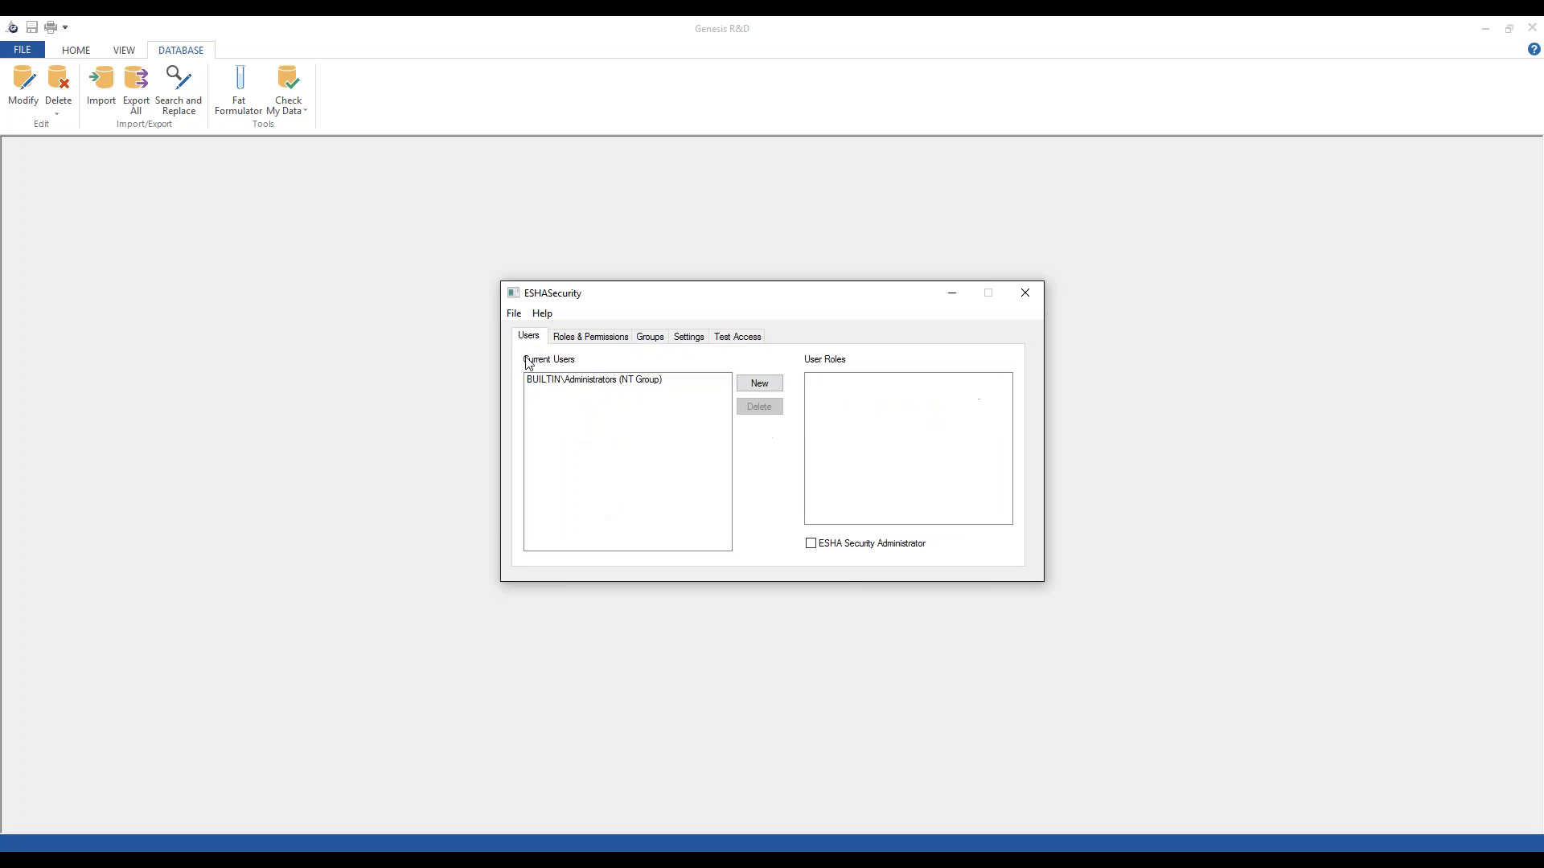
# Check the Retired ESHA Codes entry among the existing security groups and close ESHASecurity
pyautogui.click(656, 338)
pyautogui.click(608, 426)
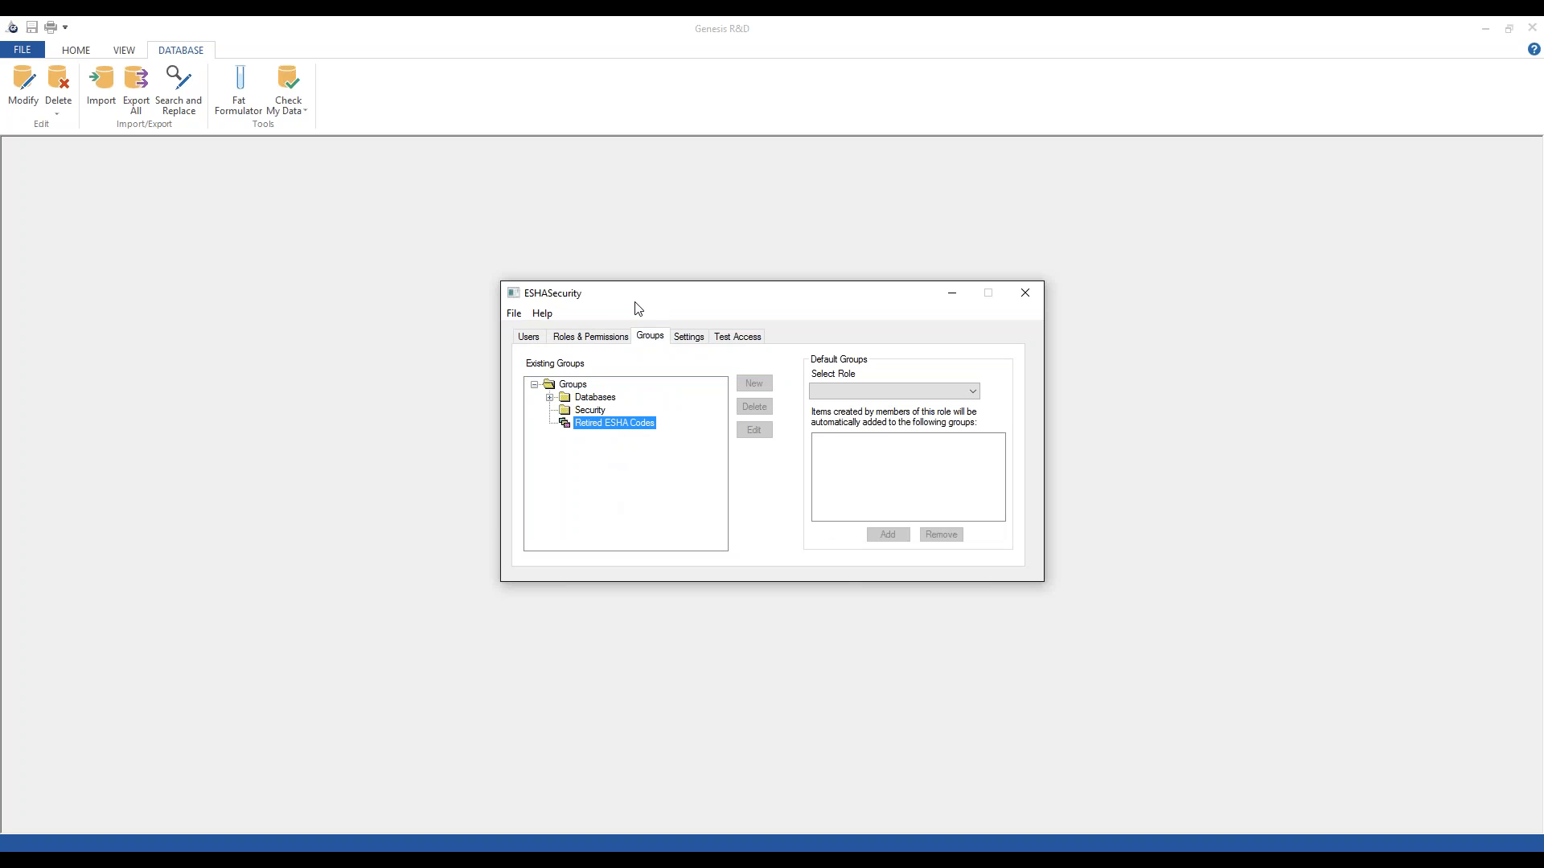
pyautogui.click(1025, 293)
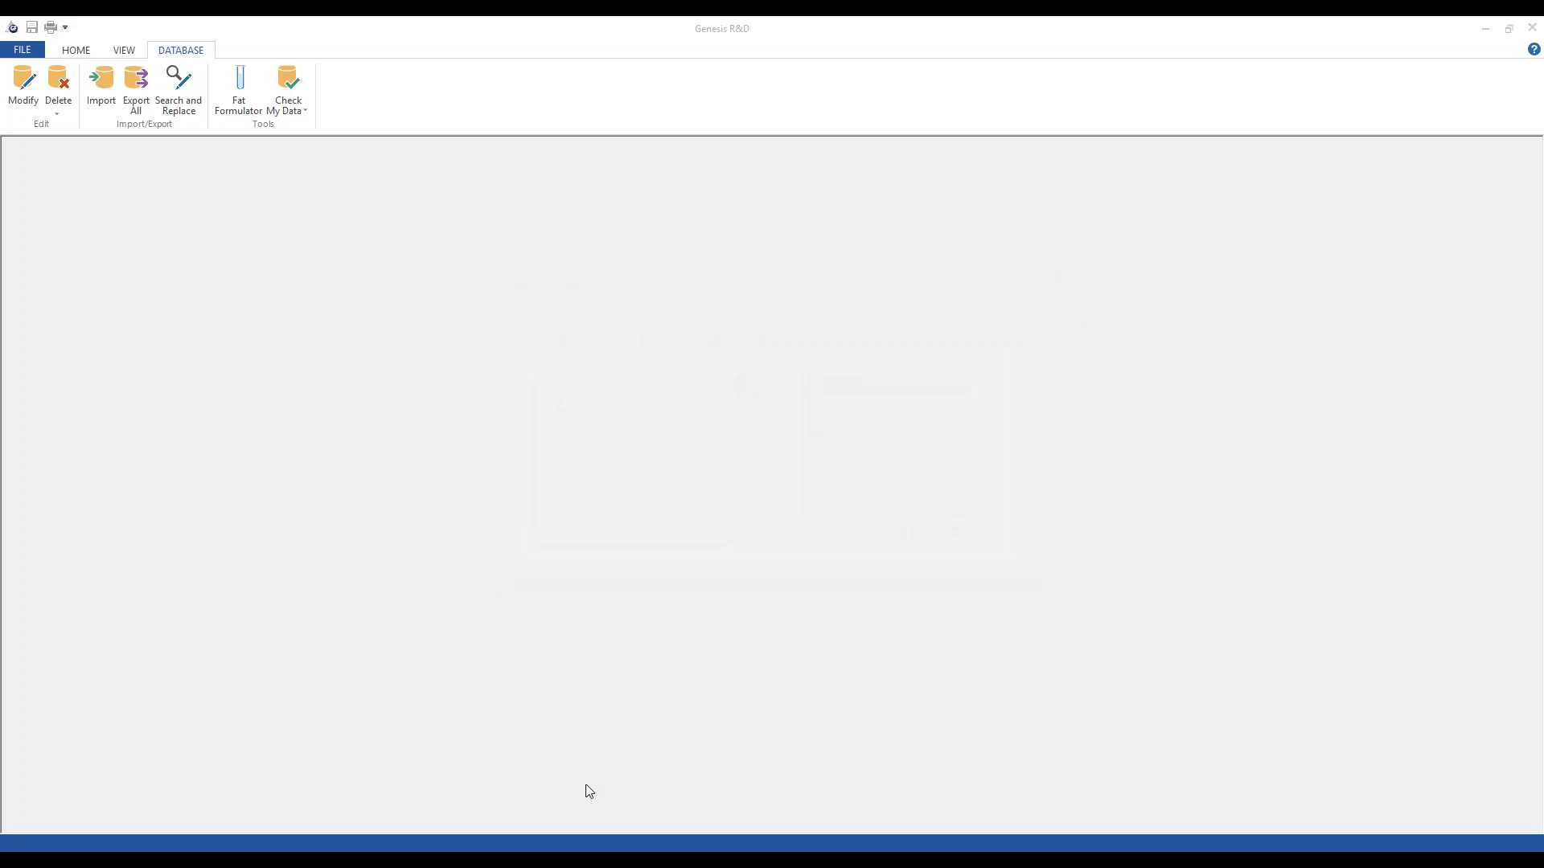
# Switch to the PowerPoint slide show's Questions slide and return to Genesis R&D
pyautogui.moveTo(571, 858)
pyautogui.click(657, 800)
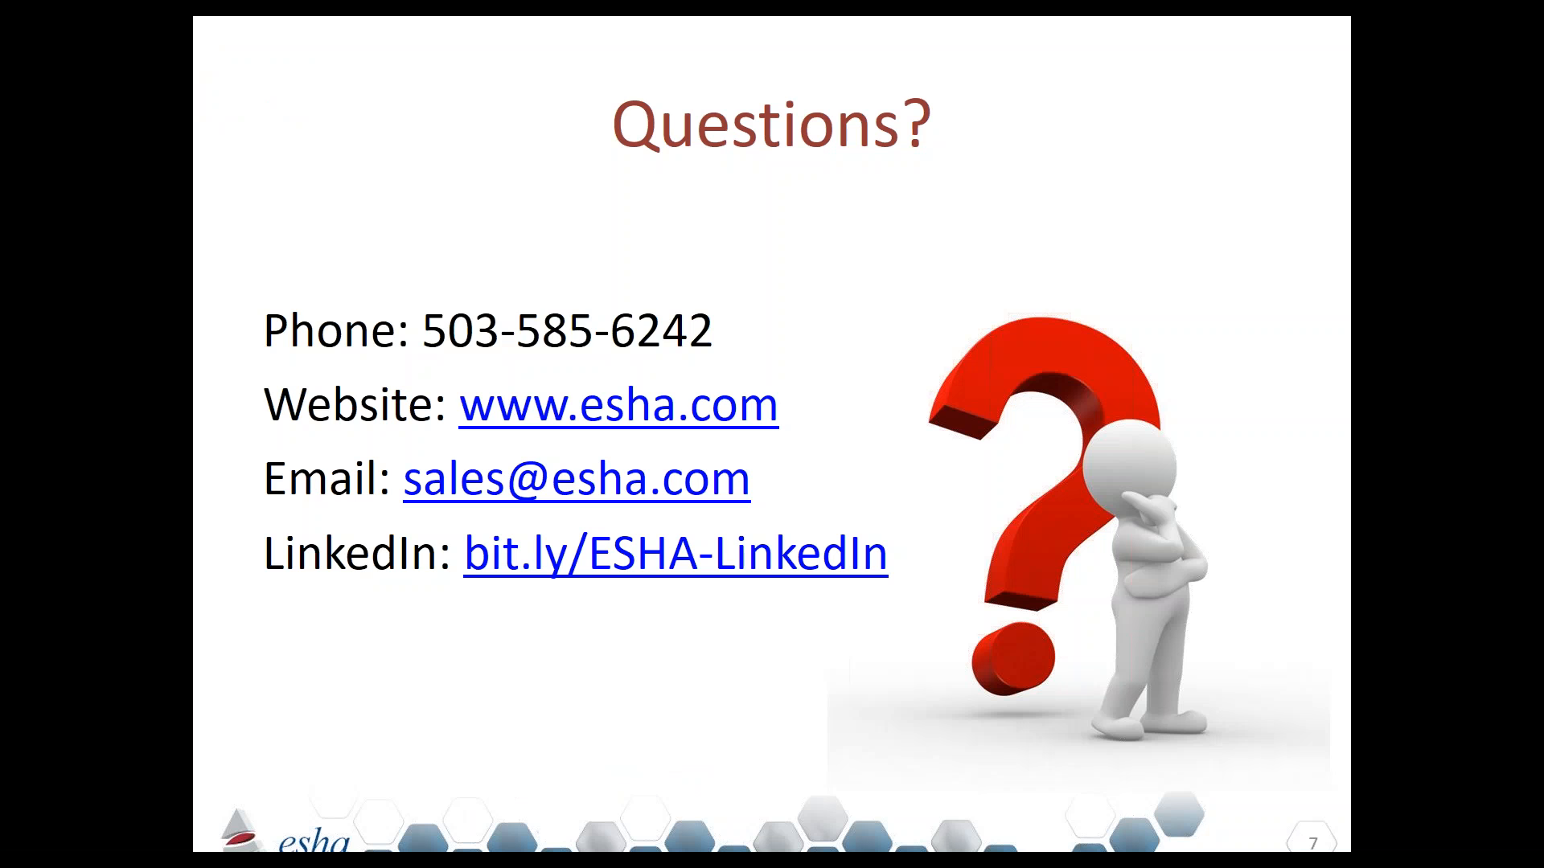
pyautogui.hotkey('alt', 'Tab')
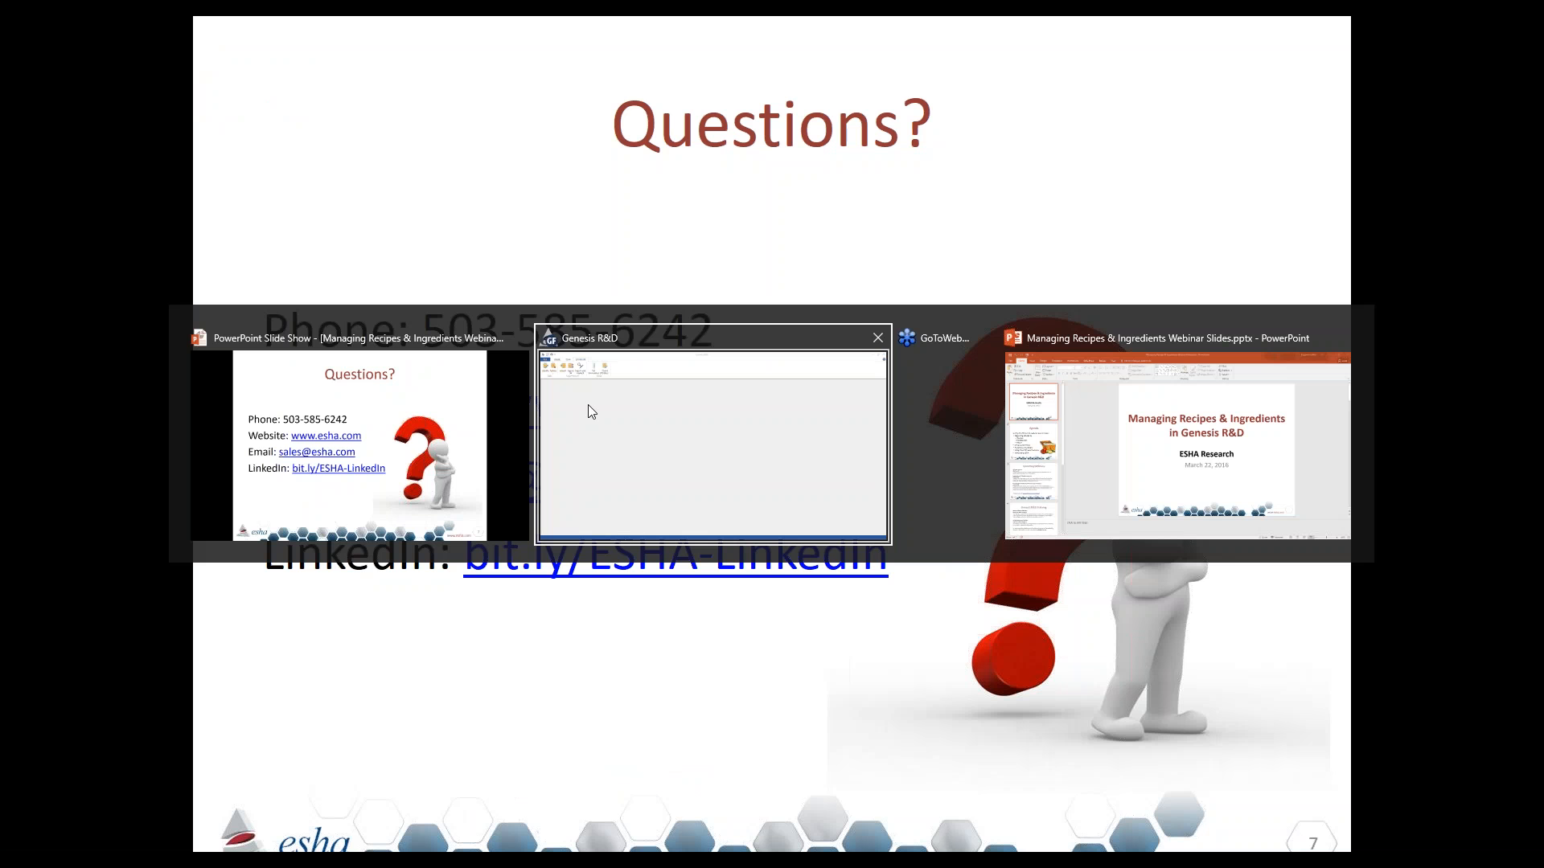
pyautogui.click(579, 499)
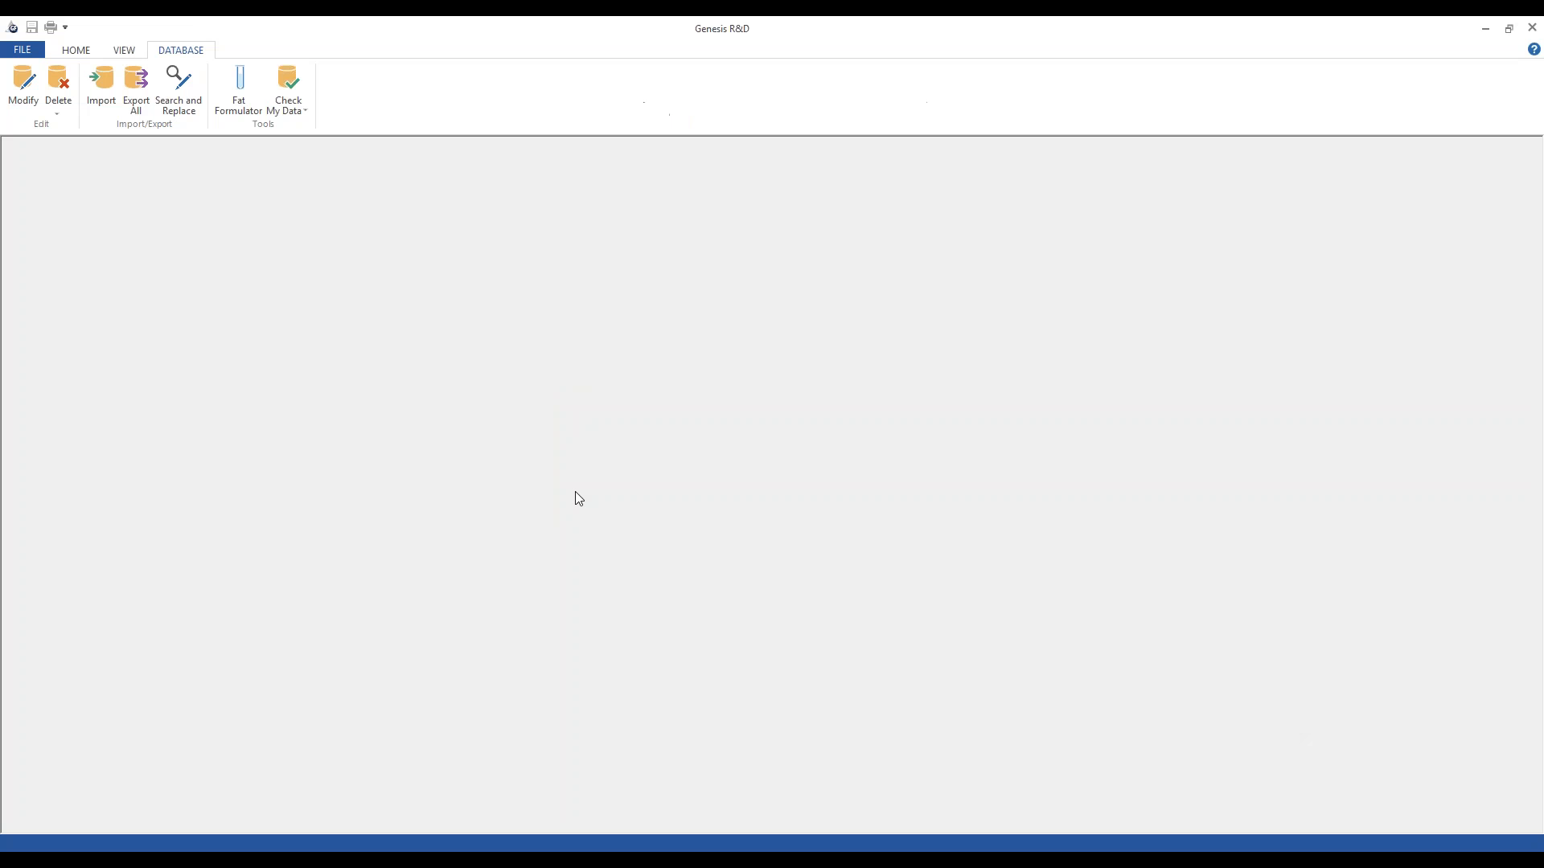
# Display the Modify Date and Create Date columns in the list of existing recipes to open
pyautogui.click(56, 50)
pyautogui.click(58, 116)
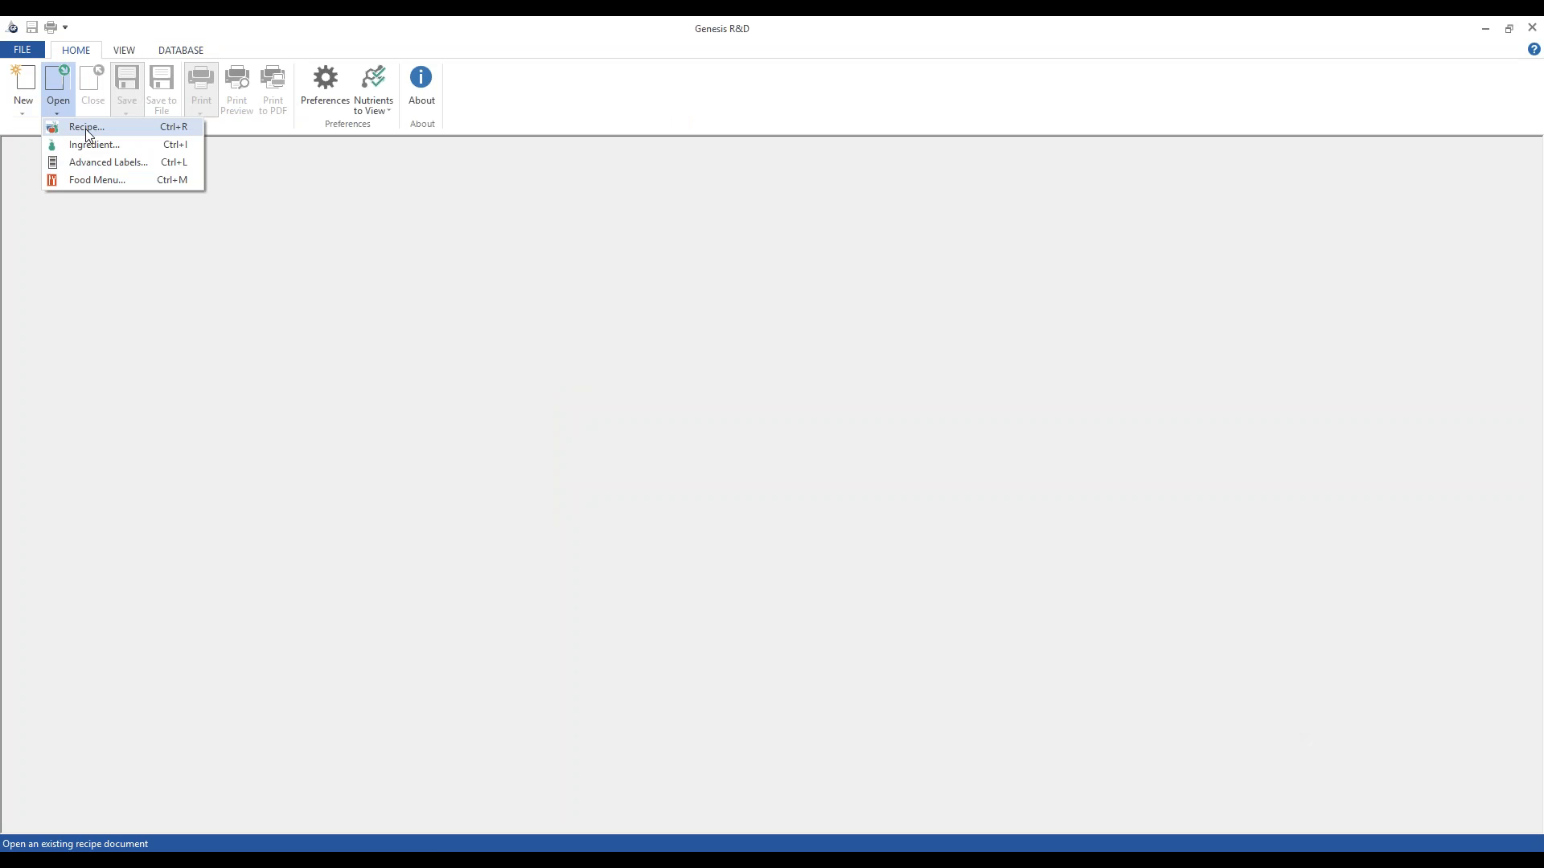
pyautogui.click(85, 129)
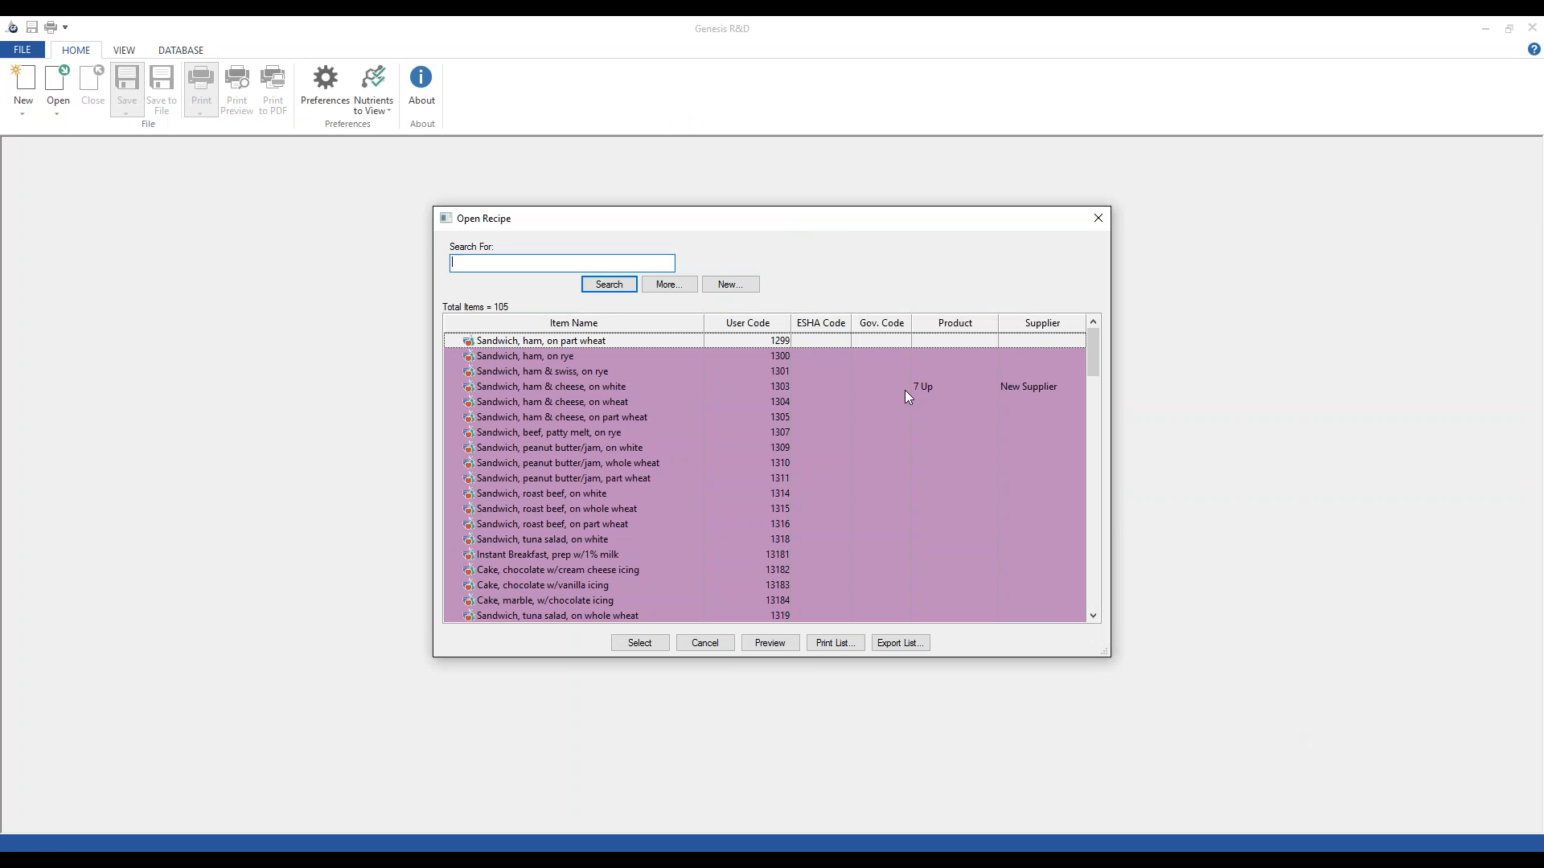
pyautogui.rightClick(907, 388)
pyautogui.click(846, 277)
pyautogui.moveTo(824, 333); pyautogui.dragTo(842, 344)
pyautogui.rightClick(725, 379)
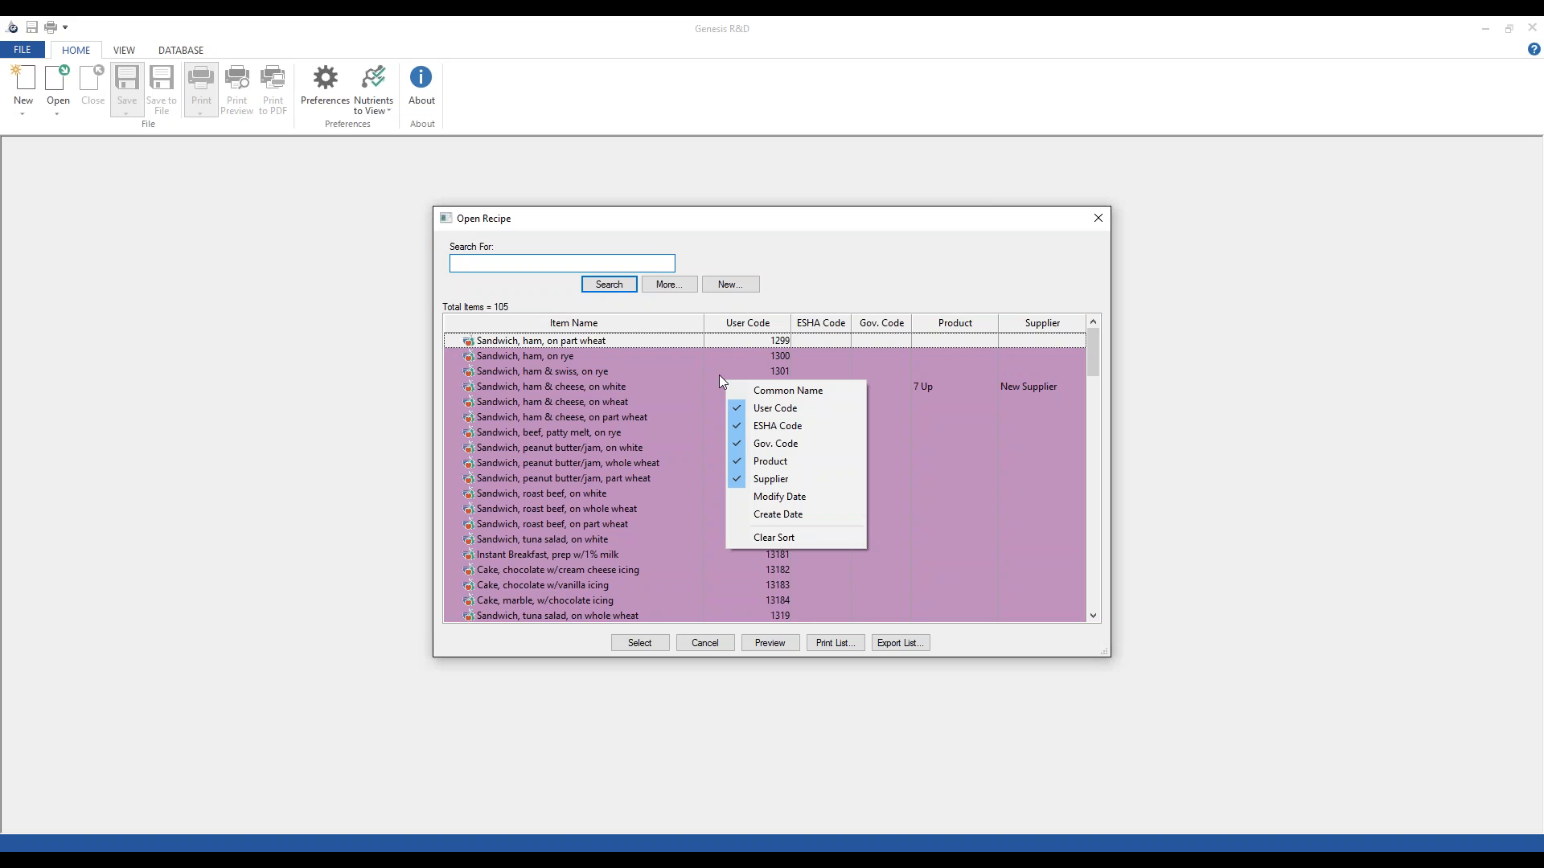
pyautogui.click(774, 498)
pyautogui.rightClick(755, 475)
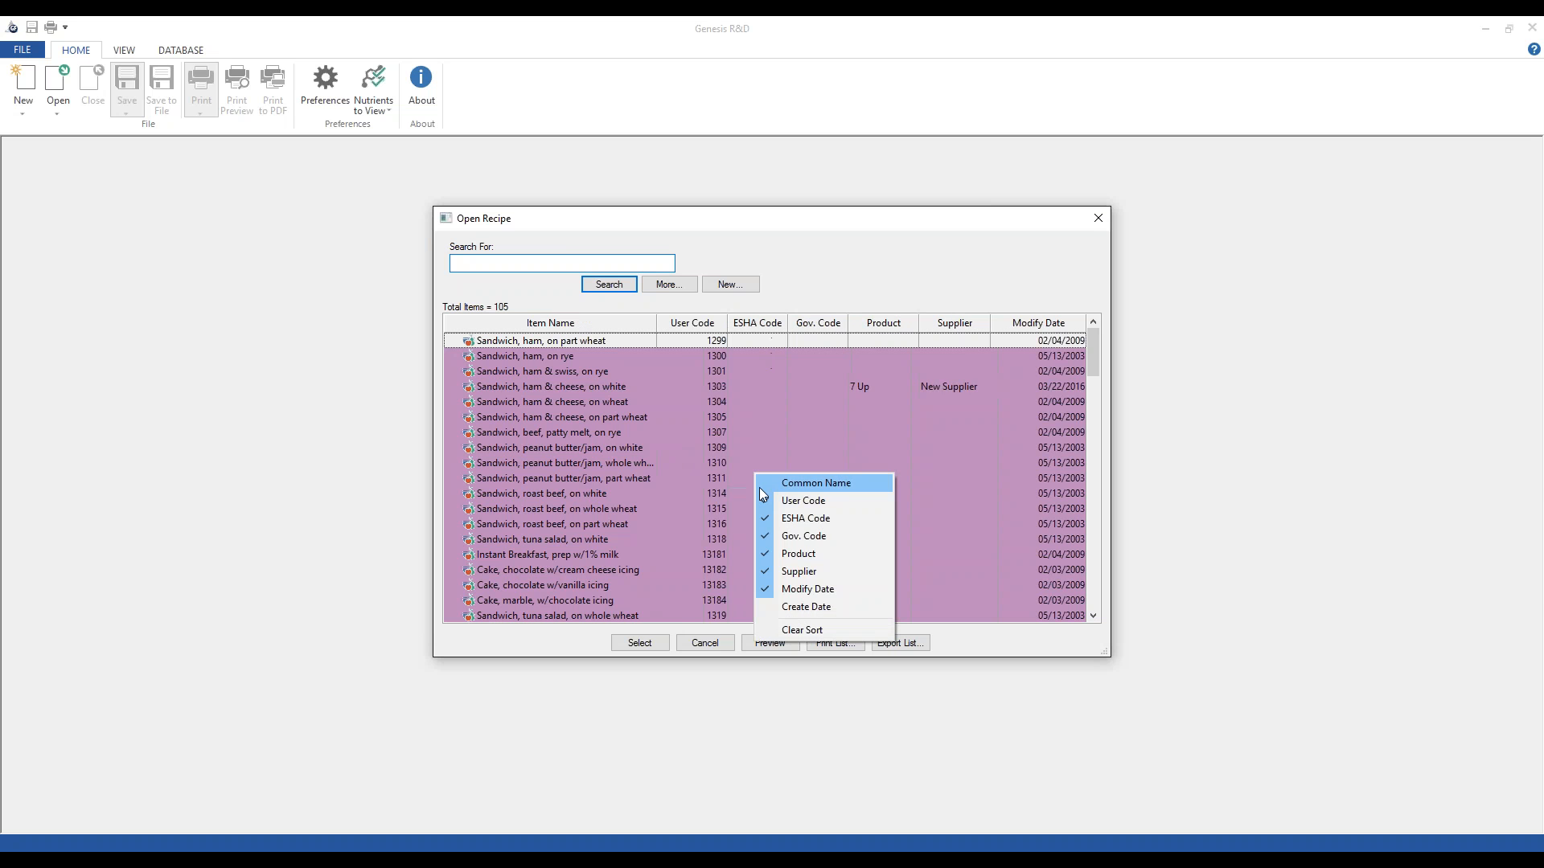
pyautogui.click(802, 608)
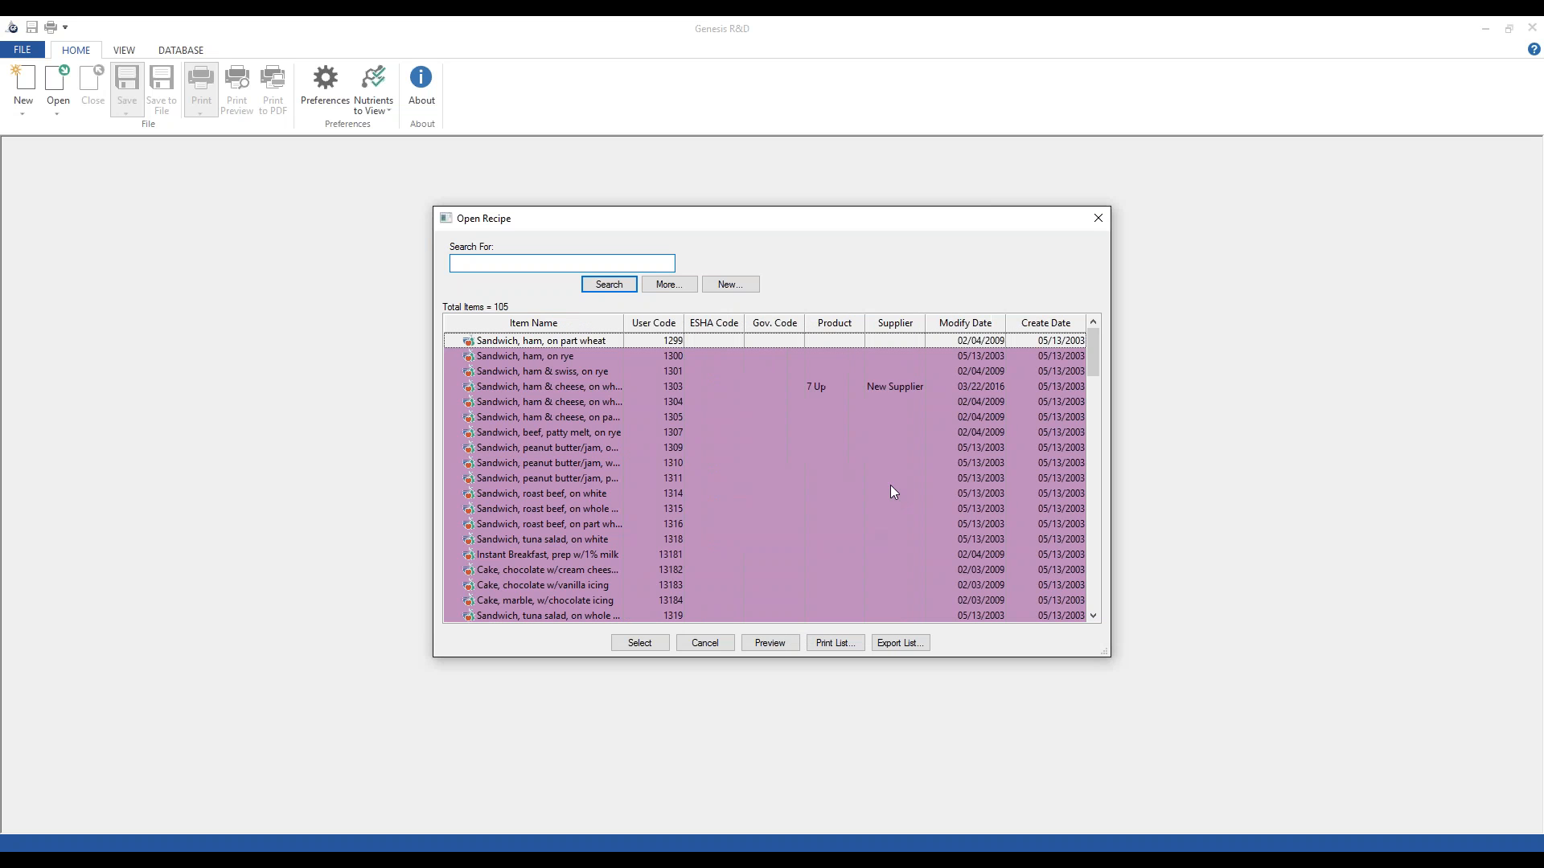
# Sort the recipe list by Modify Date, oldest first and then newest first, and highlight the most recently modified sandwich
pyautogui.click(957, 325)
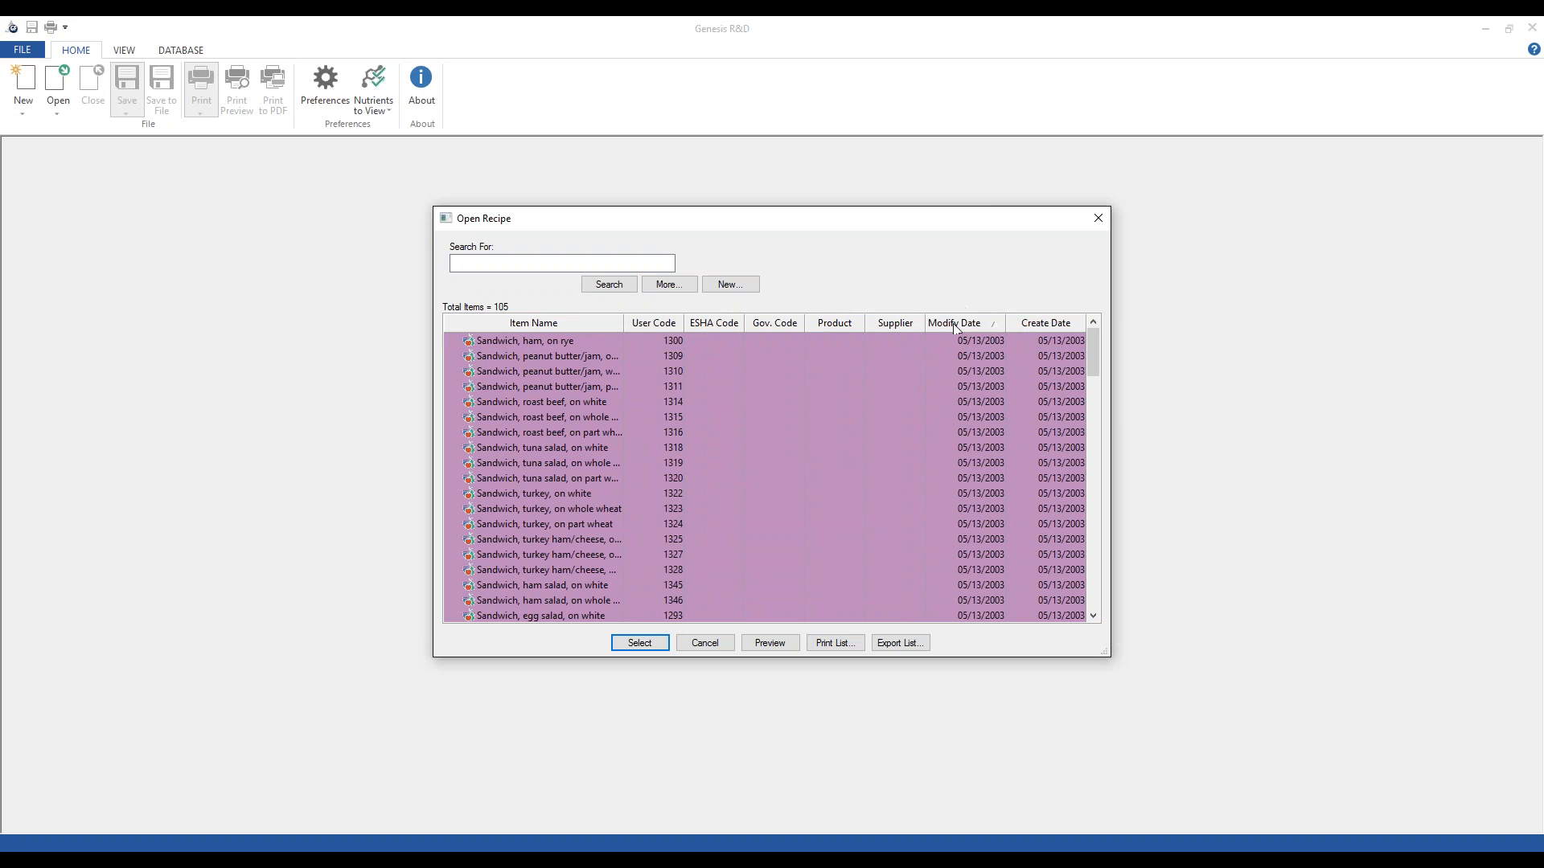
pyautogui.click(523, 341)
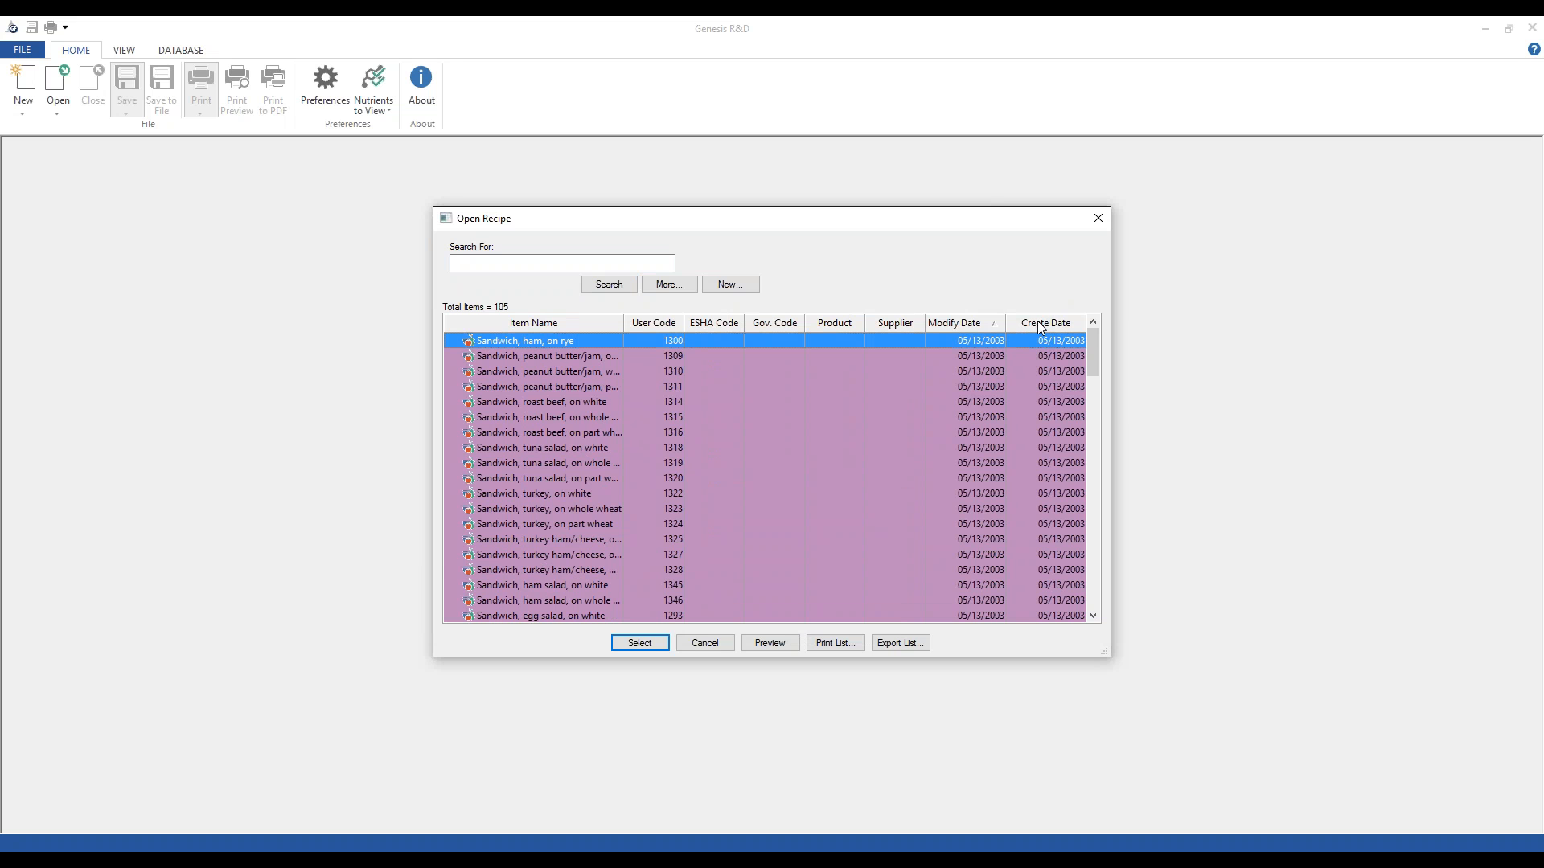
pyautogui.click(991, 321)
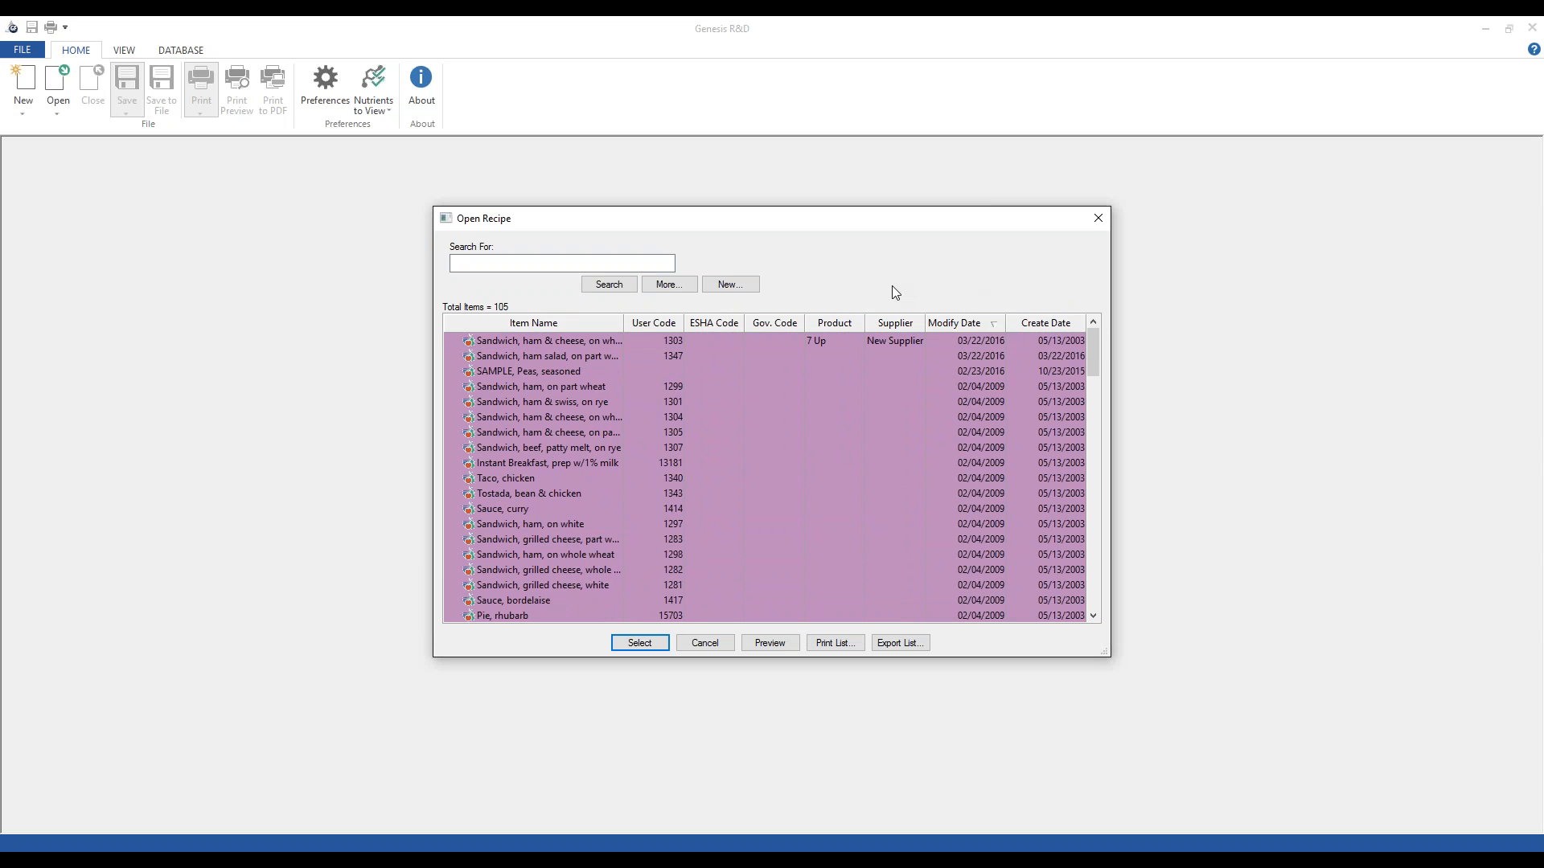
pyautogui.click(550, 341)
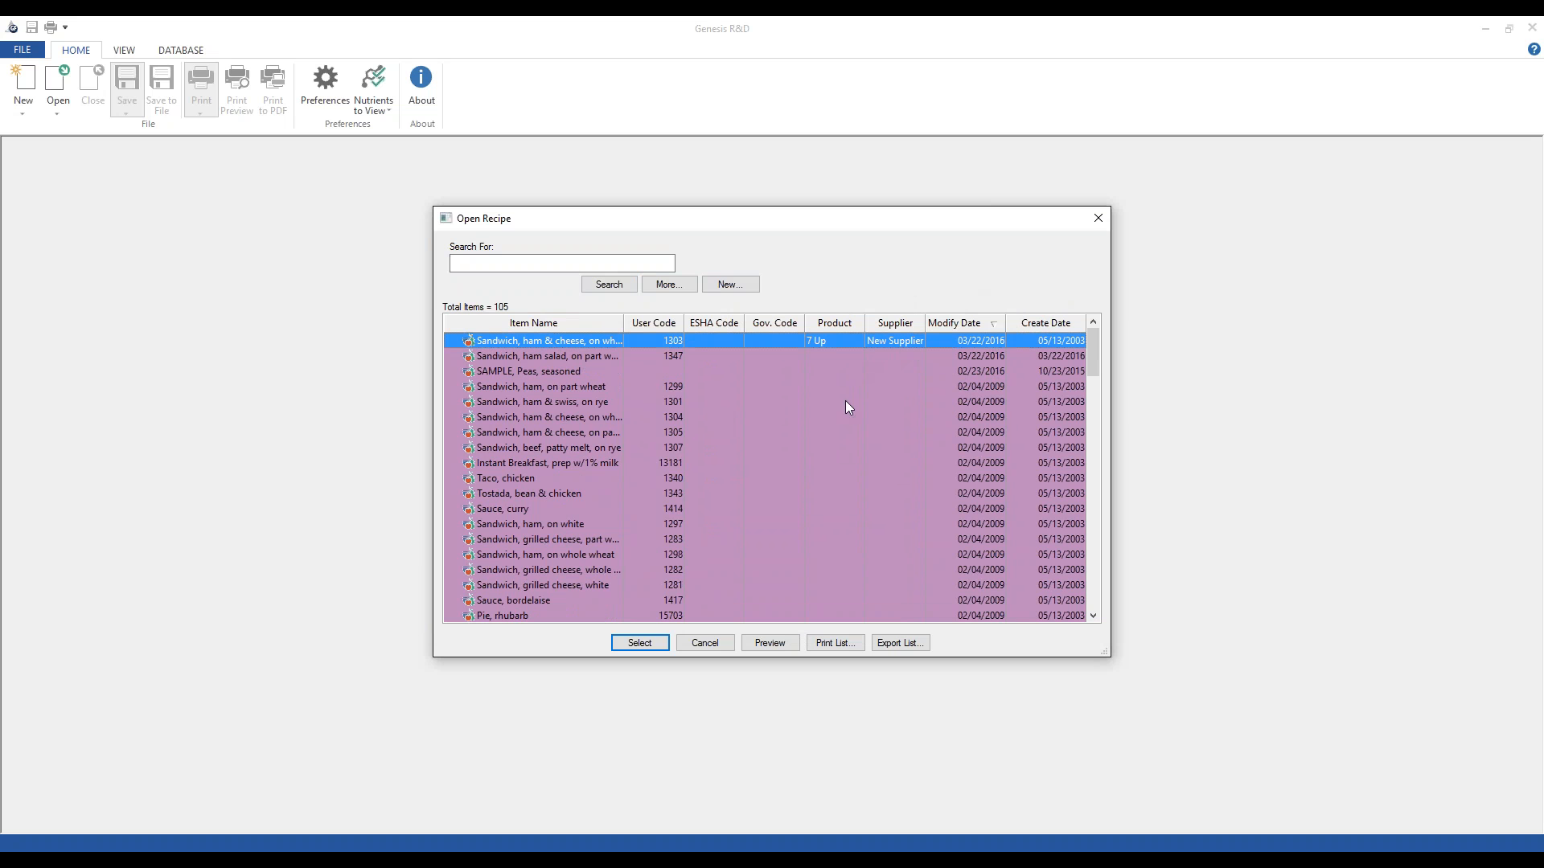
# Sort the recipe list by Create Date with the newest first and close the list
pyautogui.click(1058, 328)
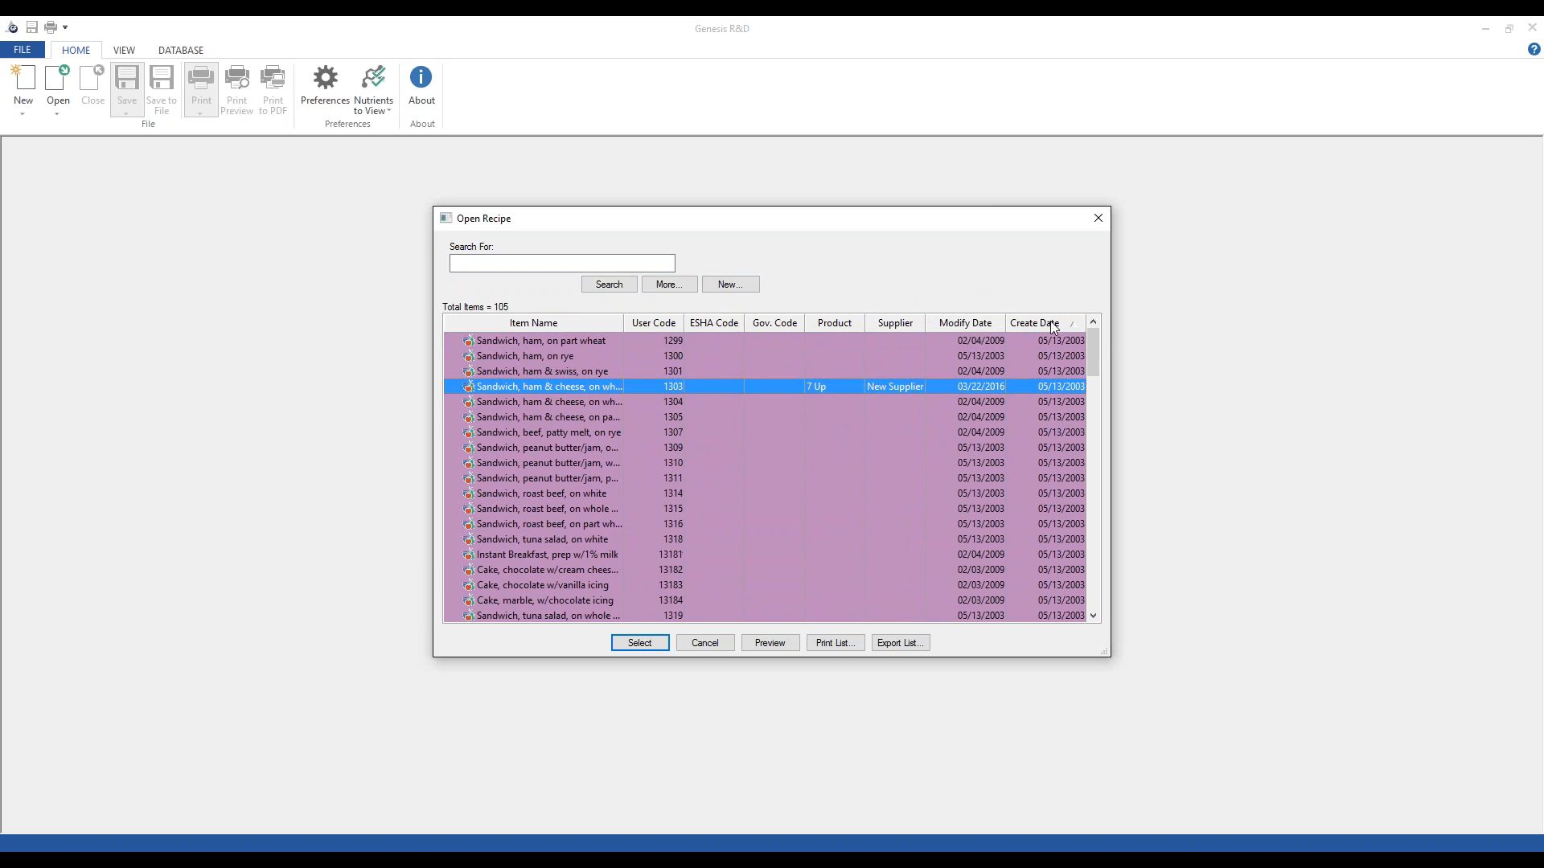
pyautogui.click(1050, 321)
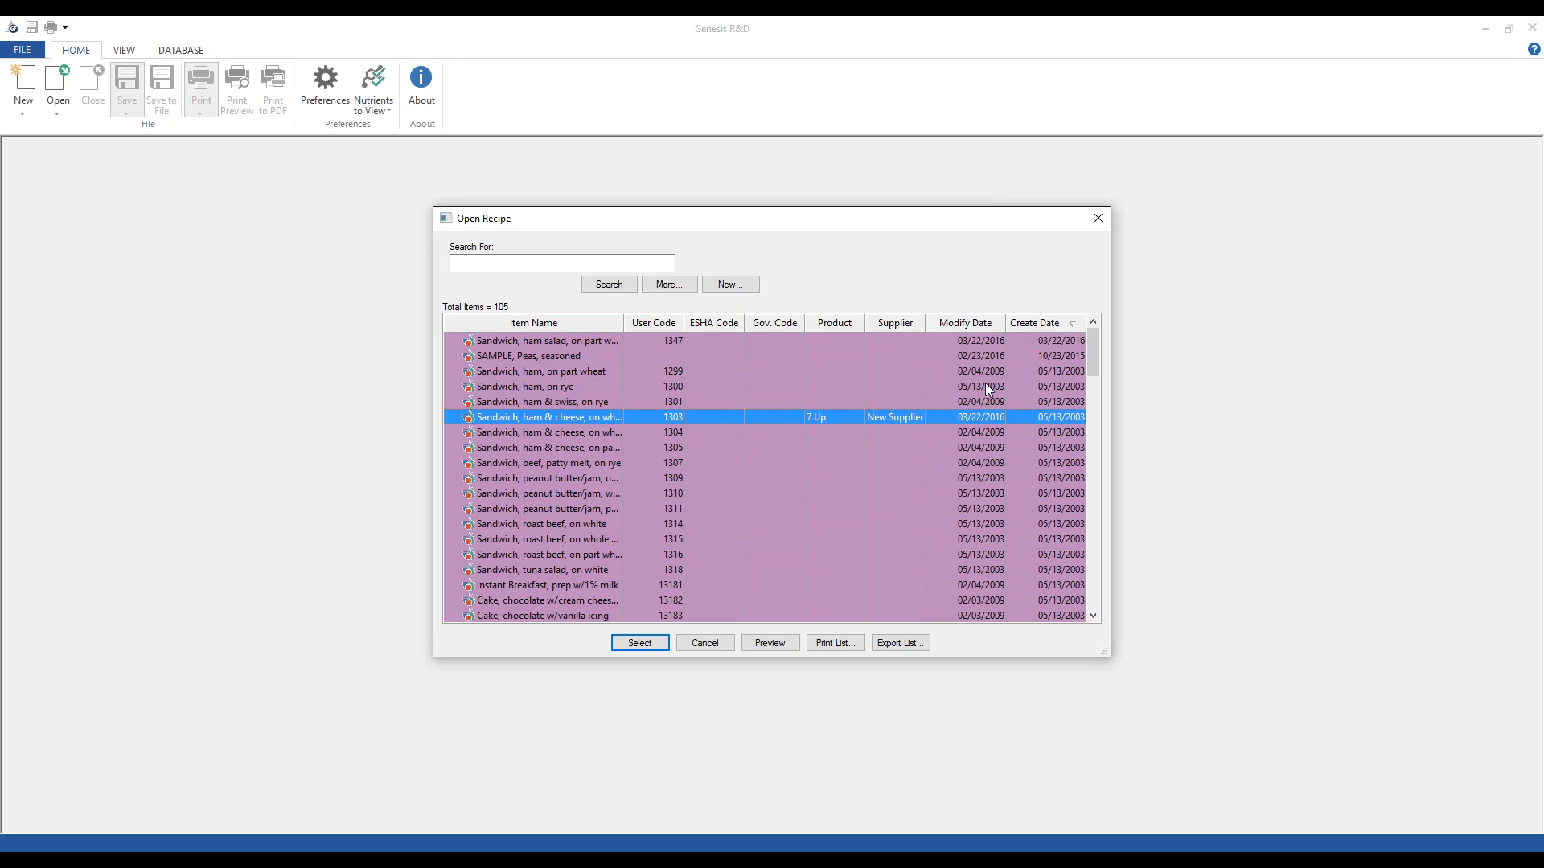
pyautogui.click(1098, 218)
# Open the existing recipe "Sandwich, ham & swiss, on rye"
pyautogui.click(58, 103)
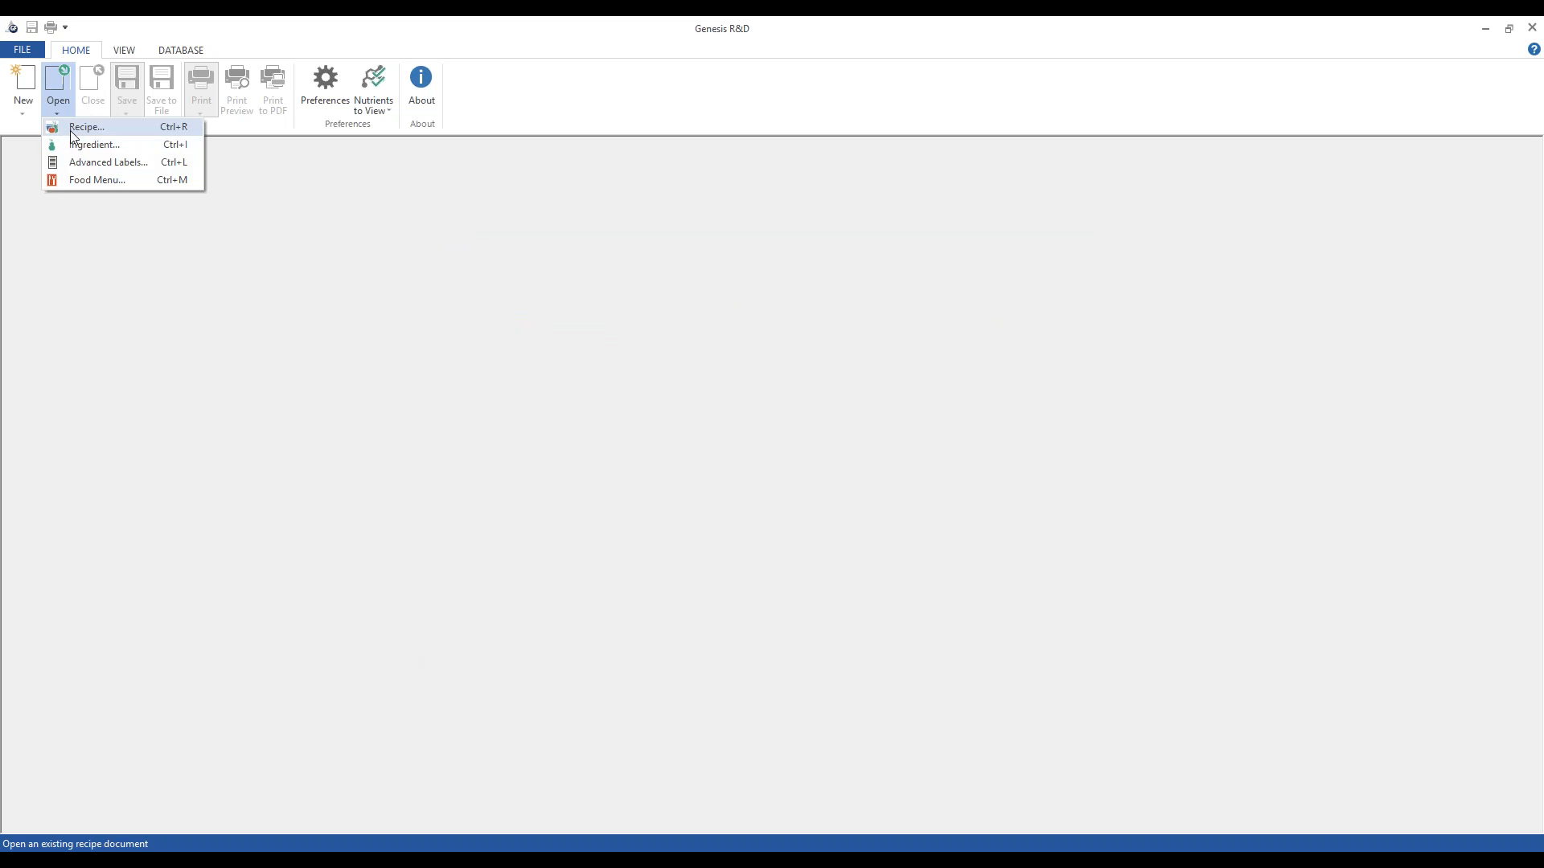
pyautogui.click(71, 130)
pyautogui.doubleClick(469, 371)
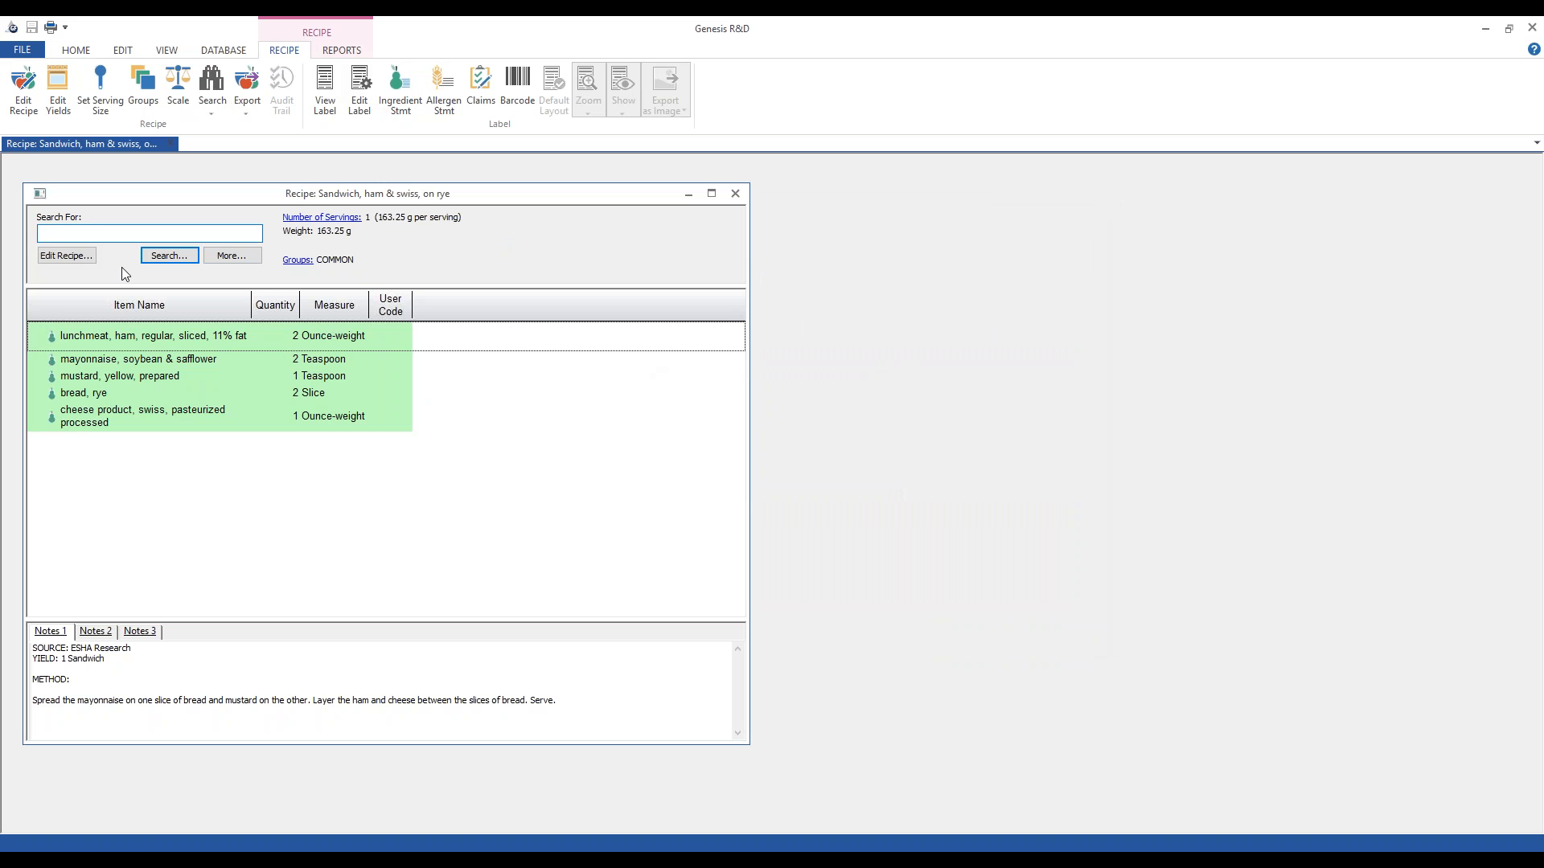
# Search for "salt" from the recipe, check which columns the ingredient results can show, and close without selecting an item
pyautogui.write('salt')
pyautogui.click(161, 256)
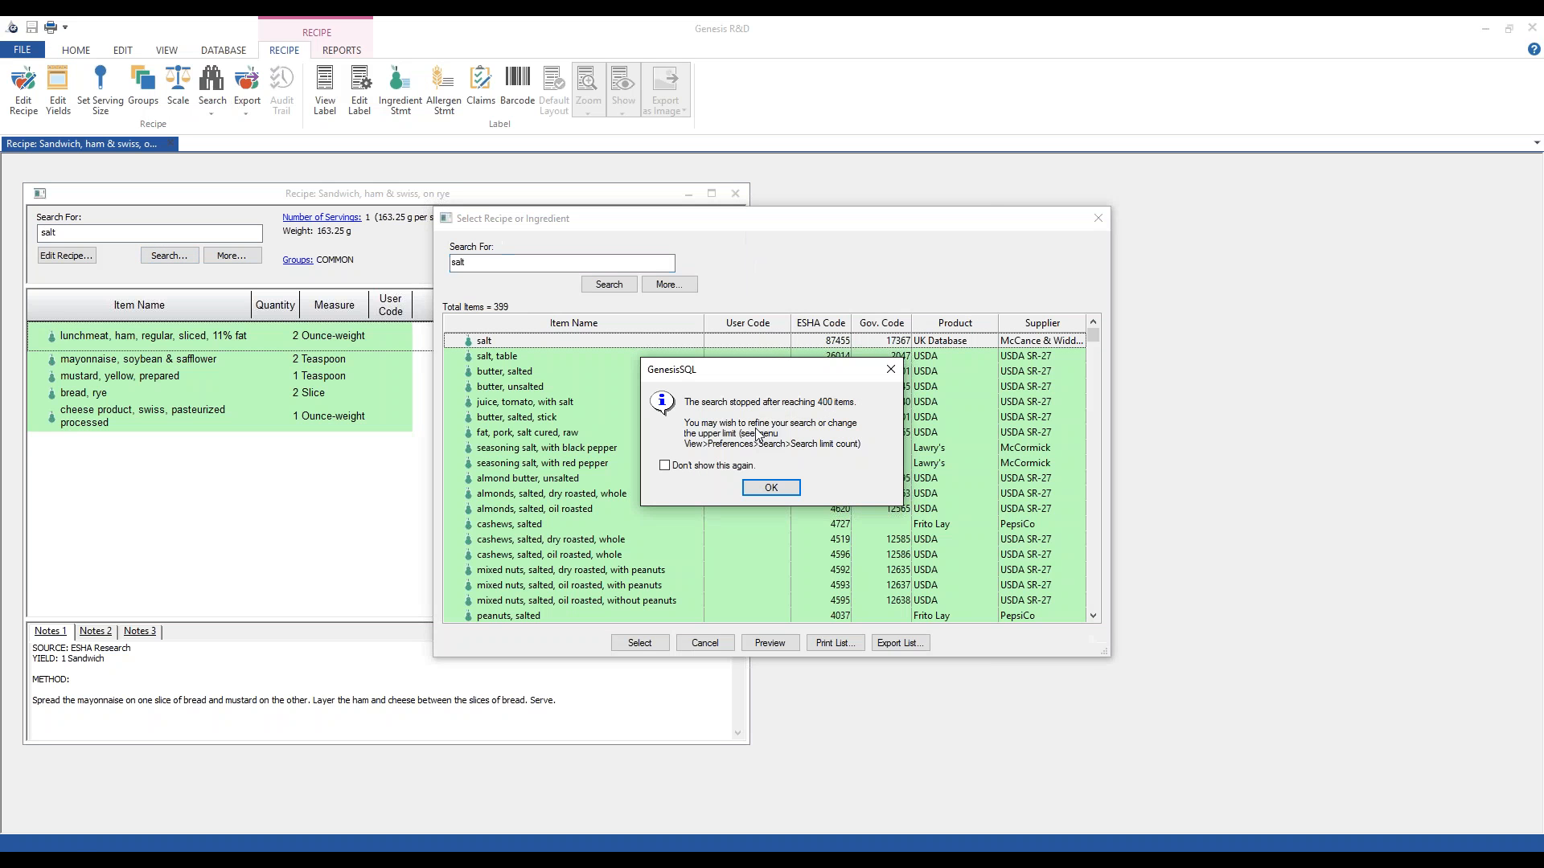
pyautogui.click(770, 488)
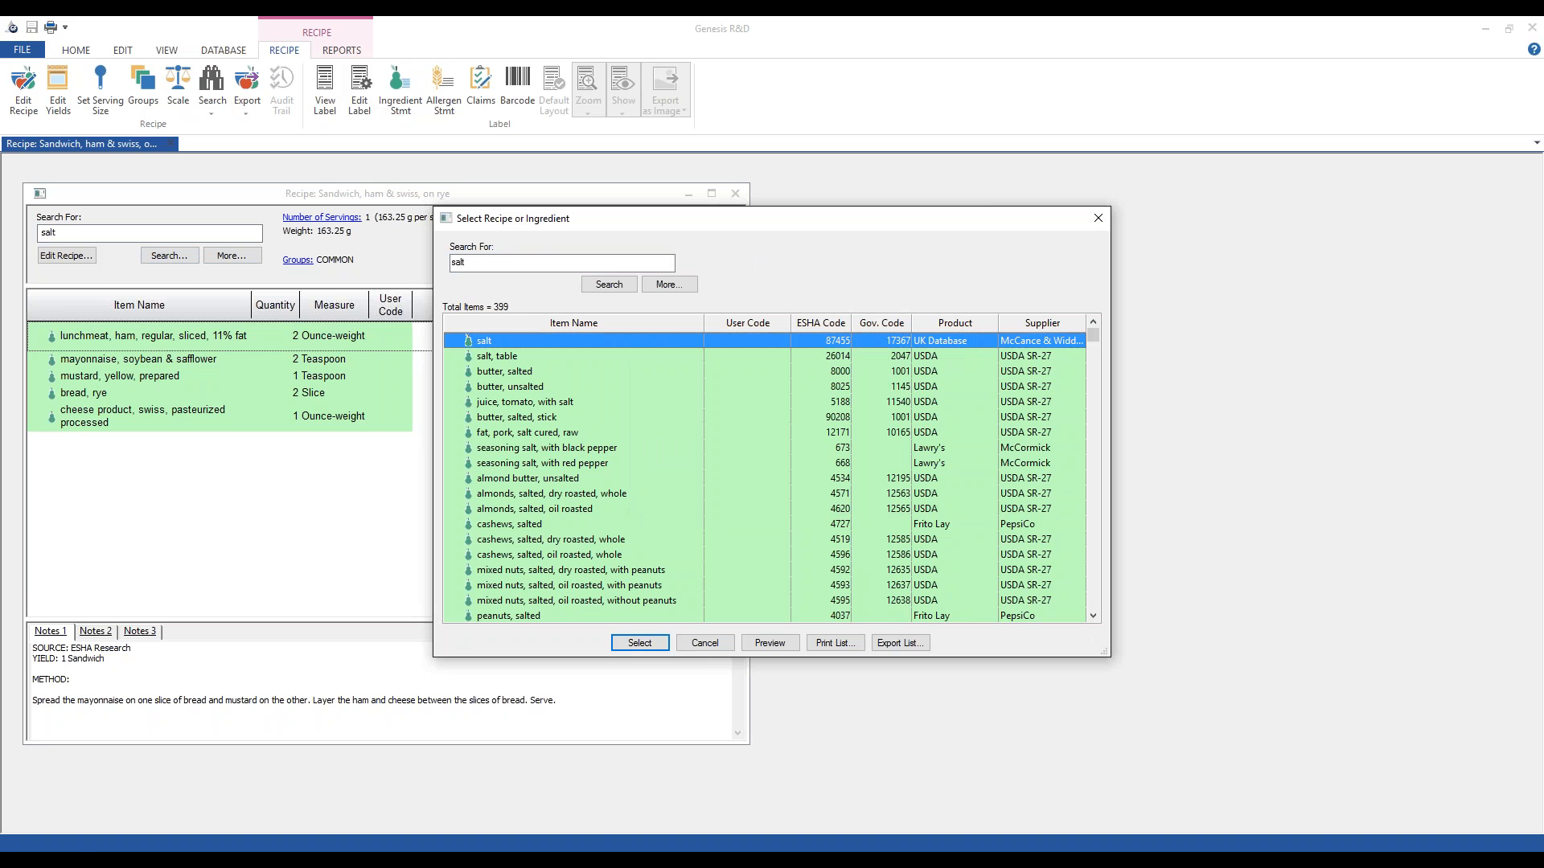
pyautogui.rightClick(1021, 394)
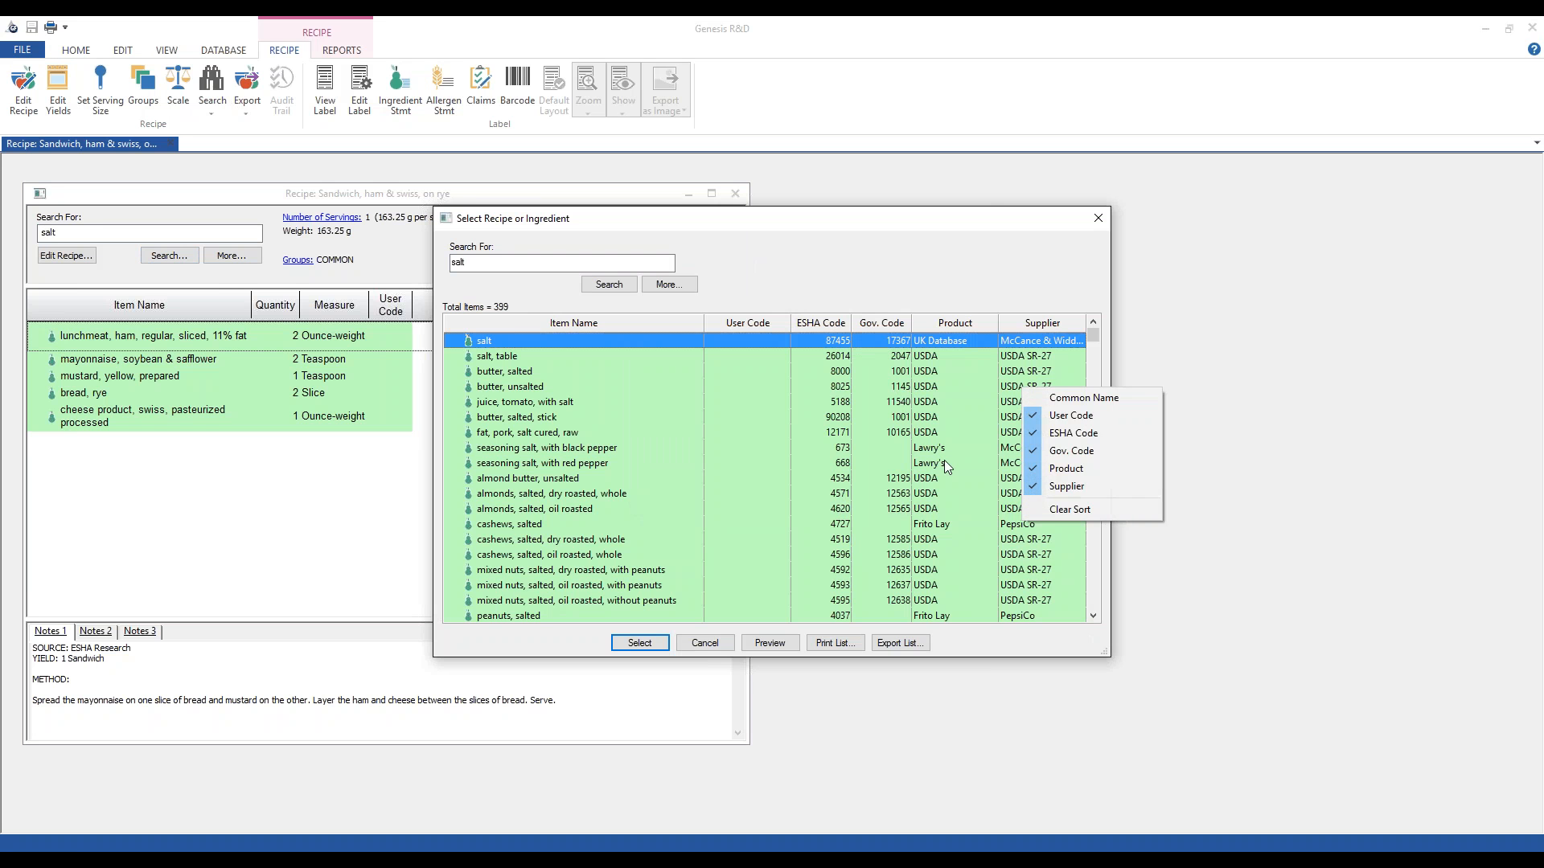
pyautogui.click(953, 431)
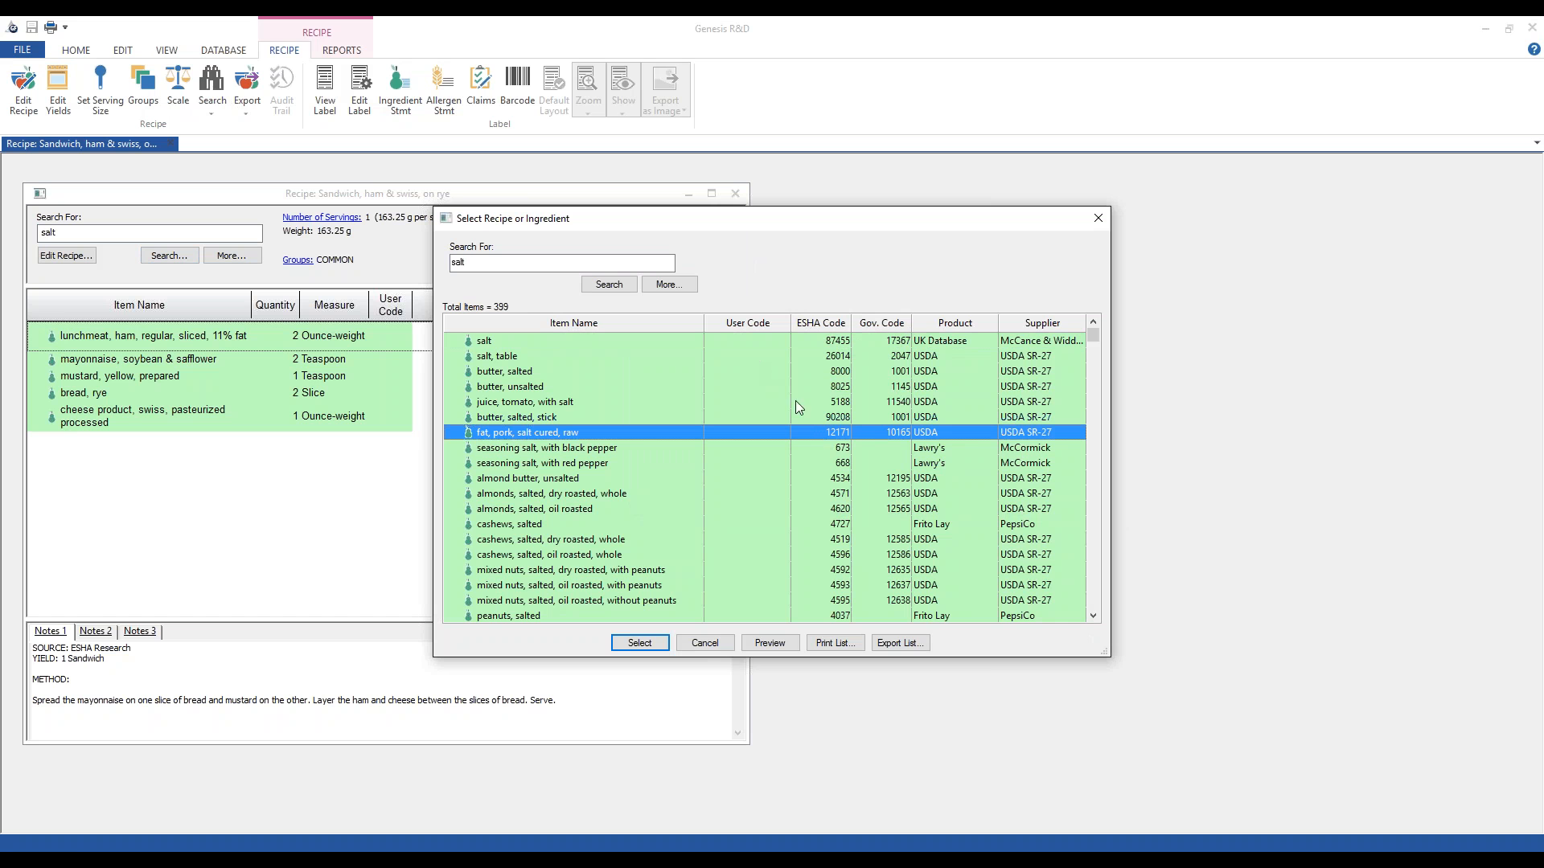
pyautogui.click(1095, 220)
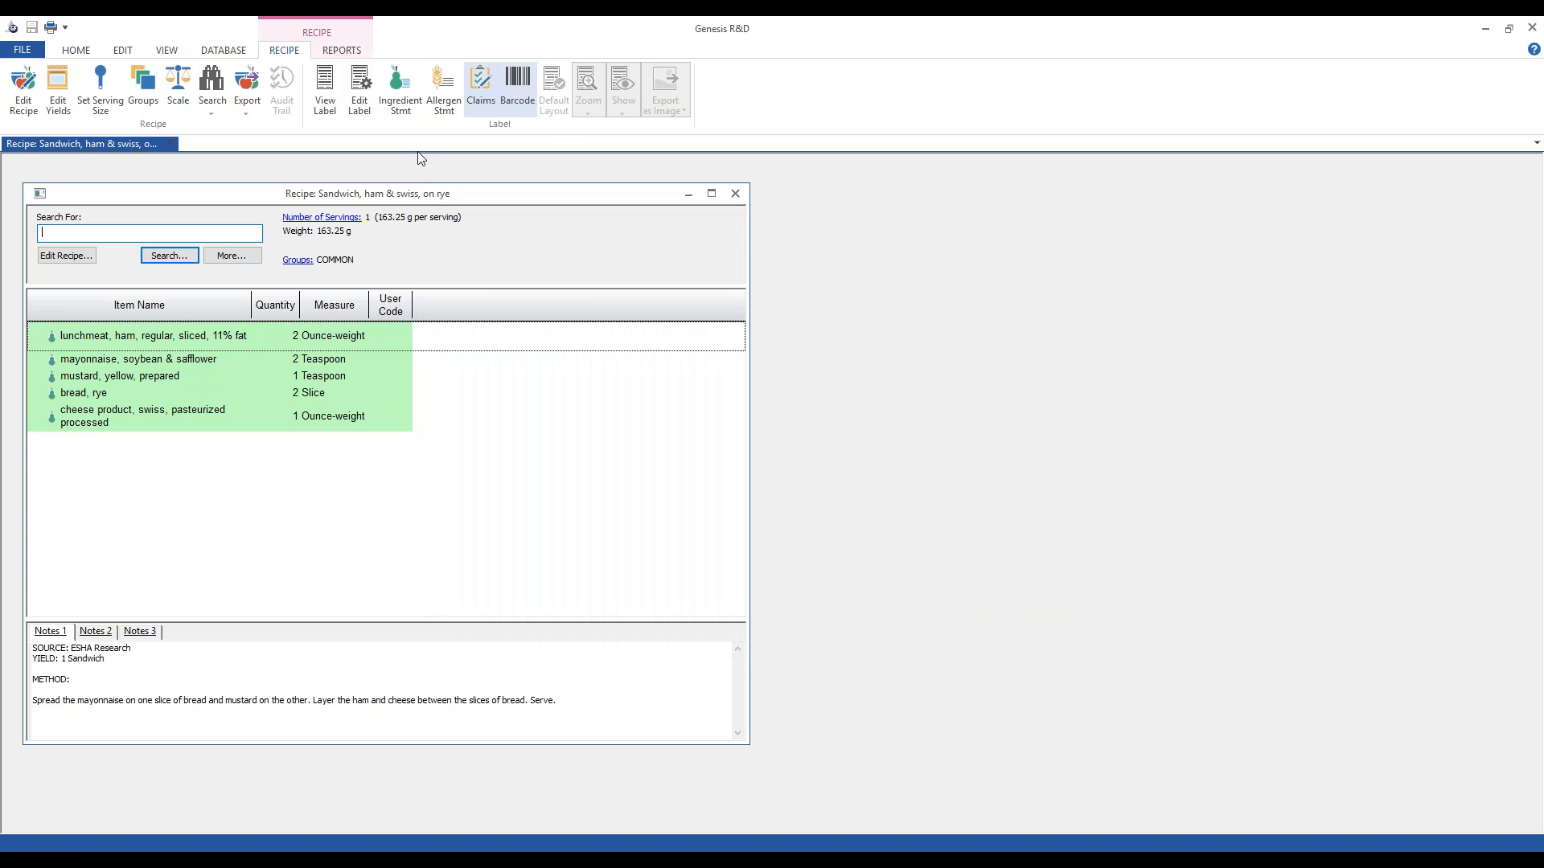
# Search within existing recipes by name for the ingredient "bread, rye" and close the results without opening one
pyautogui.click(81, 51)
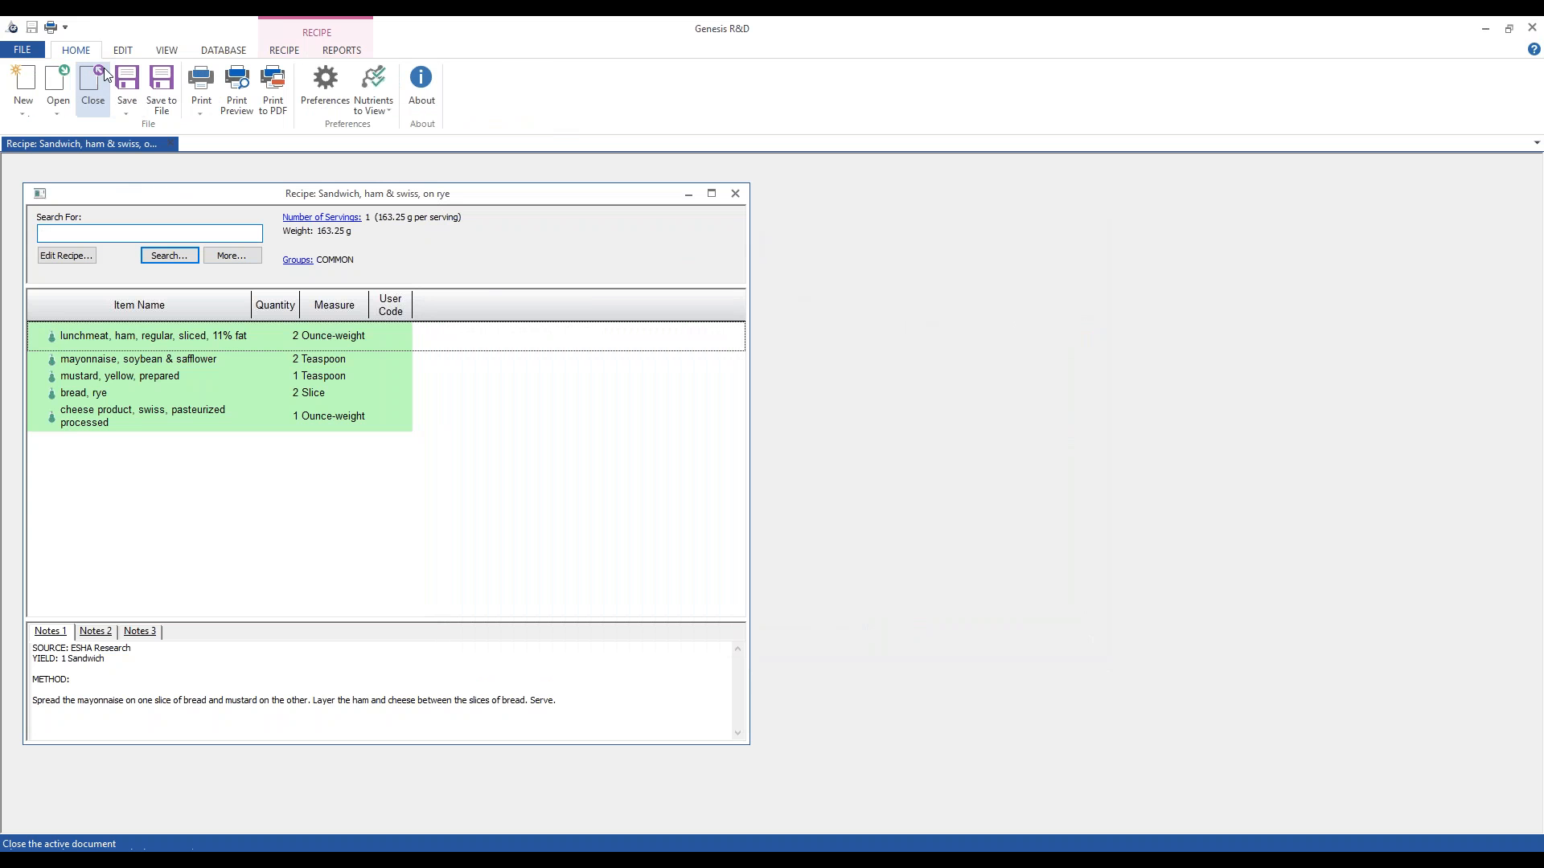
pyautogui.click(59, 106)
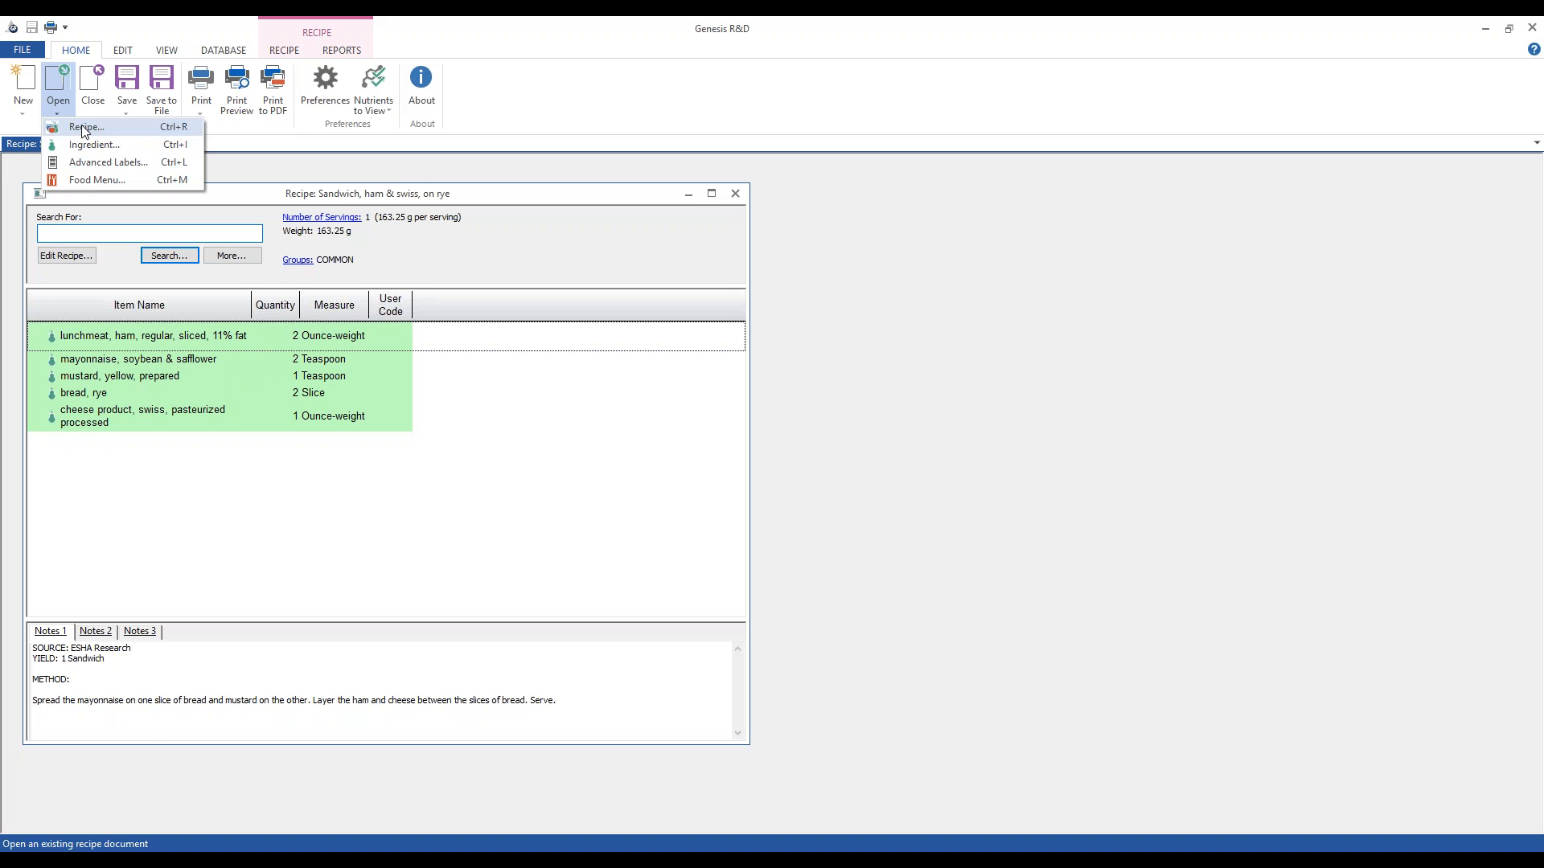
pyautogui.click(82, 128)
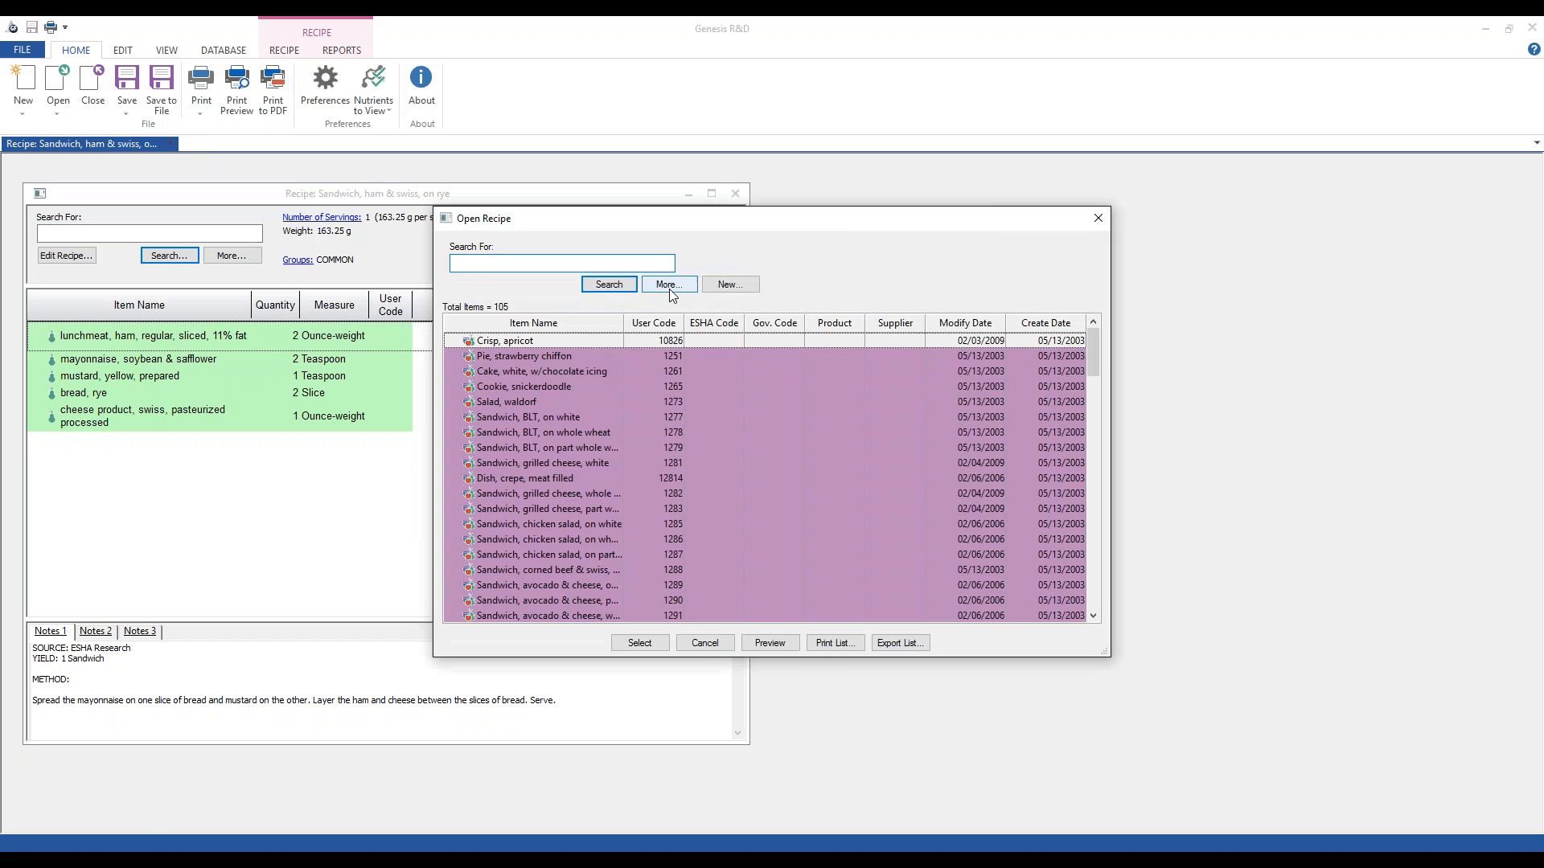
pyautogui.click(667, 286)
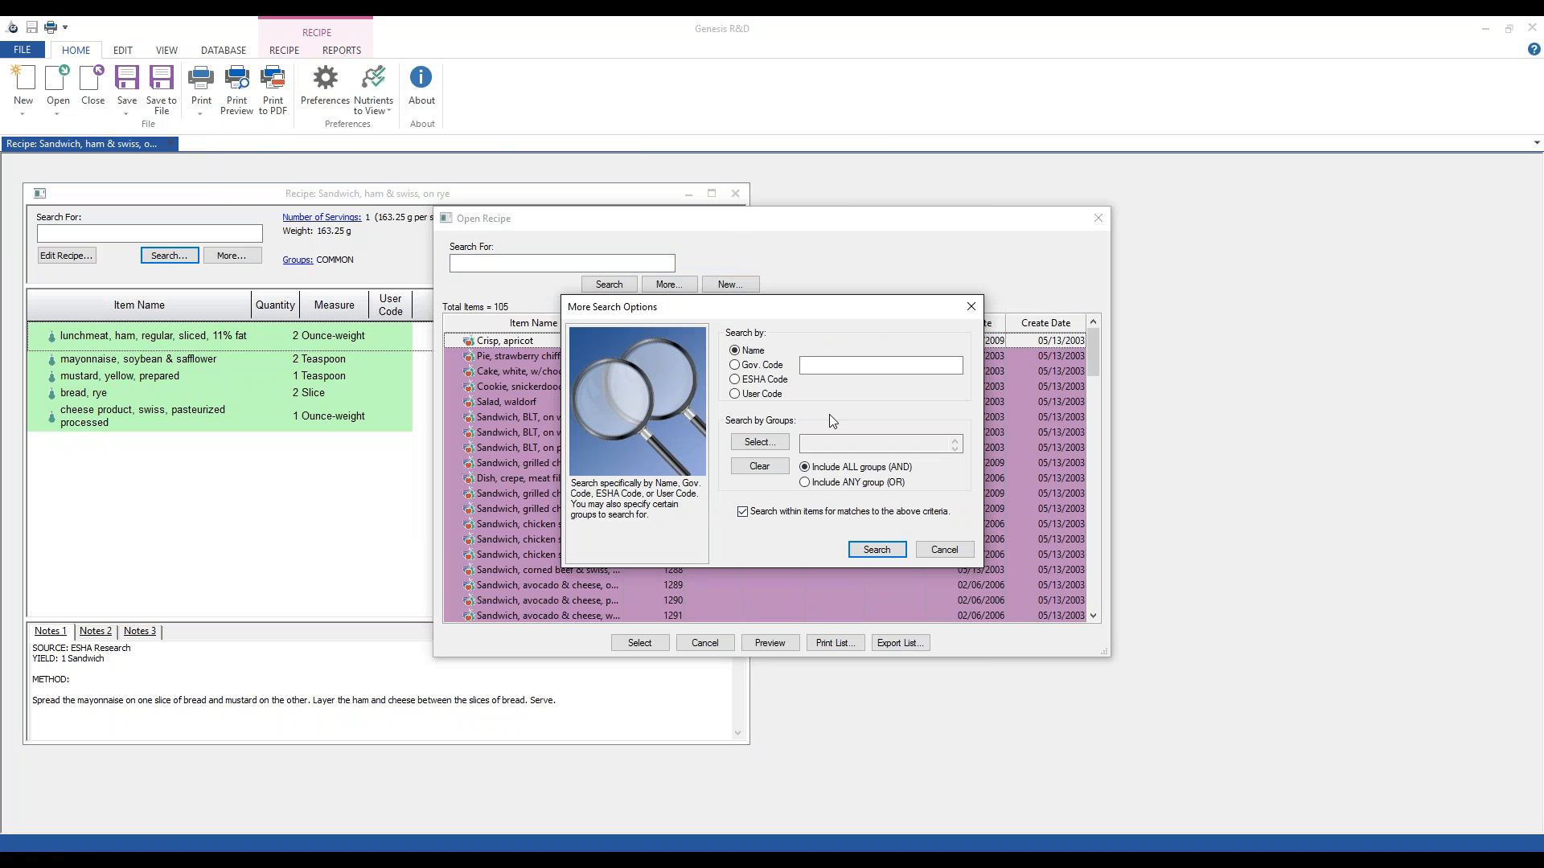
pyautogui.click(830, 369)
pyautogui.write('bread, rye')
pyautogui.click(858, 549)
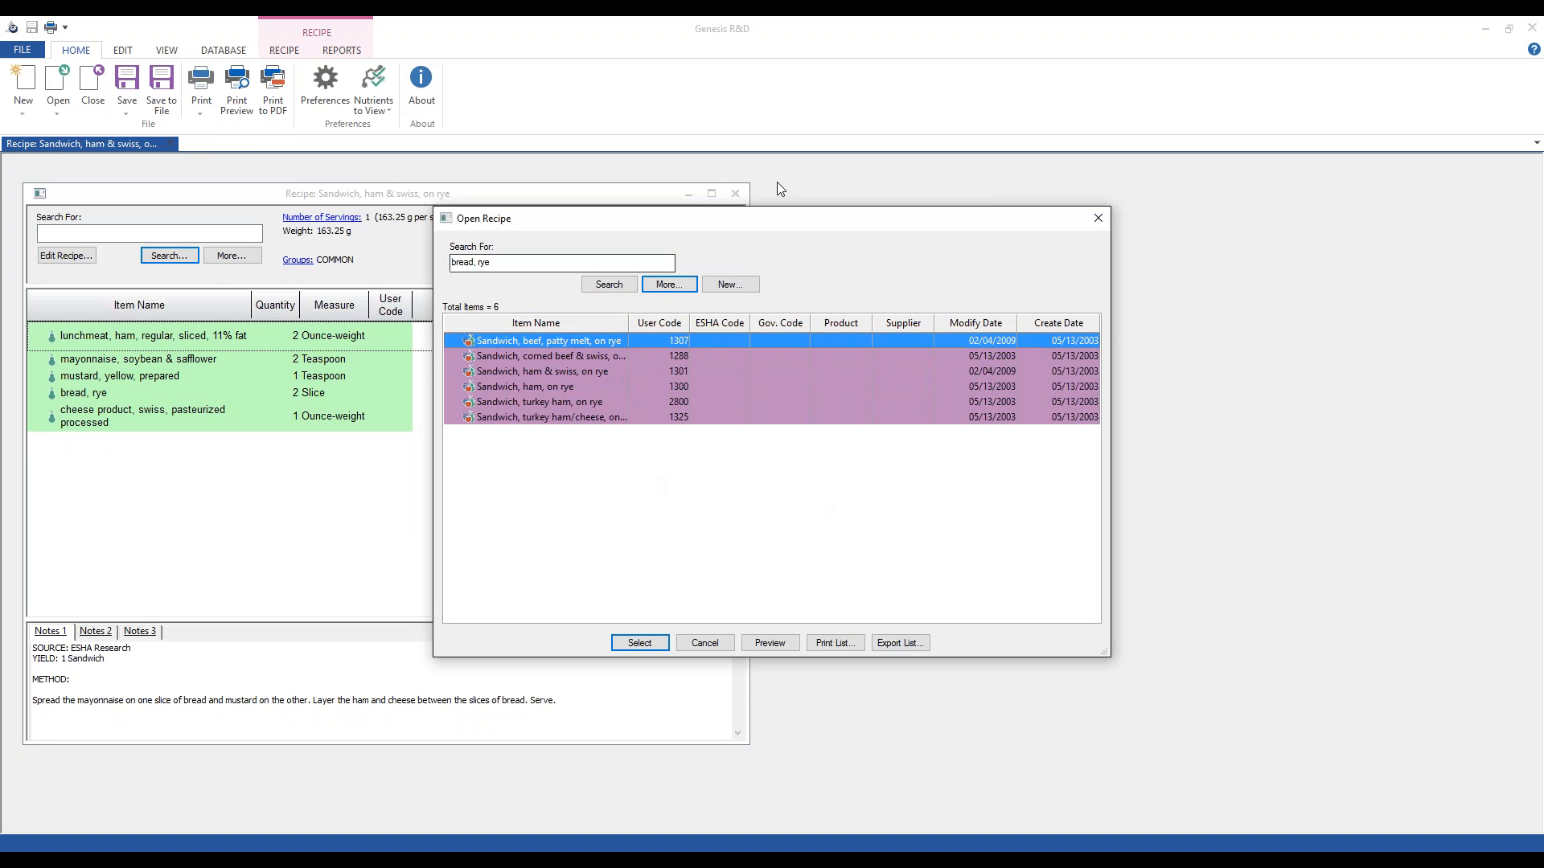
pyautogui.click(1097, 219)
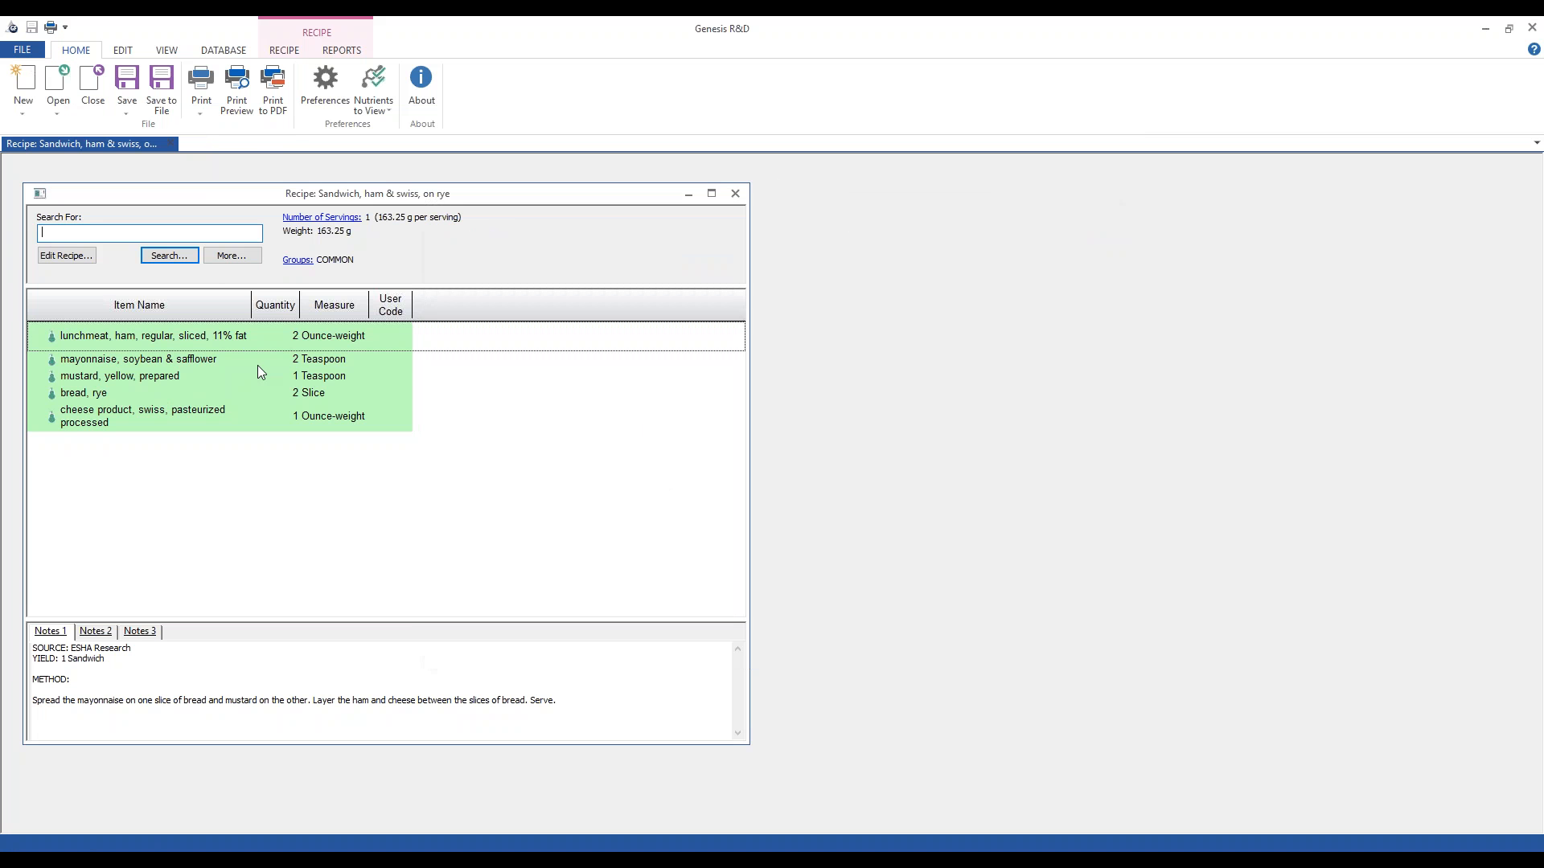
# Assign the ham & swiss on rye recipe to the My Recipes, Dairy Free, Gluten Free and Kosher groups
pyautogui.click(68, 255)
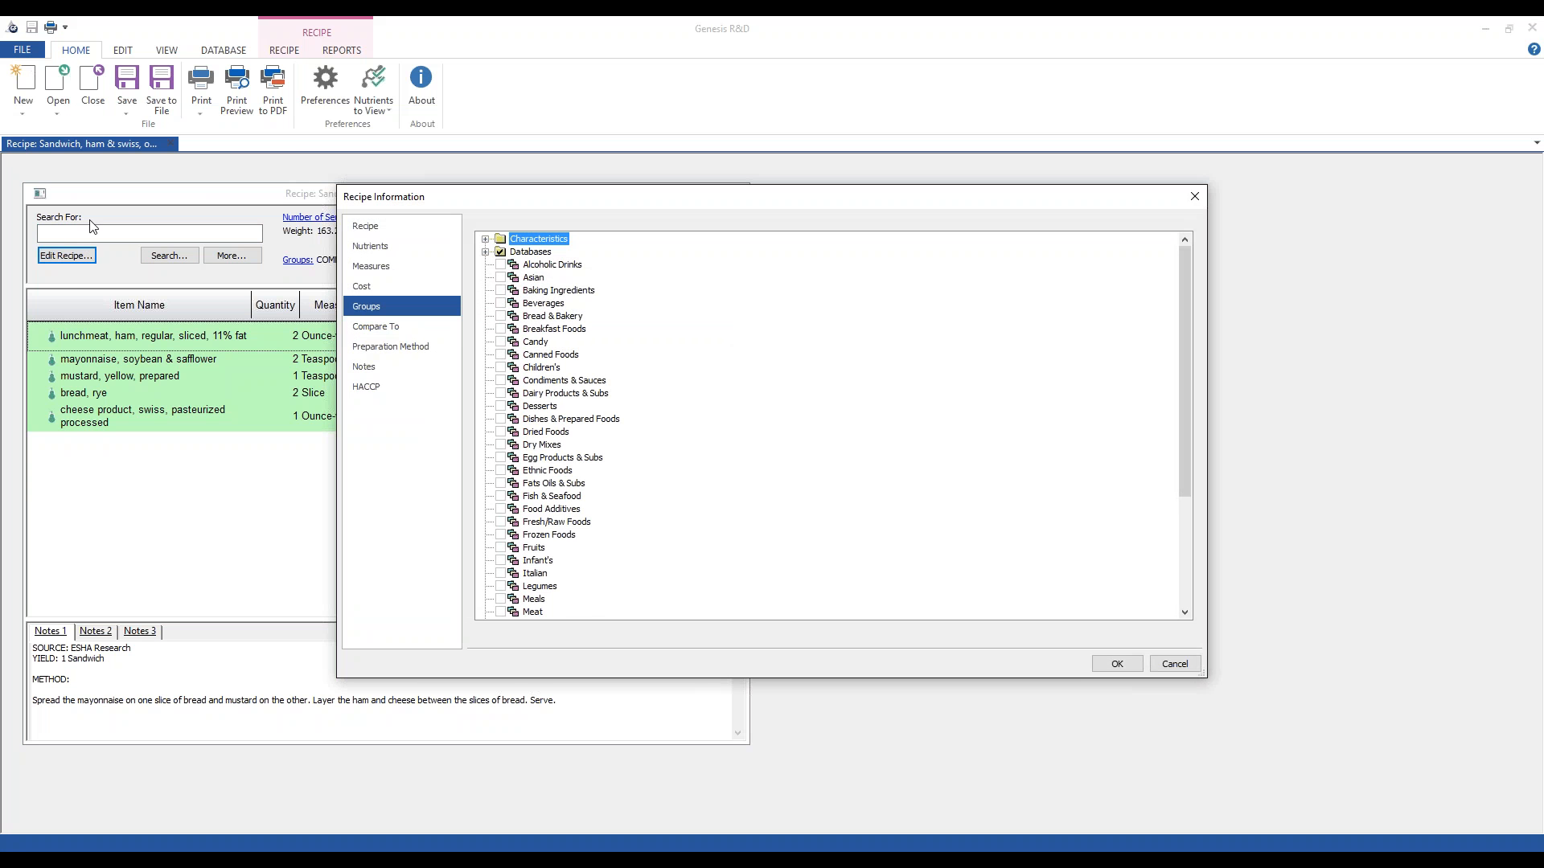
pyautogui.click(380, 310)
pyautogui.click(485, 252)
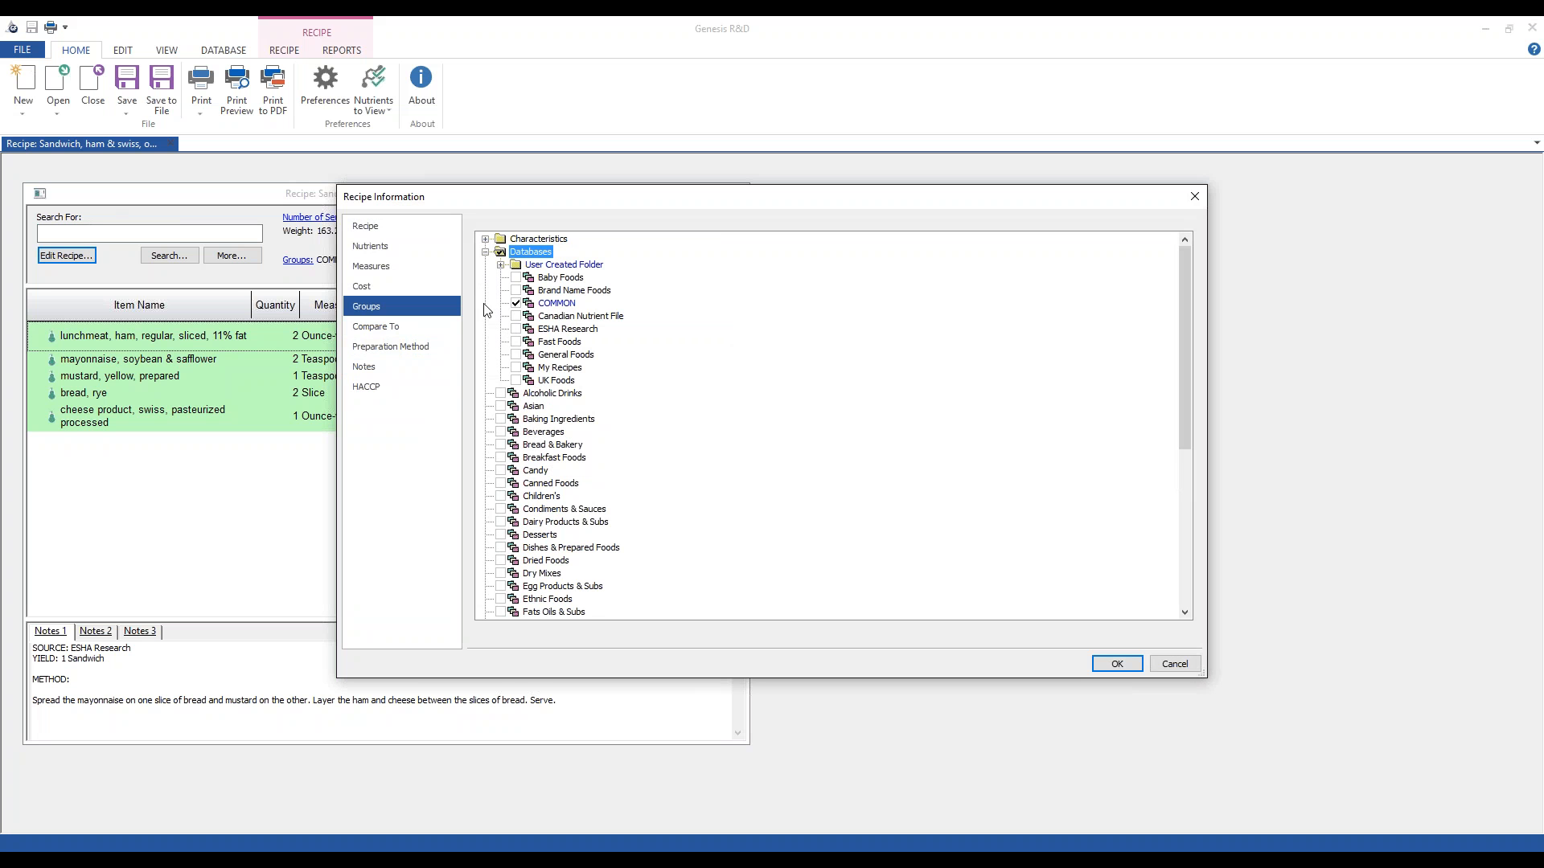
pyautogui.click(516, 367)
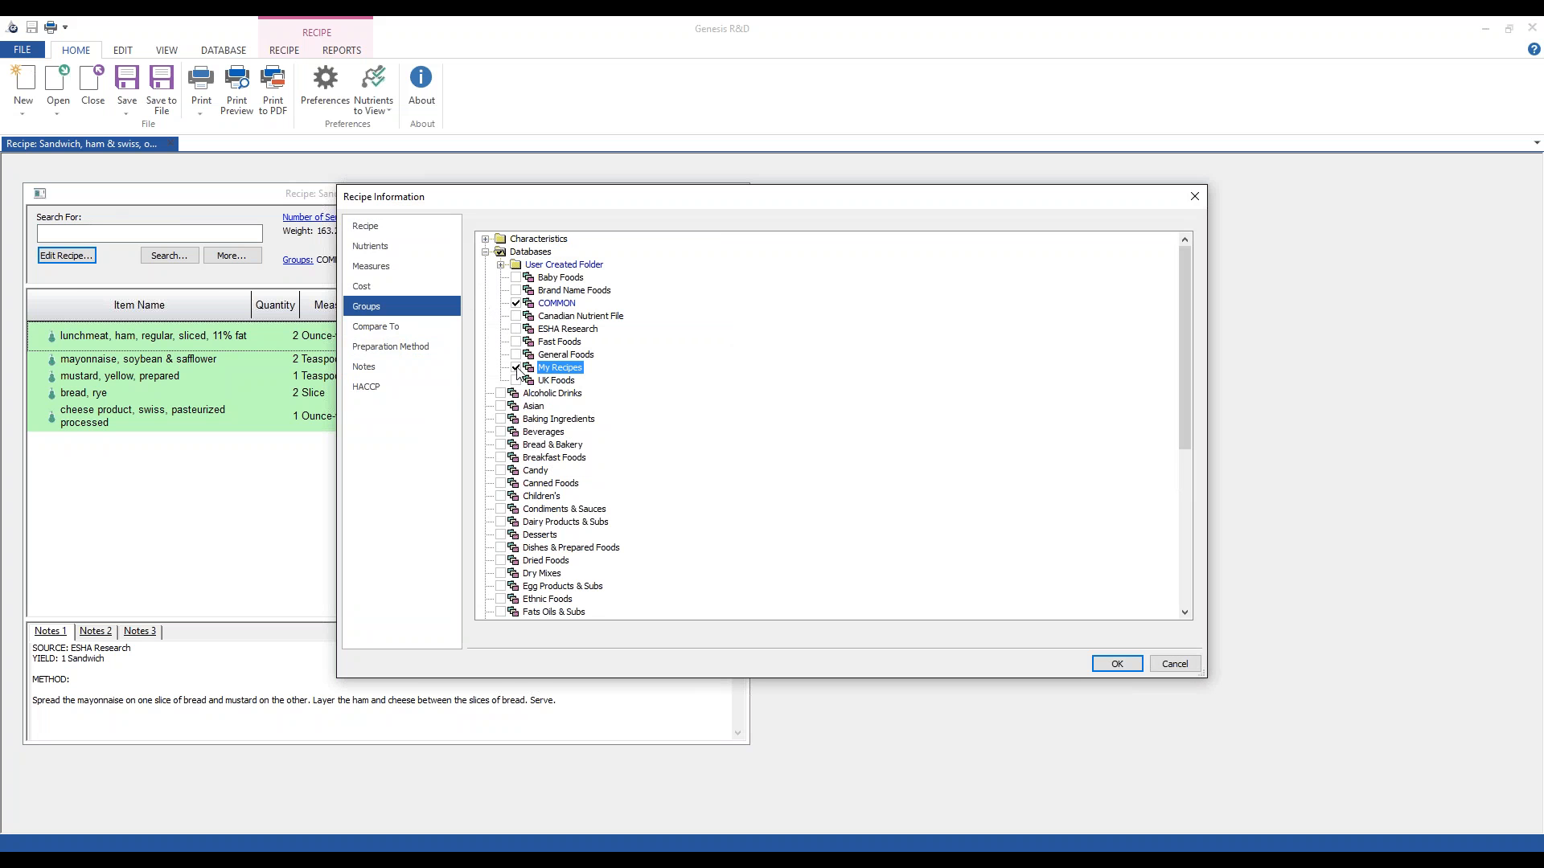
pyautogui.click(485, 238)
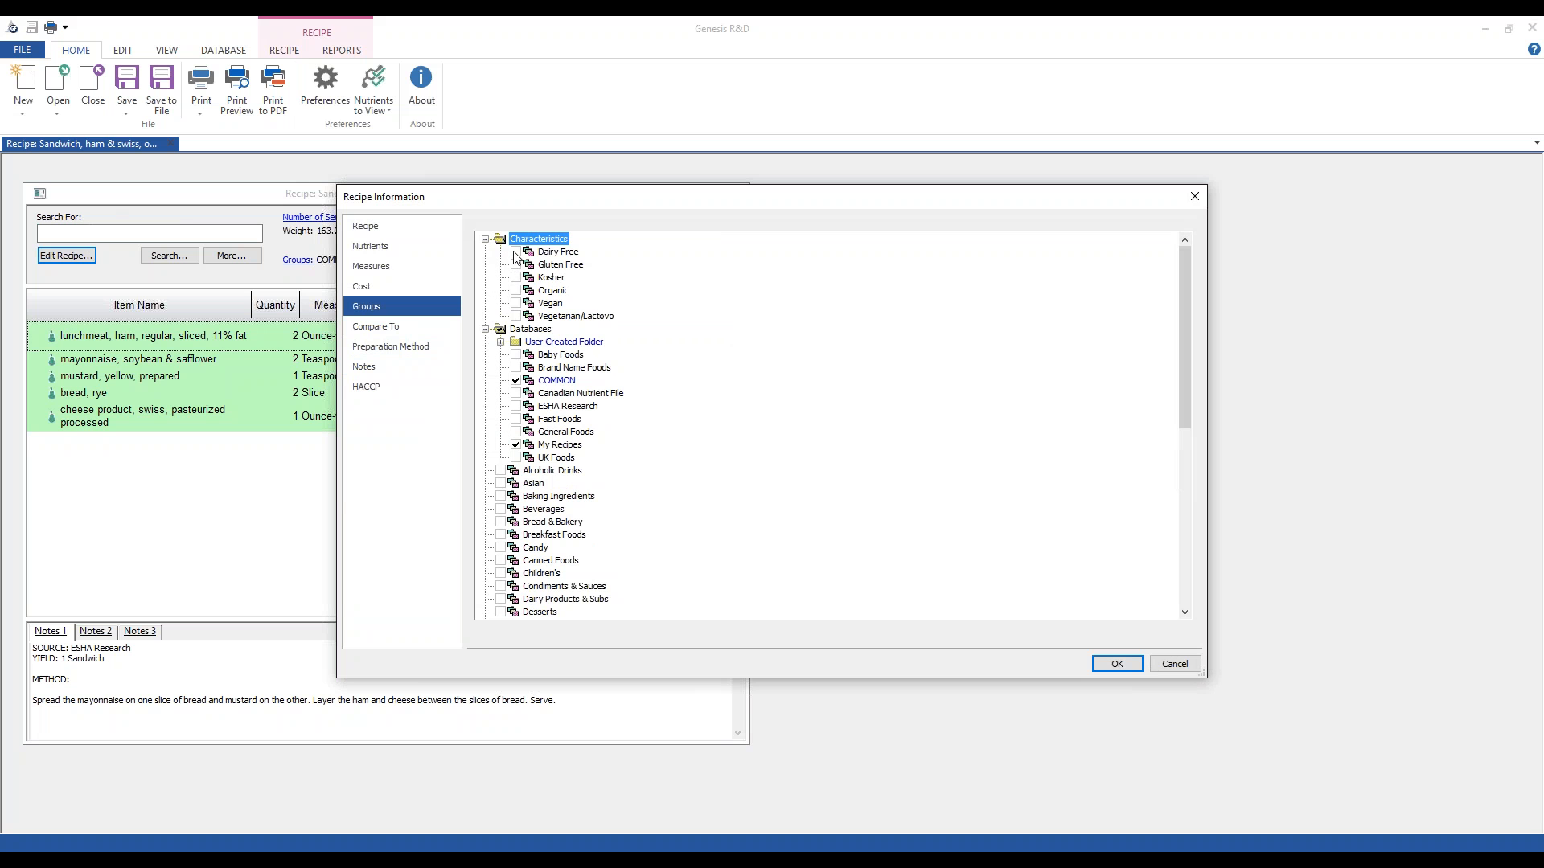
pyautogui.click(516, 251)
pyautogui.click(516, 264)
pyautogui.click(515, 277)
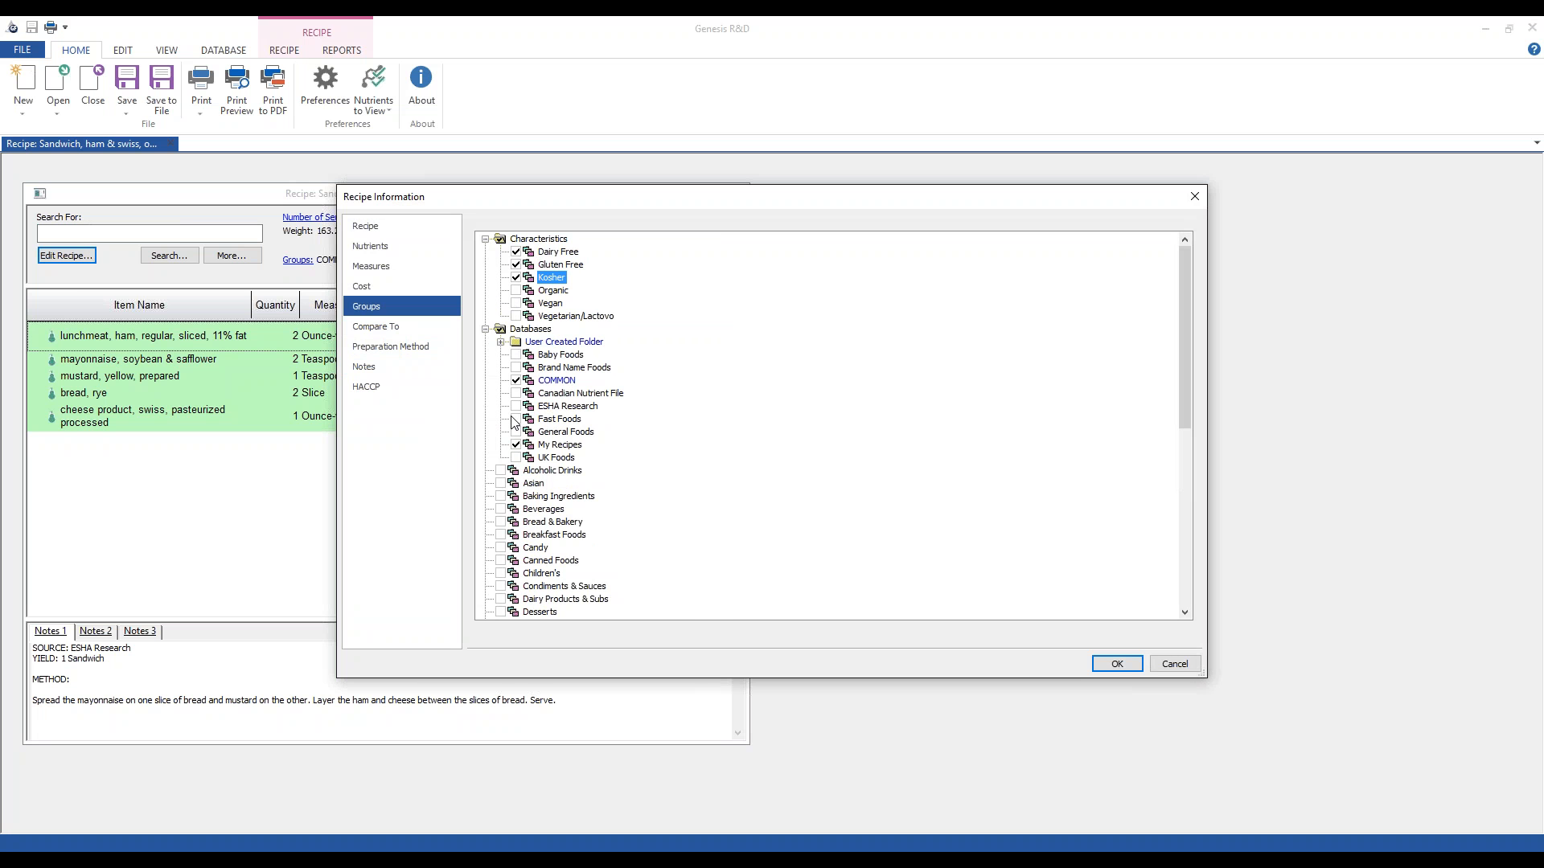
pyautogui.click(1108, 664)
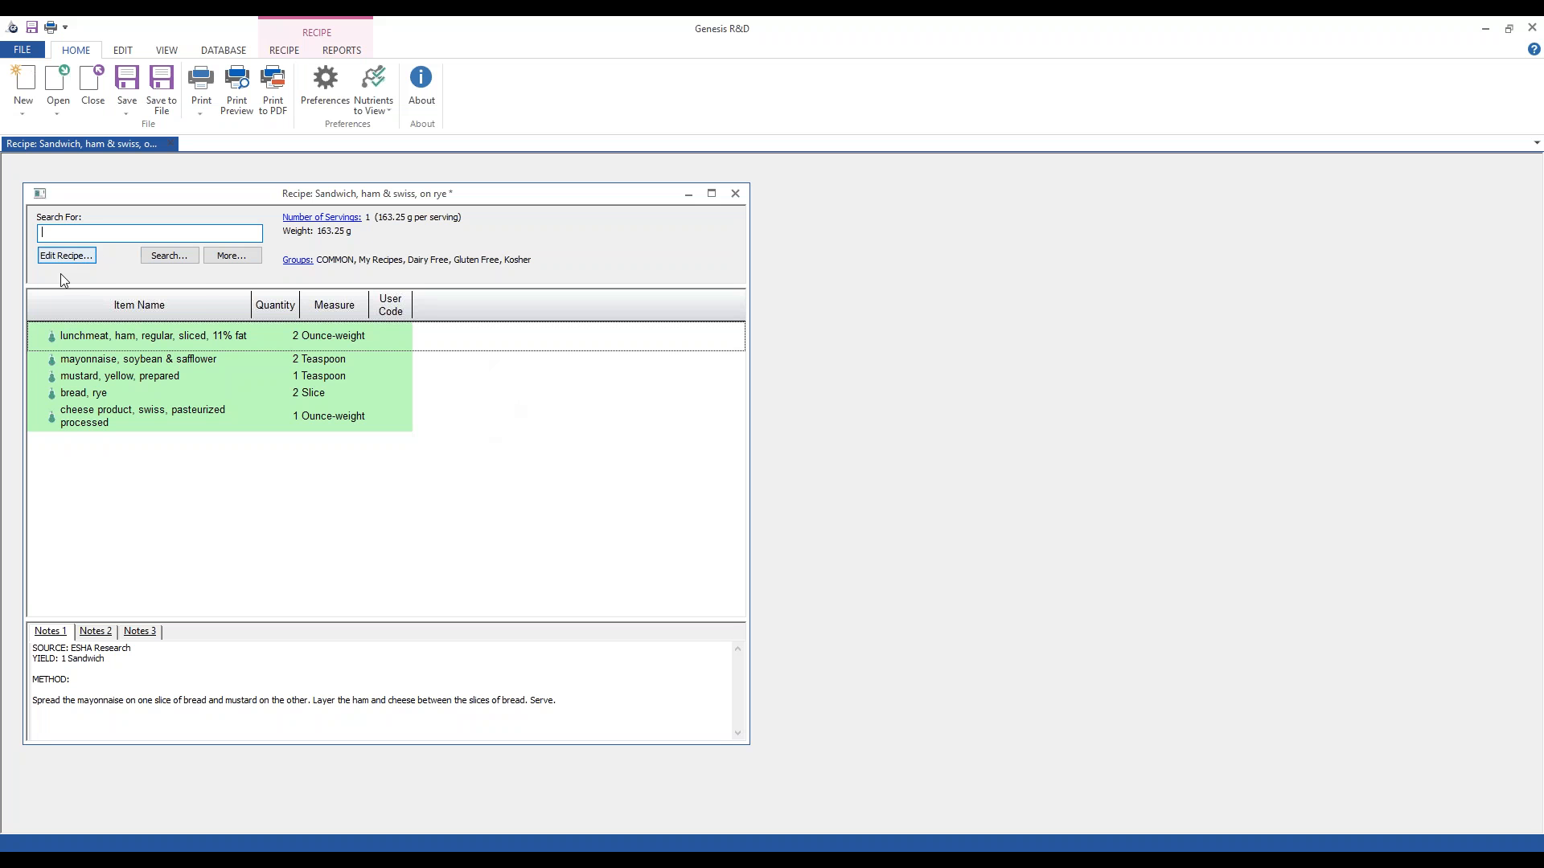
# Close the ham & swiss on rye recipe without saving its changes and open the list of existing recipes
pyautogui.click(735, 194)
pyautogui.click(801, 477)
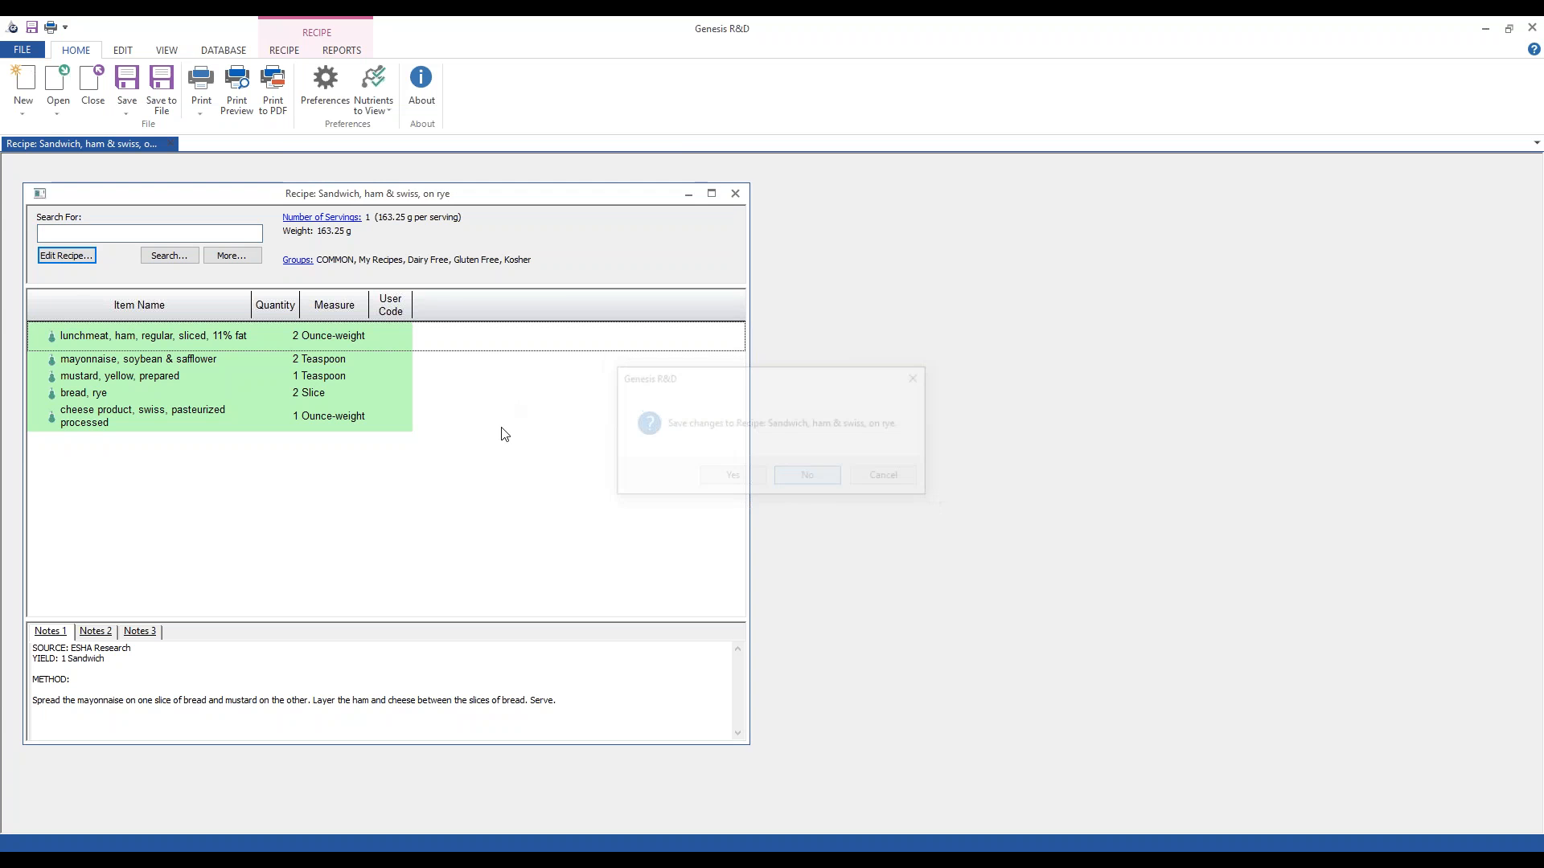
pyautogui.click(60, 105)
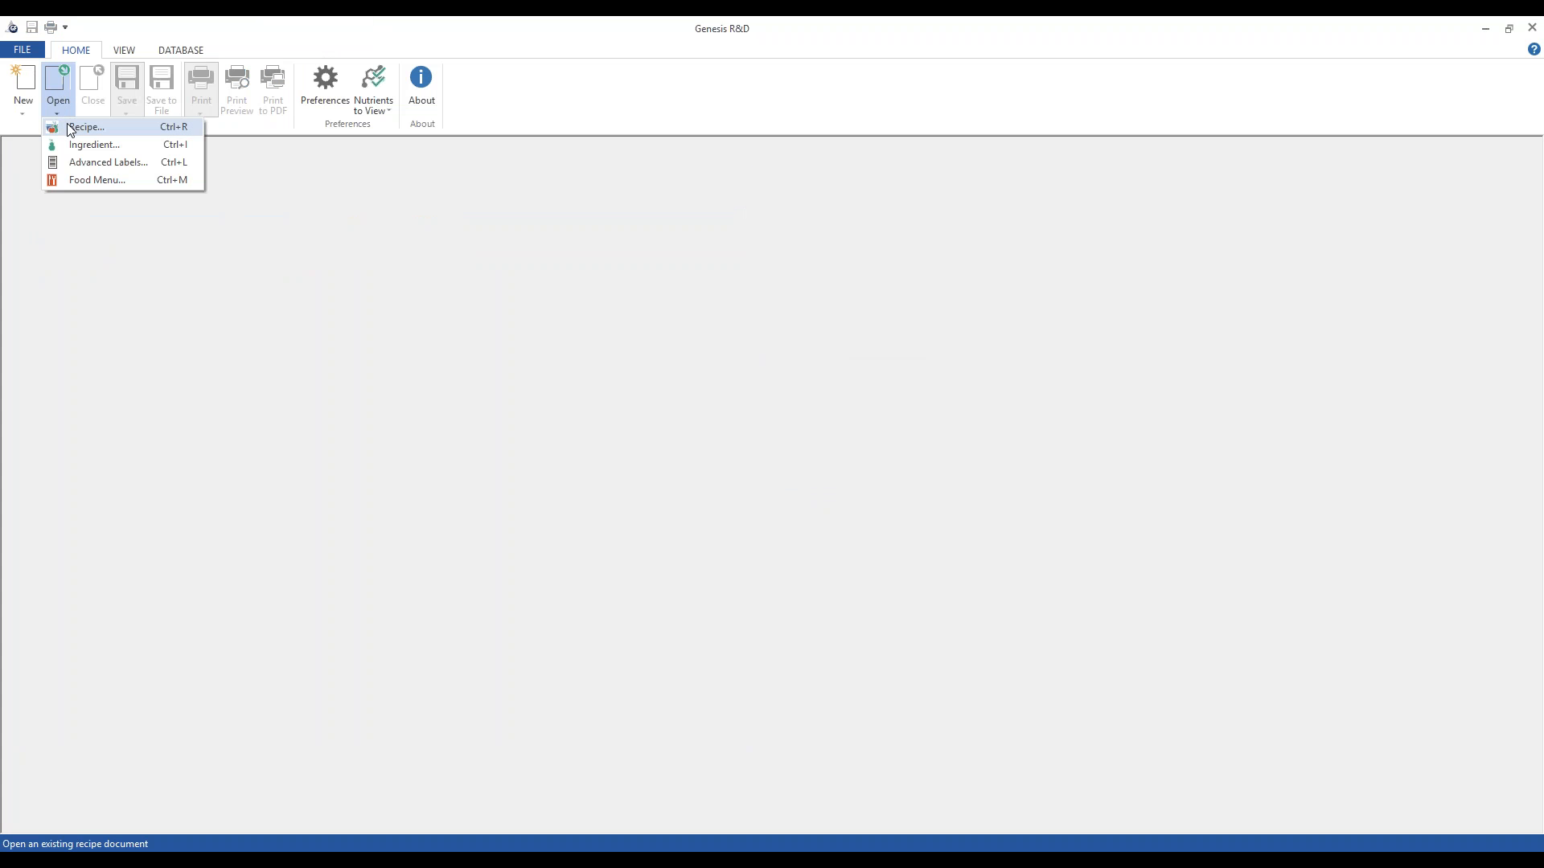
pyautogui.click(84, 127)
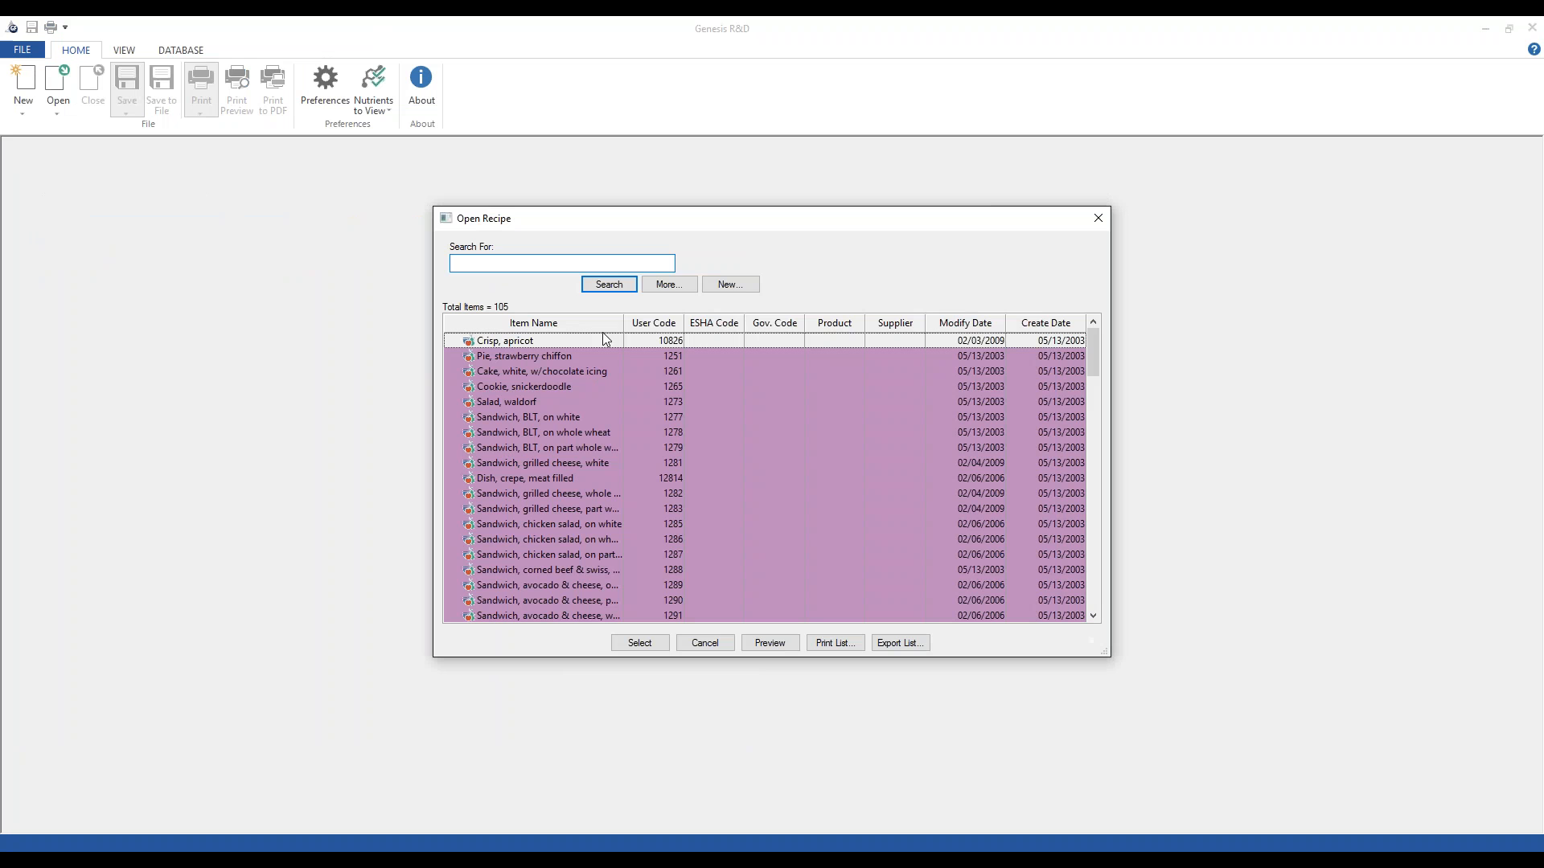
# Restrict the extended recipe search to the Gluten Free group, requiring all chosen groups to match
pyautogui.click(669, 290)
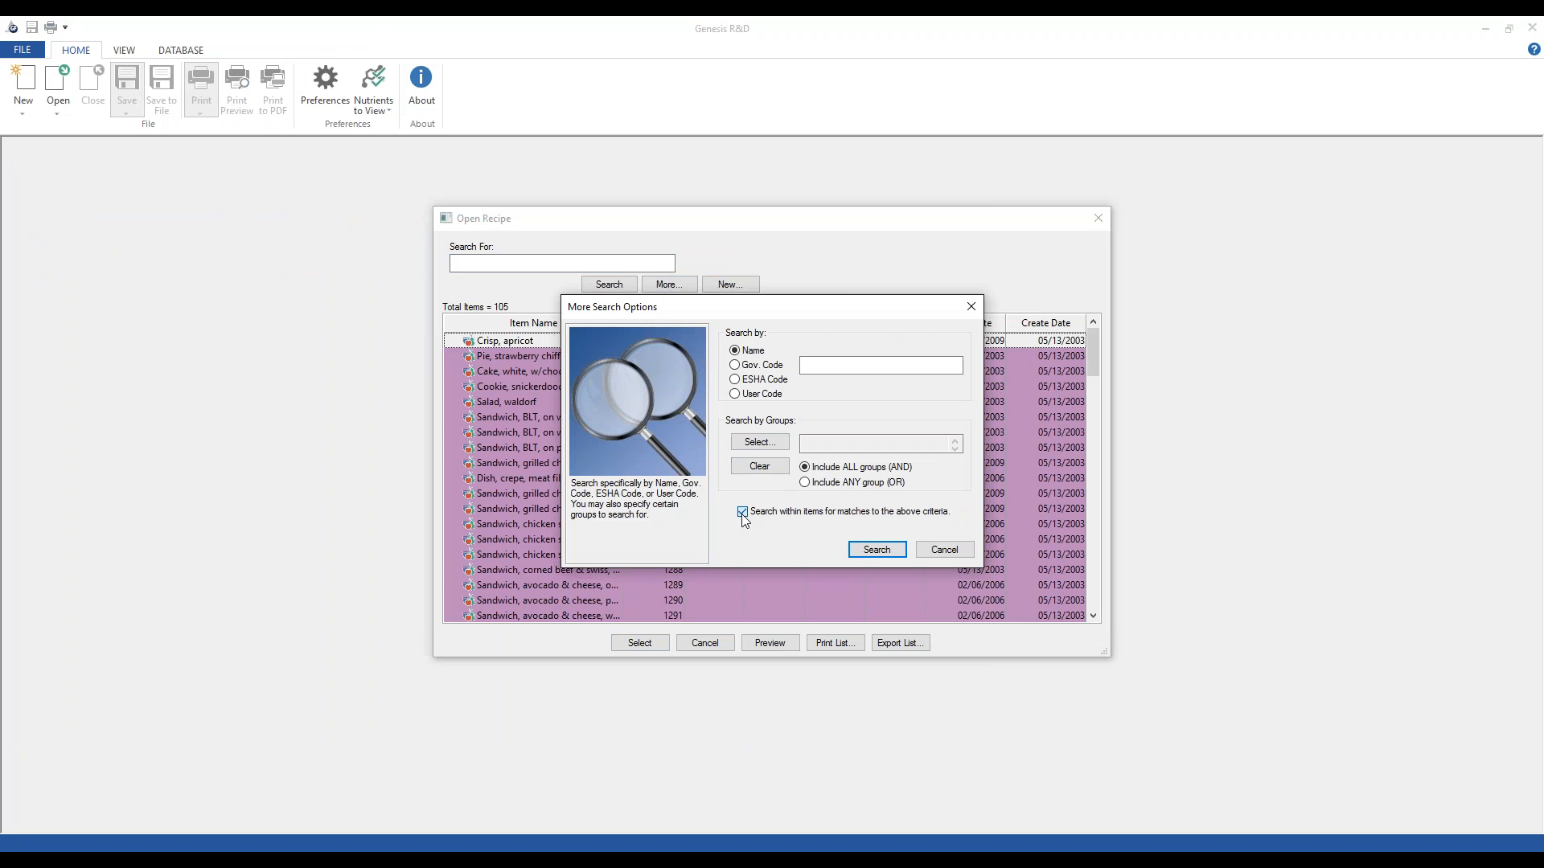
pyautogui.click(764, 444)
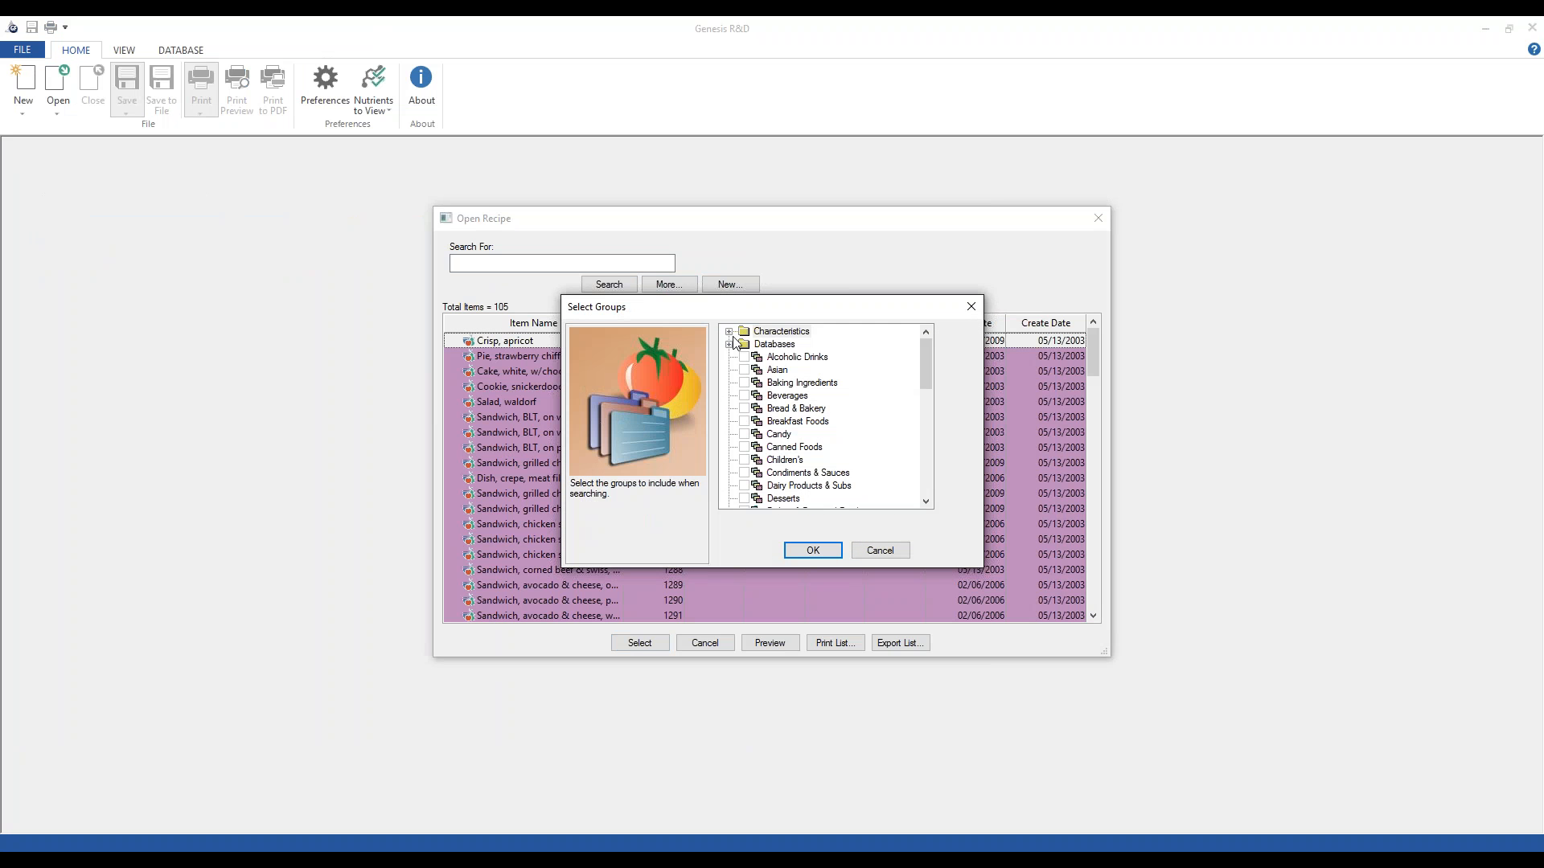
pyautogui.click(729, 332)
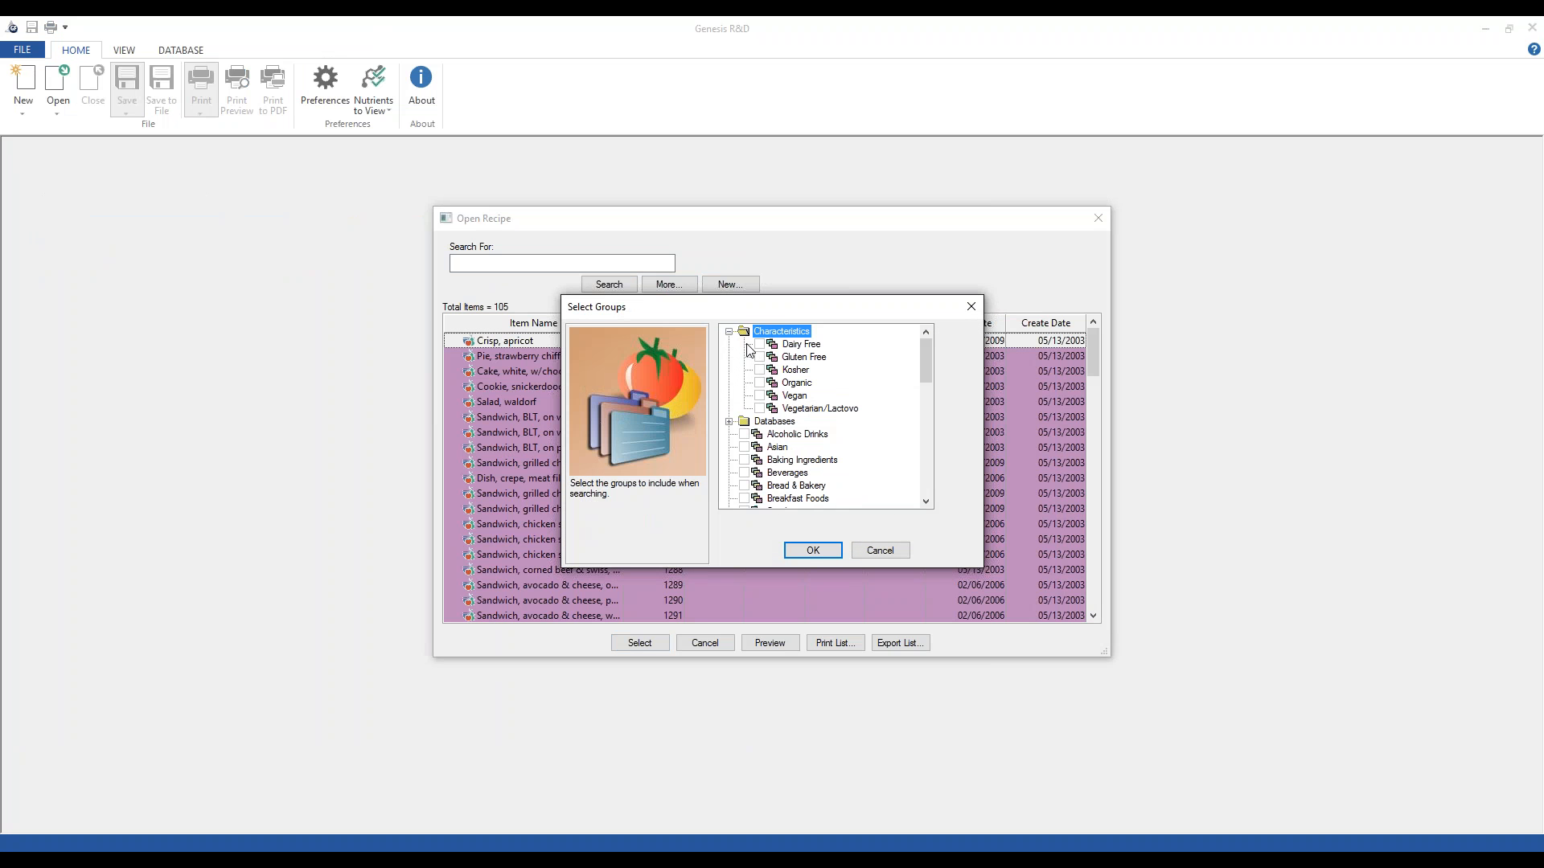
pyautogui.click(759, 357)
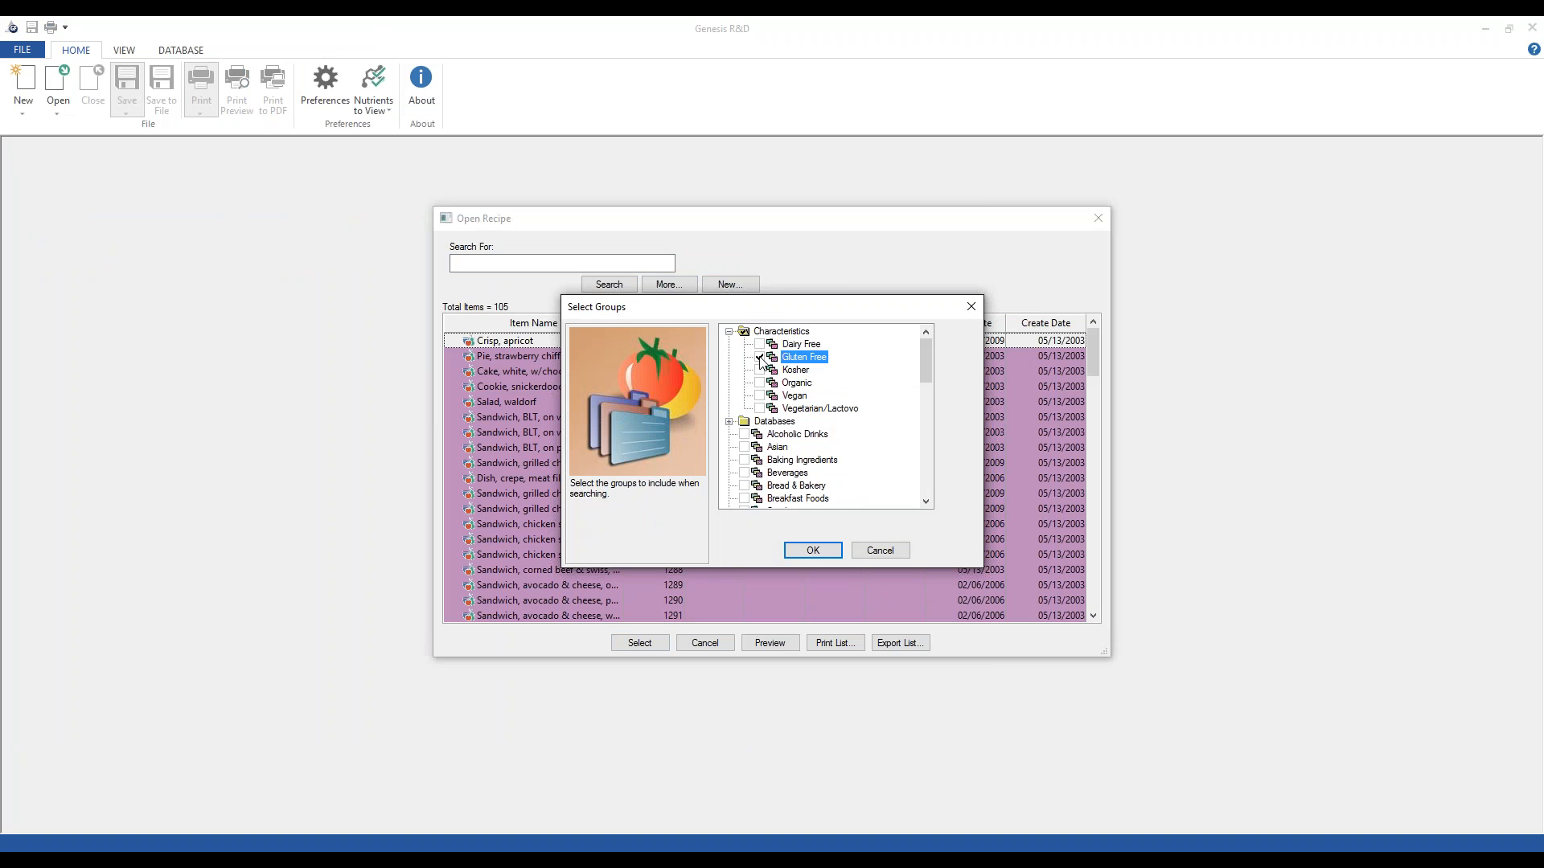
pyautogui.click(812, 549)
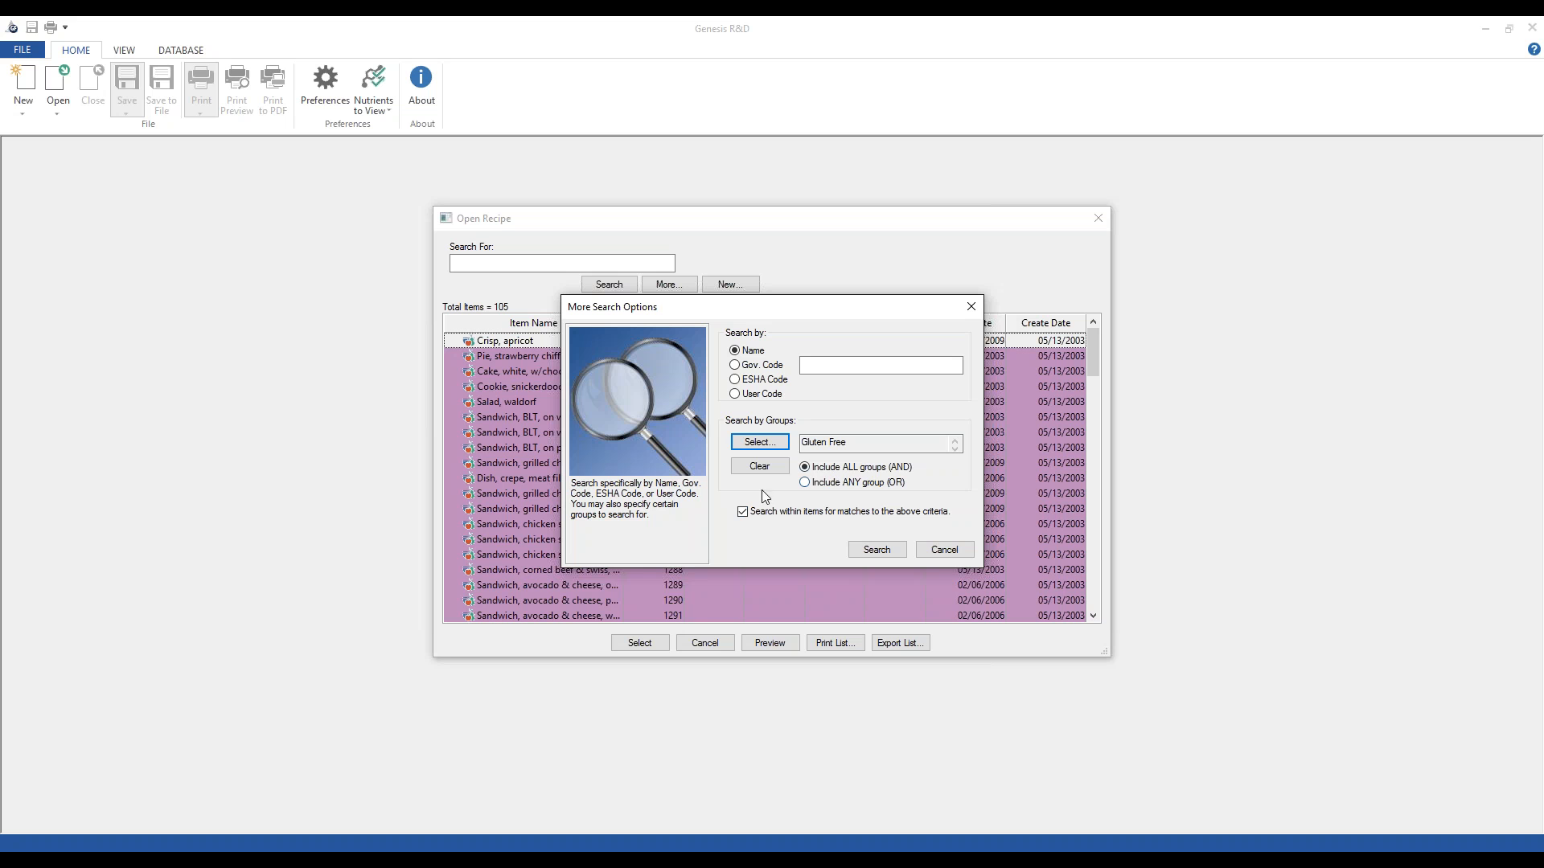
pyautogui.click(866, 472)
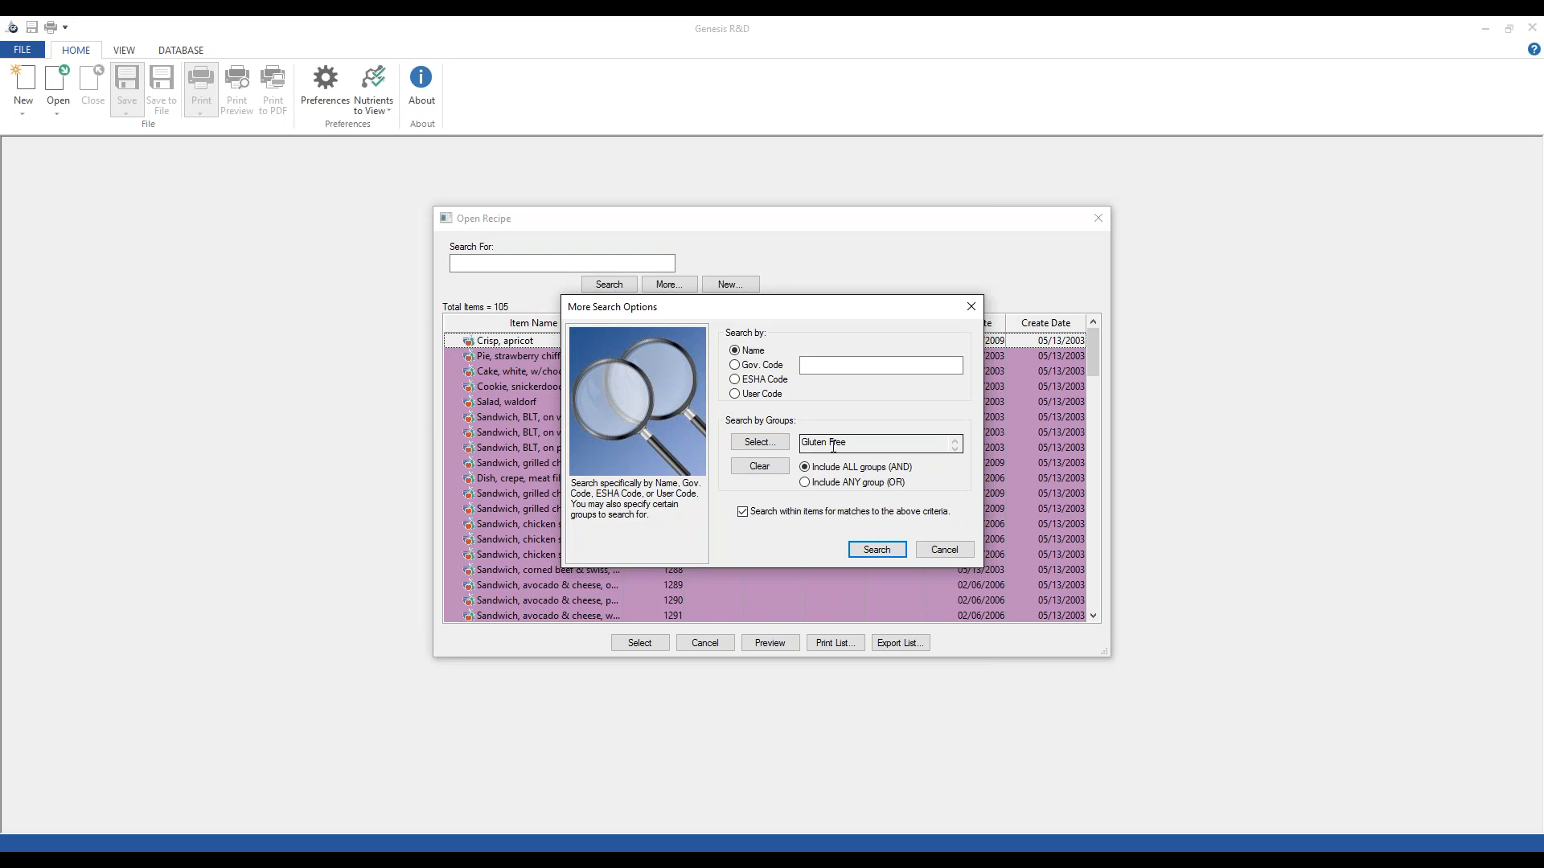
# Add the Dairy Free group to the recipe search criteria
pyautogui.click(760, 442)
pyautogui.click(729, 332)
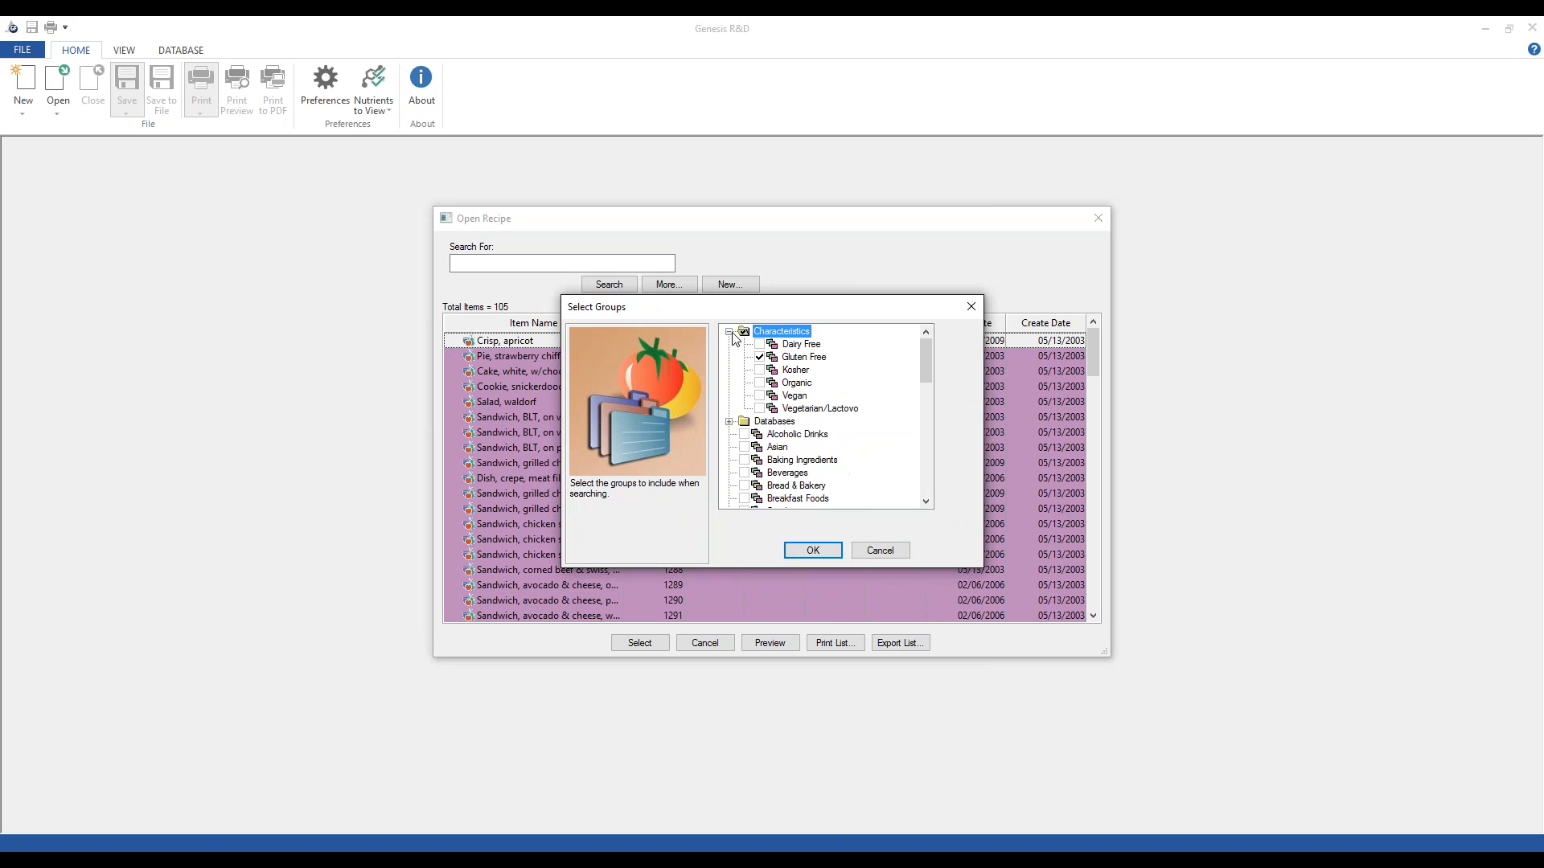
pyautogui.click(759, 345)
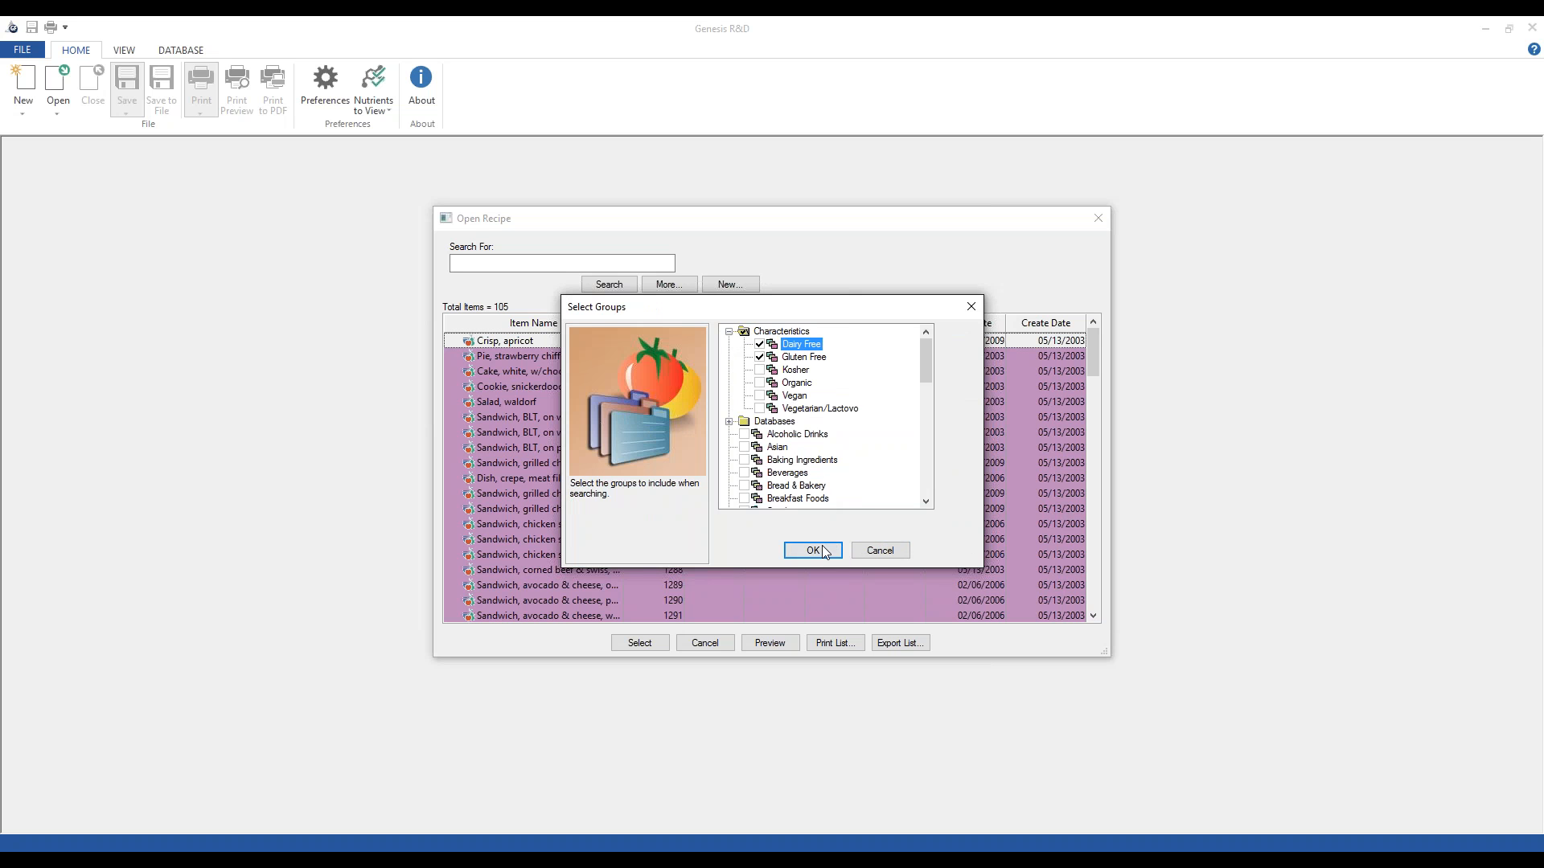
pyautogui.click(823, 551)
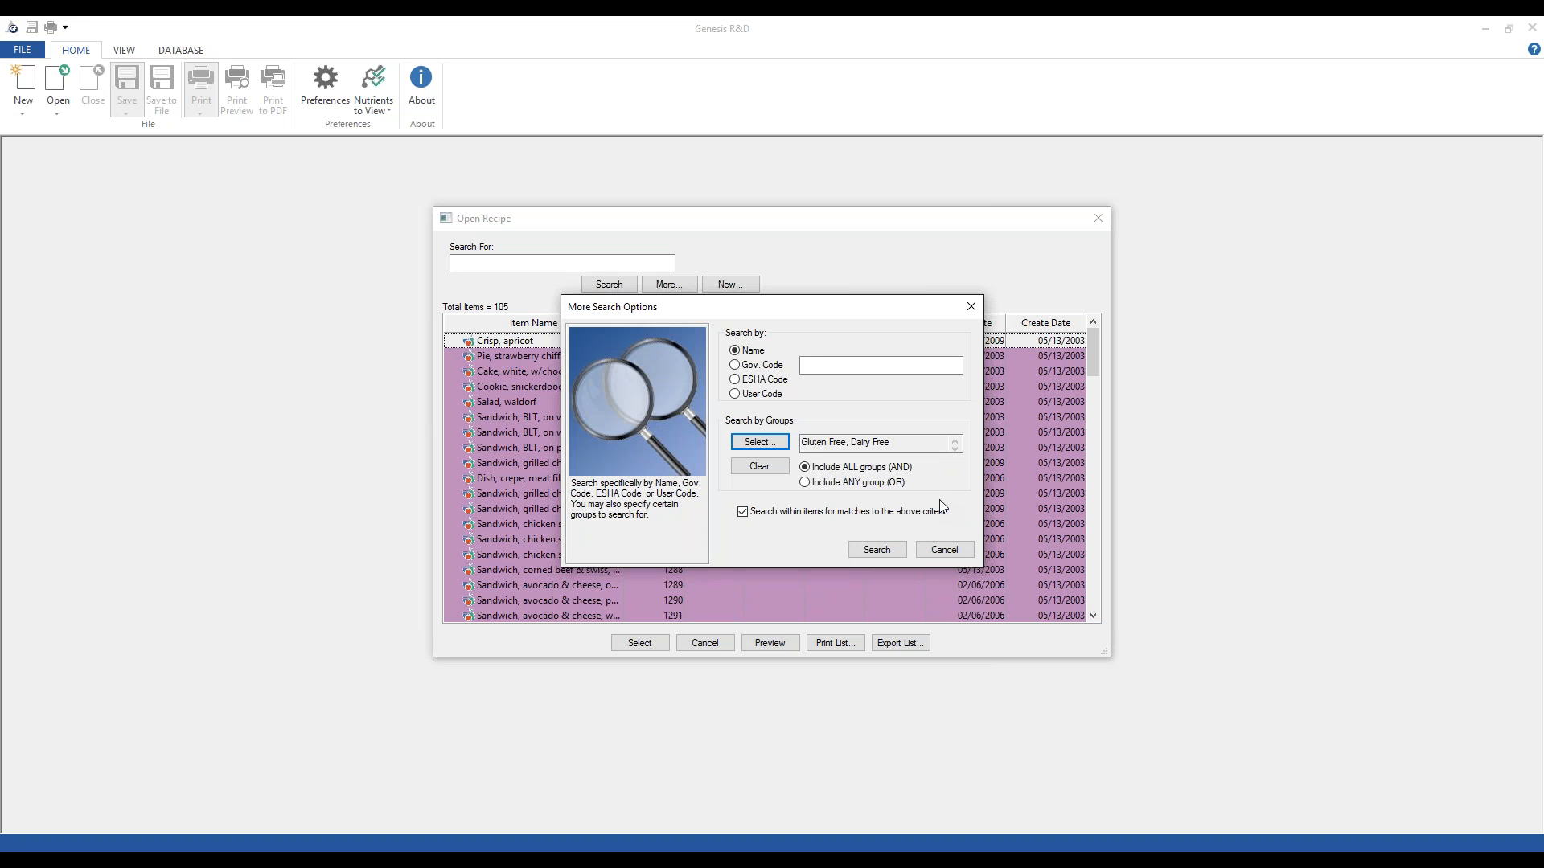
# Set the search to include any group without searching within items, and dismiss it along with the recipe list
pyautogui.click(804, 484)
pyautogui.click(743, 512)
pyautogui.click(970, 307)
pyautogui.click(1098, 223)
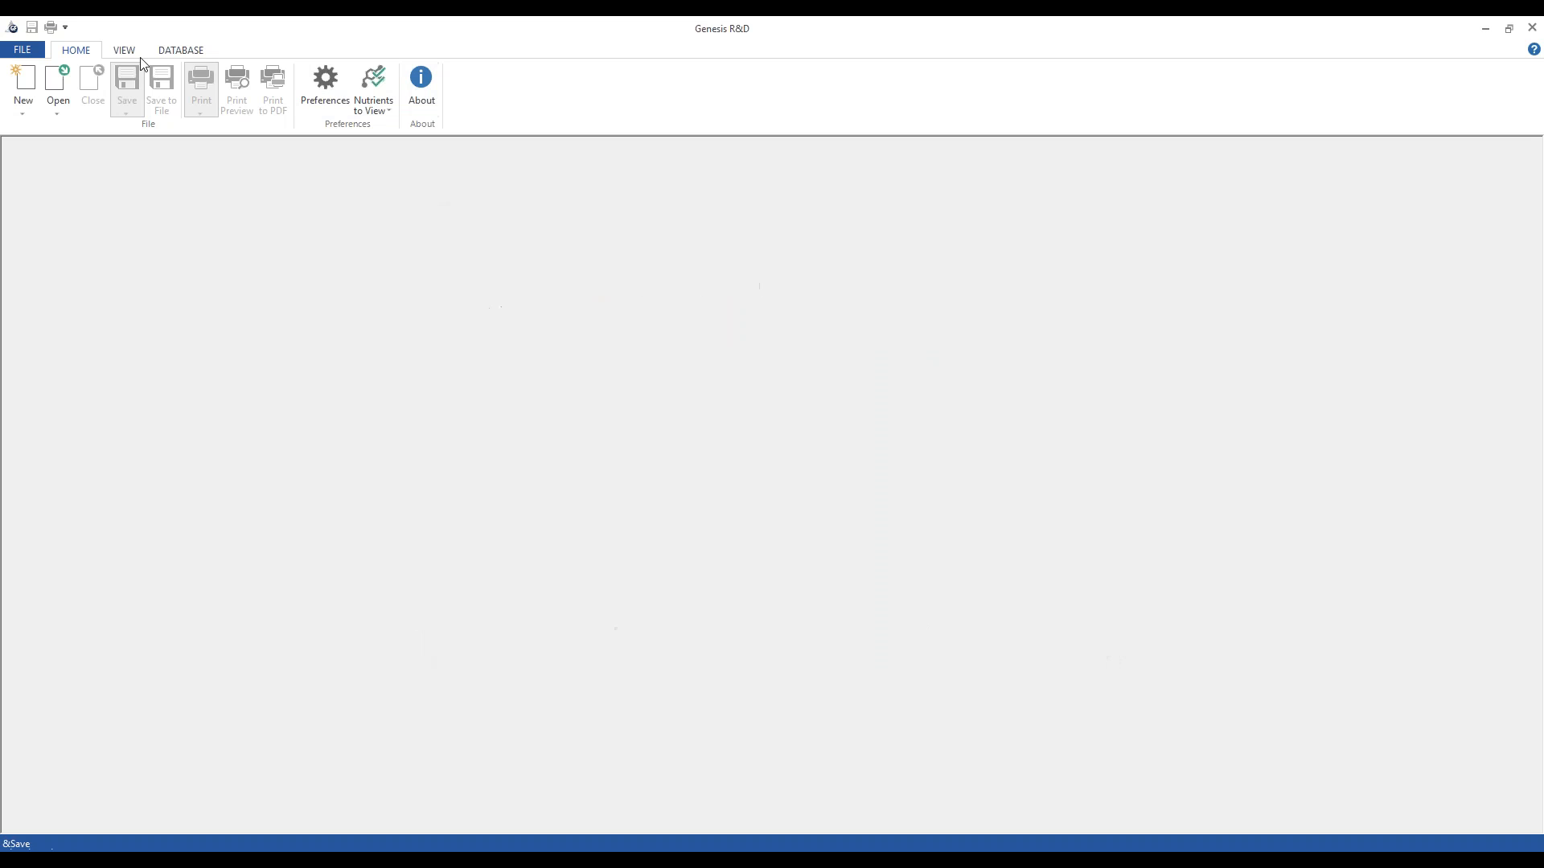
# In the database modification settings, expand the Databases groups and publish the Retired ESHA Codes group
pyautogui.click(181, 53)
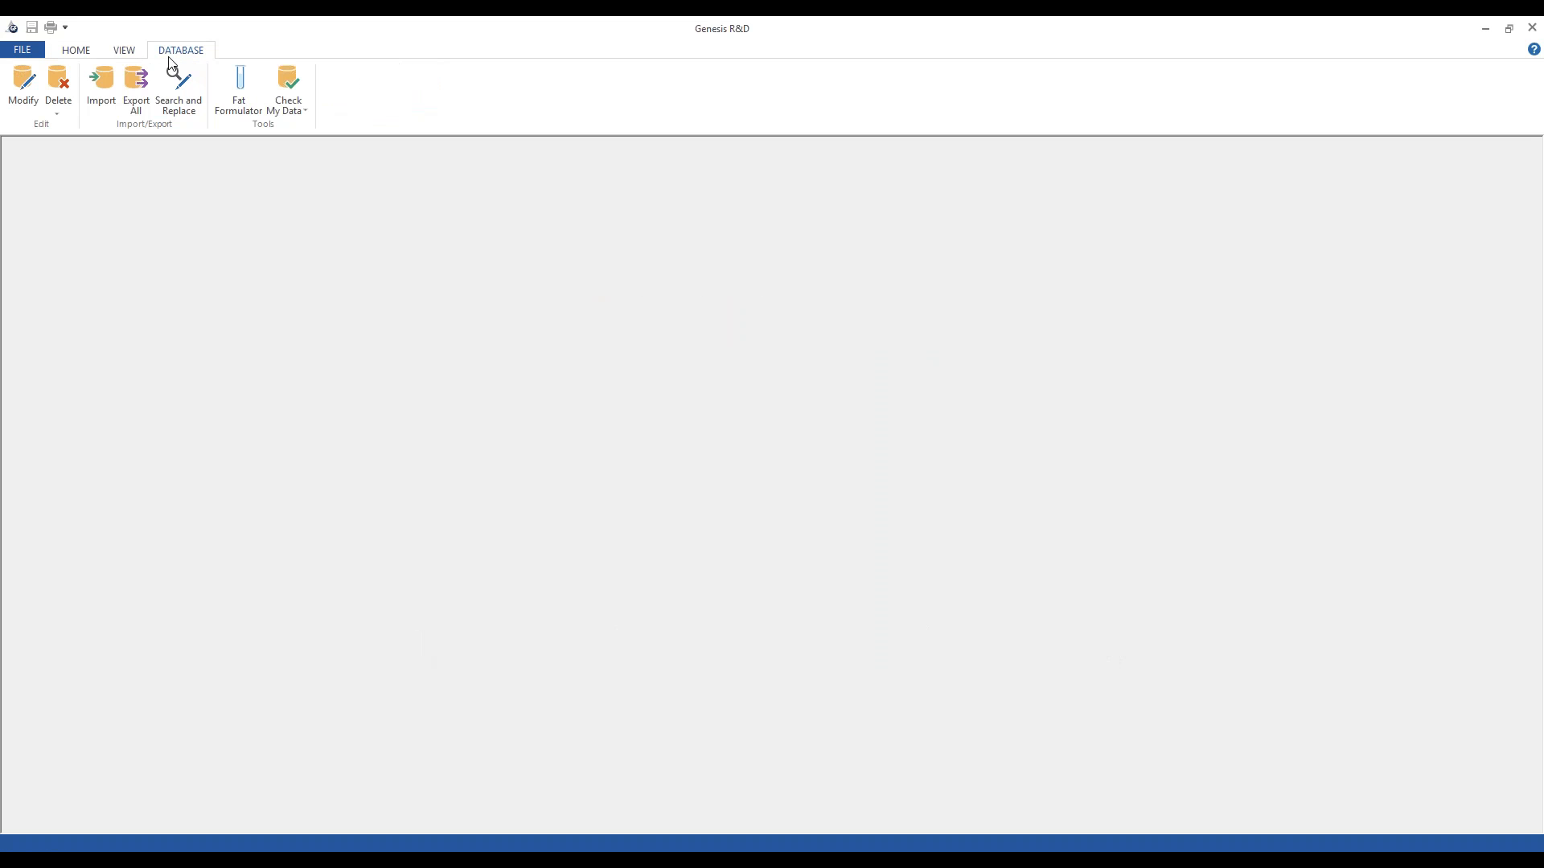
pyautogui.click(24, 89)
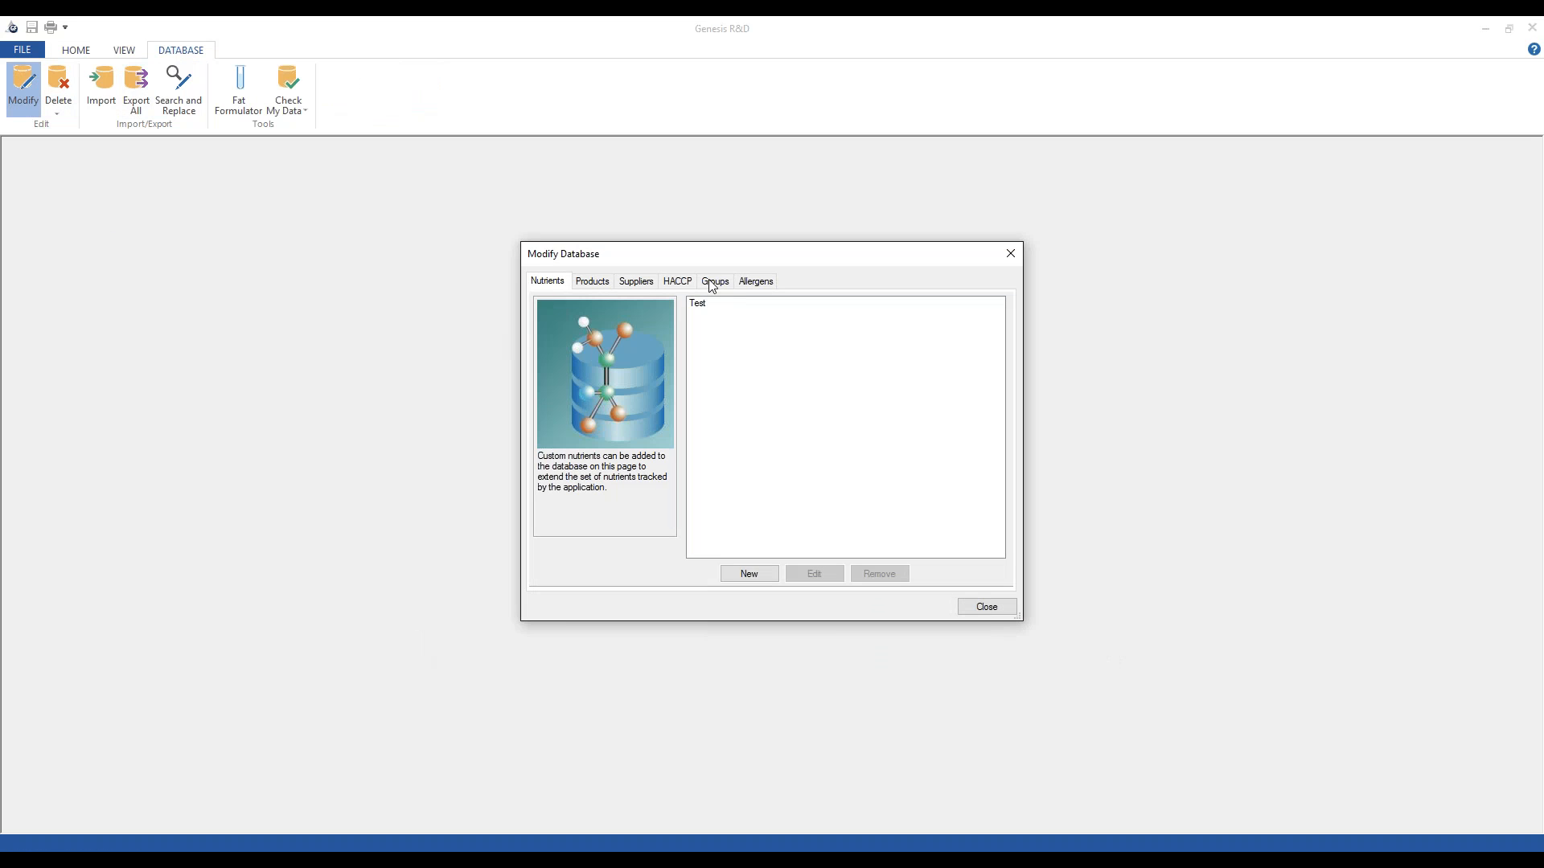
pyautogui.click(711, 283)
pyautogui.scroll(-5, 792, 464)
pyautogui.scroll(5, 793, 471)
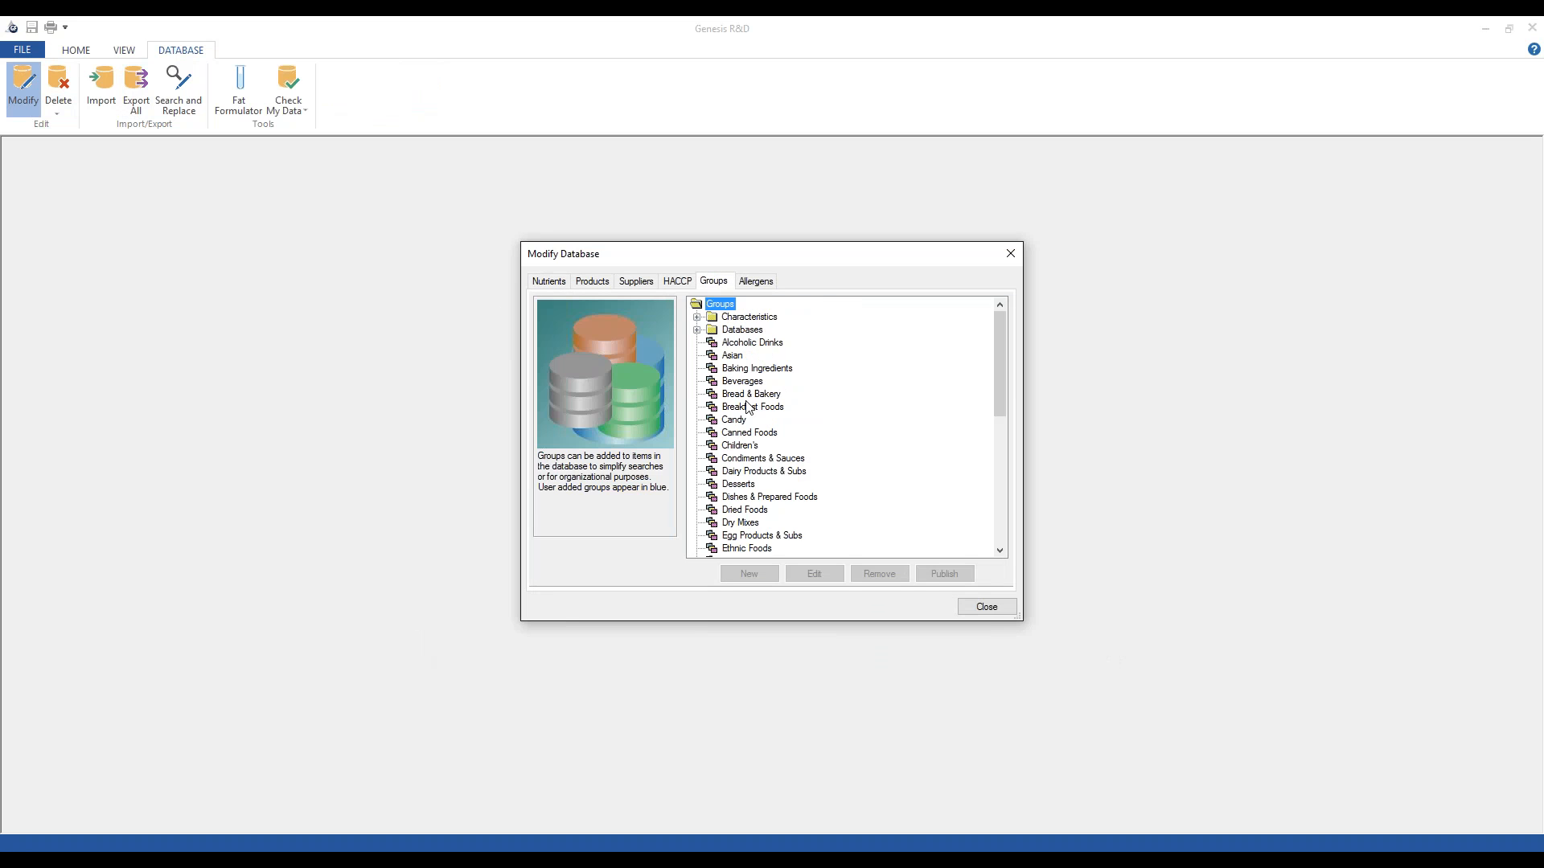
pyautogui.click(697, 330)
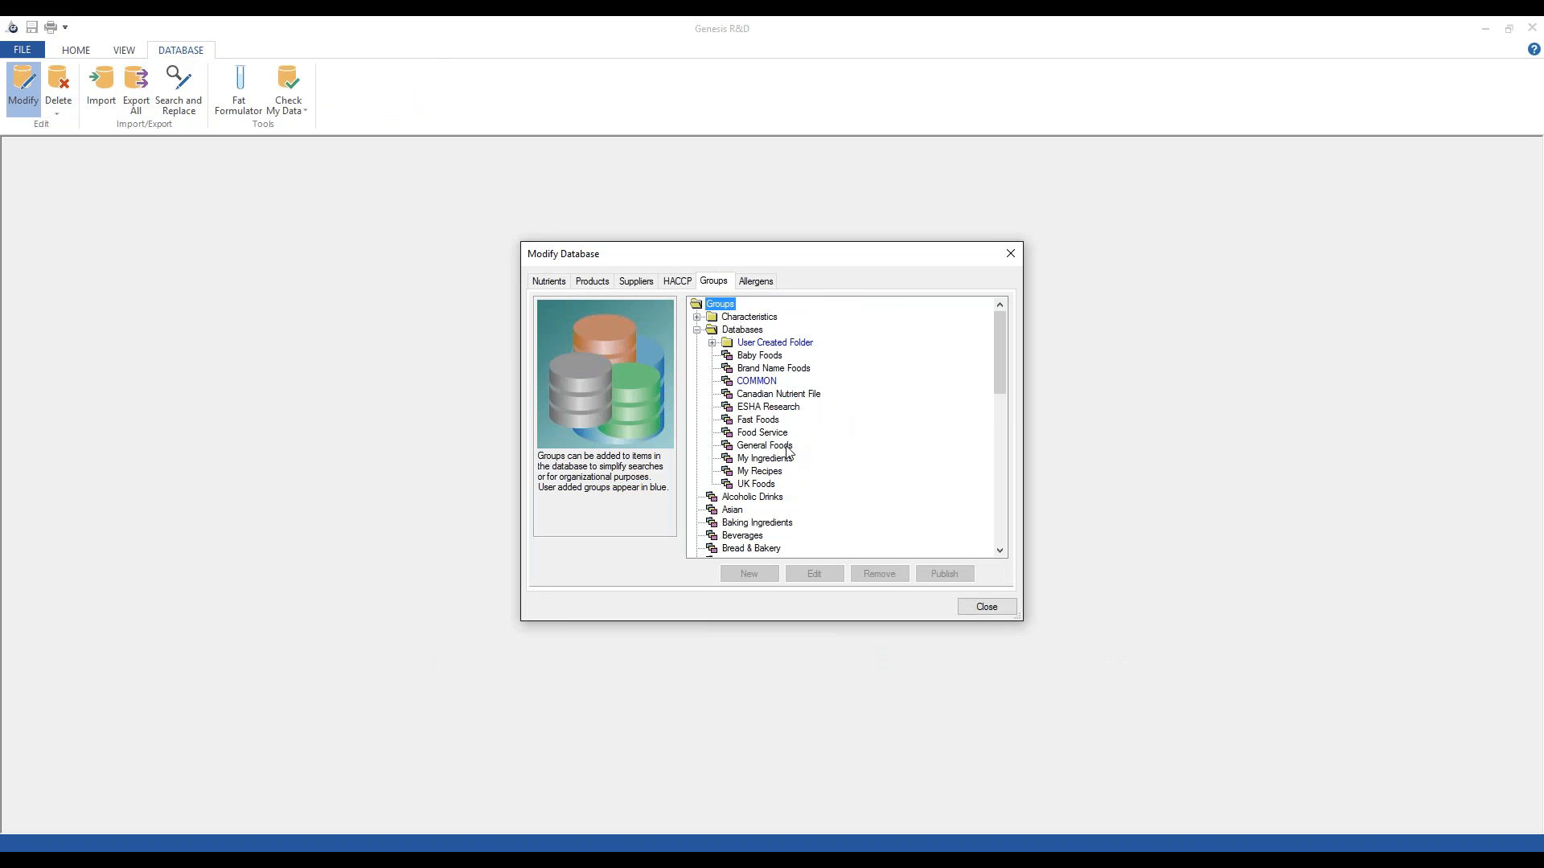
pyautogui.scroll(-12, 776, 446)
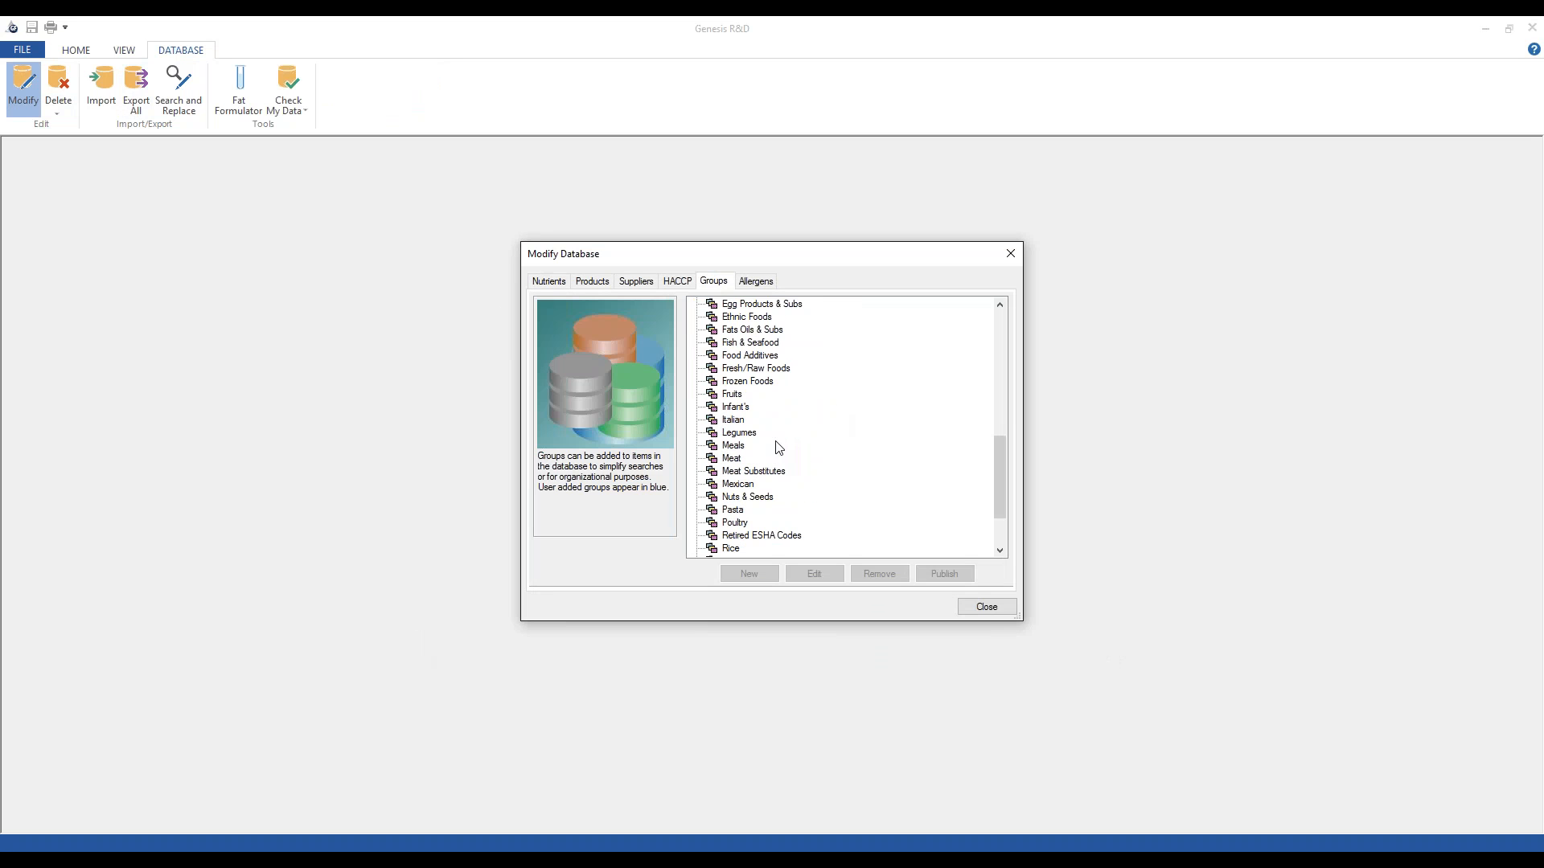
pyautogui.click(784, 461)
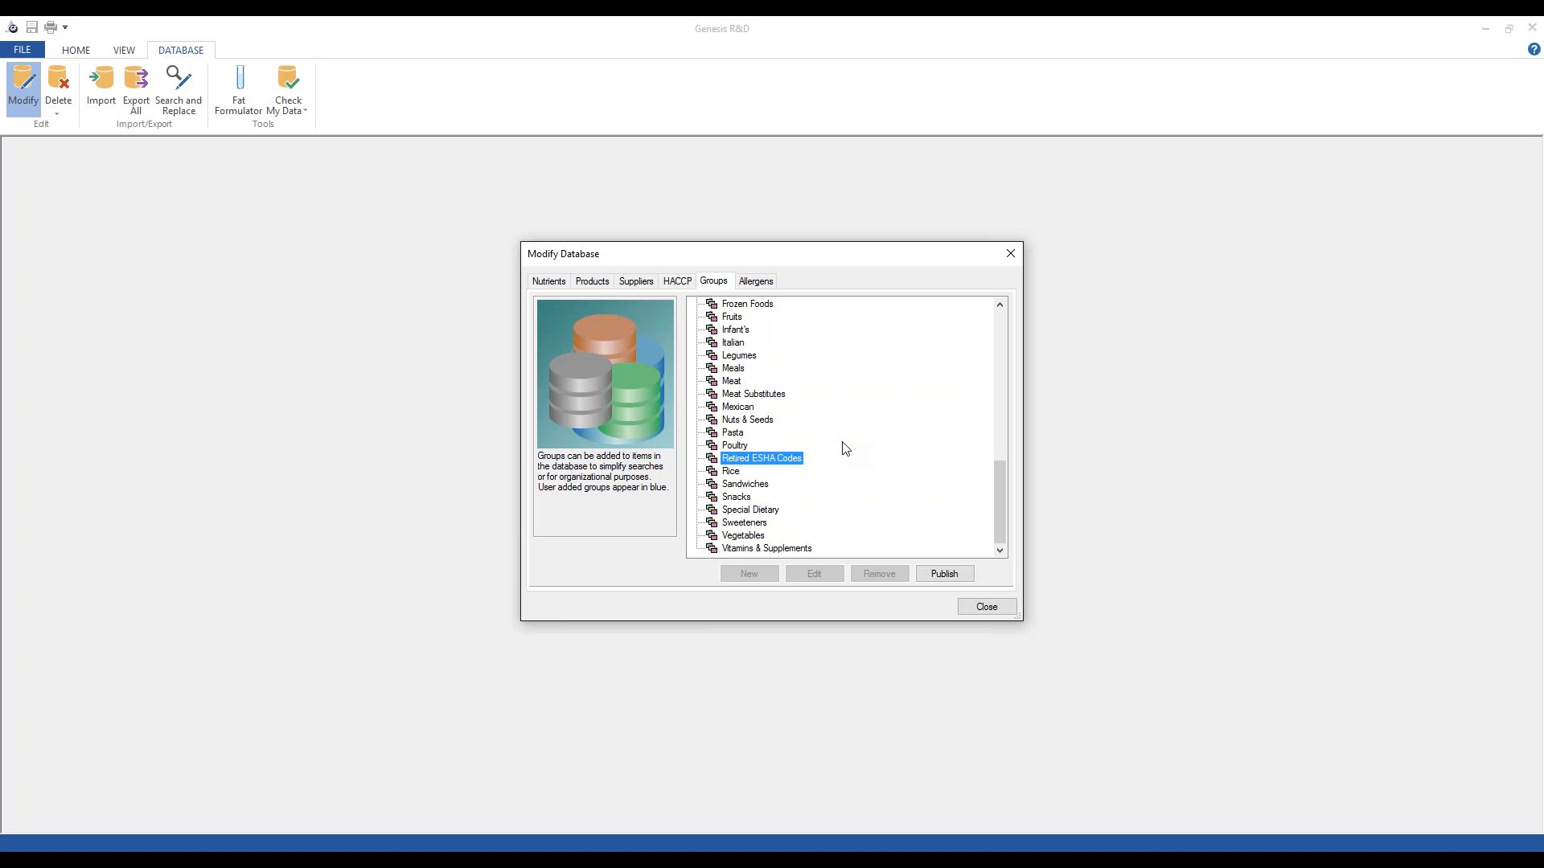
pyautogui.click(964, 581)
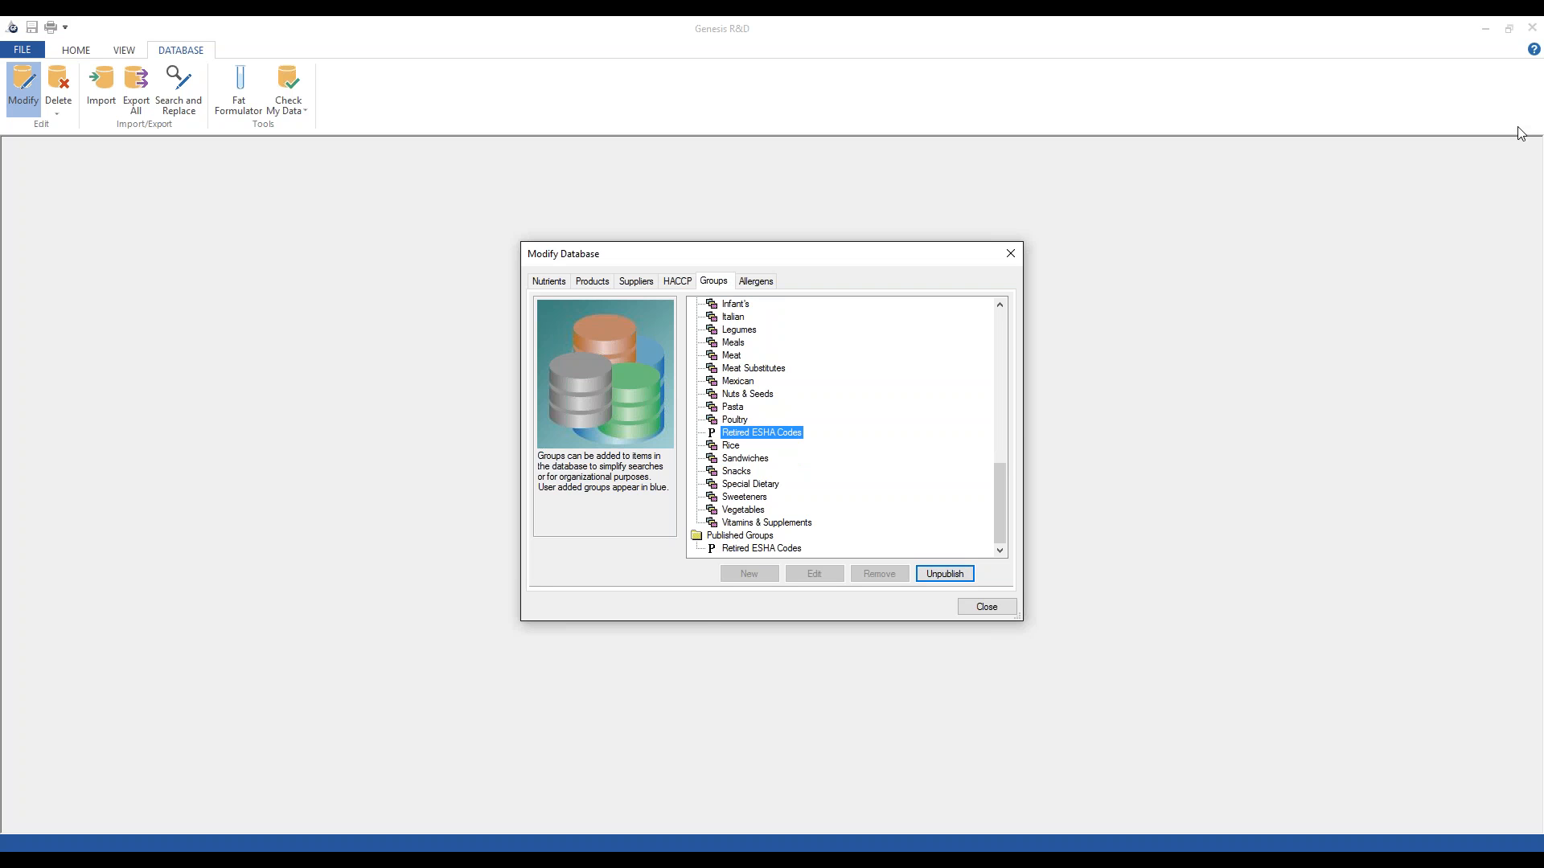
# Switch to the running PowerPoint slide show at its Questions slide
pyautogui.click(1538, 59)
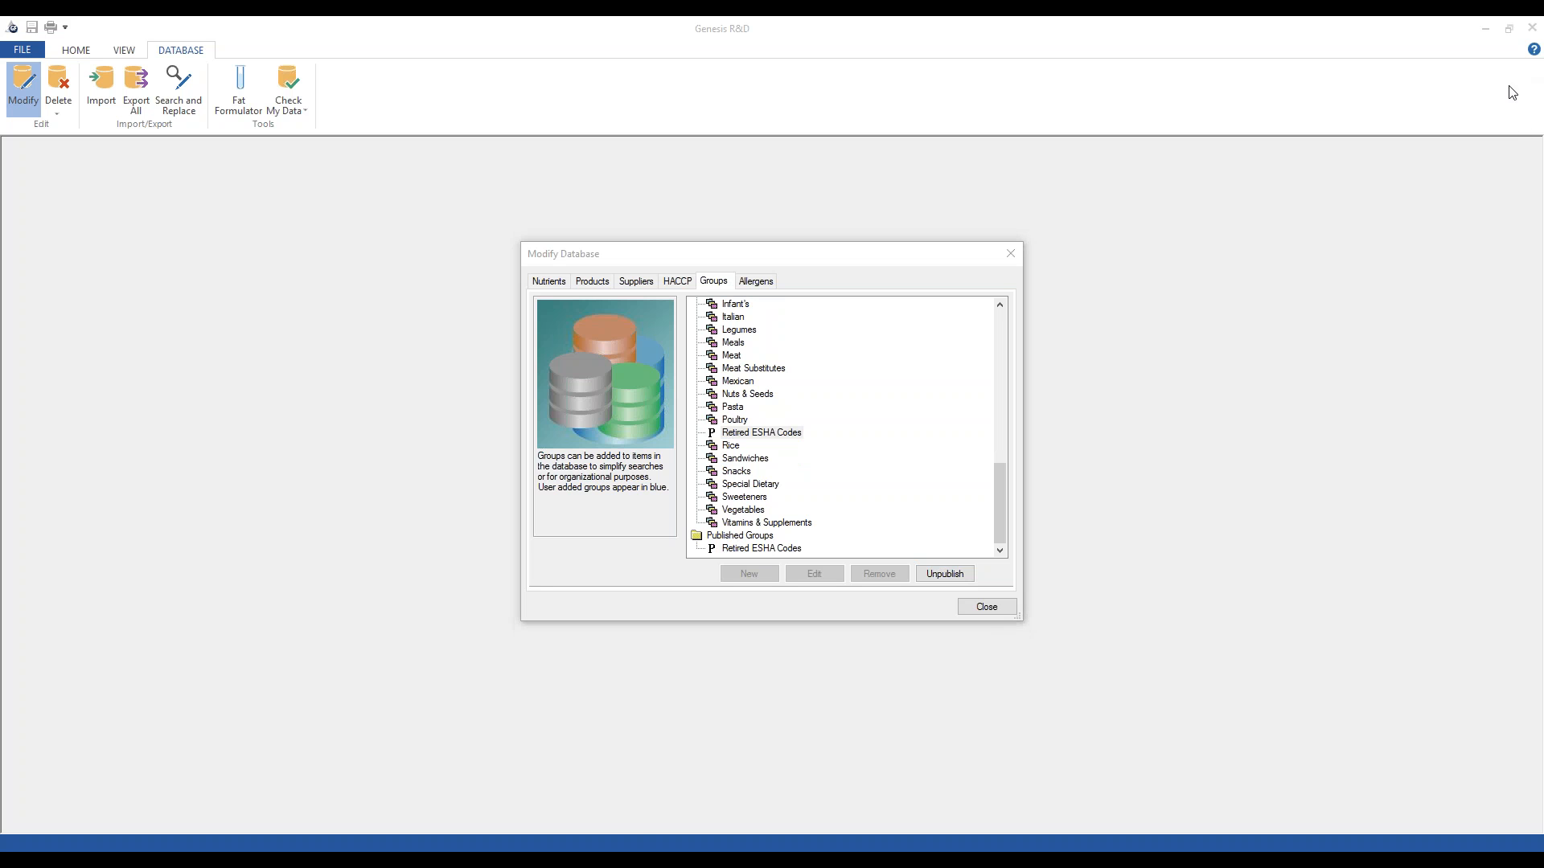
pyautogui.moveTo(582, 842)
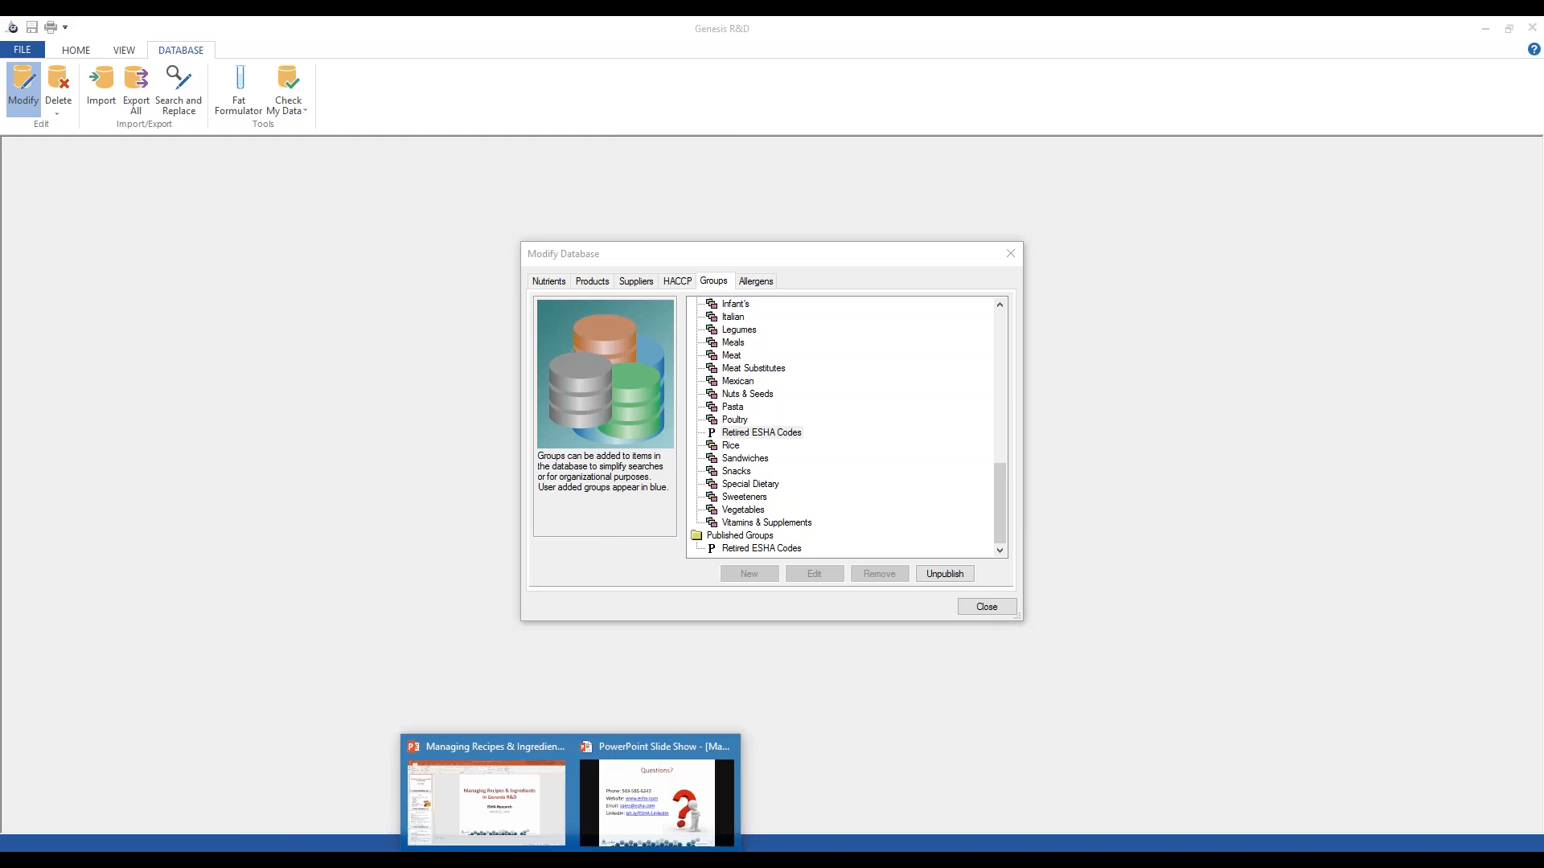
pyautogui.click(665, 792)
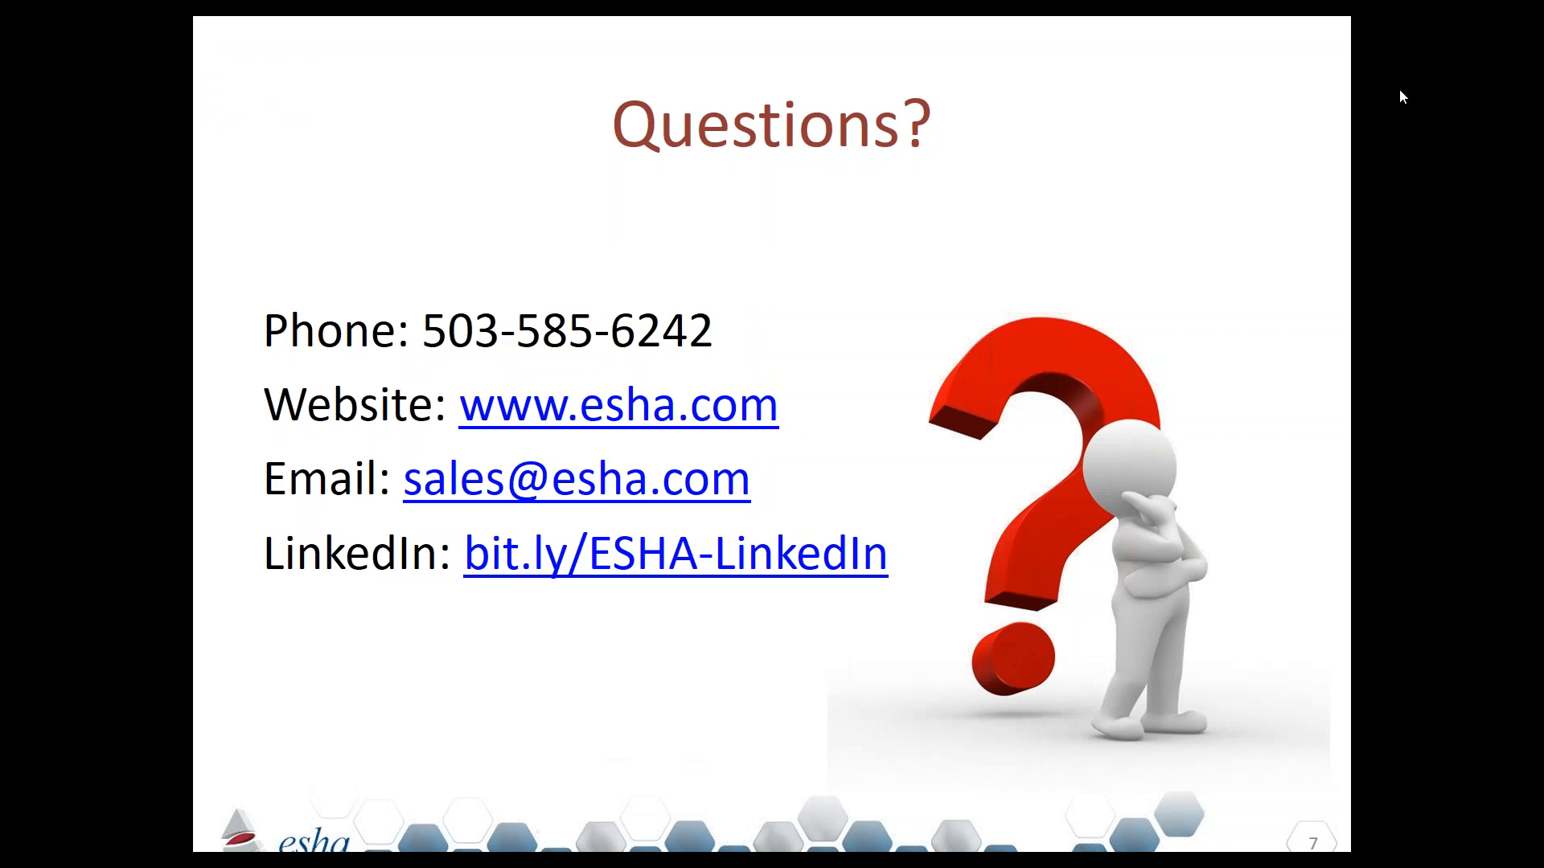